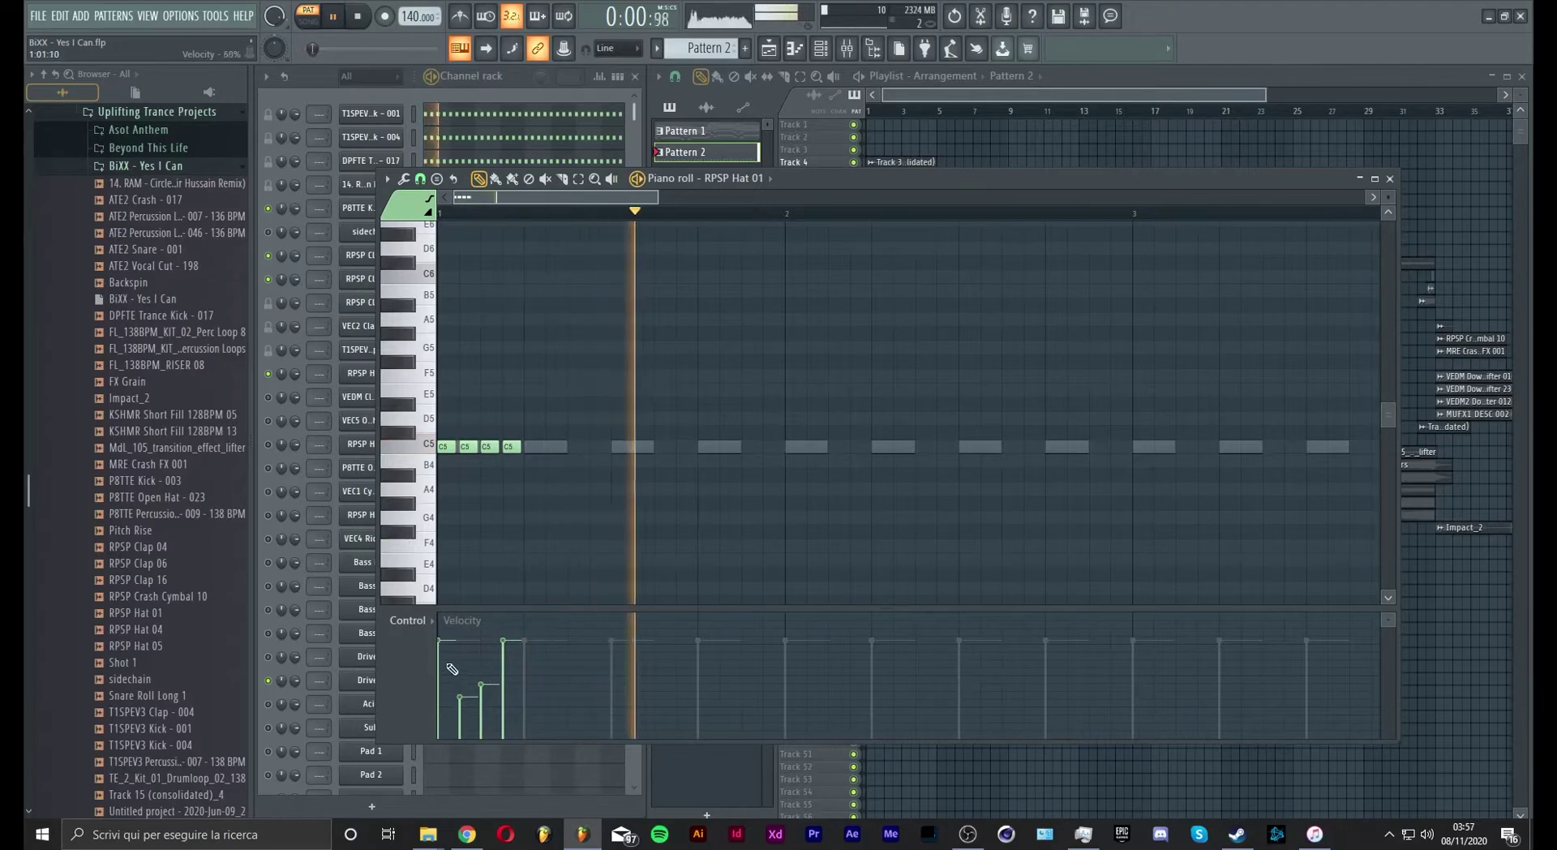
Step: Lower the velocities of the first and fourth RPSP Hat 01 notes to about 64% and play the pattern
left_click(513, 662)
left_click_drag(513, 663, 525, 657)
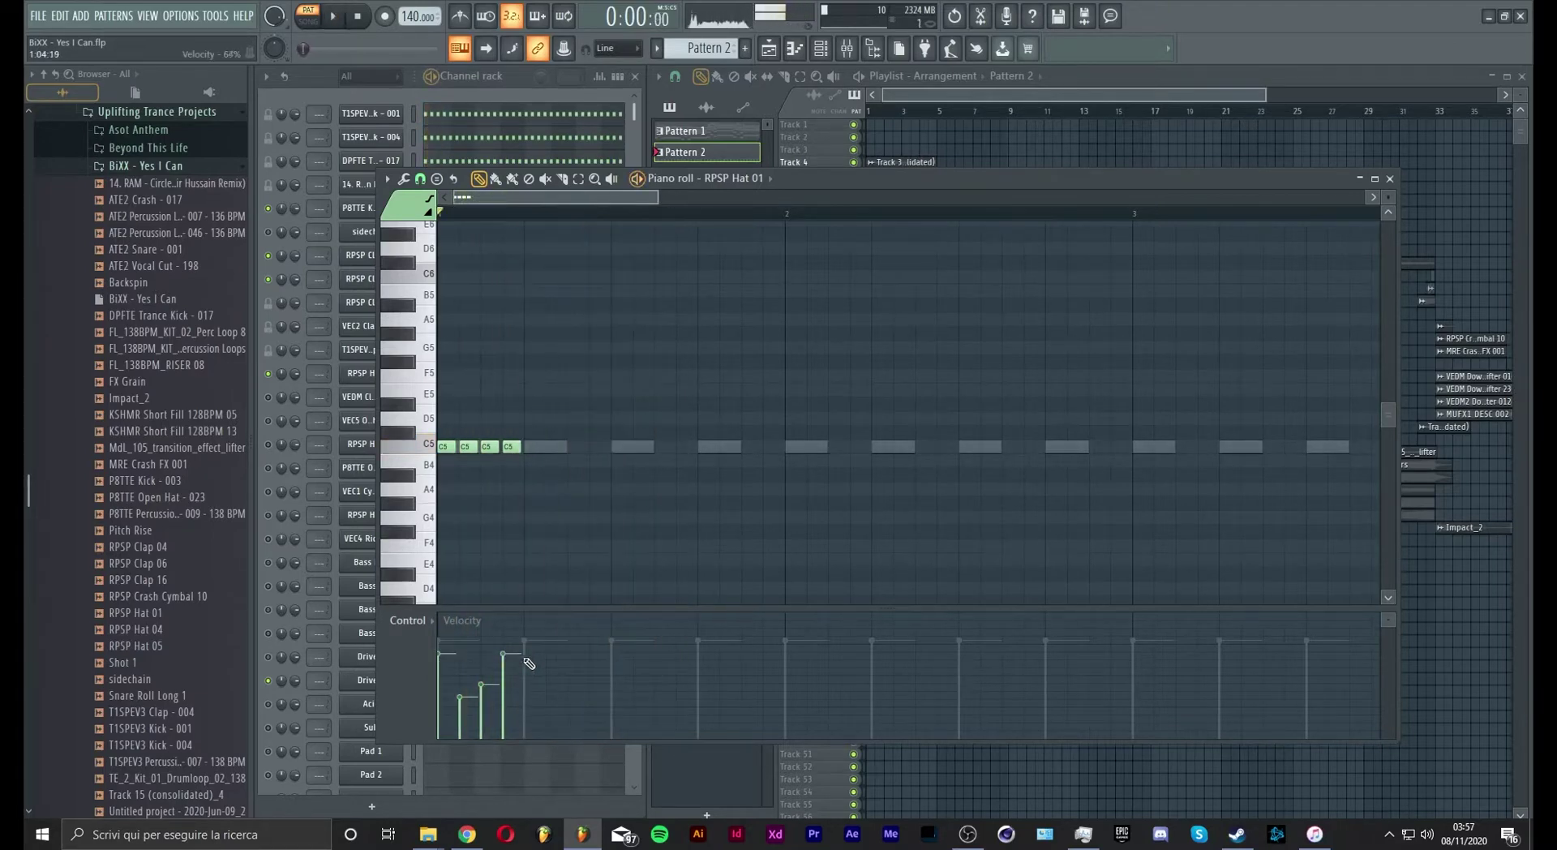
key("space")
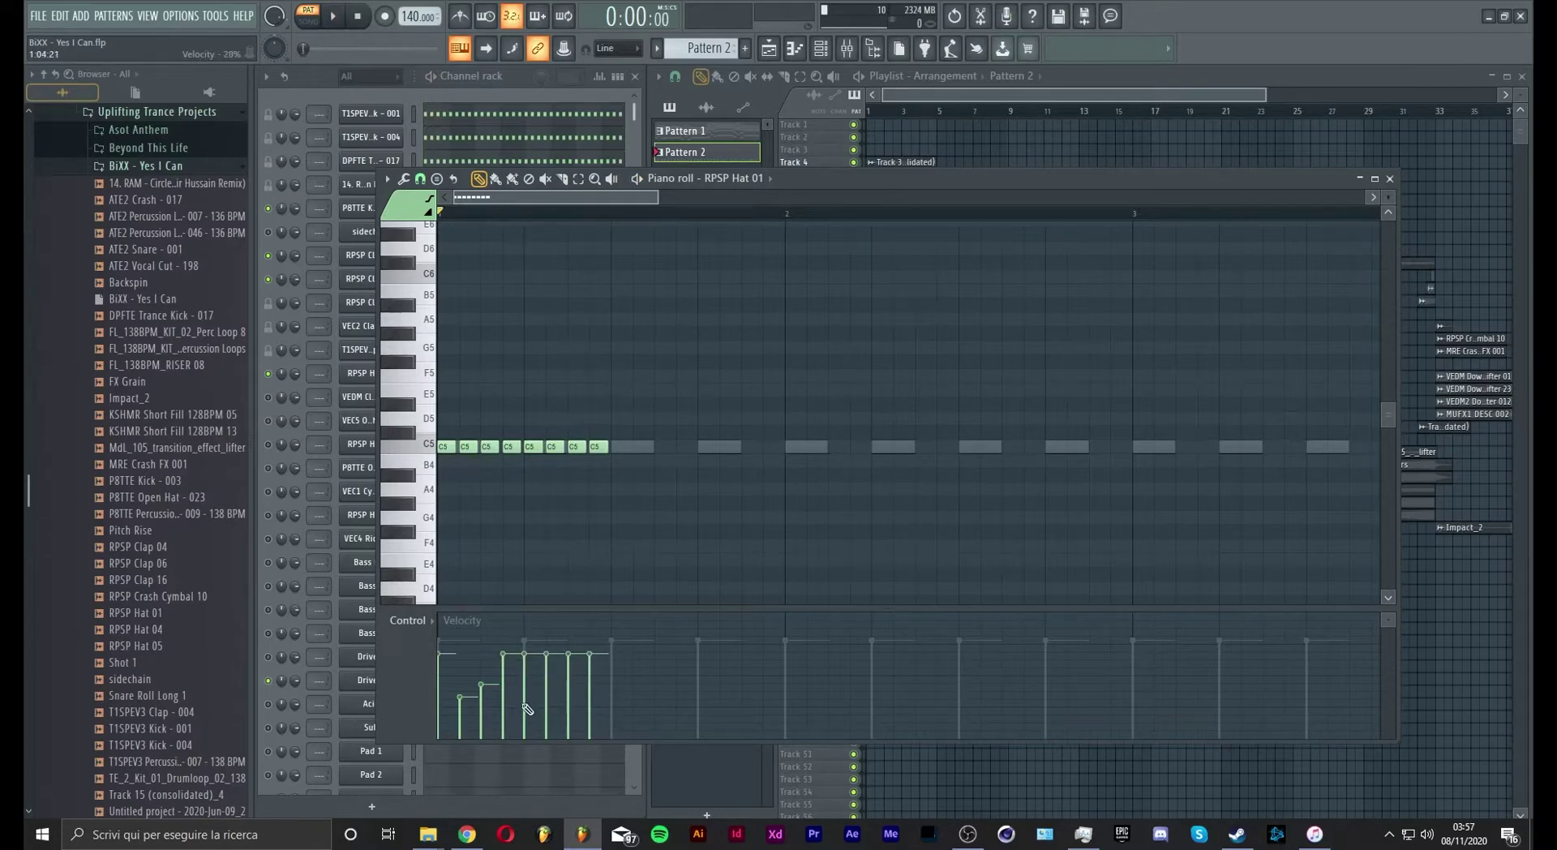
Step: Shape the velocities of the fifth to eighth hat notes into a descending ramp and listen to the result
key("space")
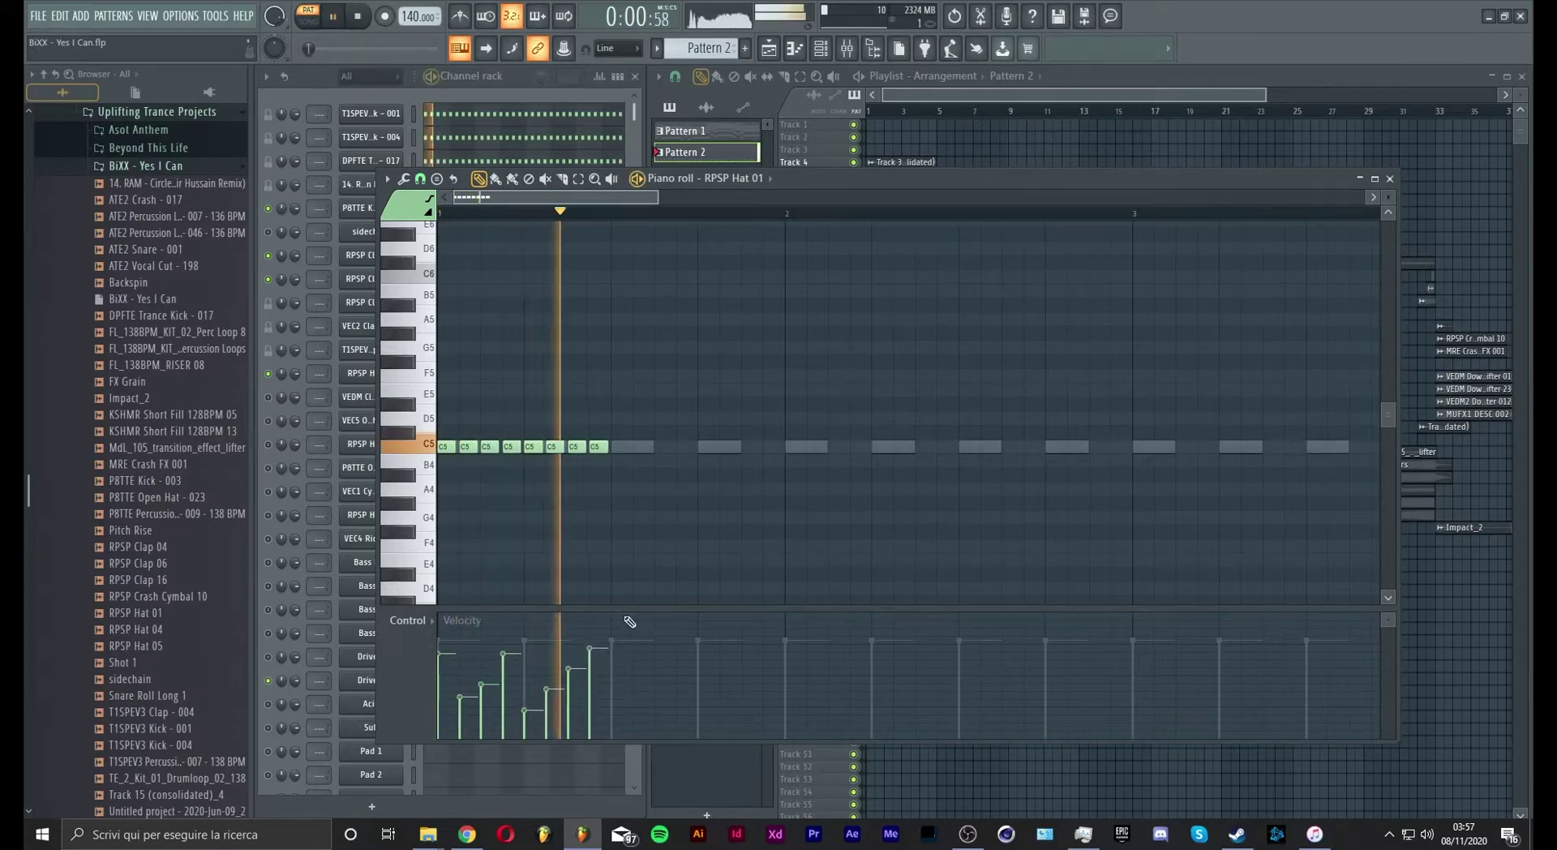
key("space")
left_click_drag(525, 646, 606, 707)
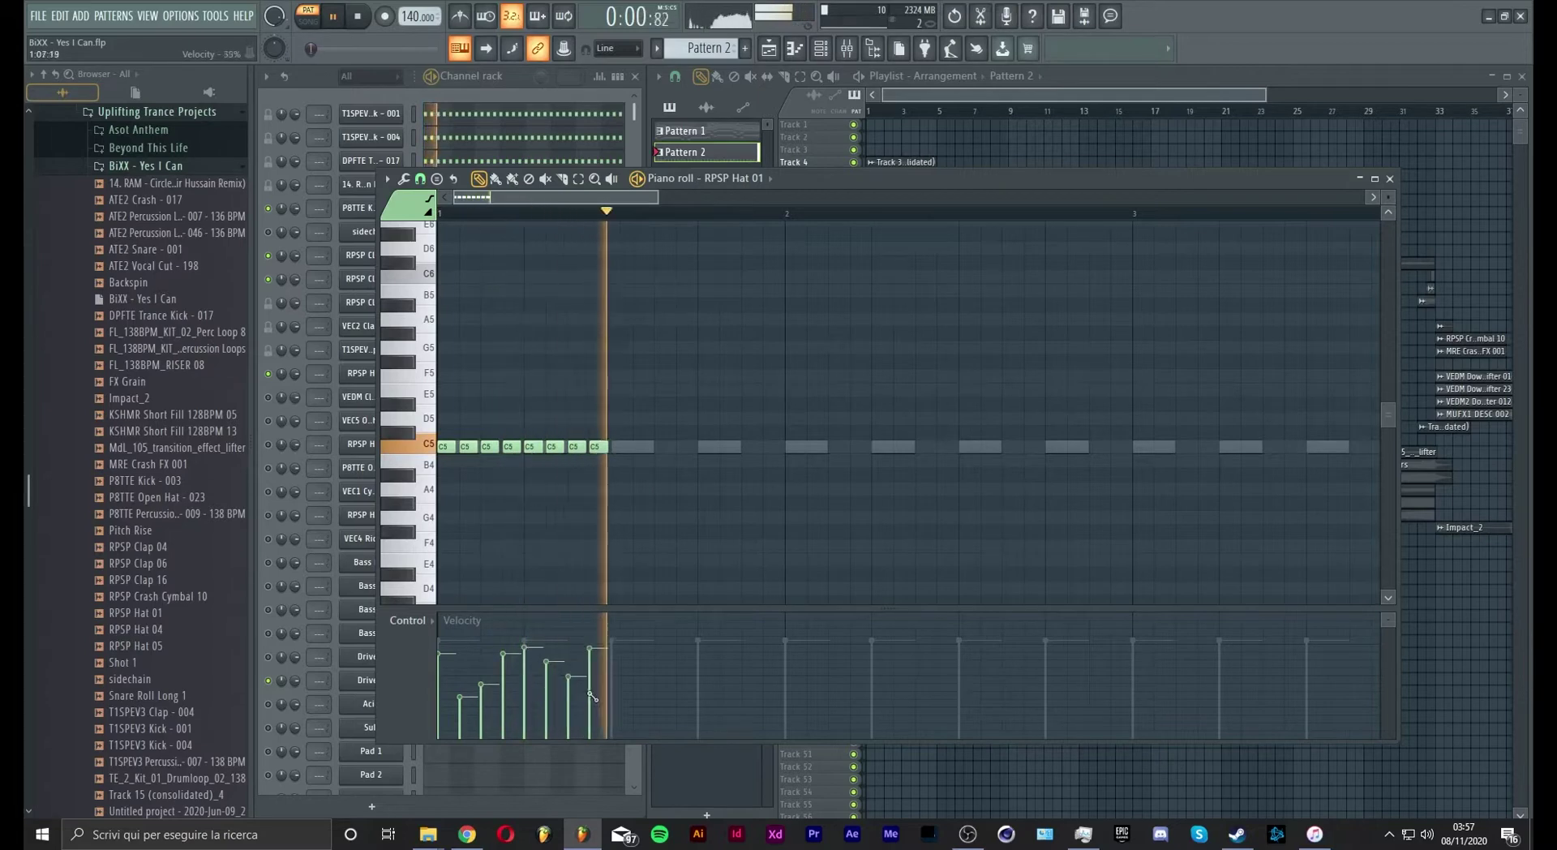
key("space")
key("space")
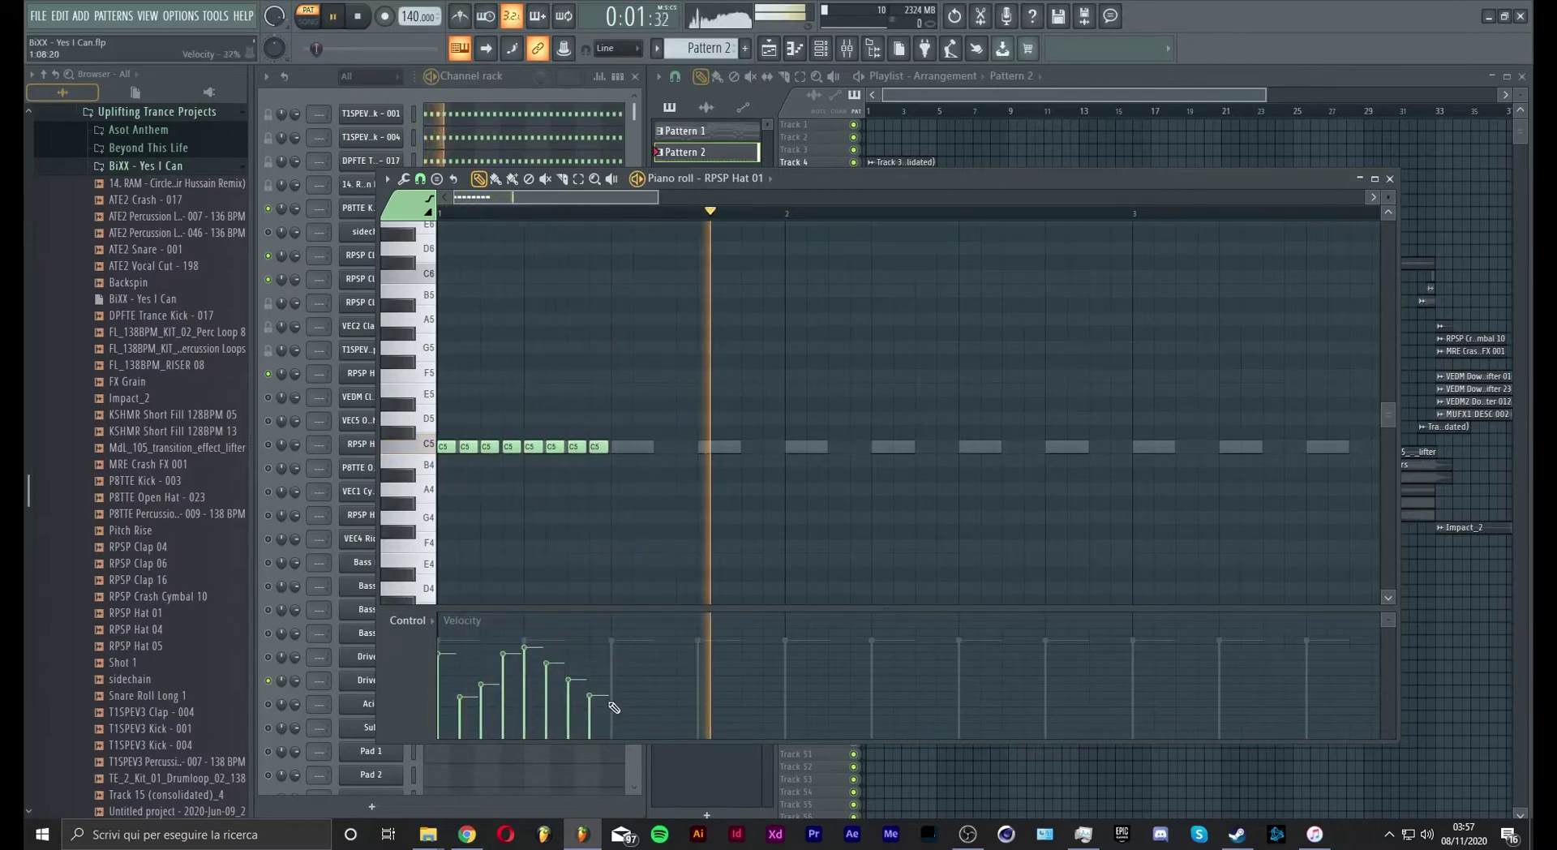
key("space")
Step: Duplicate the eight hat notes into the second half of bar 1 and play the full bar
key("ctrl+b")
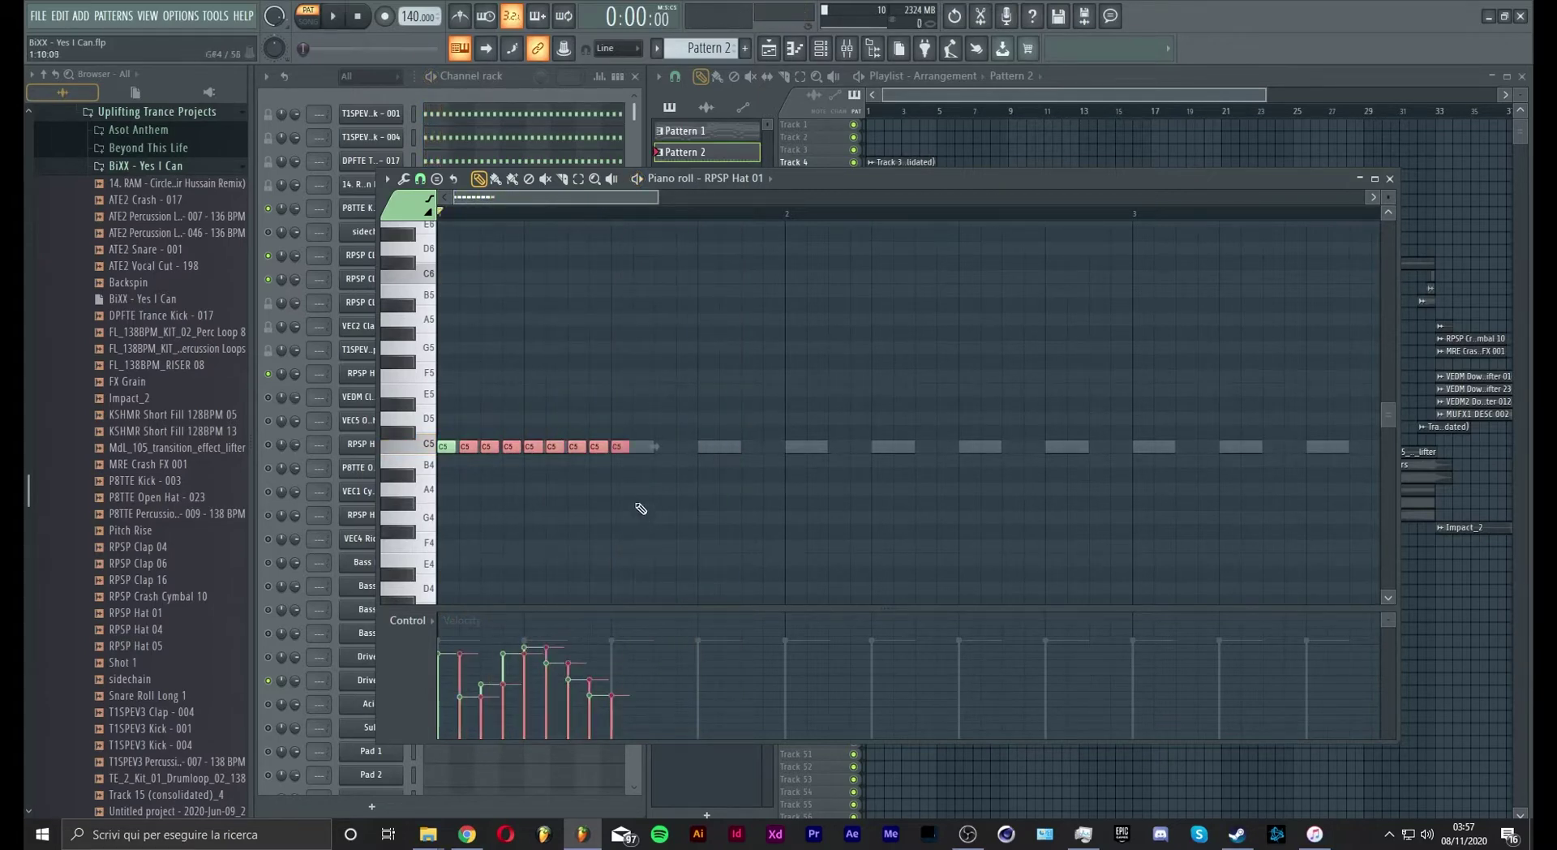
left_click_drag(618, 447, 774, 446)
key("space")
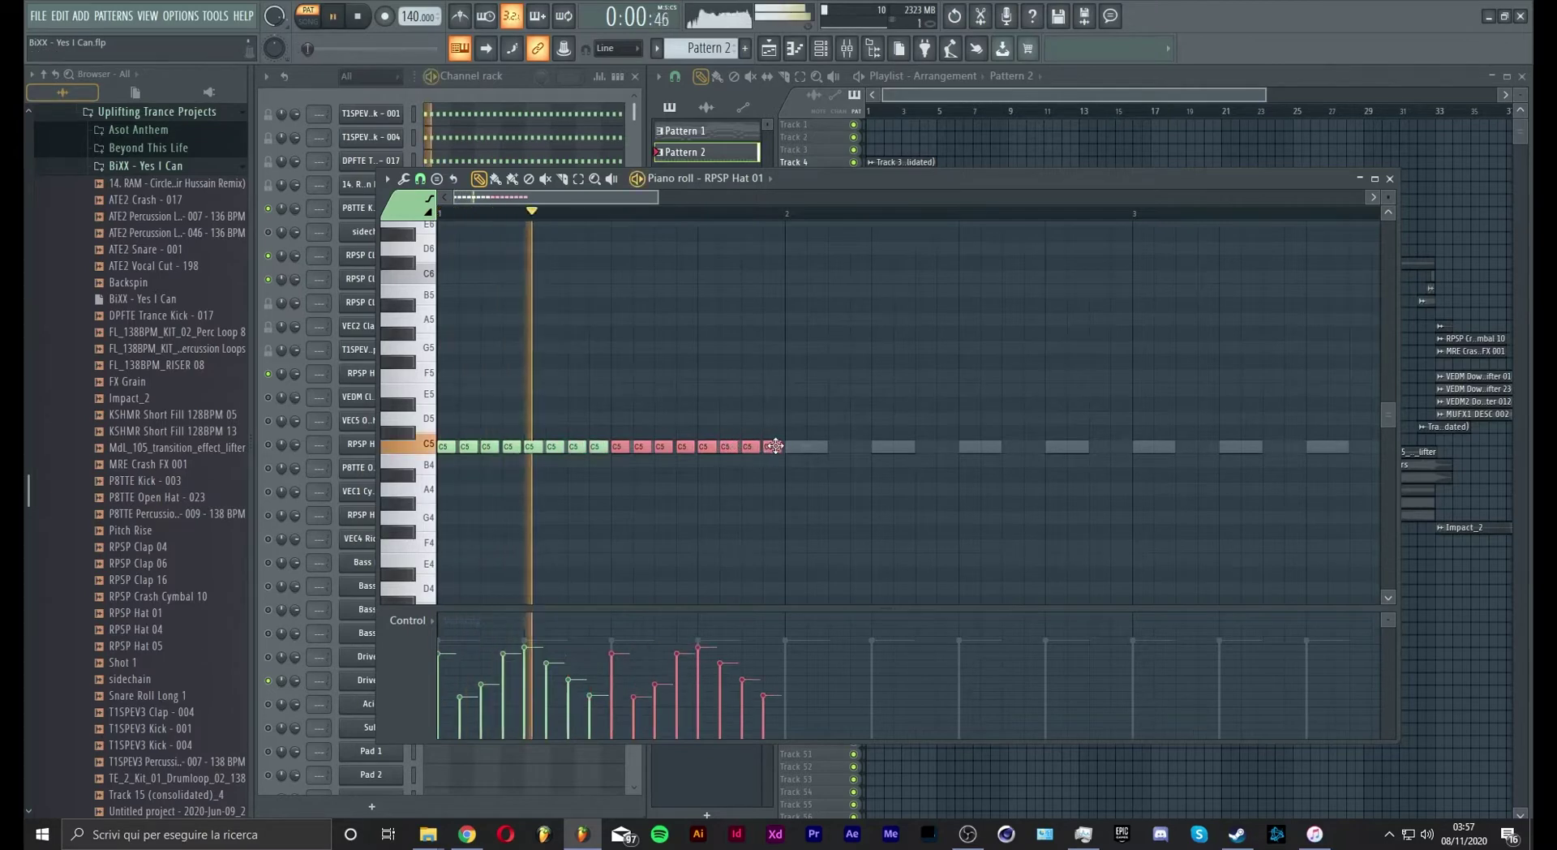
key("space")
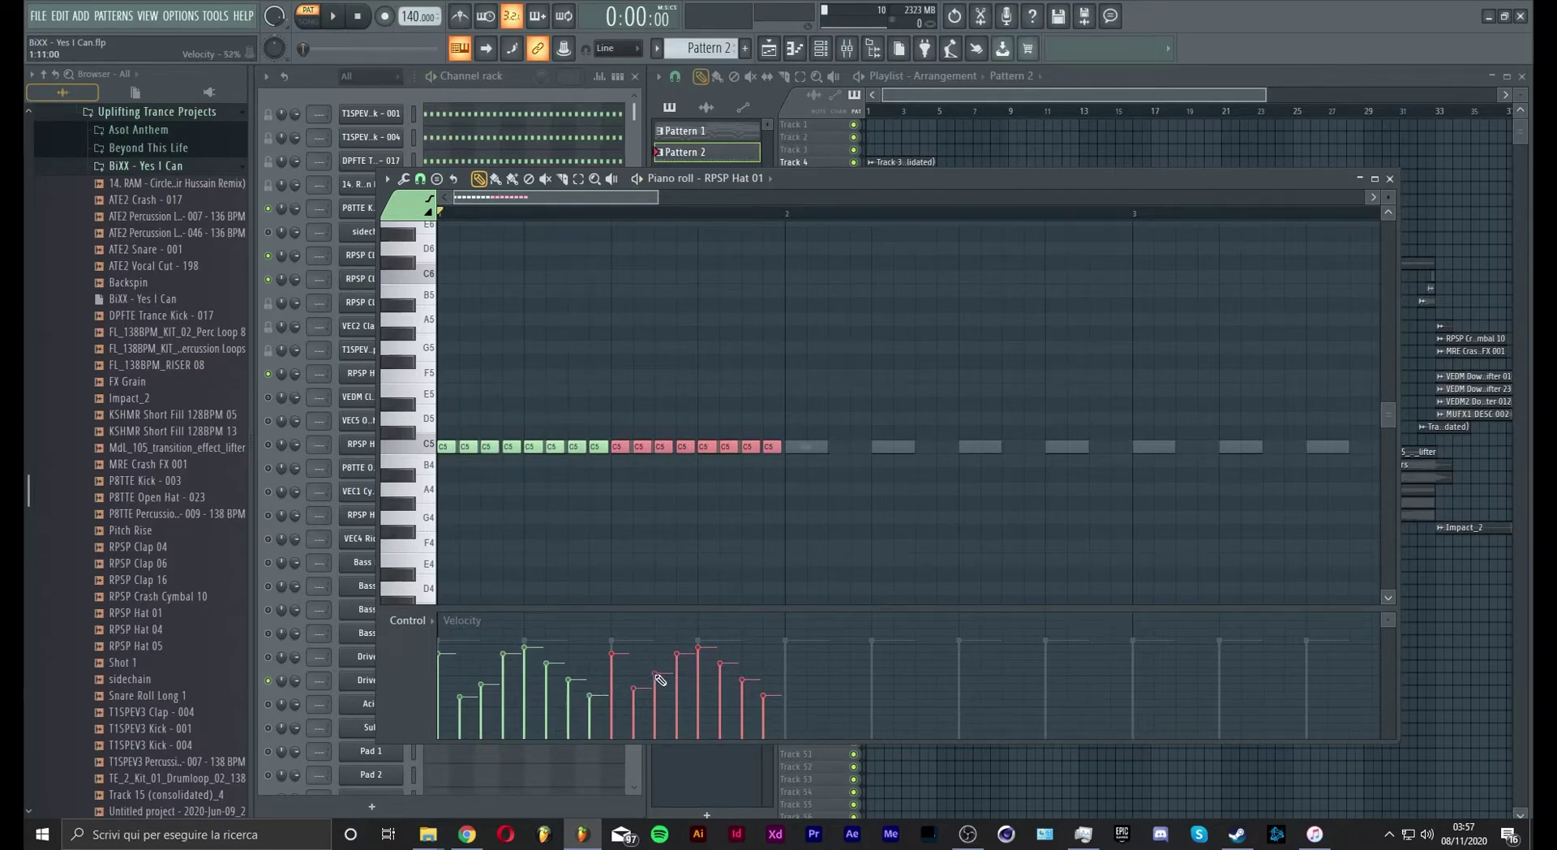
Step: Try different velocities on the ninth, tenth and eleventh hat notes while the pattern plays, and deselect the duplicated notes
key("space")
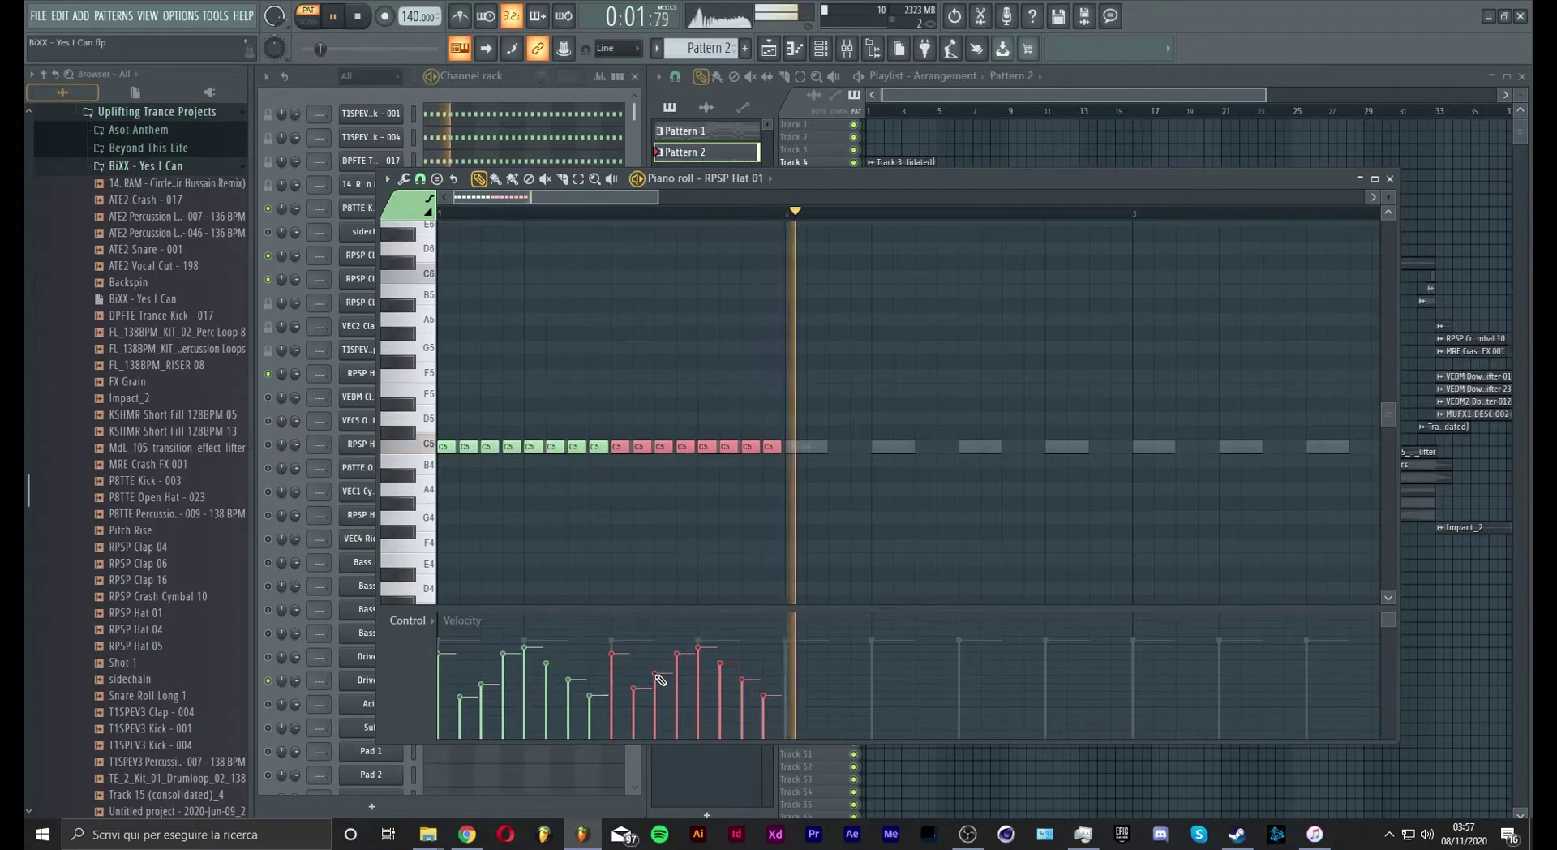
left_click_drag(655, 675, 640, 702)
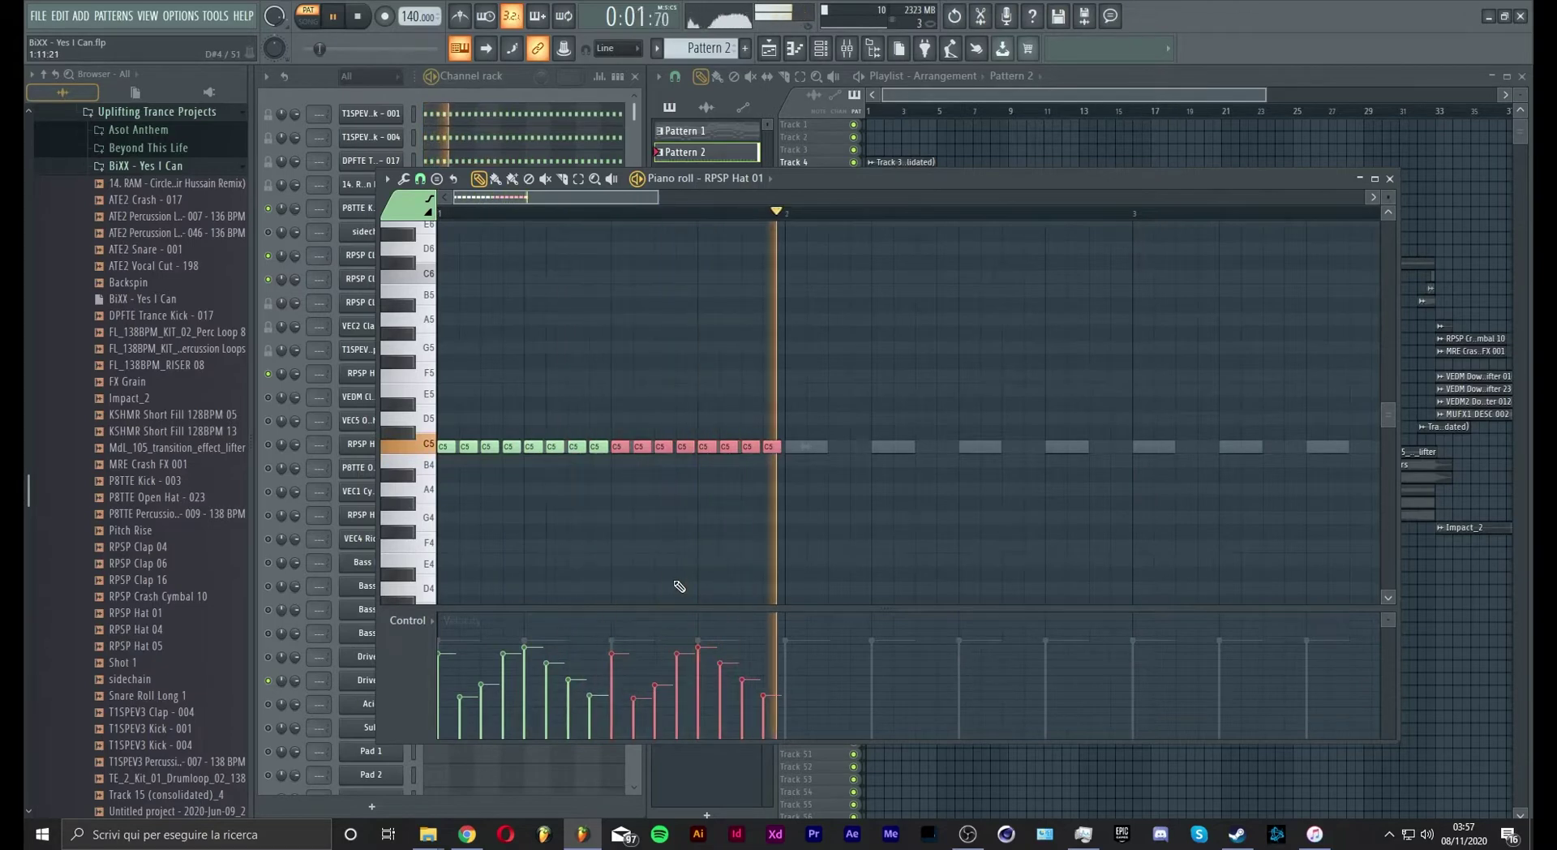
left_click(610, 685)
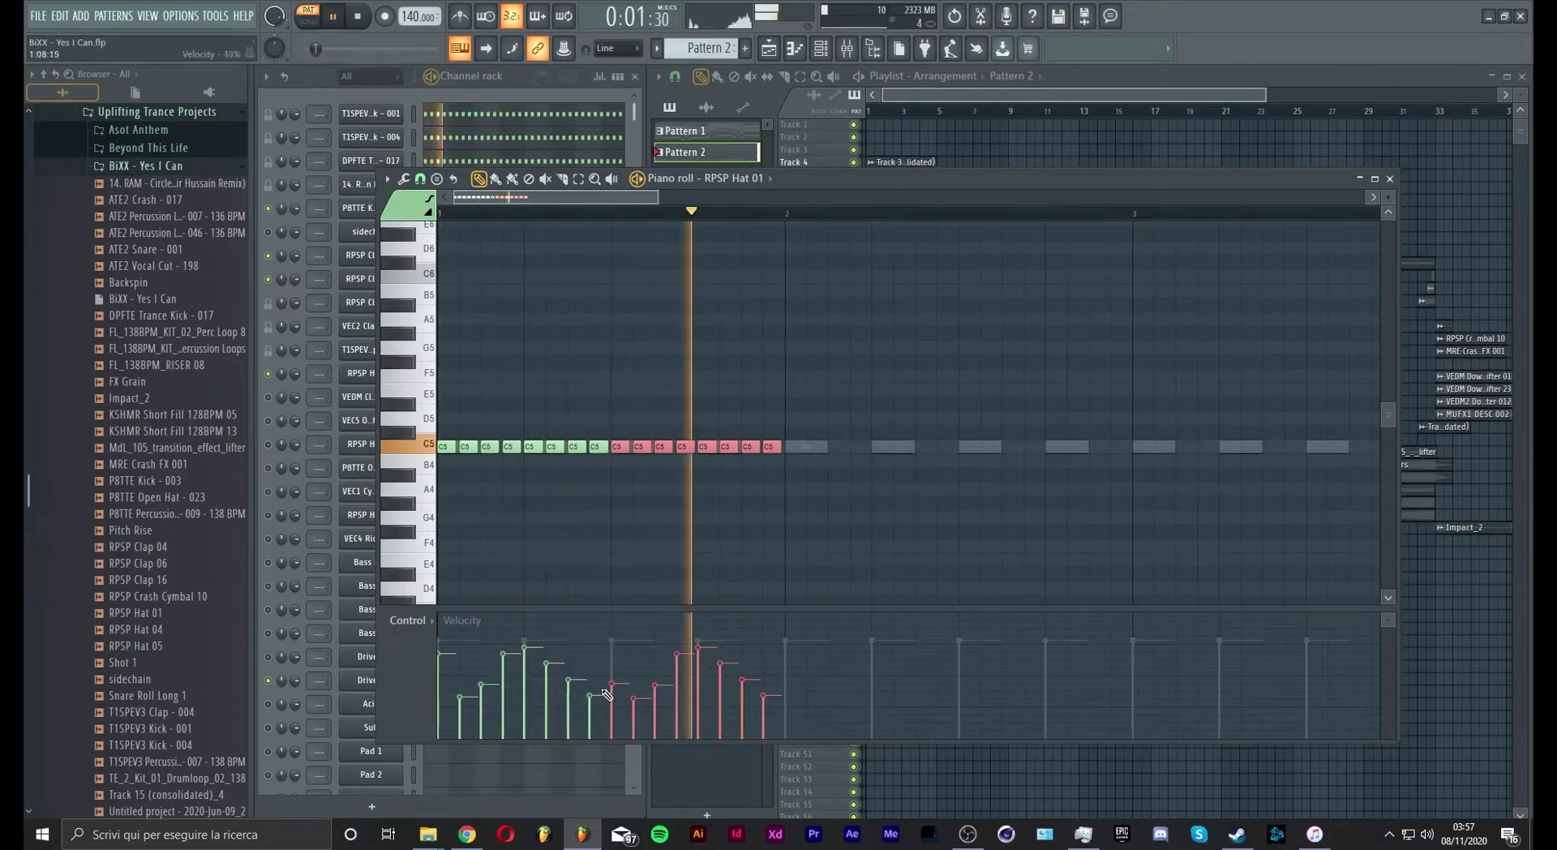
left_click(613, 654)
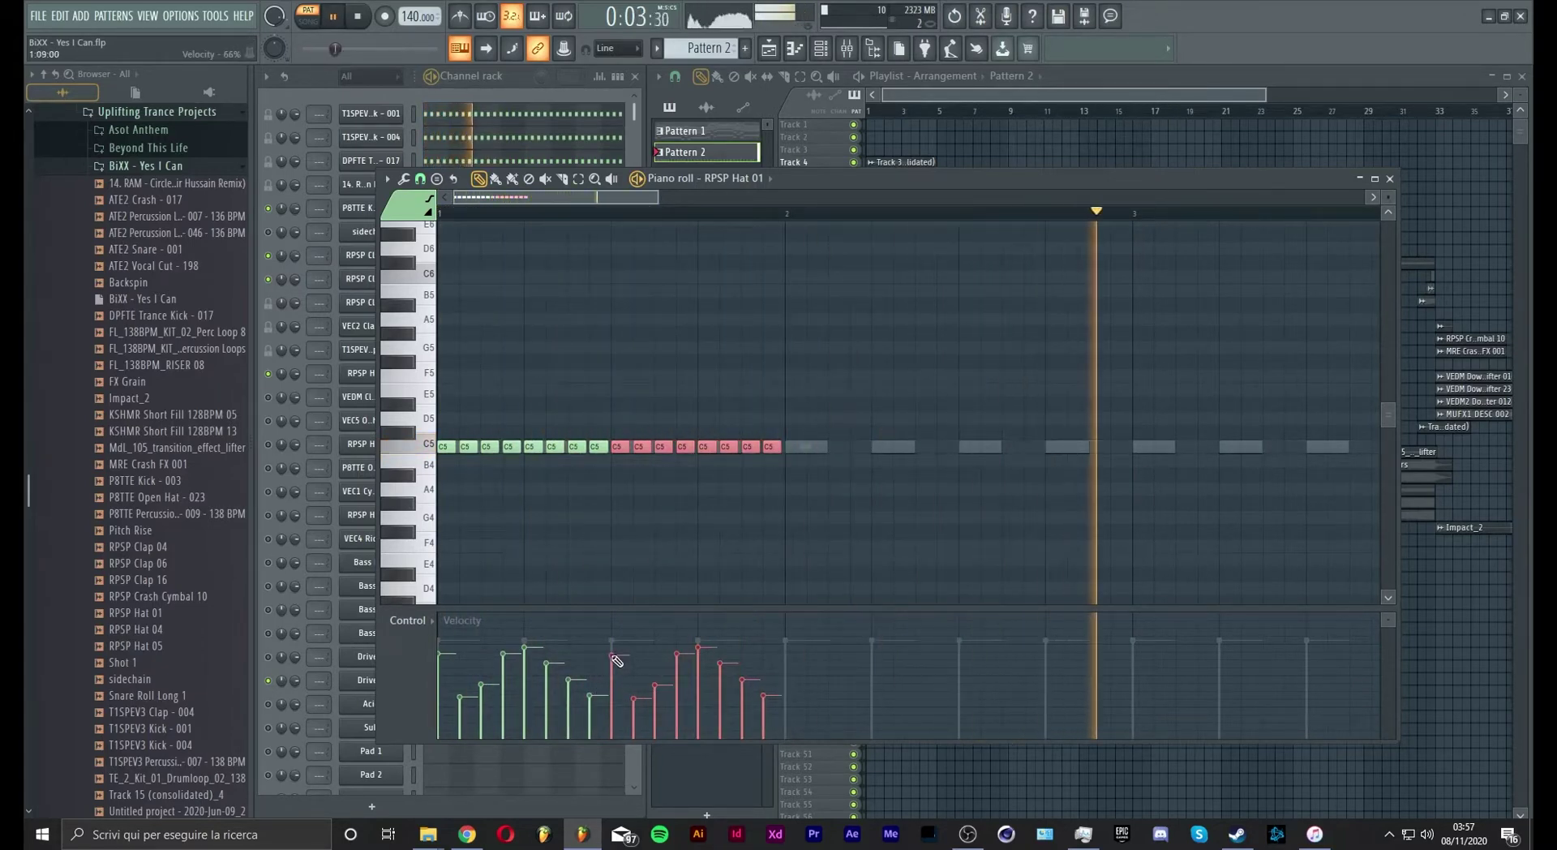
left_click(611, 685)
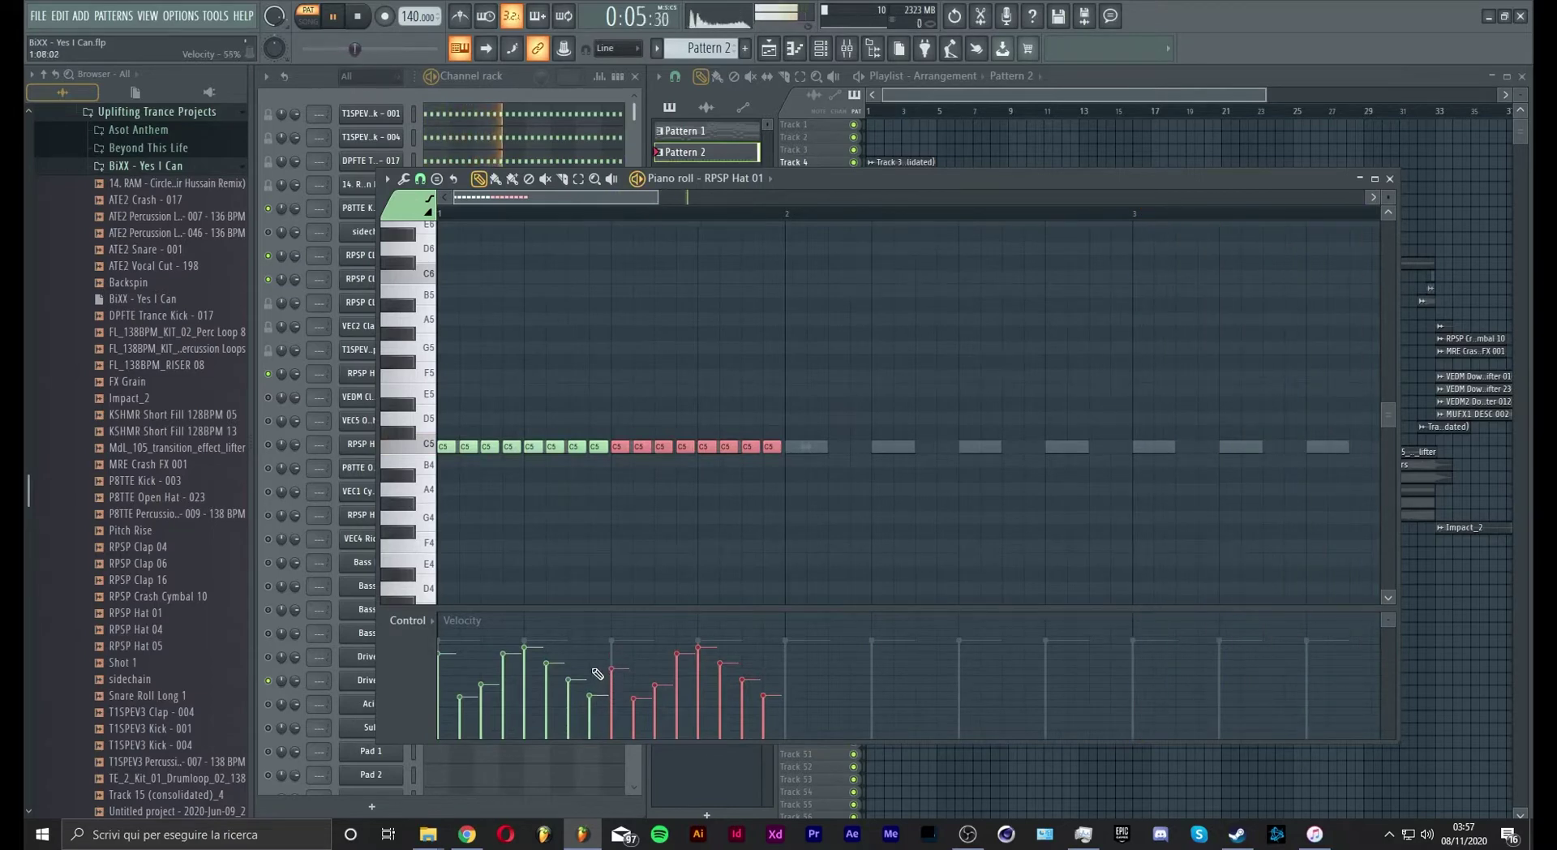
left_click(638, 491)
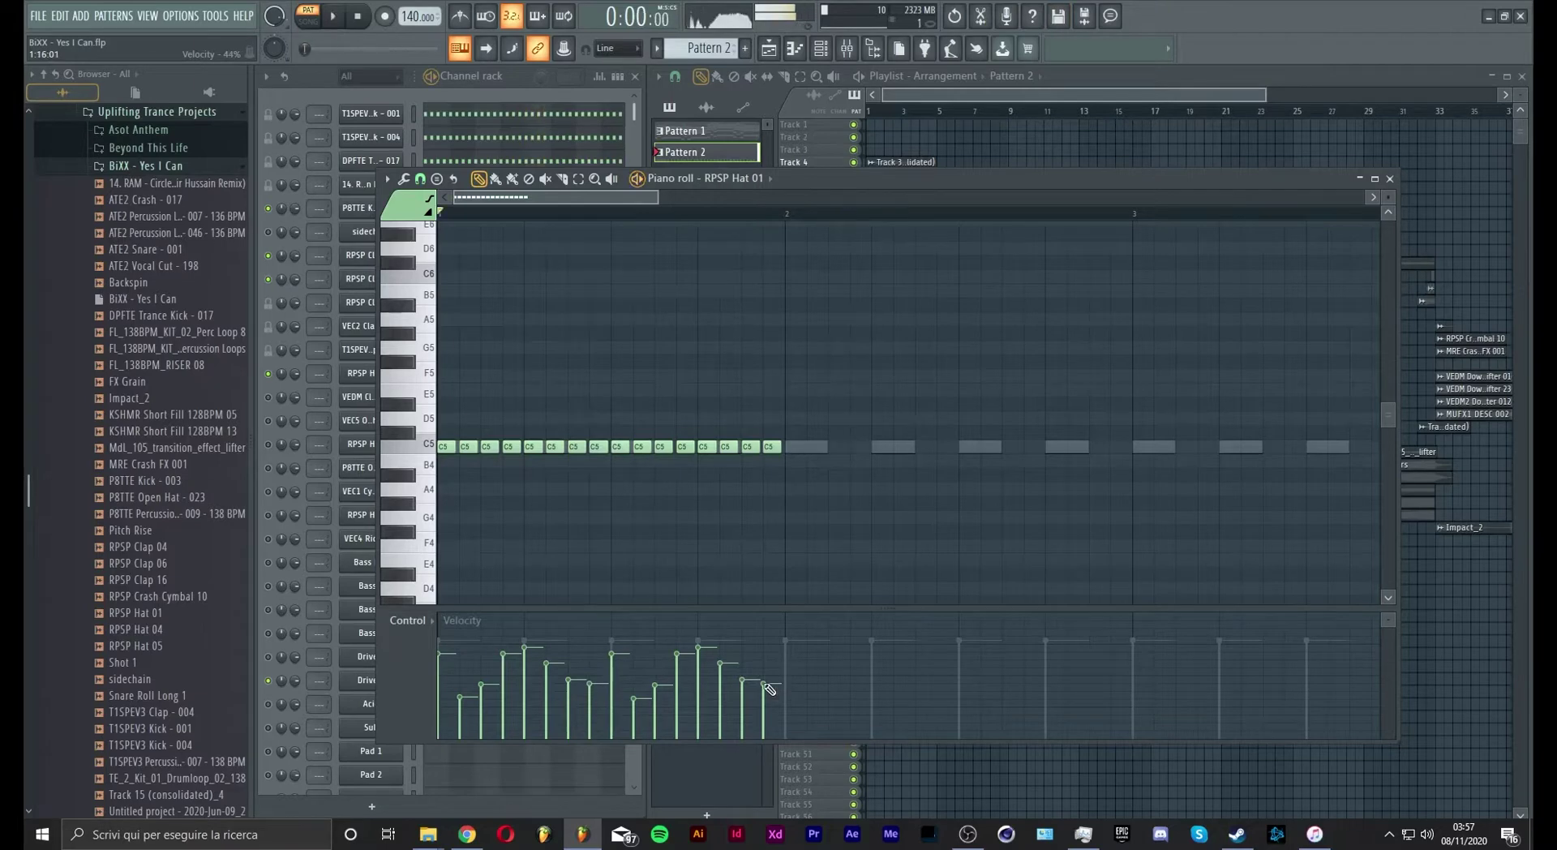
Step: Lower the velocities of the fifth and thirteenth hat notes while listening to the pattern
key("space")
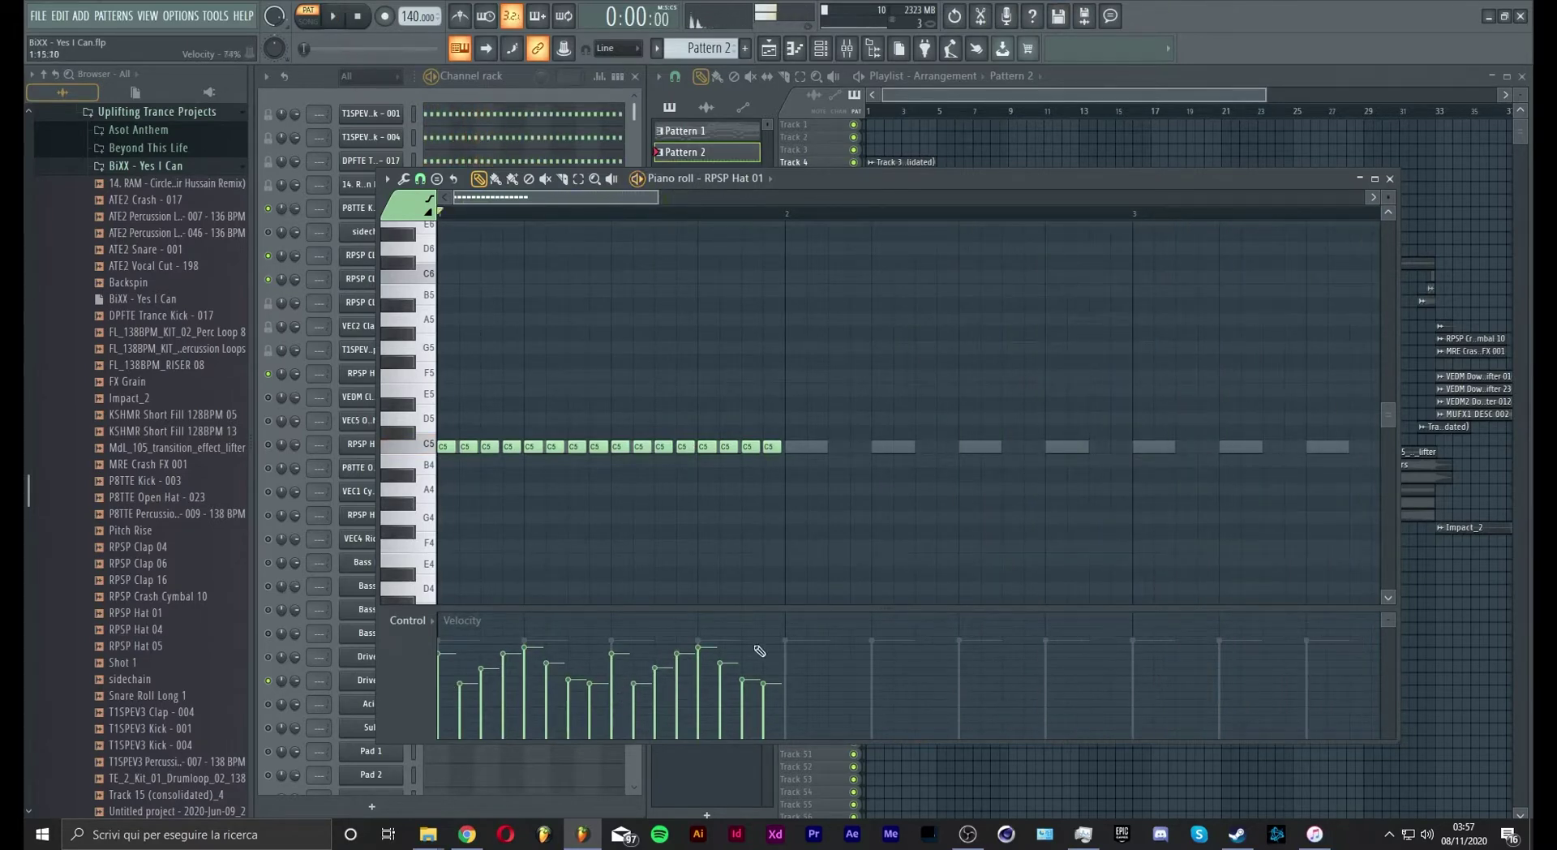
key("space")
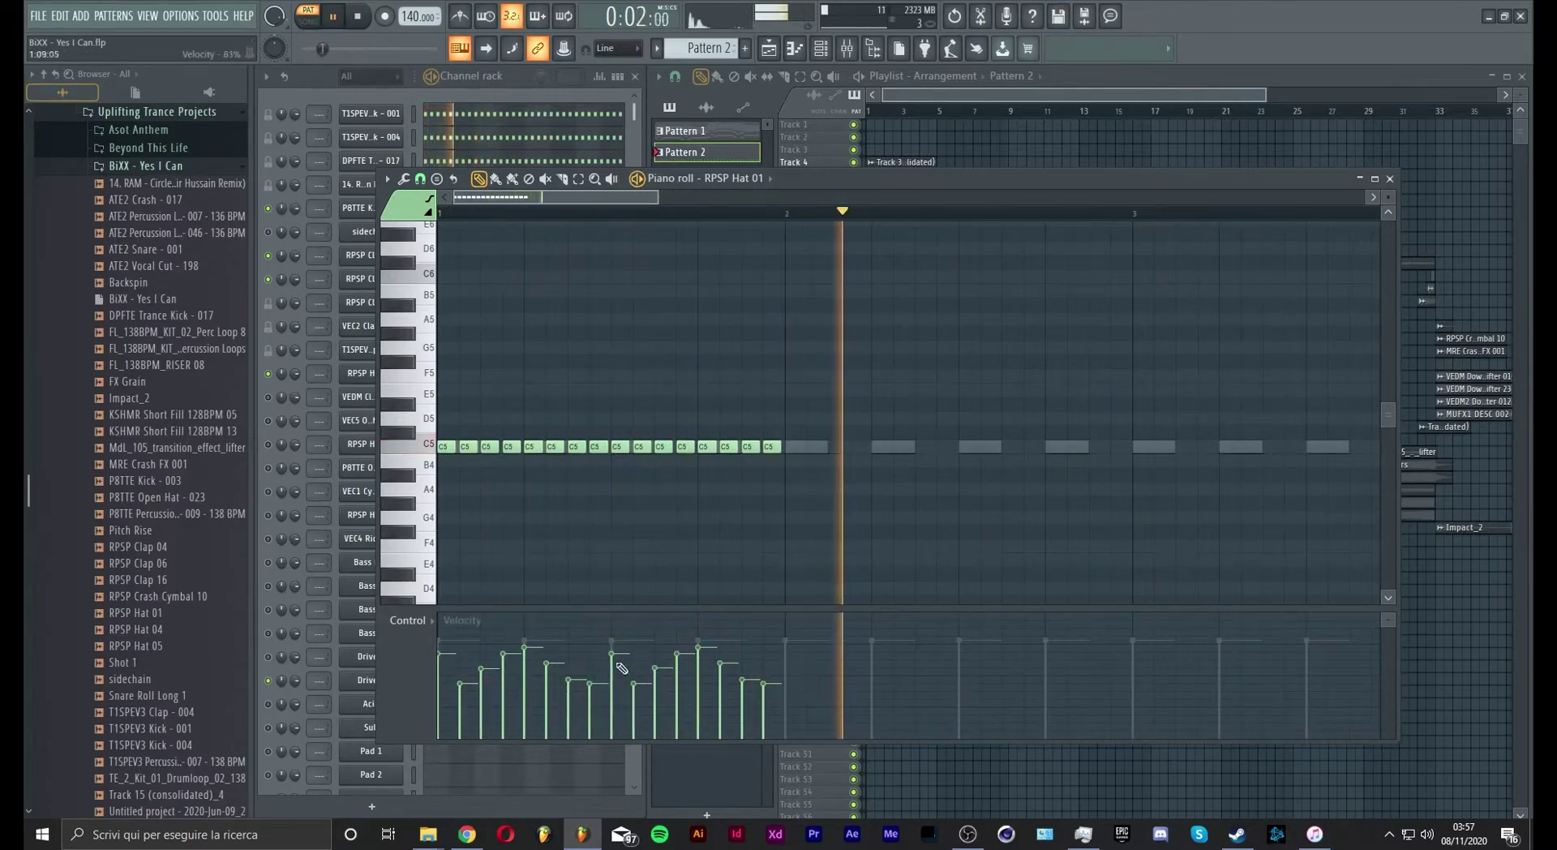
left_click(702, 680)
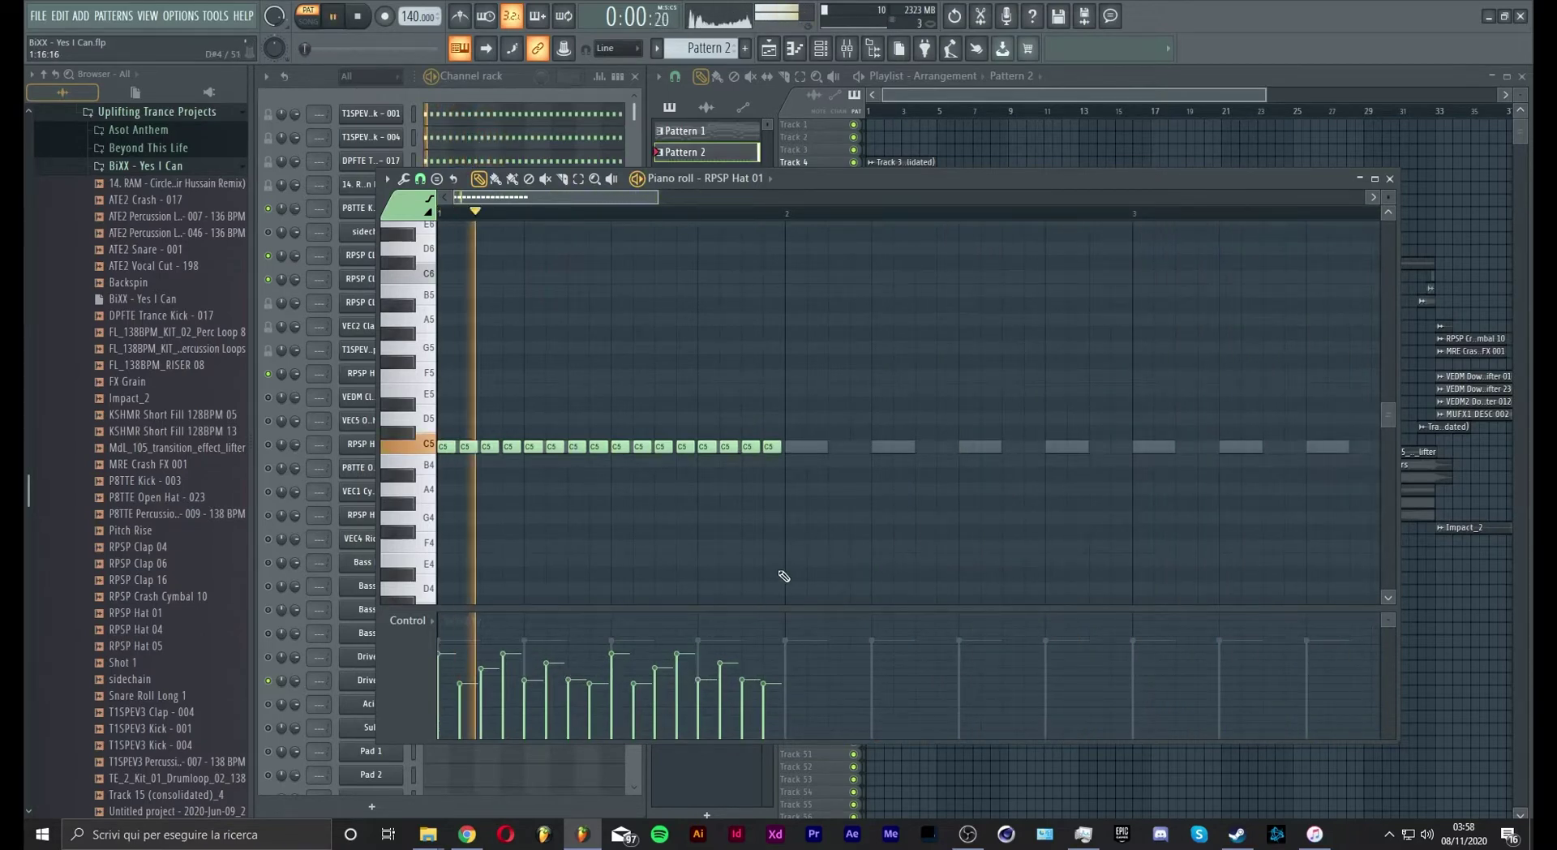
key("space")
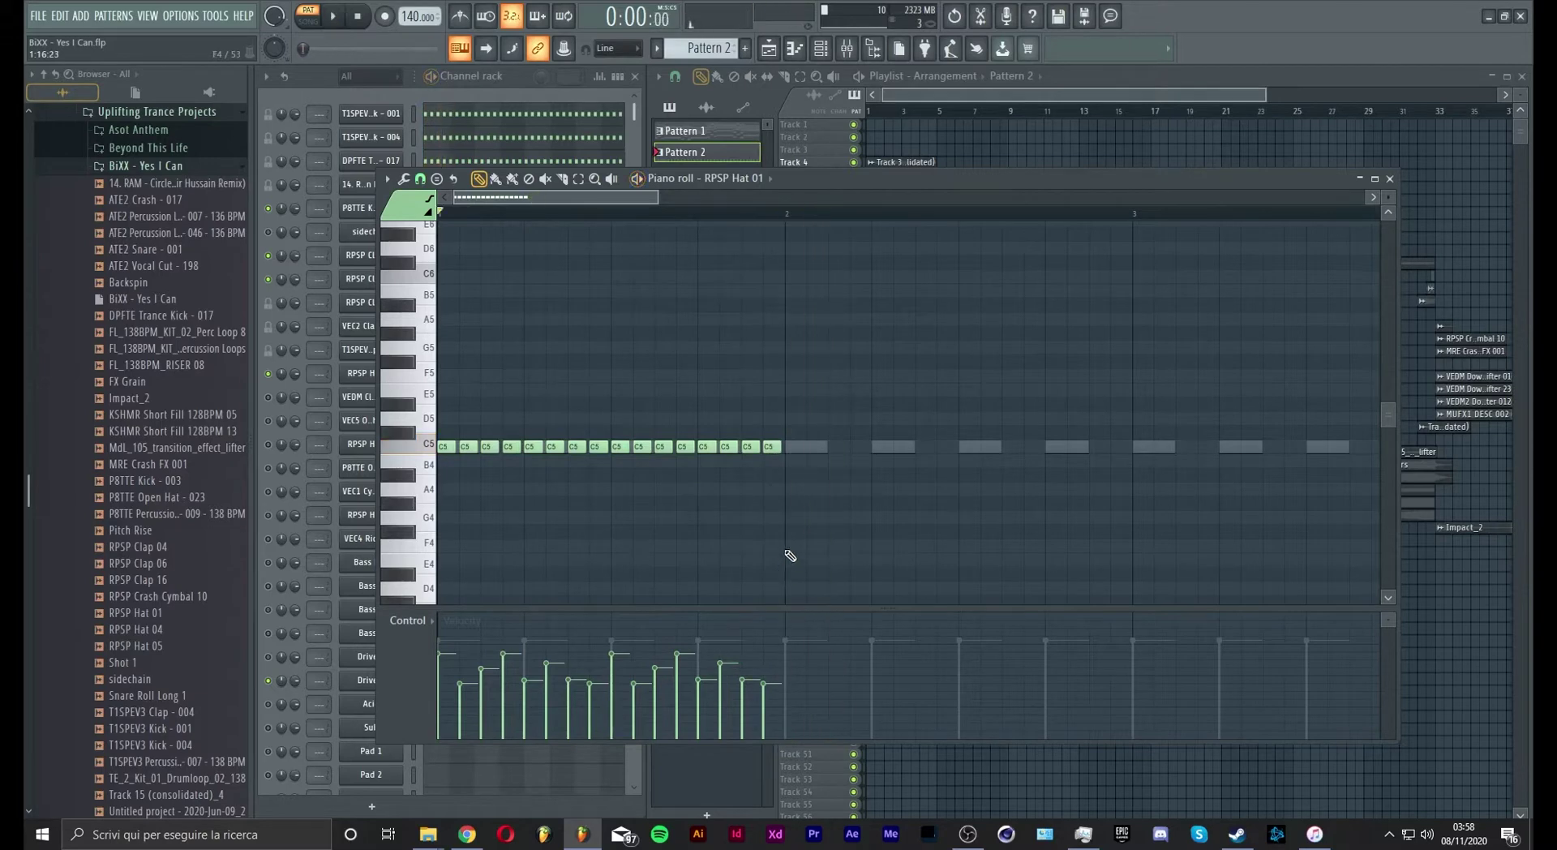
Step: Repeat the one-bar RPSP Hat 01 sequence across the rest of Pattern 2 and close its piano roll
left_click_drag(599, 198, 1112, 274)
key("ctrl+b")
key("ctrl+b")
key("ctrl+b")
key("ctrl+b")
key("ctrl+b")
key("ctrl+b")
key("ctrl+b")
key("Escape")
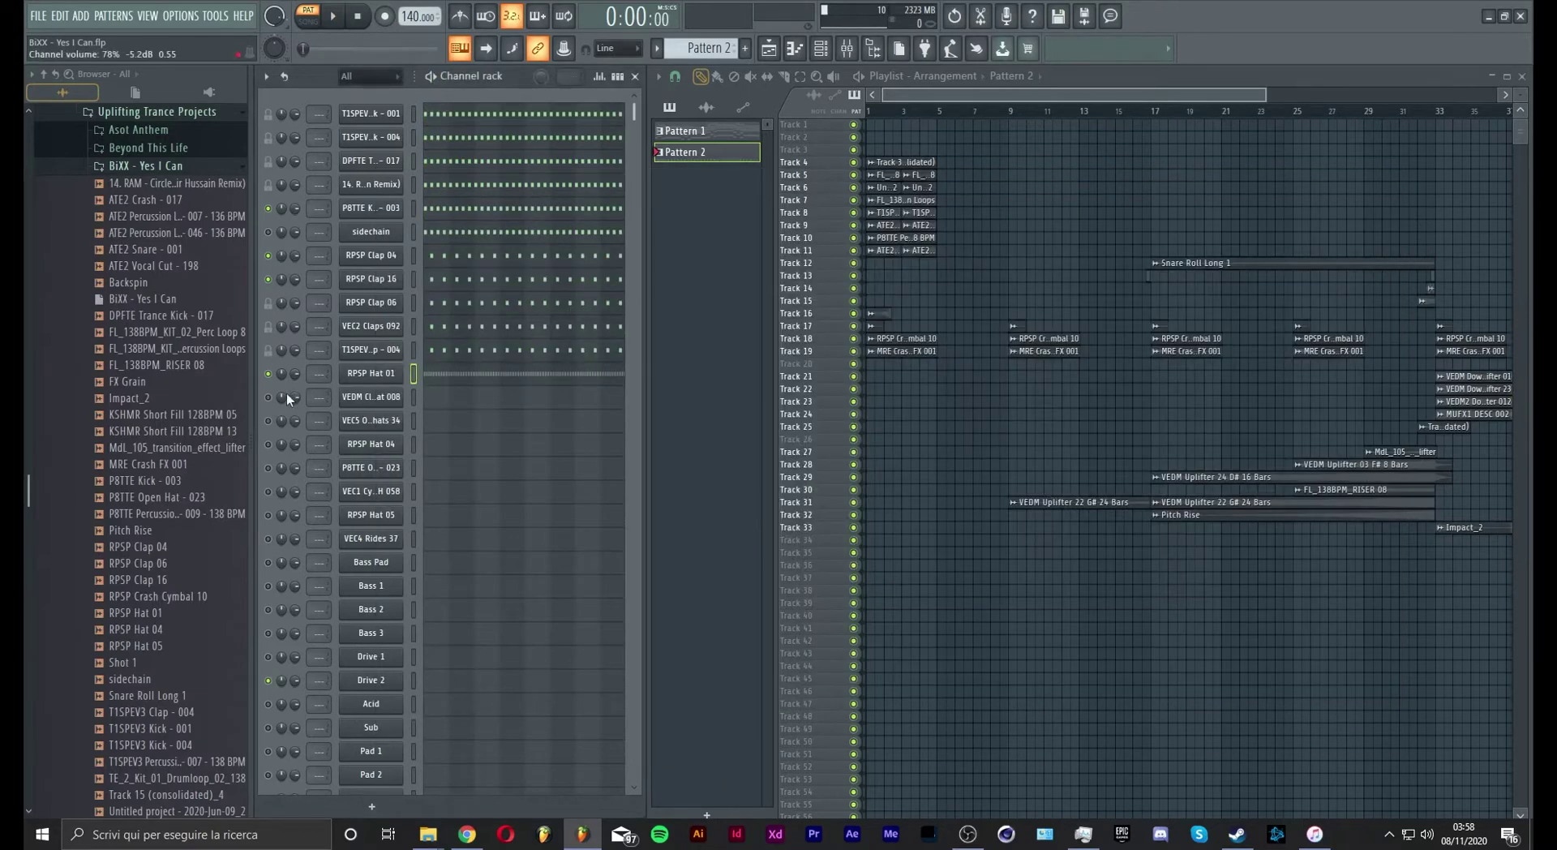
Step: Preview the VEDM Closed Hihat 008 sample in its channel settings
key("space")
left_click(386, 397)
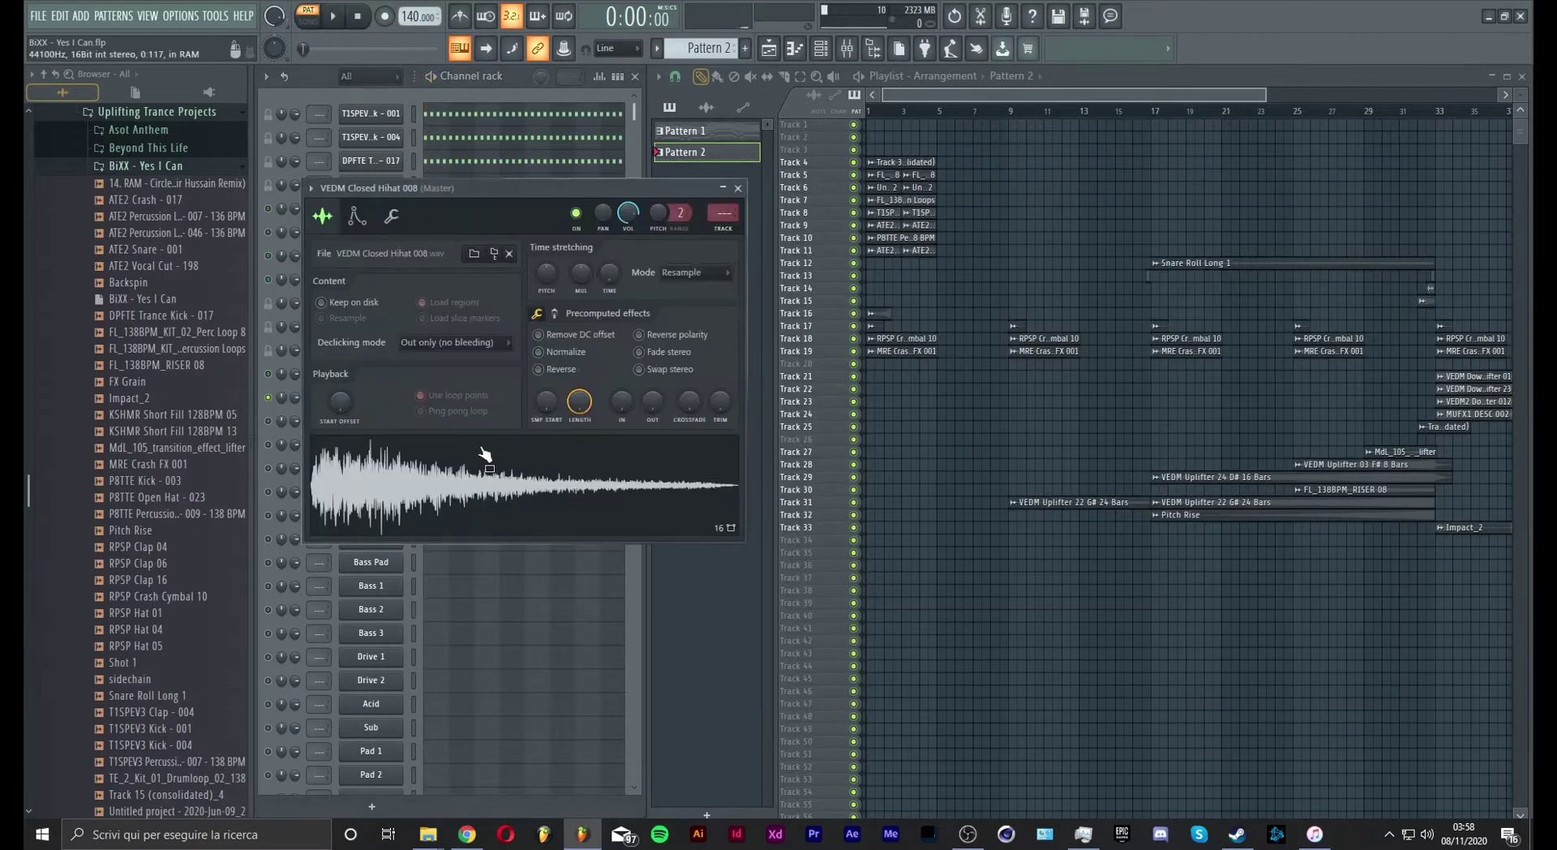
key("Escape")
Step: Add C5 notes on steps 2 and 4 of bar 1 for VEDM Closed Hihat 008 and play the pattern
left_click(438, 398)
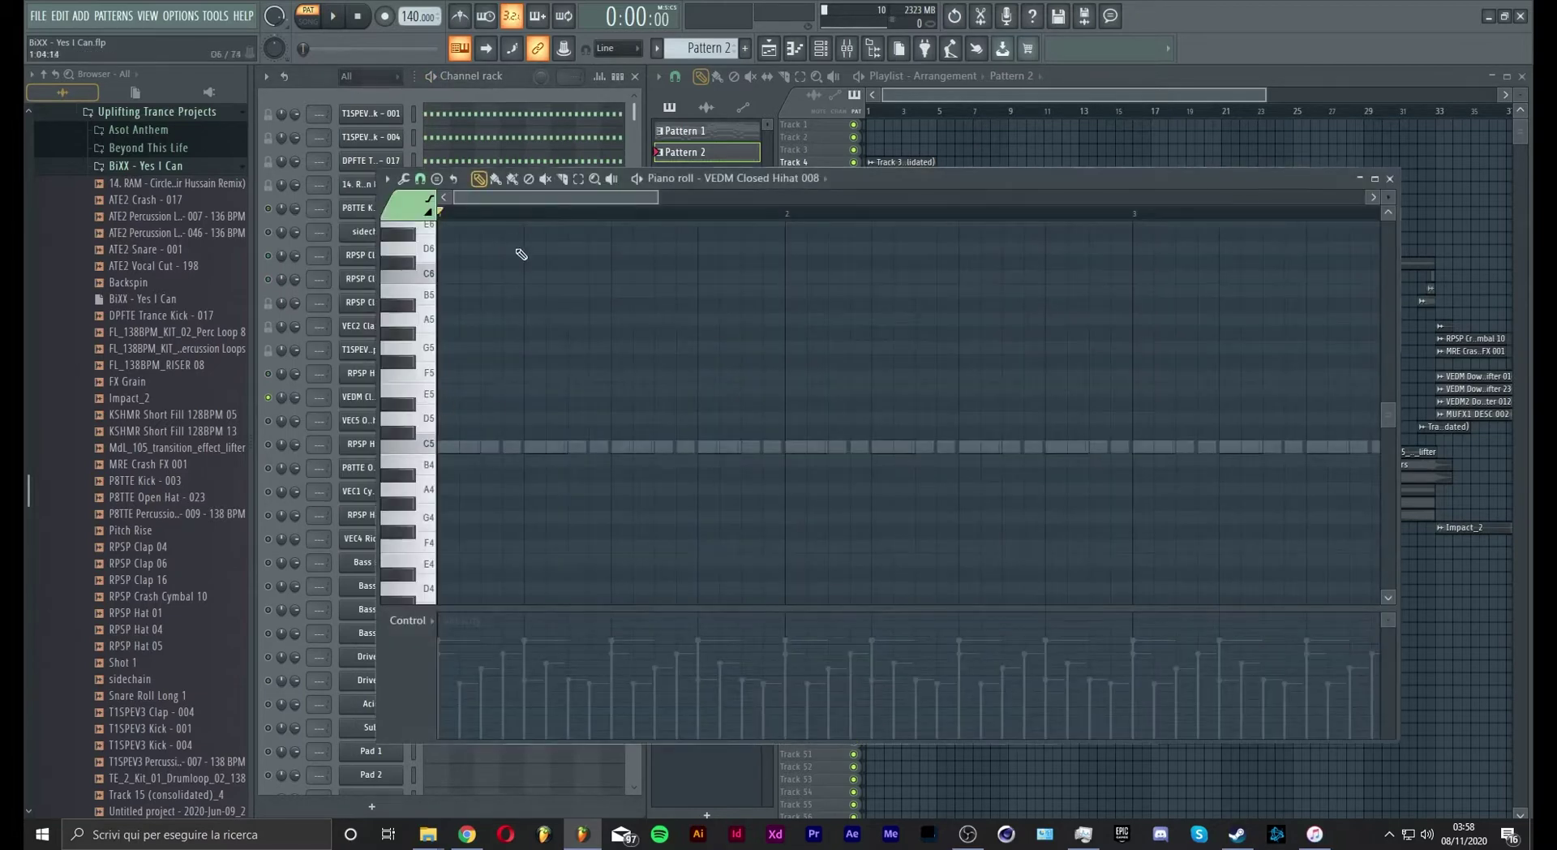
scroll(444, 217, "up", 2)
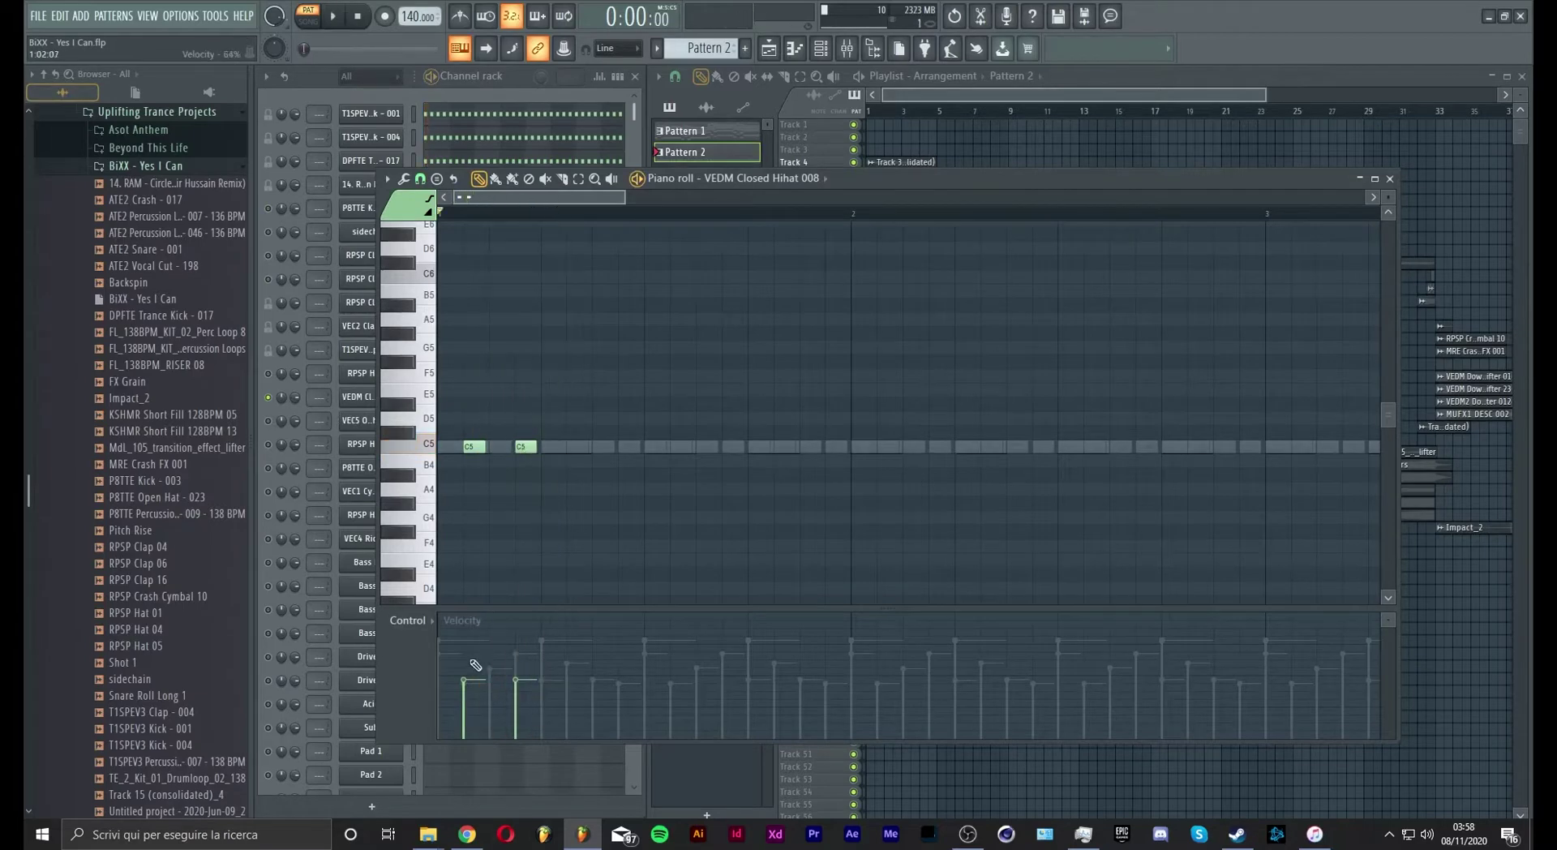
key("F7")
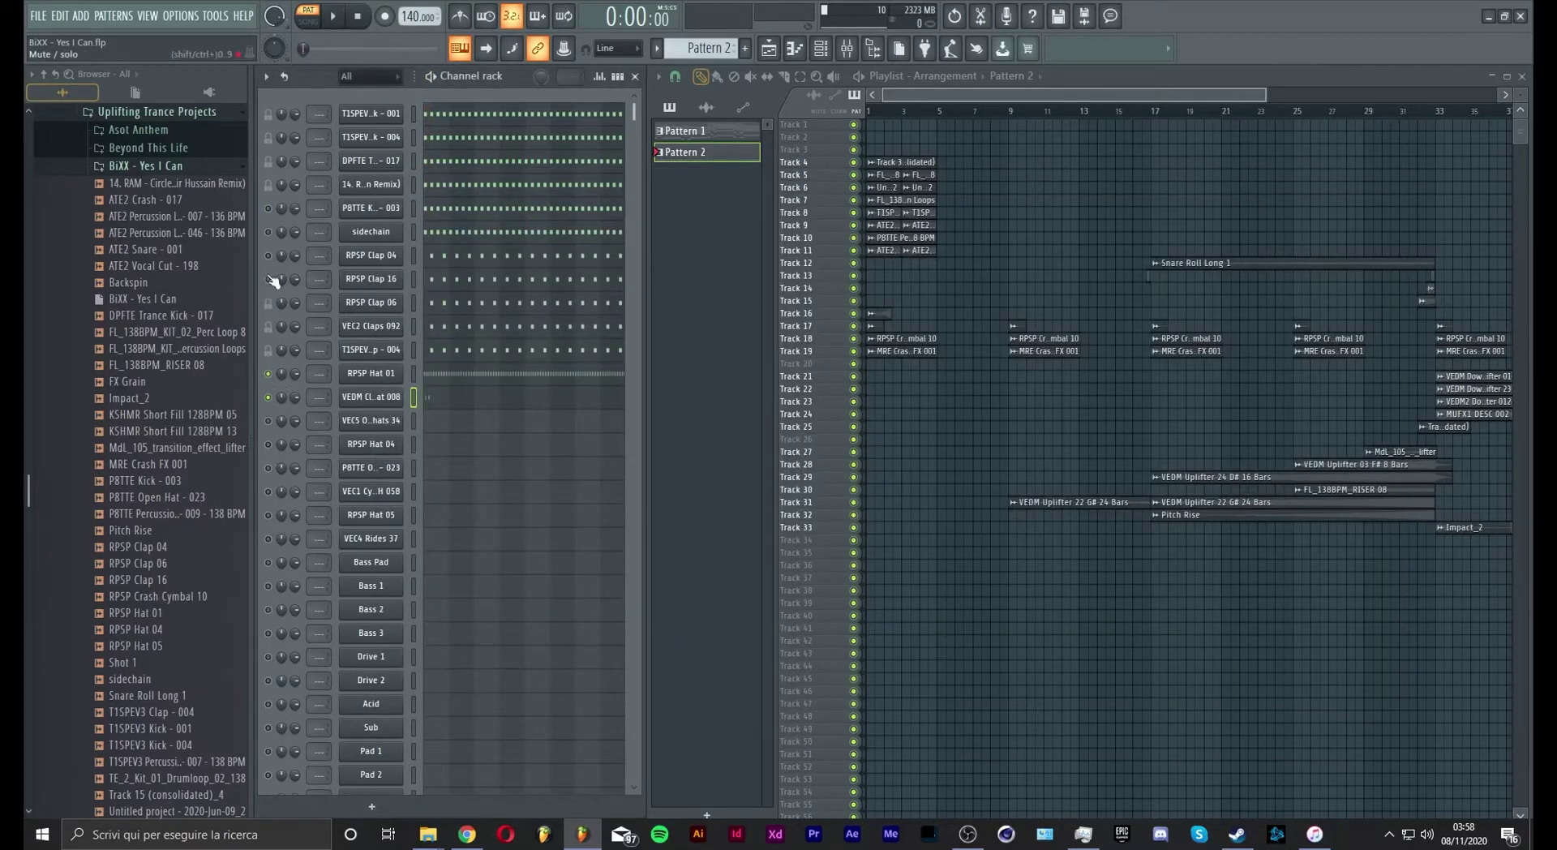
key("space")
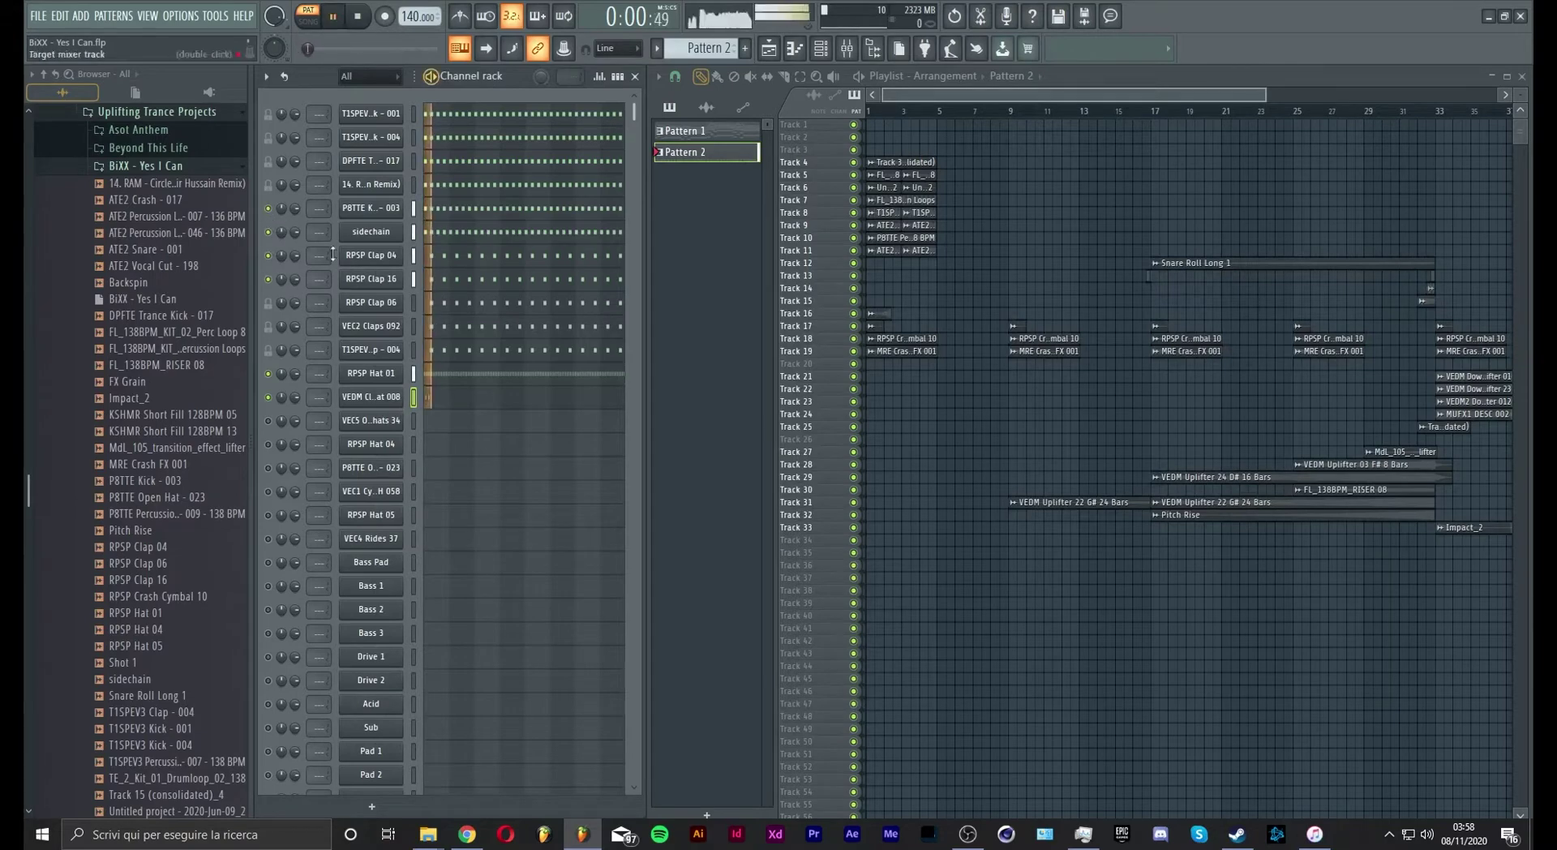
Step: Move the first closed hi-hat note to step 3 and add C5 notes on steps 11 and 12 of bar 1
left_click(439, 399)
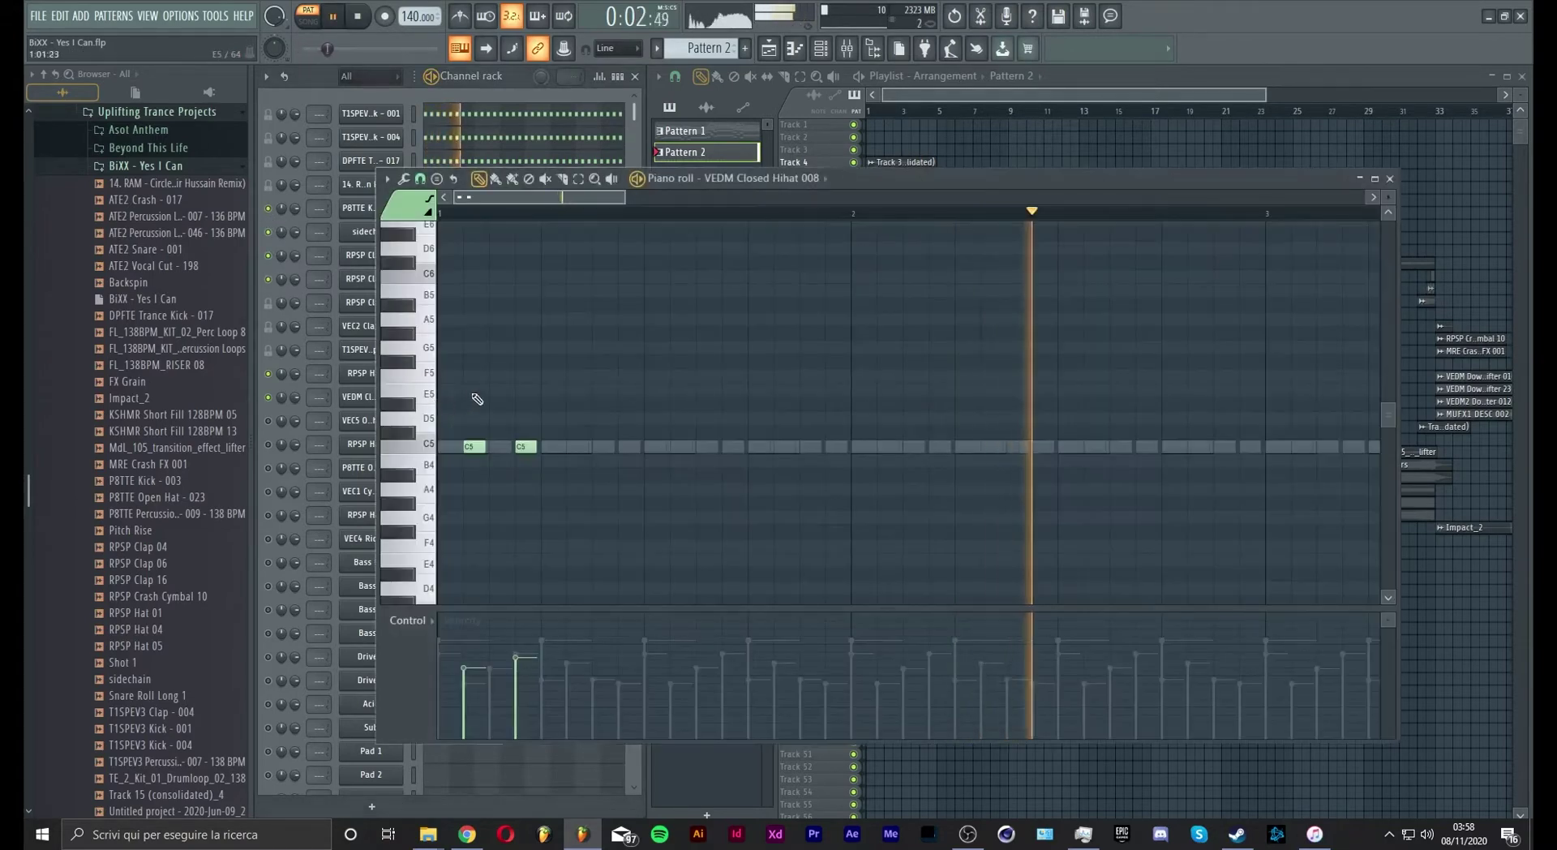
left_click_drag(477, 446, 502, 446)
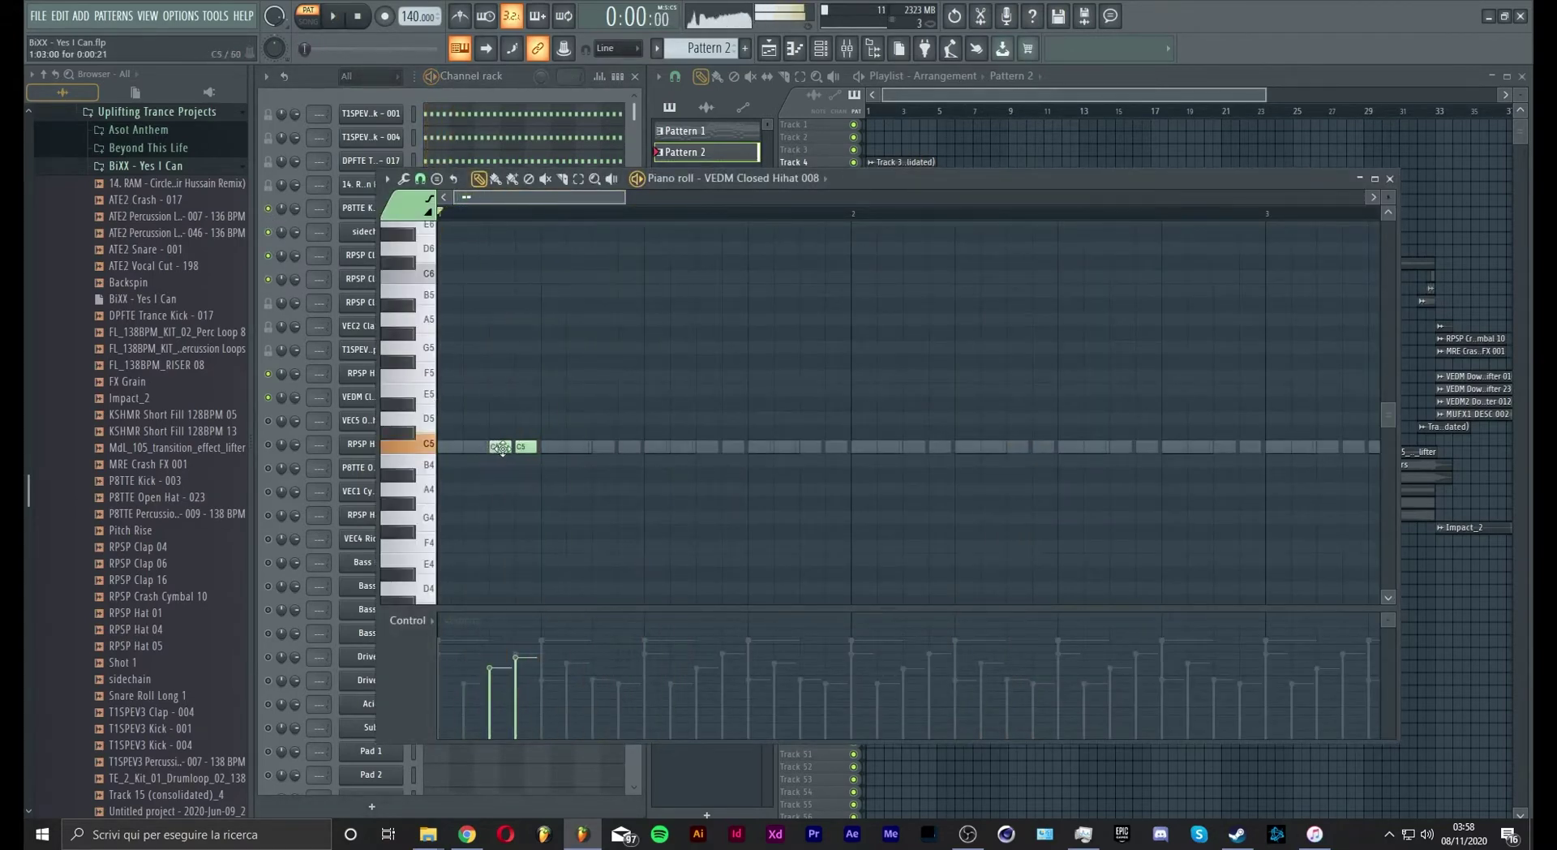
key("space")
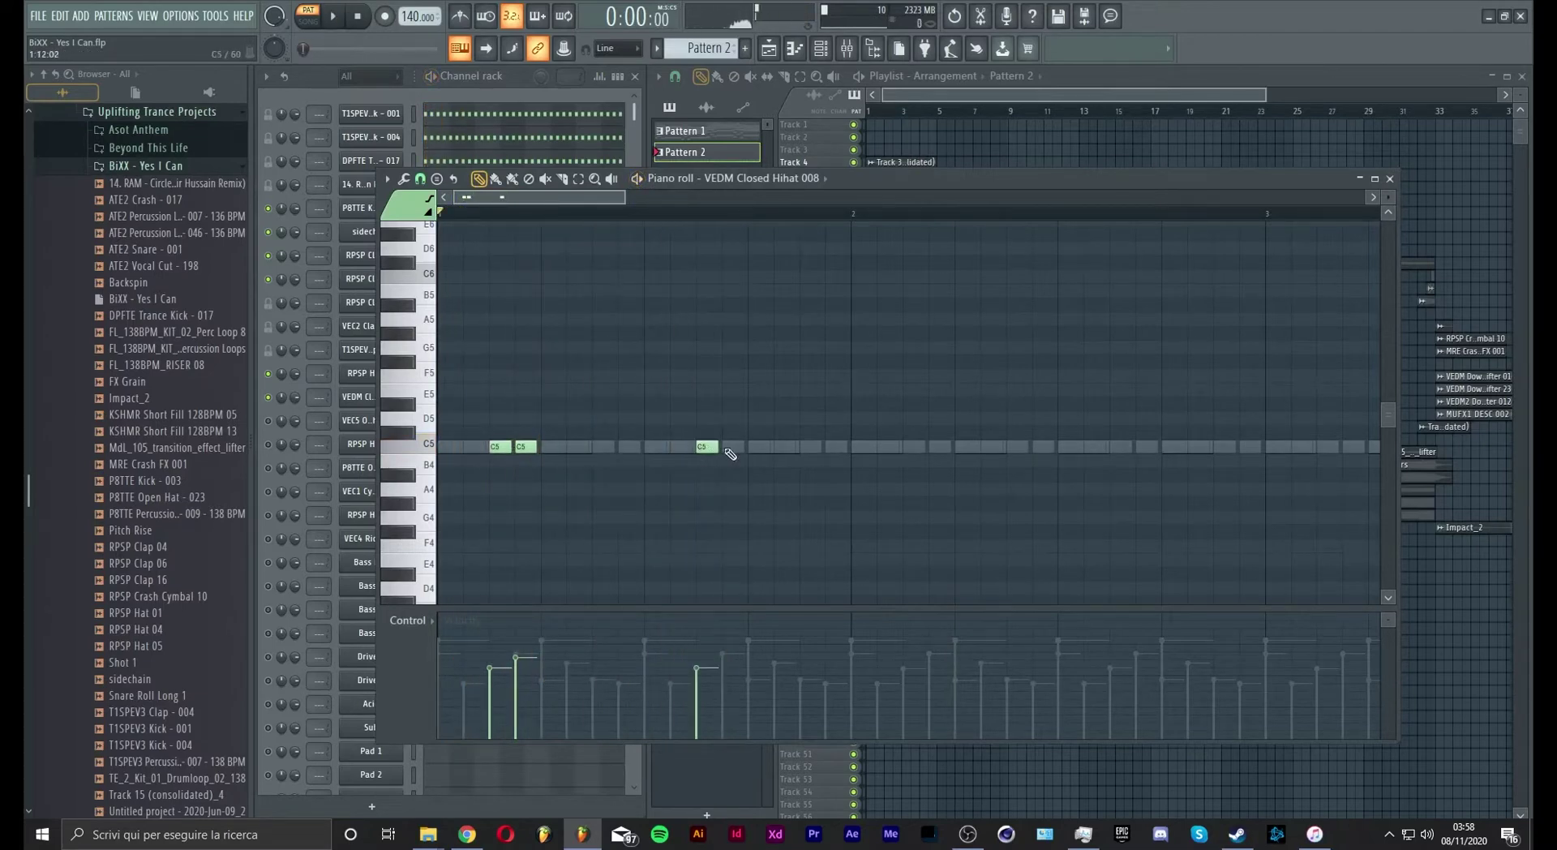
left_click(728, 448)
key("space")
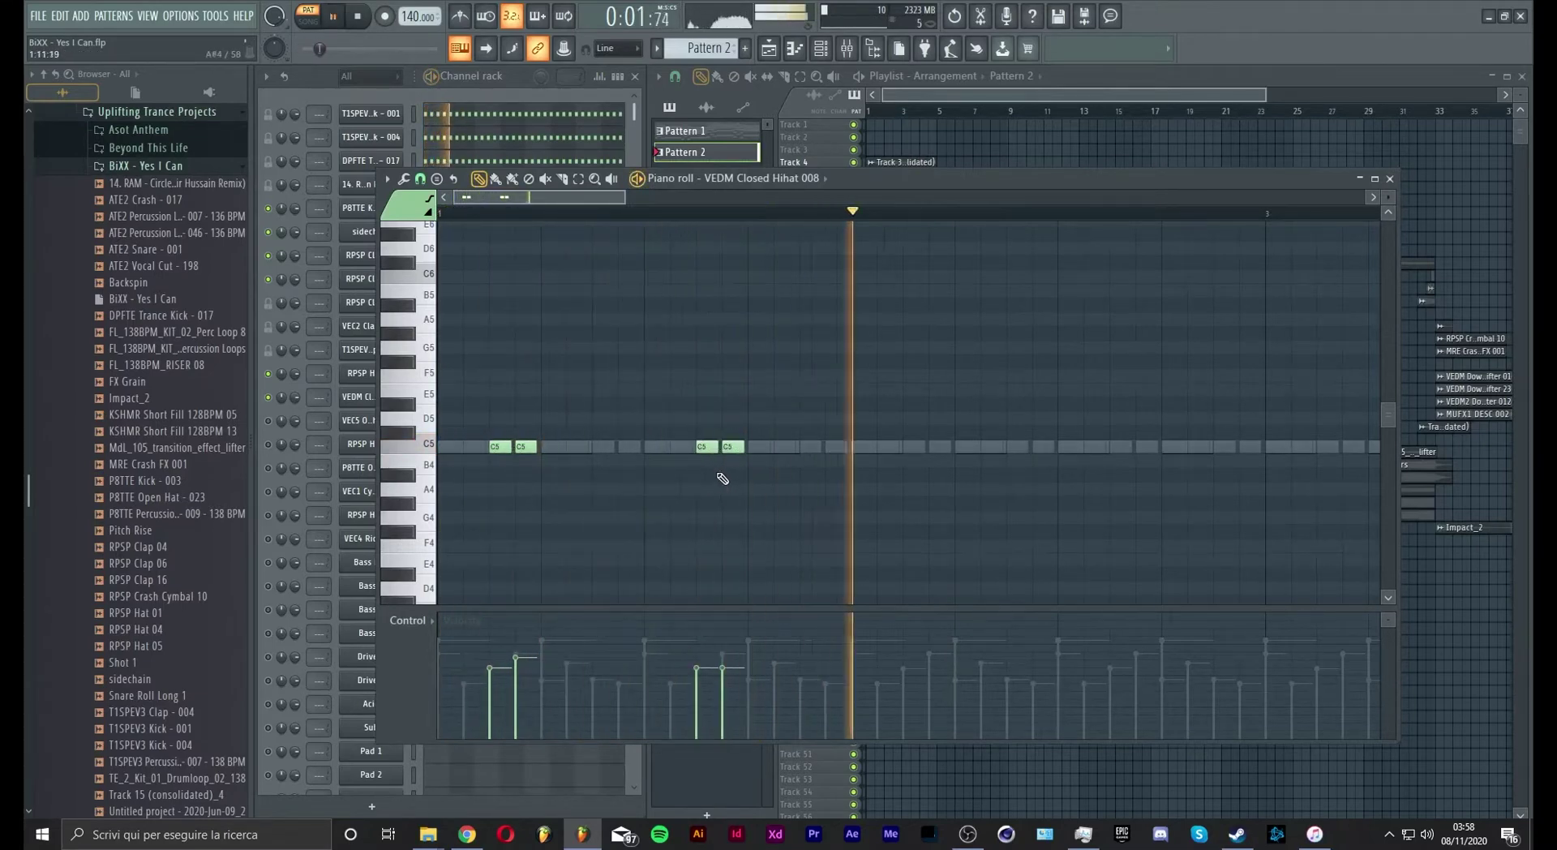
Step: Add closed hi-hat C5 notes on steps 7 and 15 of bar 1 and play the pattern
key("space")
key("space")
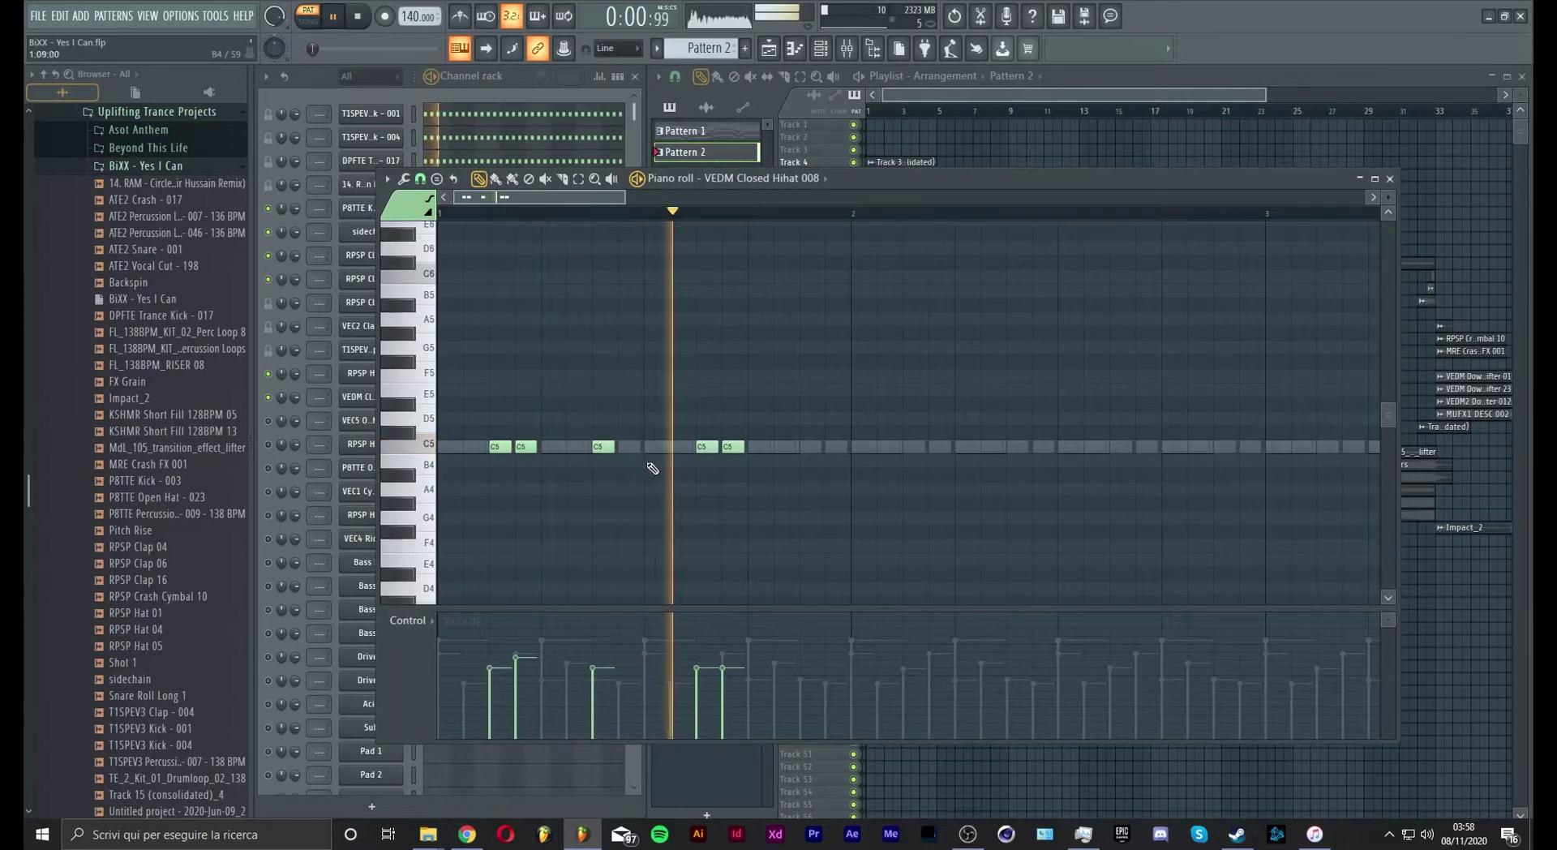
left_click(811, 446)
key("space")
key("space")
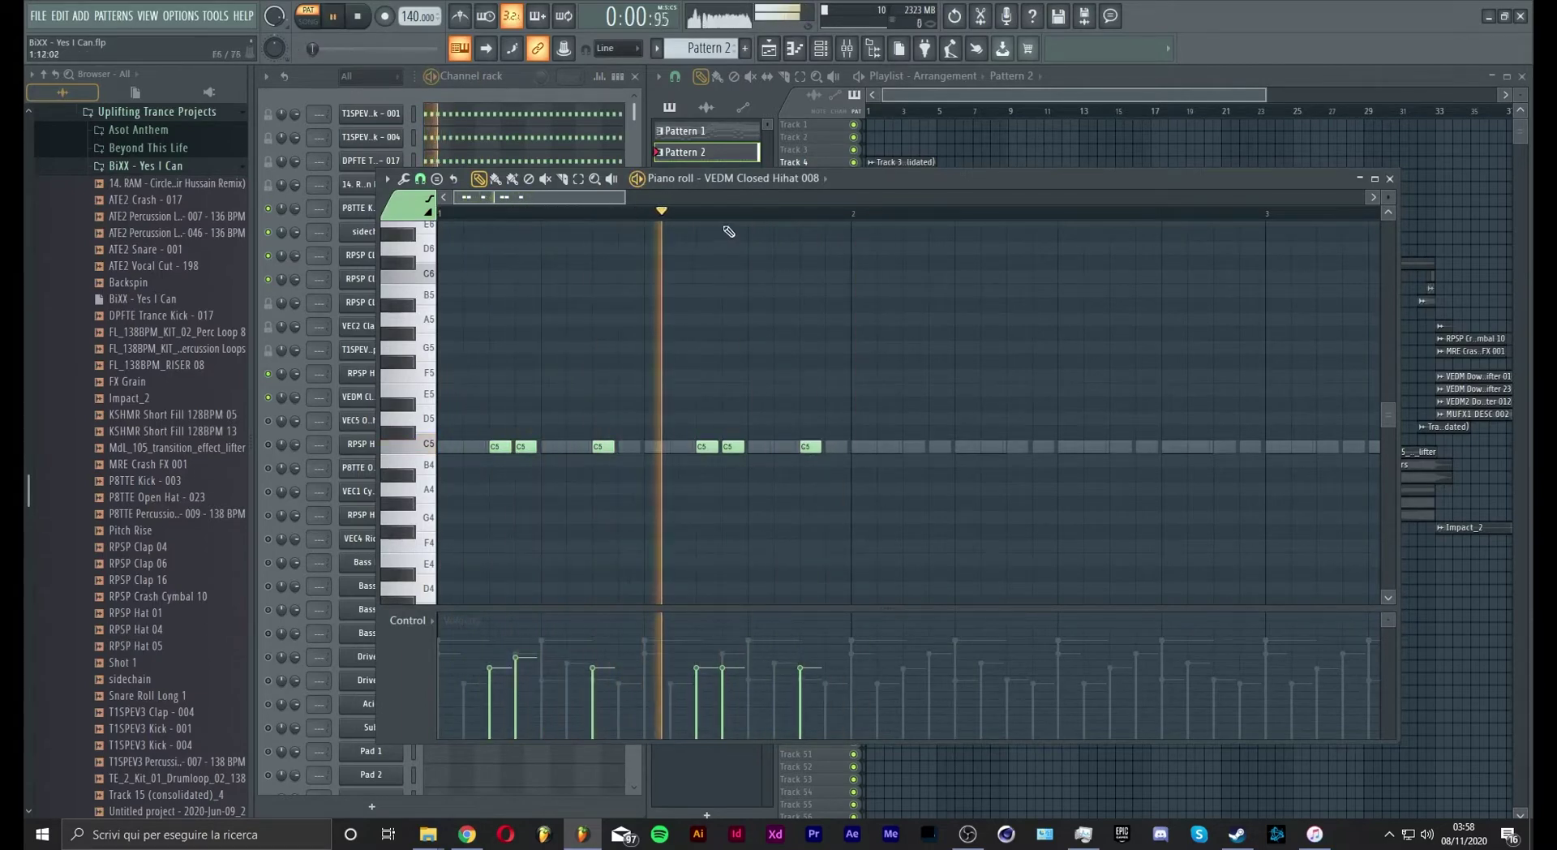
Step: Repeat the closed hi-hat bar through bar 4 and add an extra C5 note on bar 4's last step
scroll(728, 229, "down", 3)
key("space")
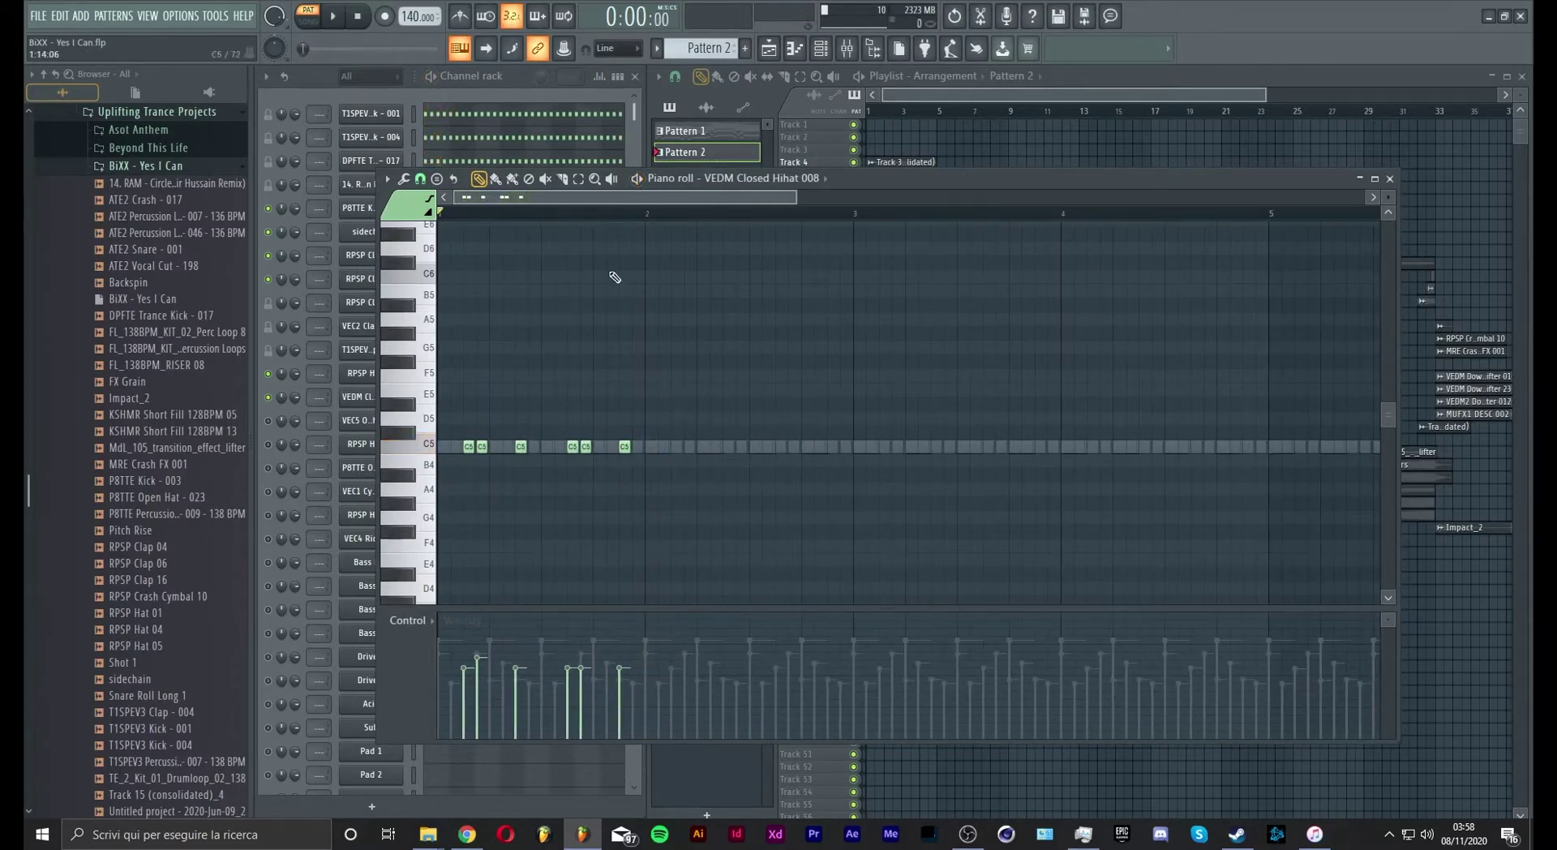
left_click_drag(613, 197, 827, 241)
left_click(705, 404)
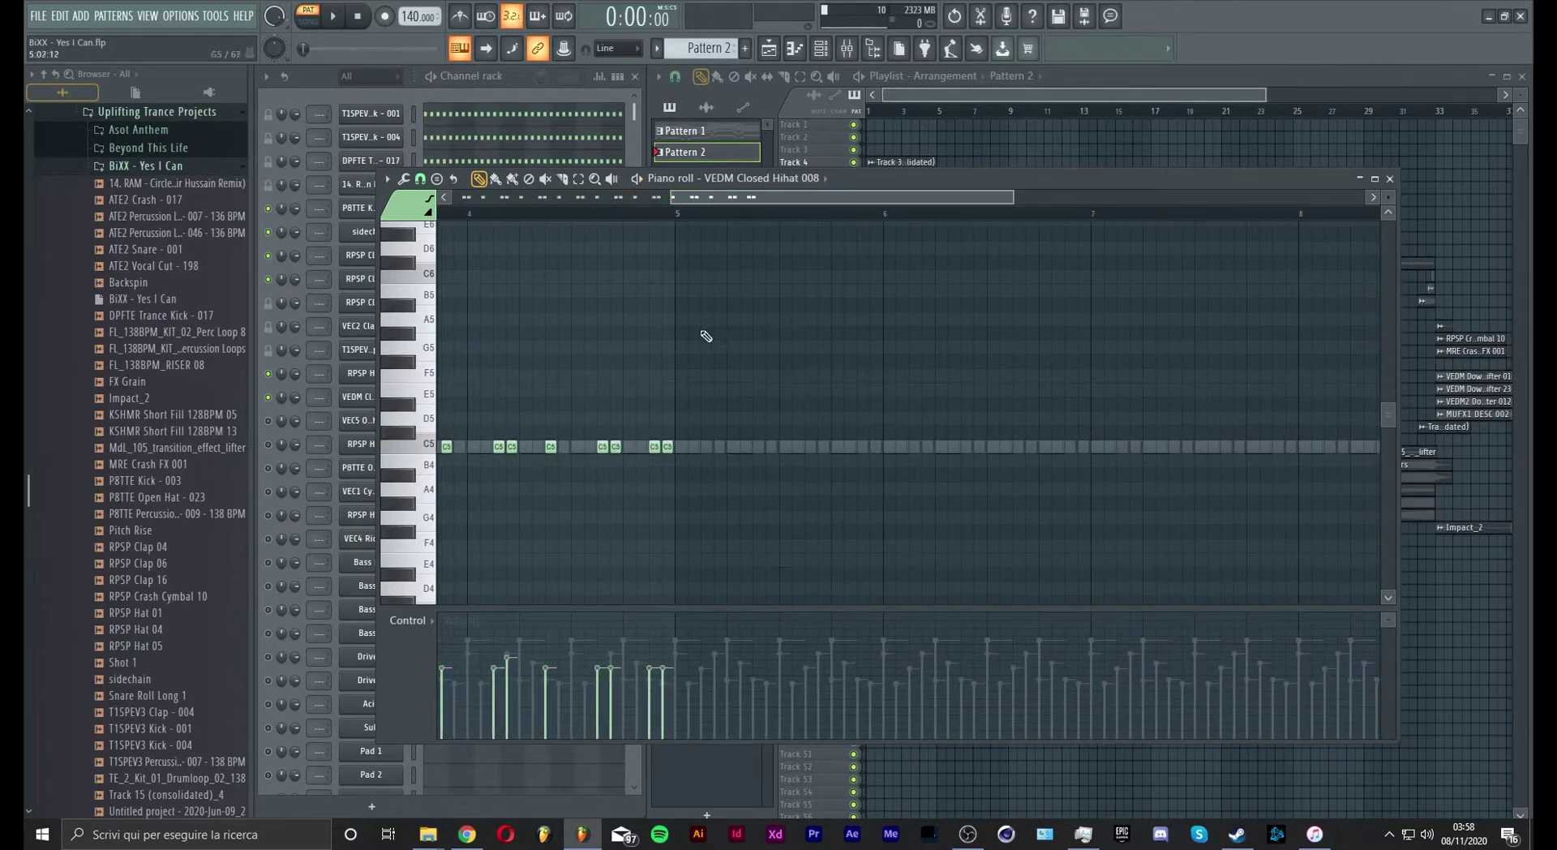
Step: Set the piano roll's snap to Step for editing the notes at the end of bar 4
scroll(629, 227, "up", 3)
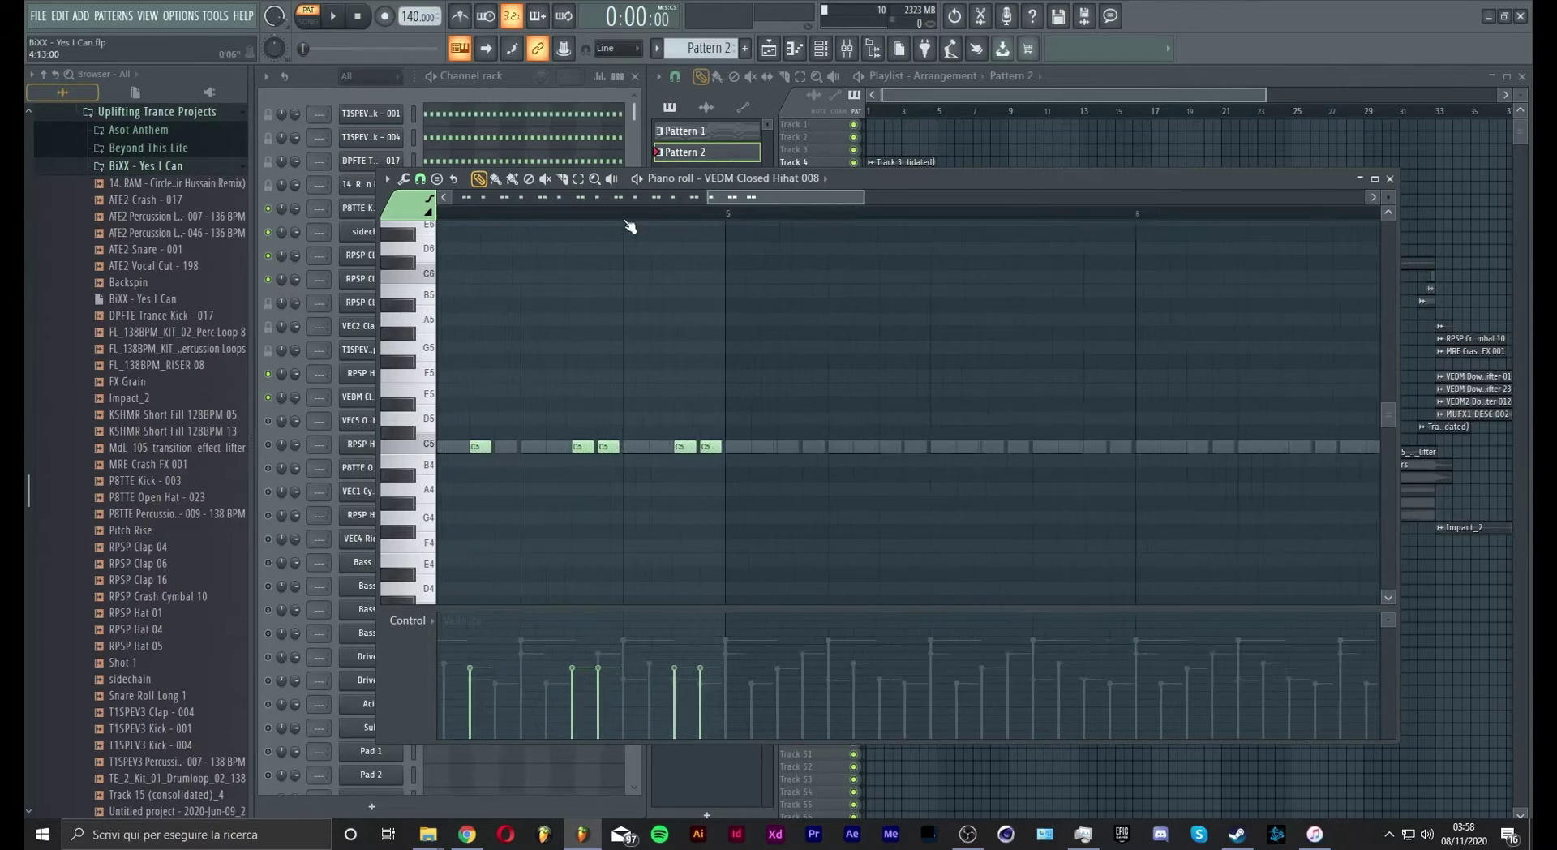
left_click(420, 179)
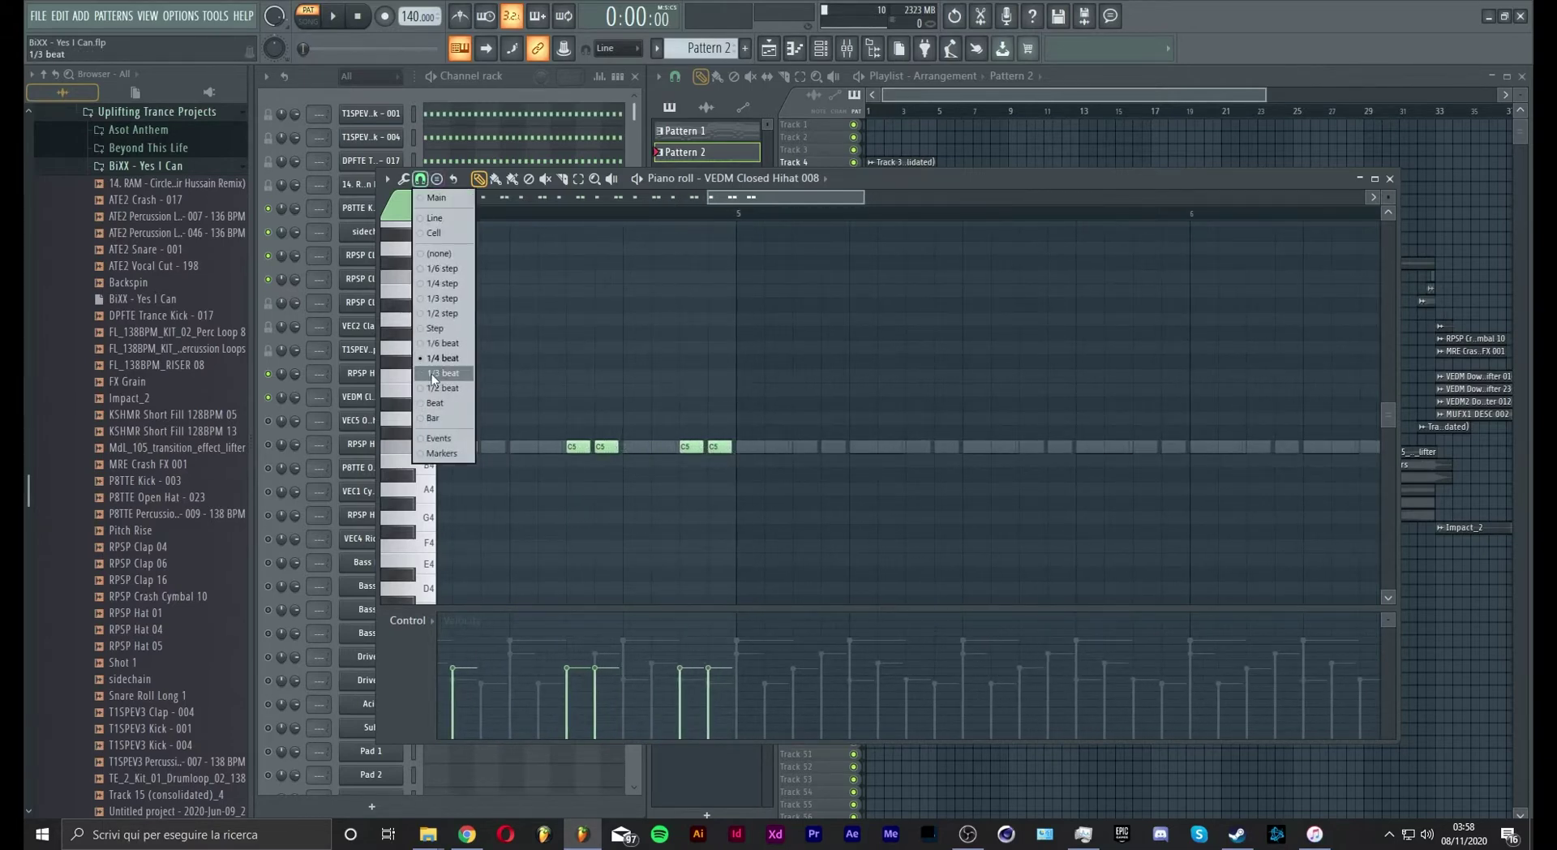
left_click(436, 327)
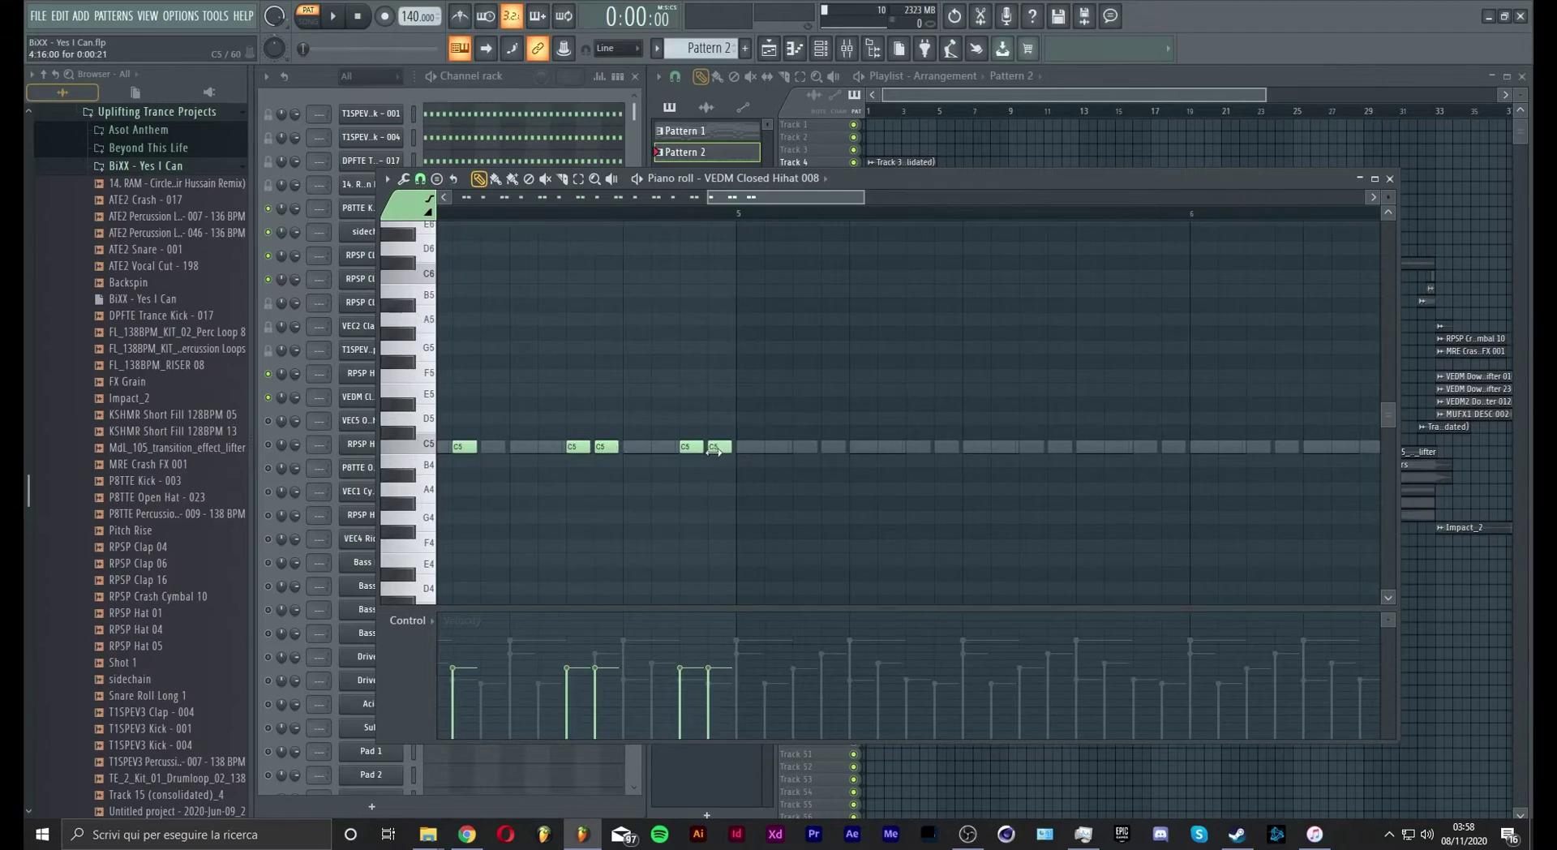
Step: Replace the last closed hi-hat C5 note of bar 4 with two half-step notes using a finer snap, and play the end of the pattern
left_click(421, 179)
left_click(445, 328)
left_click(421, 179)
left_click(437, 316)
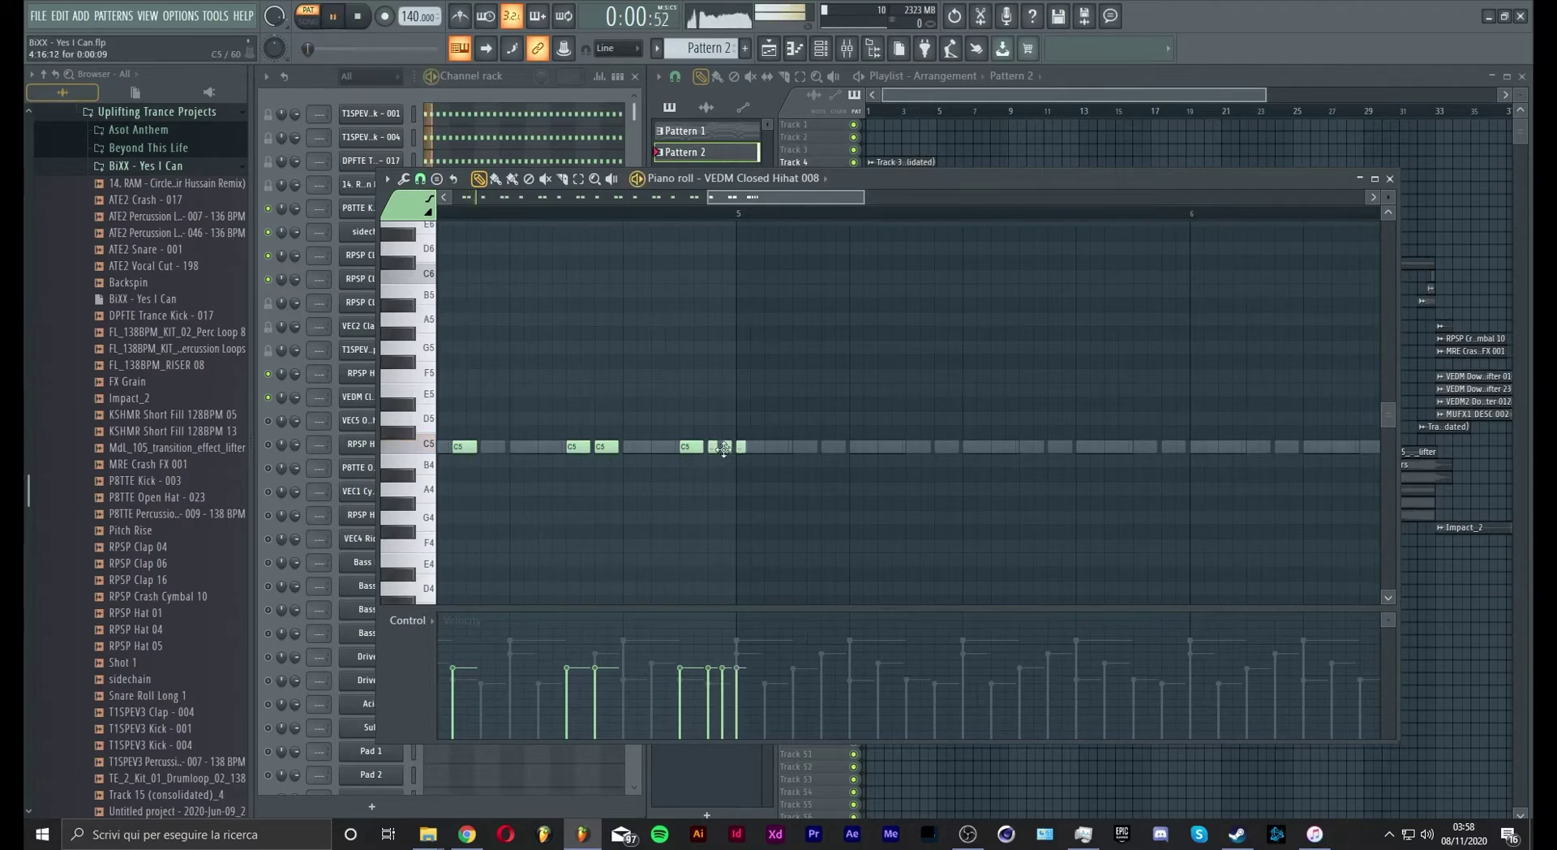
left_click(511, 217)
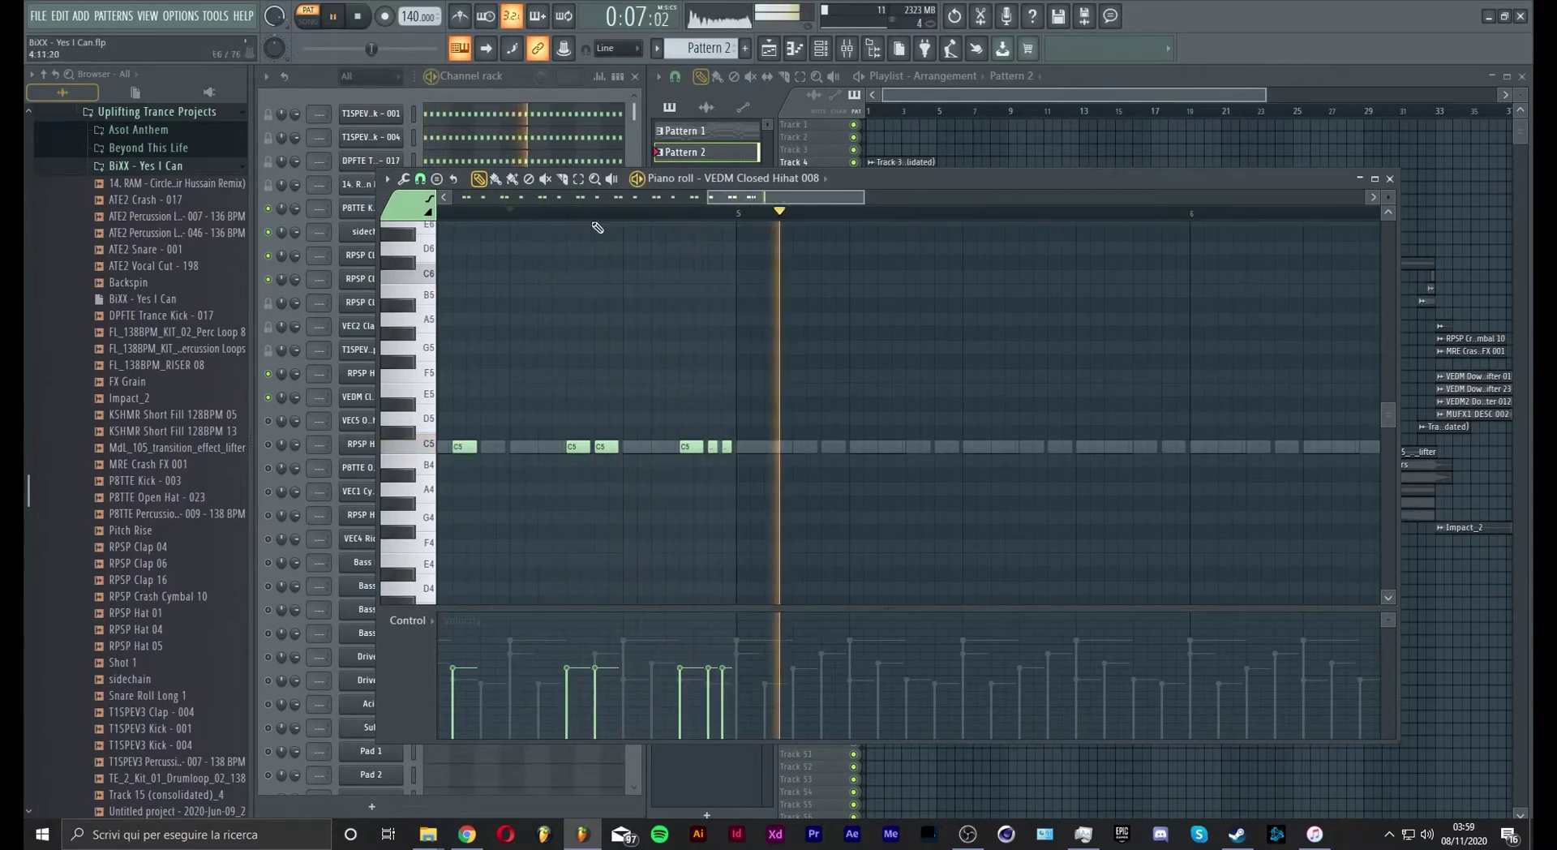
Step: Stop playback, duplicate the four-bar closed hi-hat pattern through bar 8, and close the piano roll
scroll(668, 221, "down", 3)
scroll(669, 224, "down", 3)
key("space")
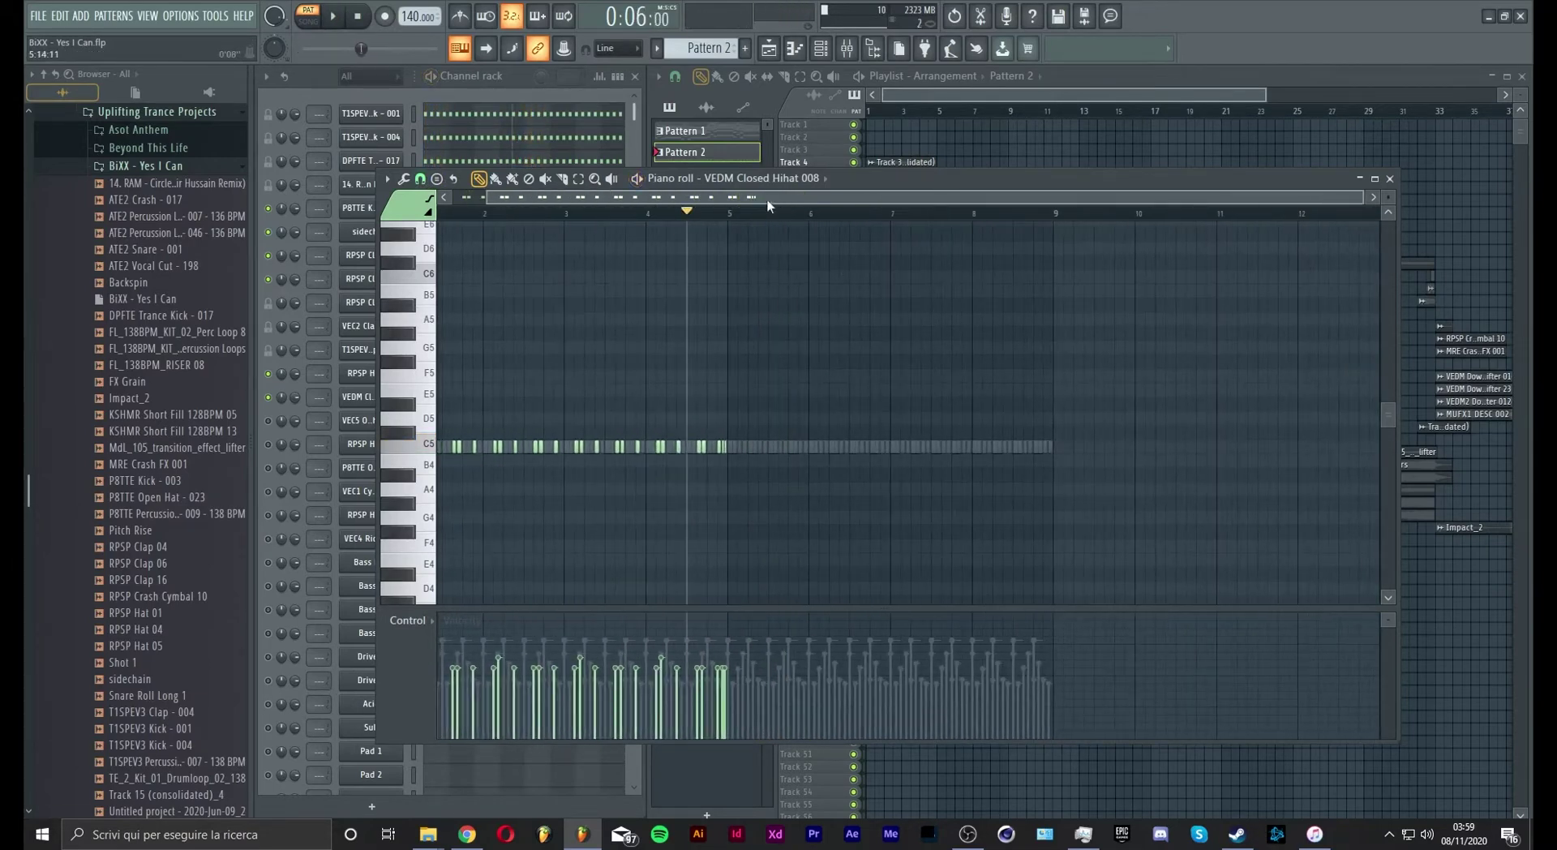
left_click_drag(767, 200, 821, 234)
key("ctrl+b")
key("Escape")
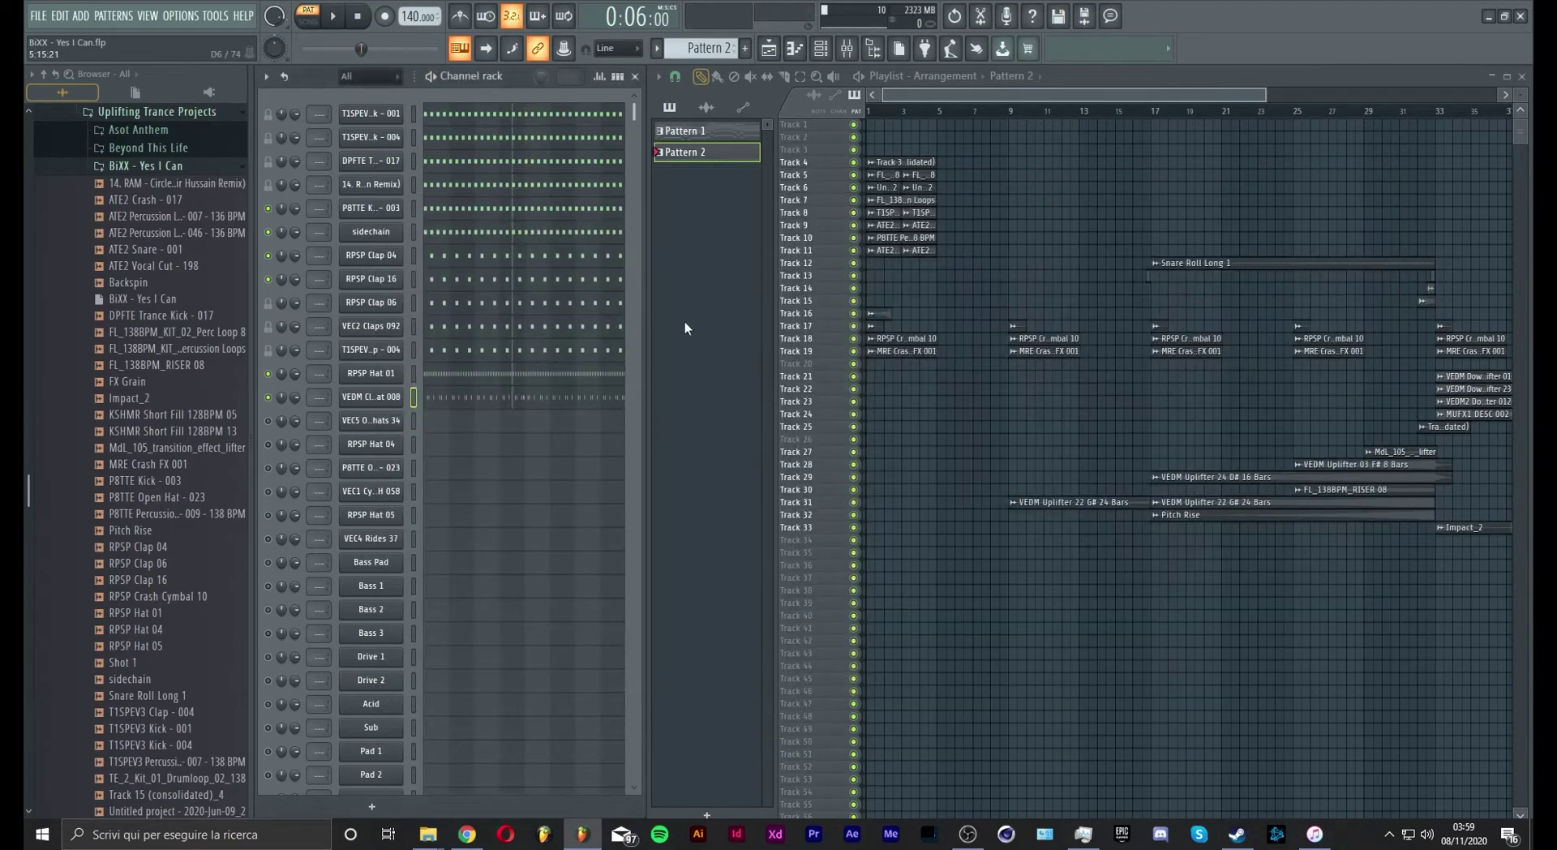
Step: Audition the VEC5 Open Hihats 34 and RPSP Hat 04 samples and close their windows
left_click(401, 426)
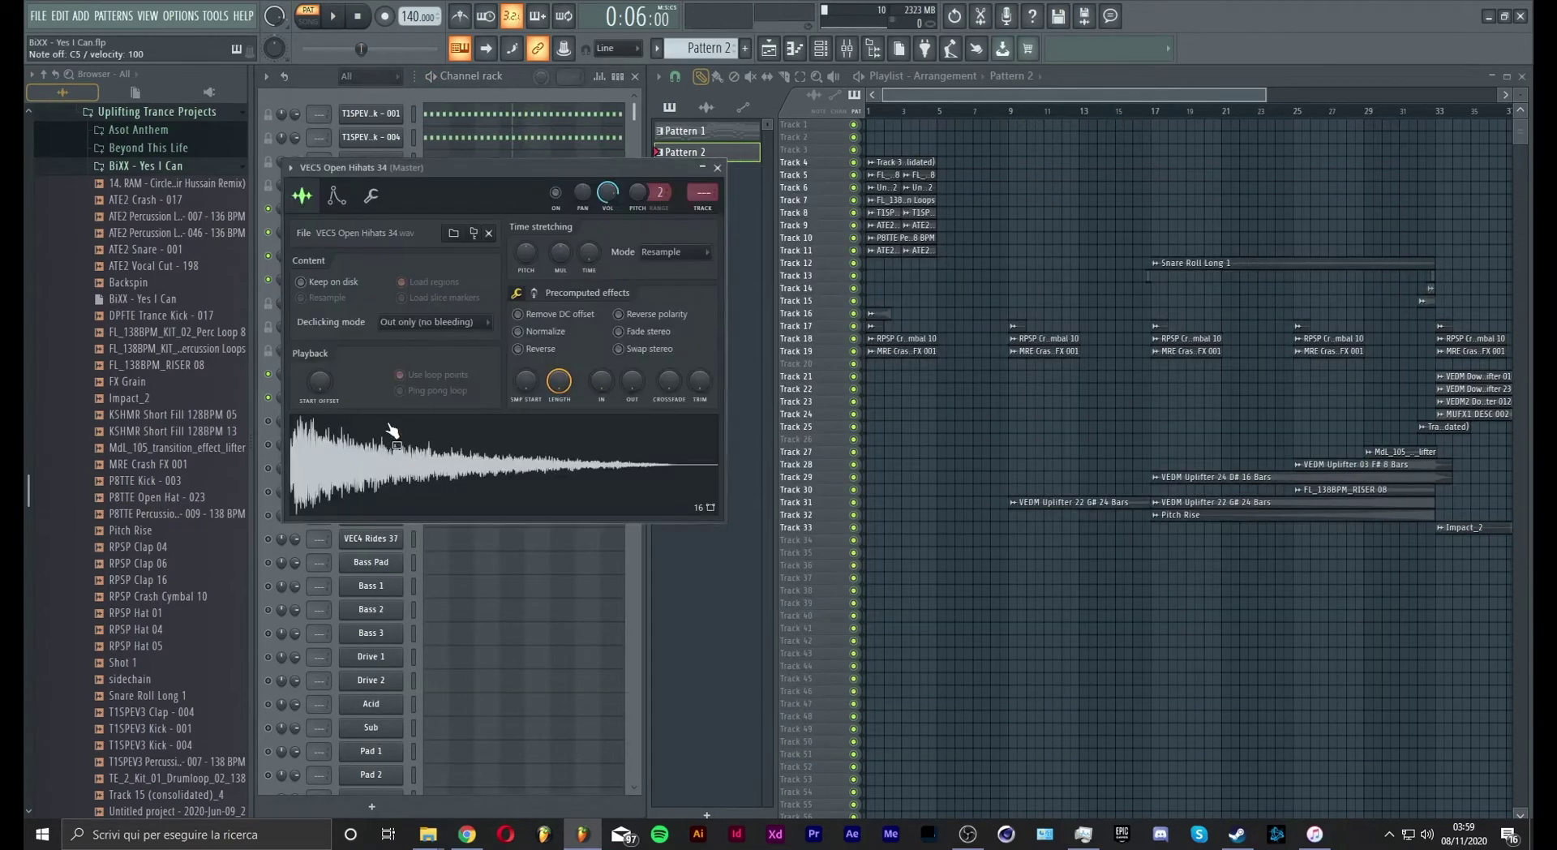
key("Escape")
left_click(393, 446)
key("Escape")
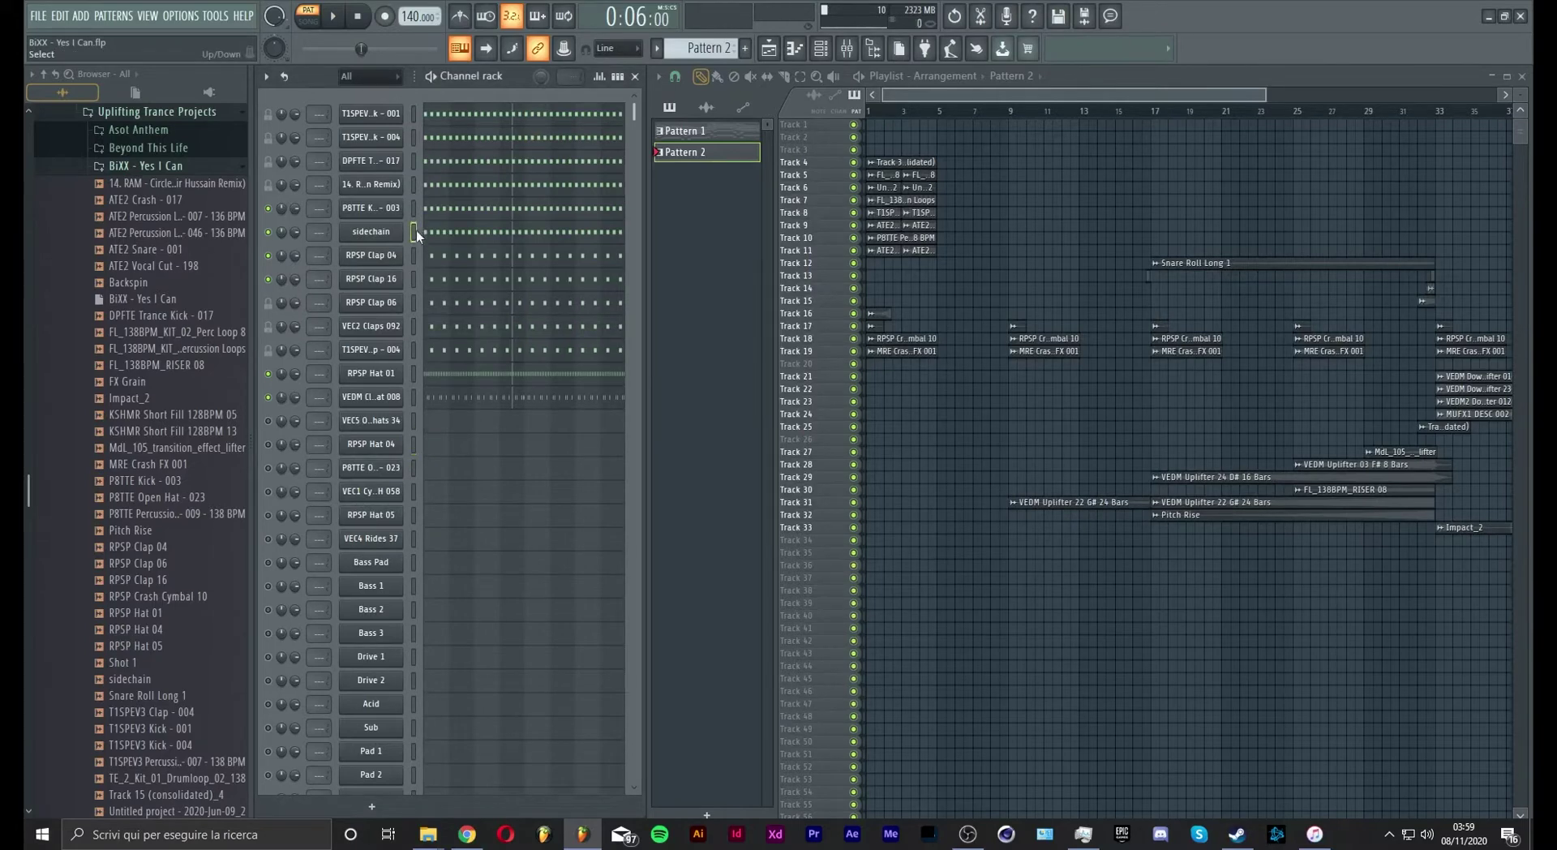
Step: Copy the sidechain channel's notes to VEC5 Open Hihats 34 and RPSP Hat 04
key("ctrl+c")
left_click(413, 420)
key("ctrl+v")
left_click(414, 444)
key("ctrl+v")
Step: Shift the VEC5 Open Hihats 34 notes two steps later onto the offbeats and close the piano roll
left_click(442, 421)
key("shift+Right")
key("shift+Right")
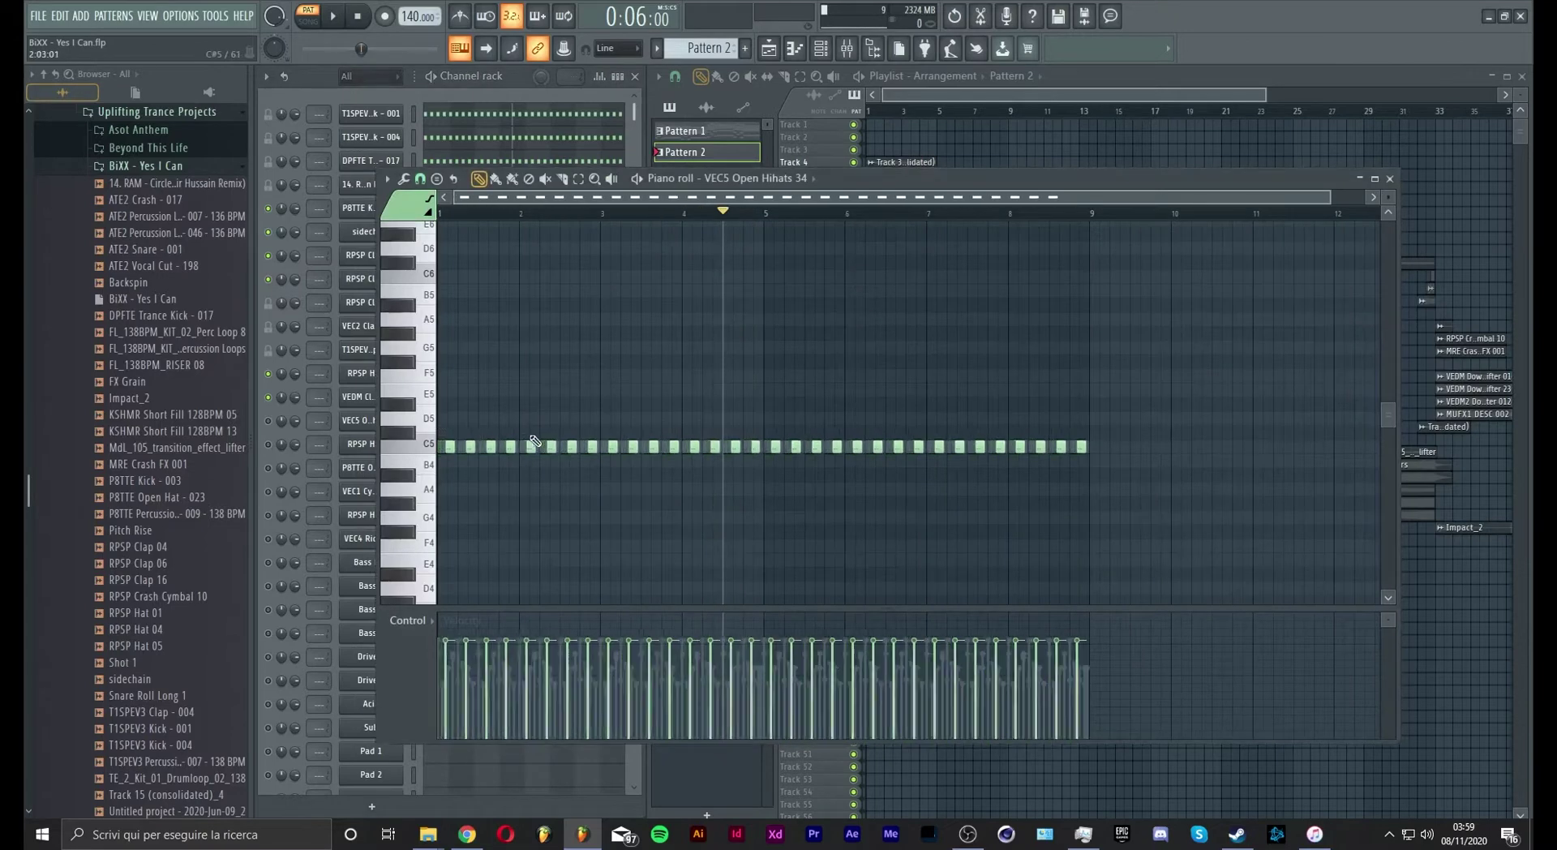
key("F7")
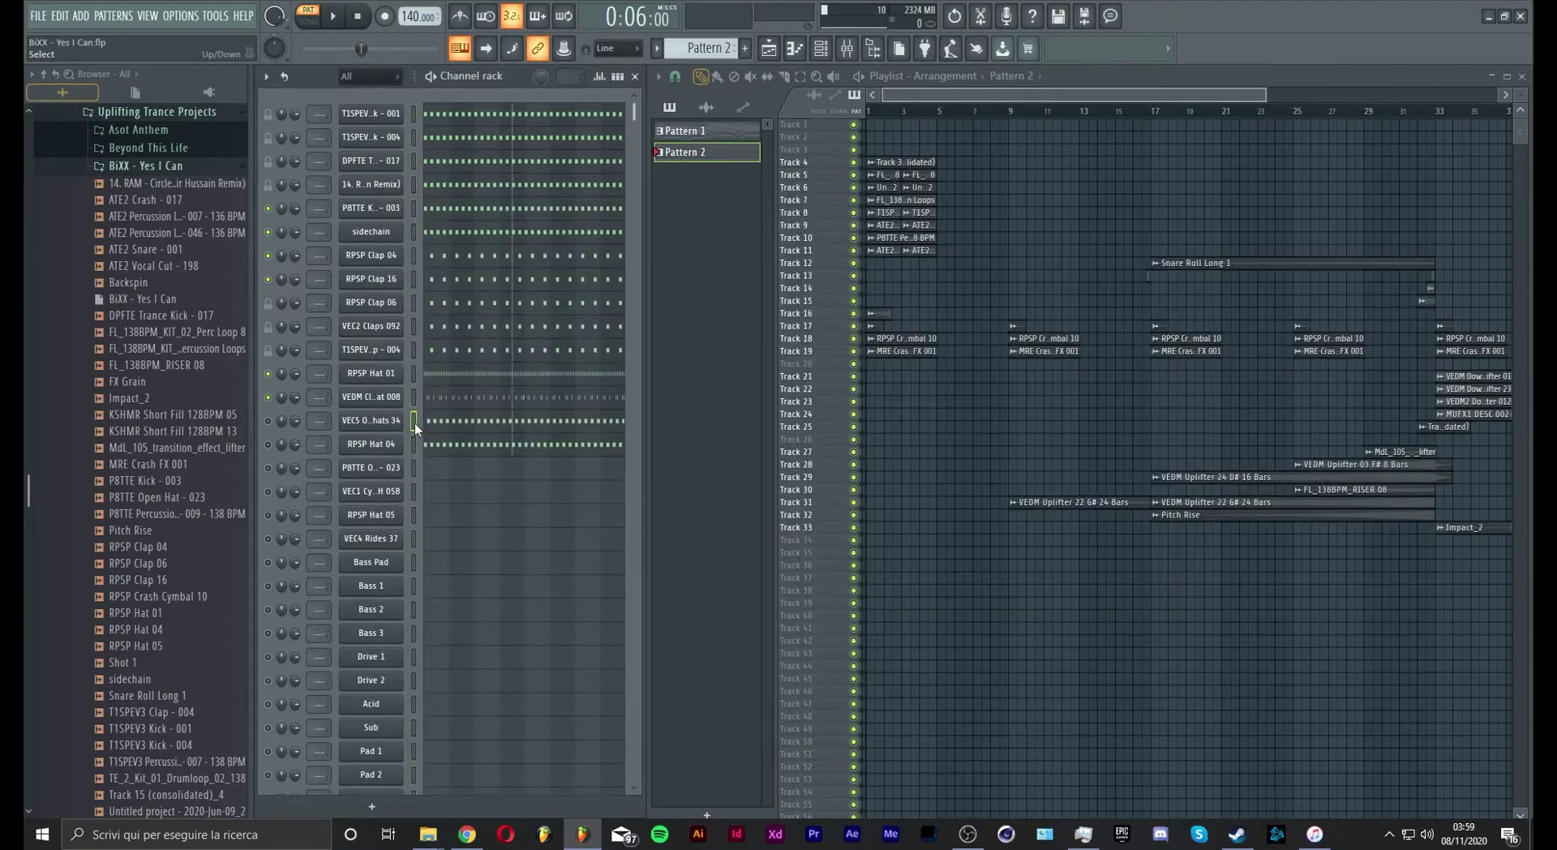
Step: Play the pattern and compare VEC5 Open Hihats 34 with RPSP Hat 04 by muting and unmuting them in turn
key("space")
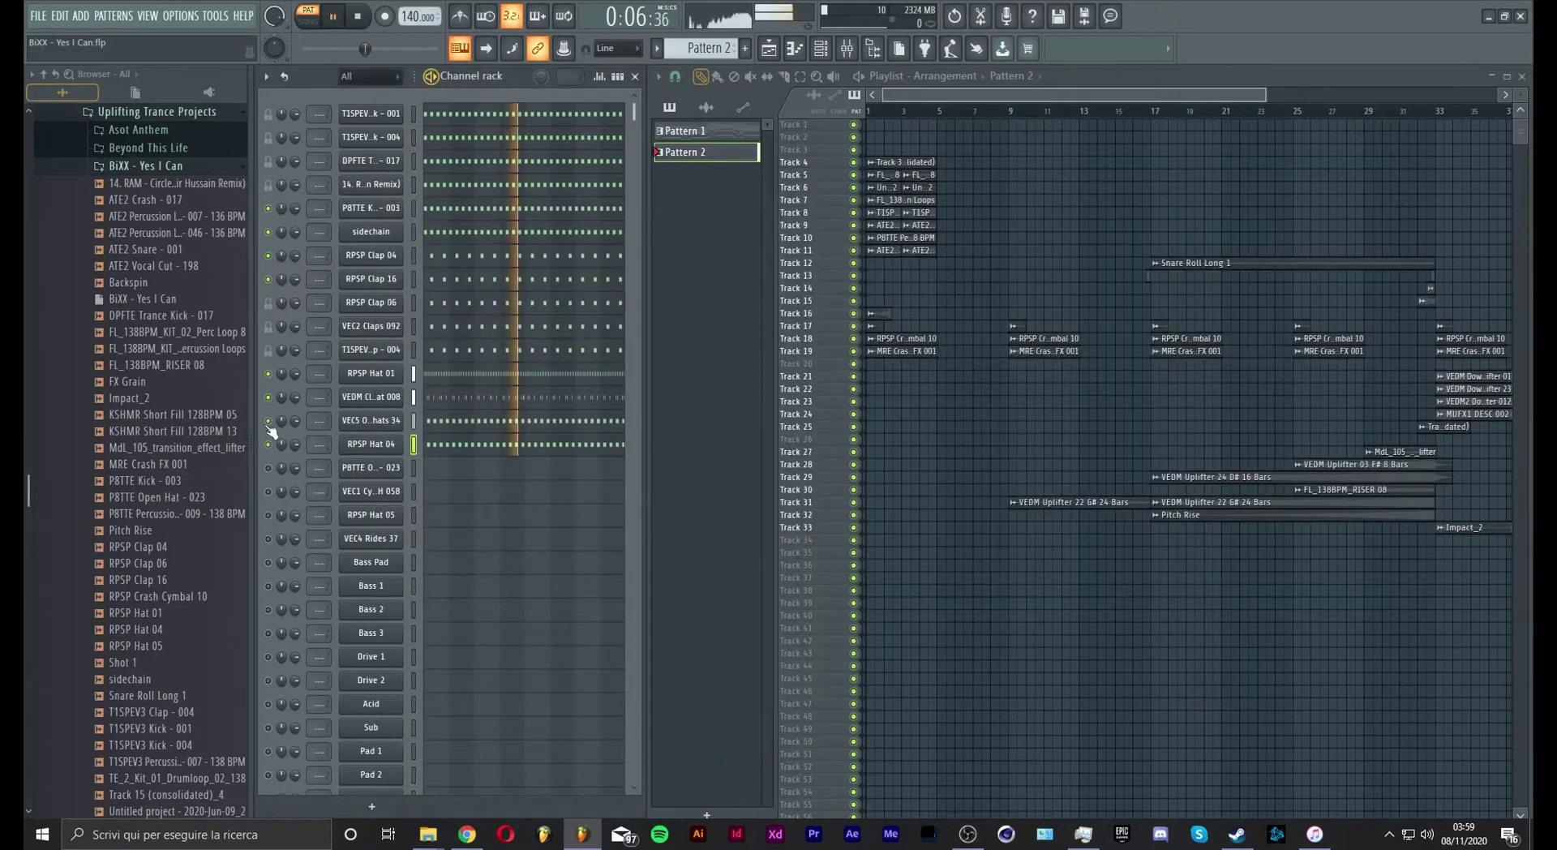
left_click(268, 421)
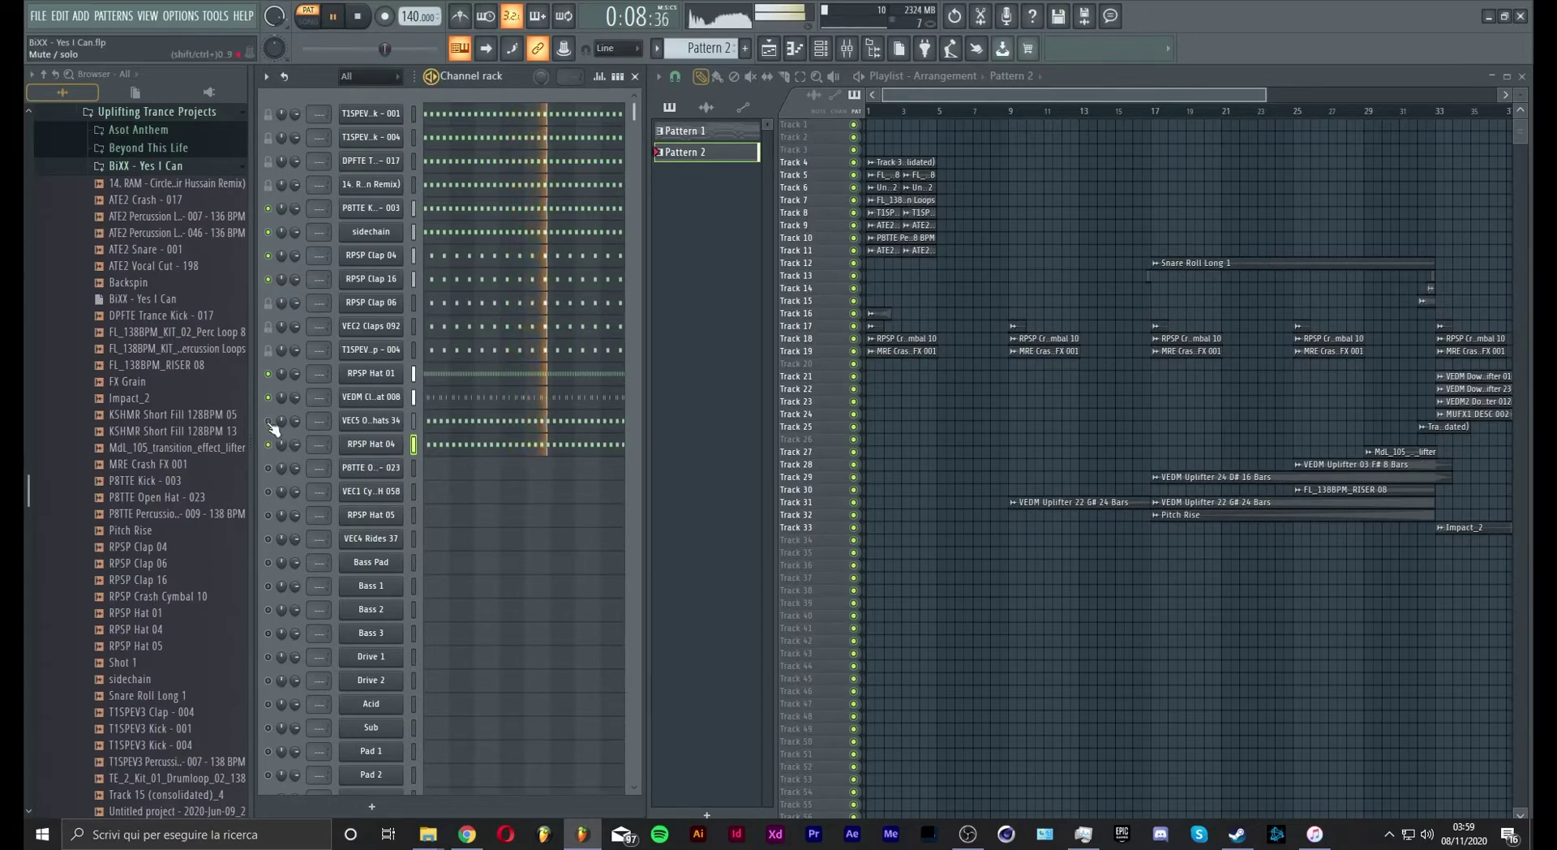
left_click(268, 444)
left_click(269, 422)
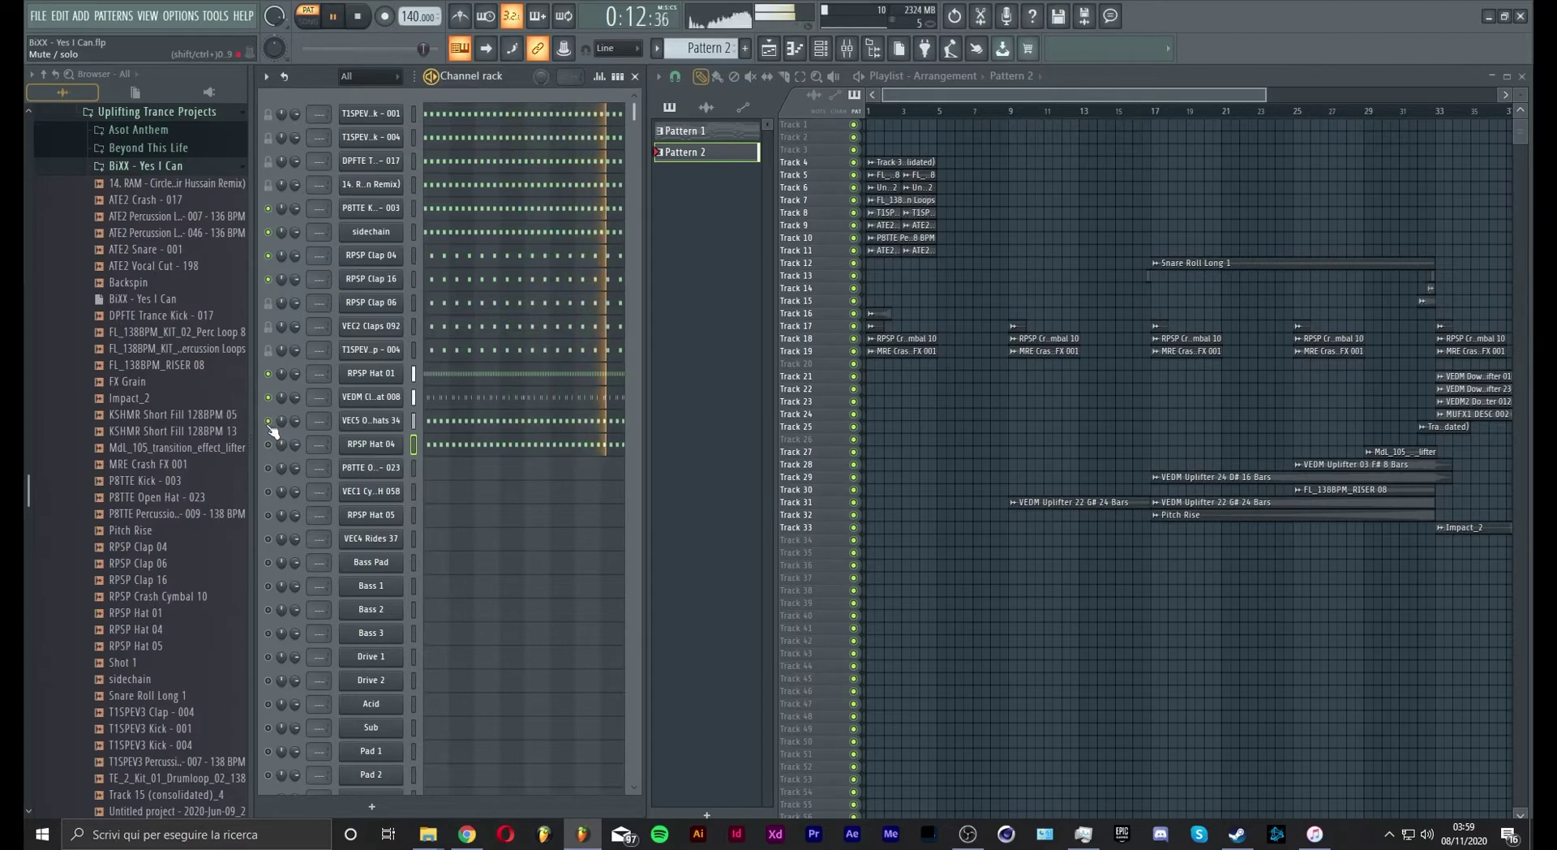
left_click(269, 444)
left_click(269, 421)
Step: Audition P8TTE Open Hat - 023 and VEC1 Cymbals OH 058, and move the VEC1 channel directly below RPSP Hat 04
left_click(370, 470)
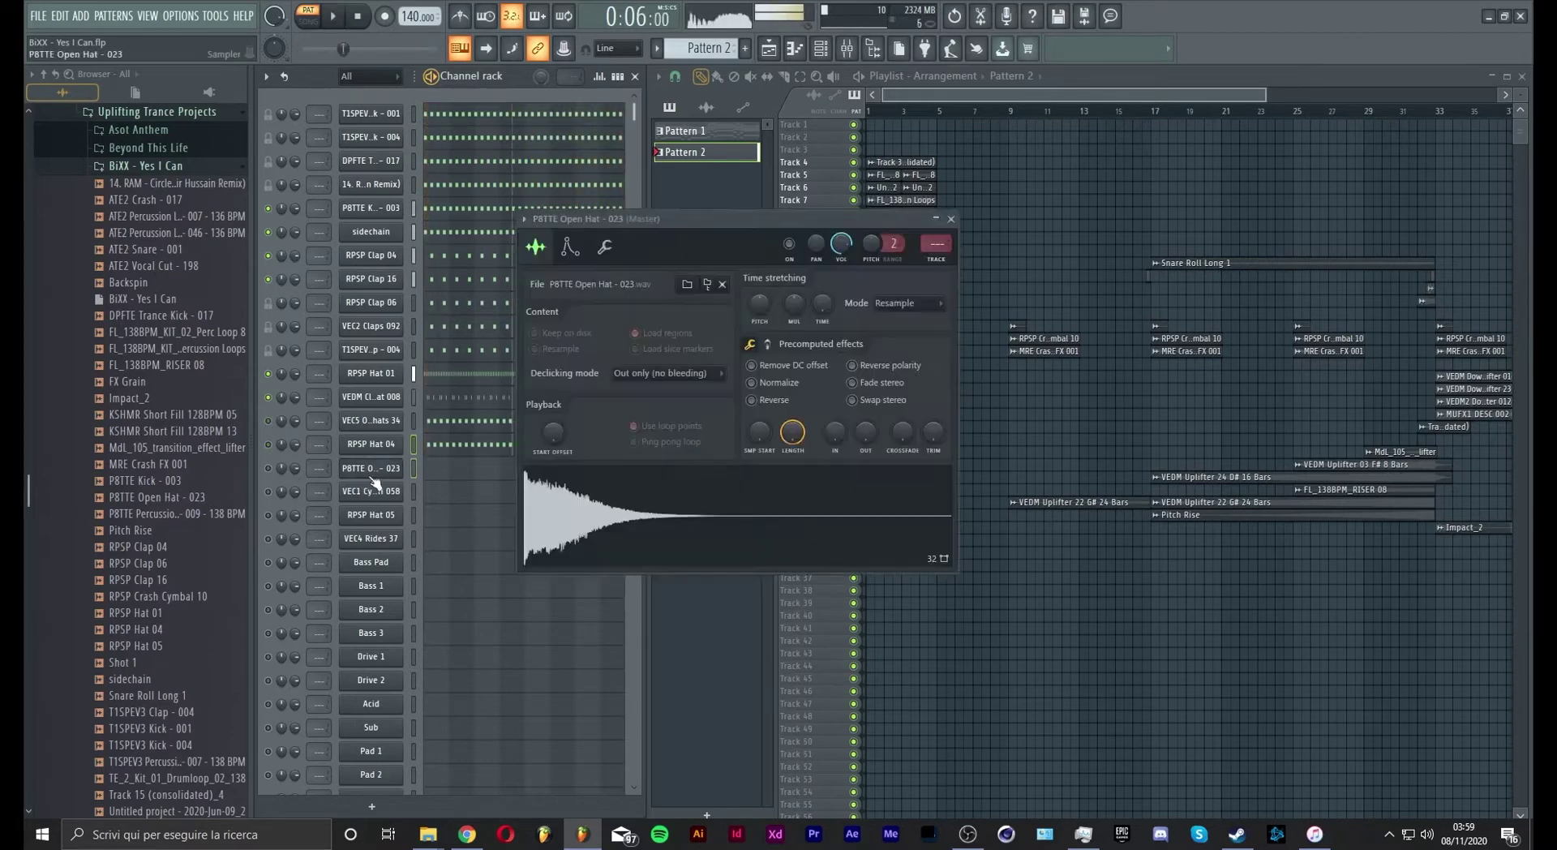
left_click(365, 491)
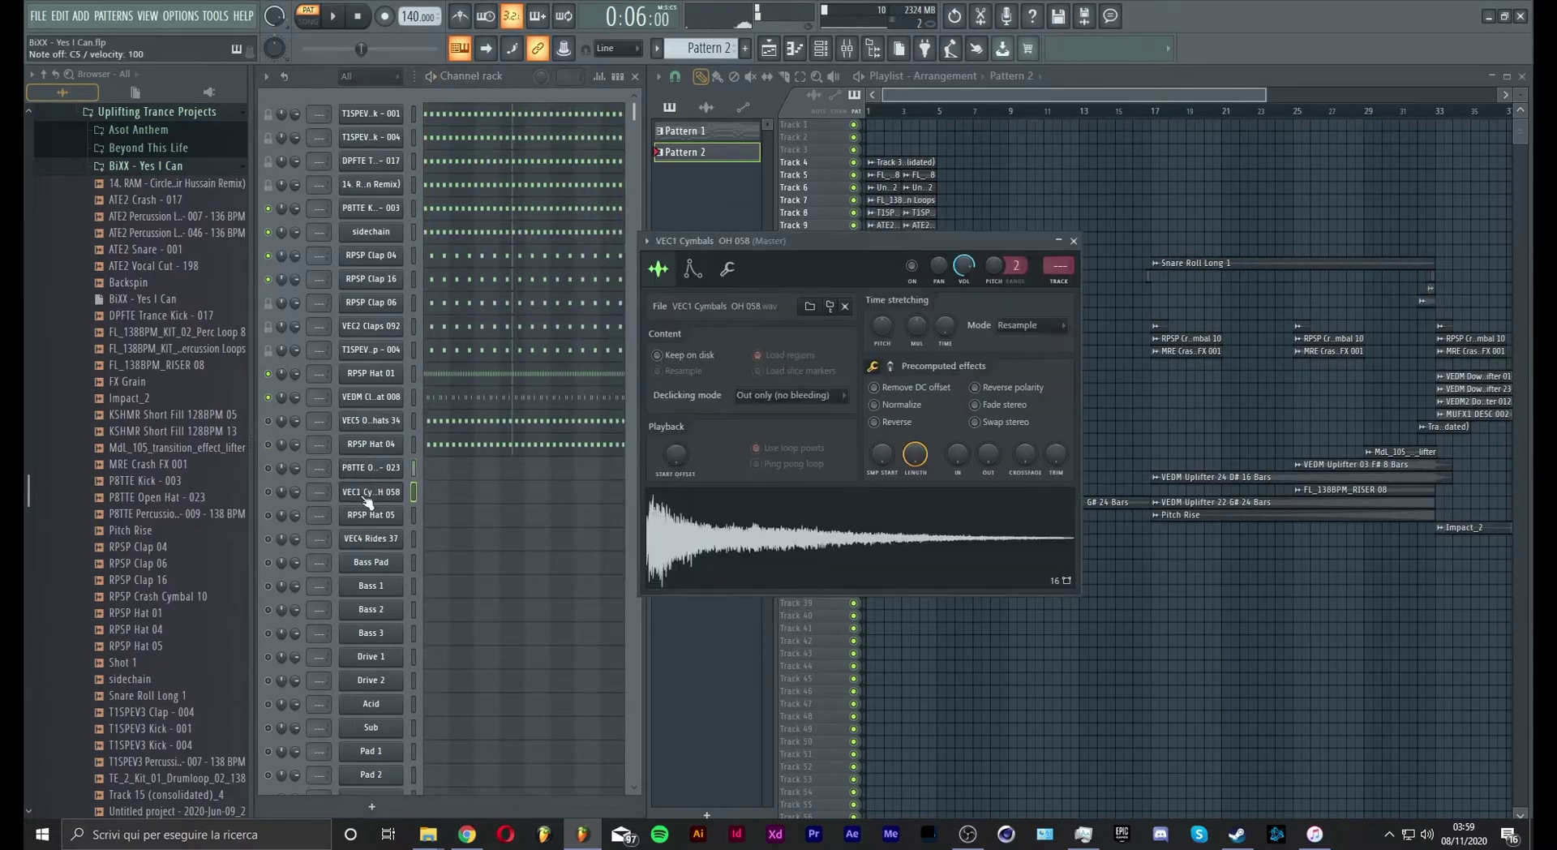
left_click(413, 495)
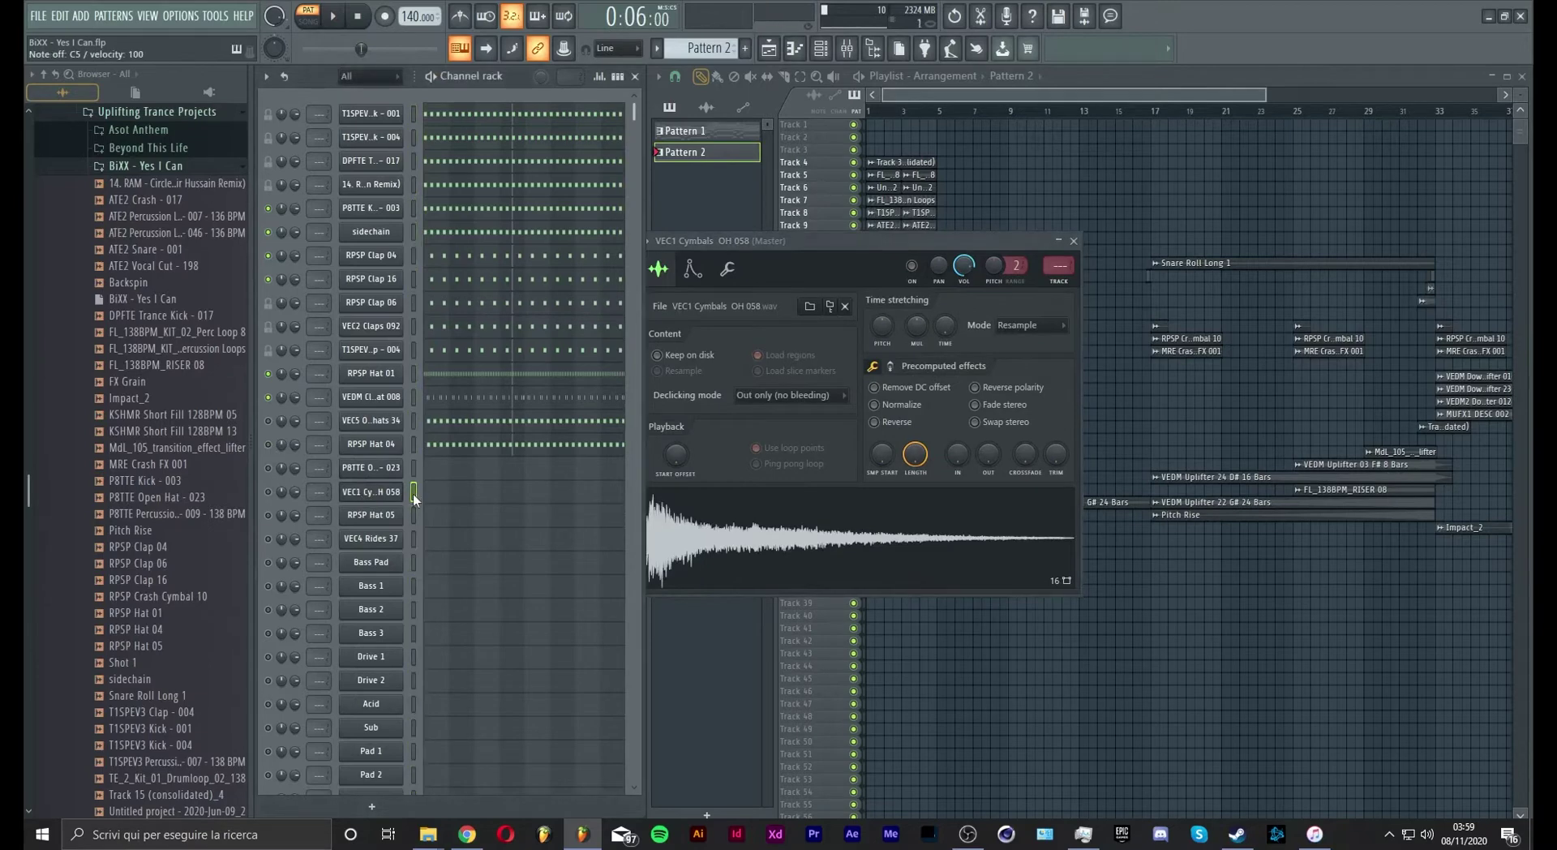
Step: Copy RPSP Hat 04's notes to VEC1 Cymbals OH 058 during playback and close the sample window
key("space")
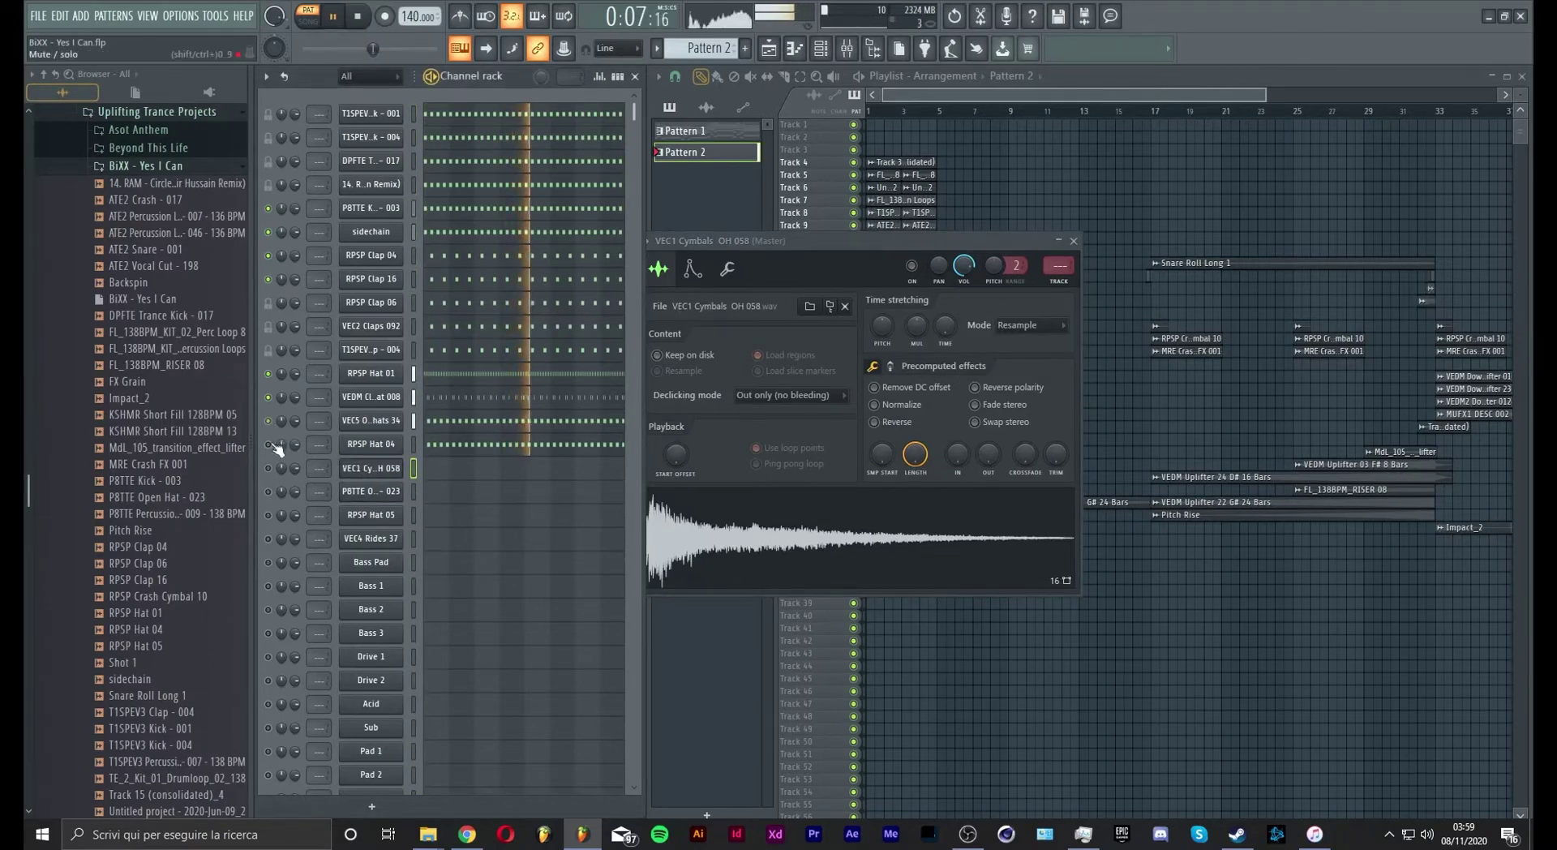
left_click(417, 448)
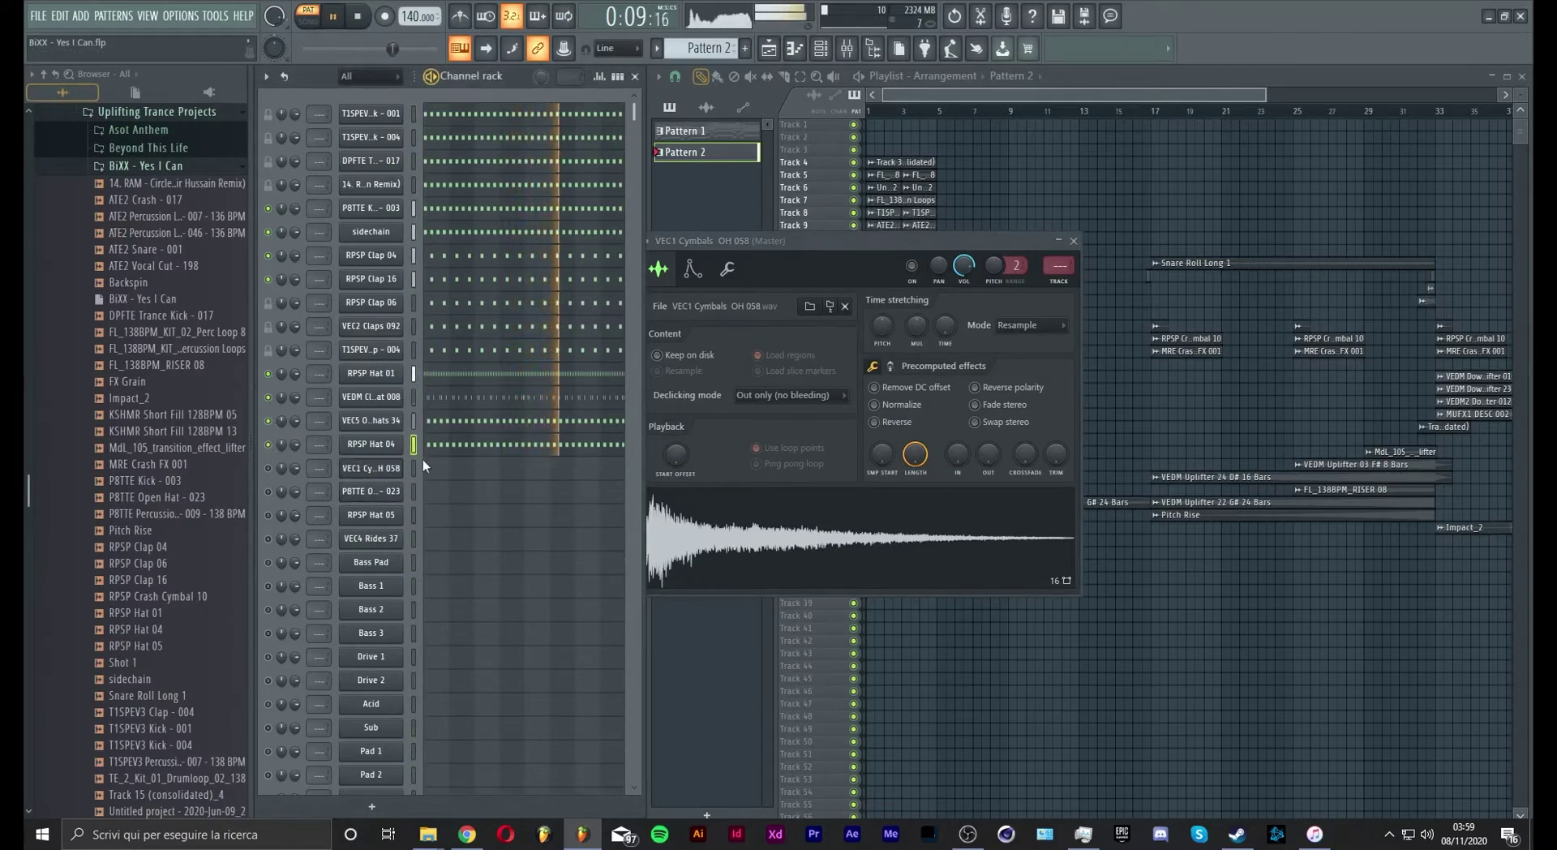
key("ctrl+v")
left_click_drag(835, 240, 865, 240)
key("Escape")
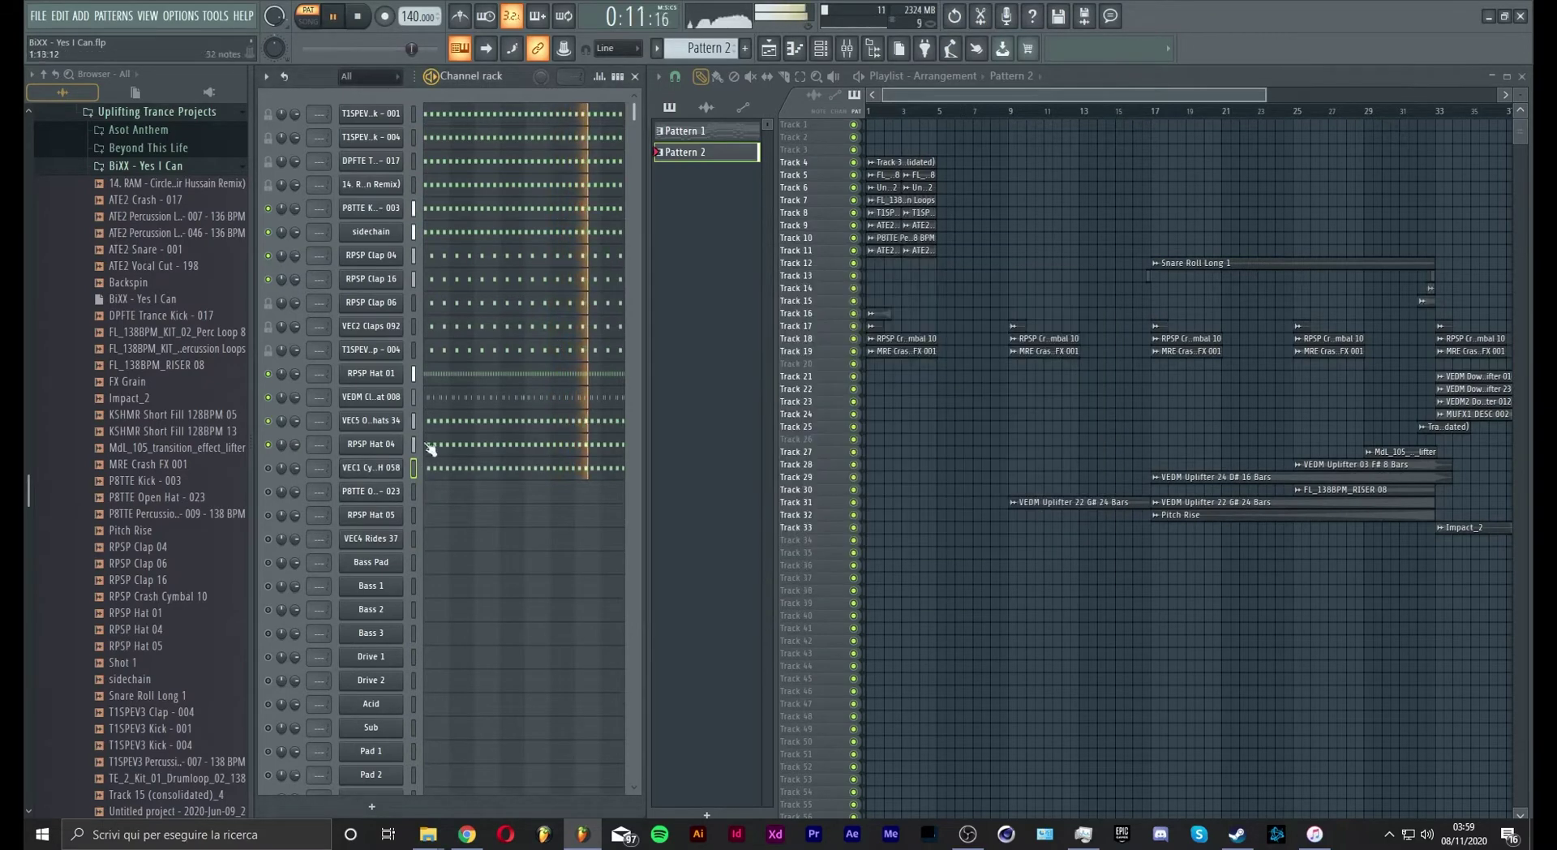
Step: Toggle the mutes of VEC1 Cymbals OH 058, VEC5 Open Hihats 34 and RPSP Hat 04 to compare them, and adjust the VEC5 channel's level
left_click(269, 469)
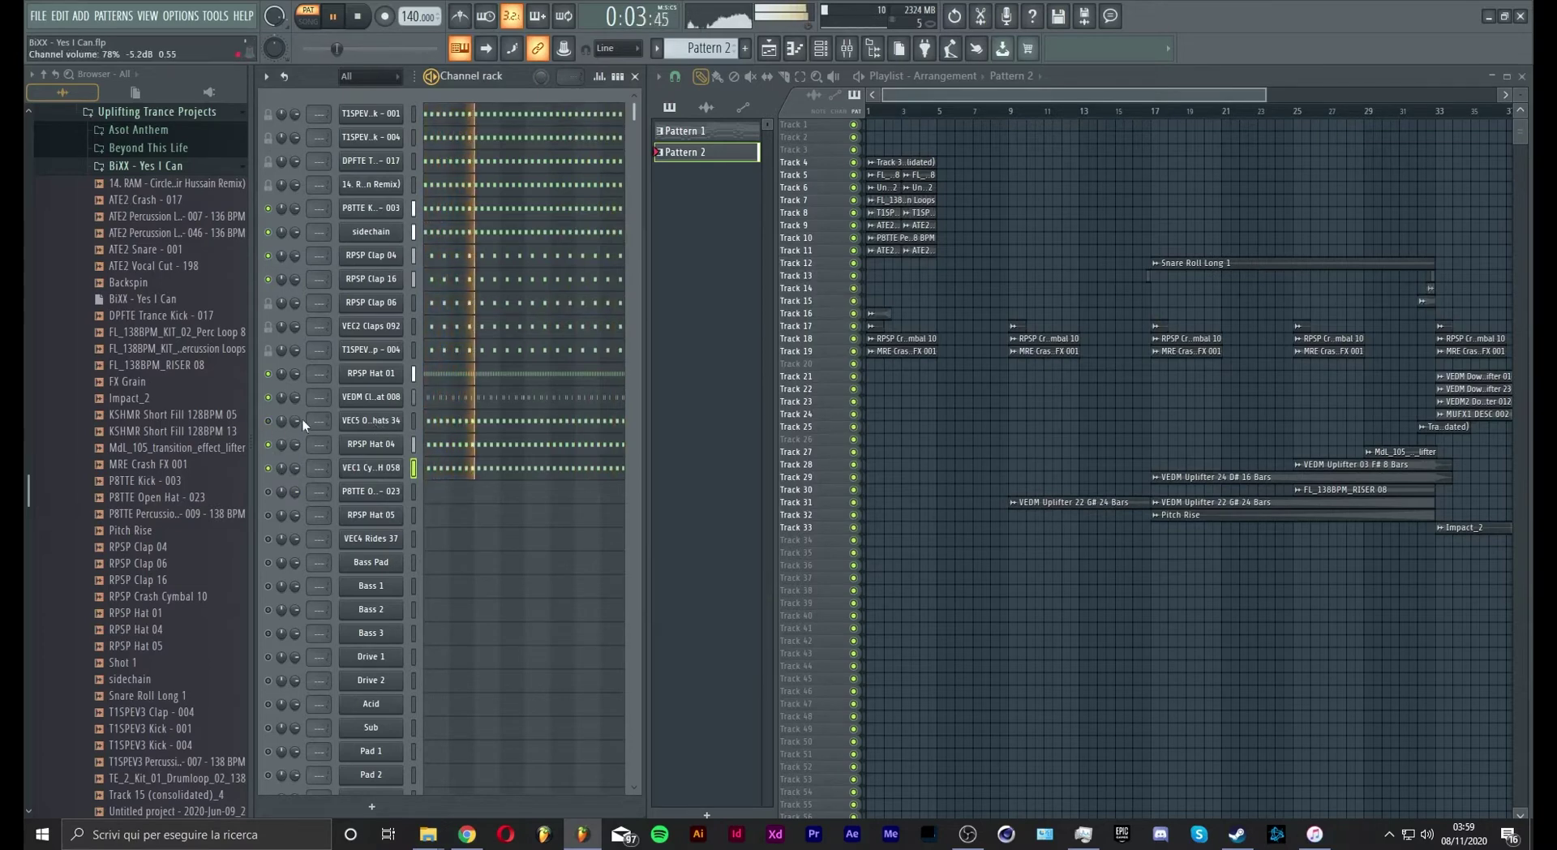
left_click(269, 420)
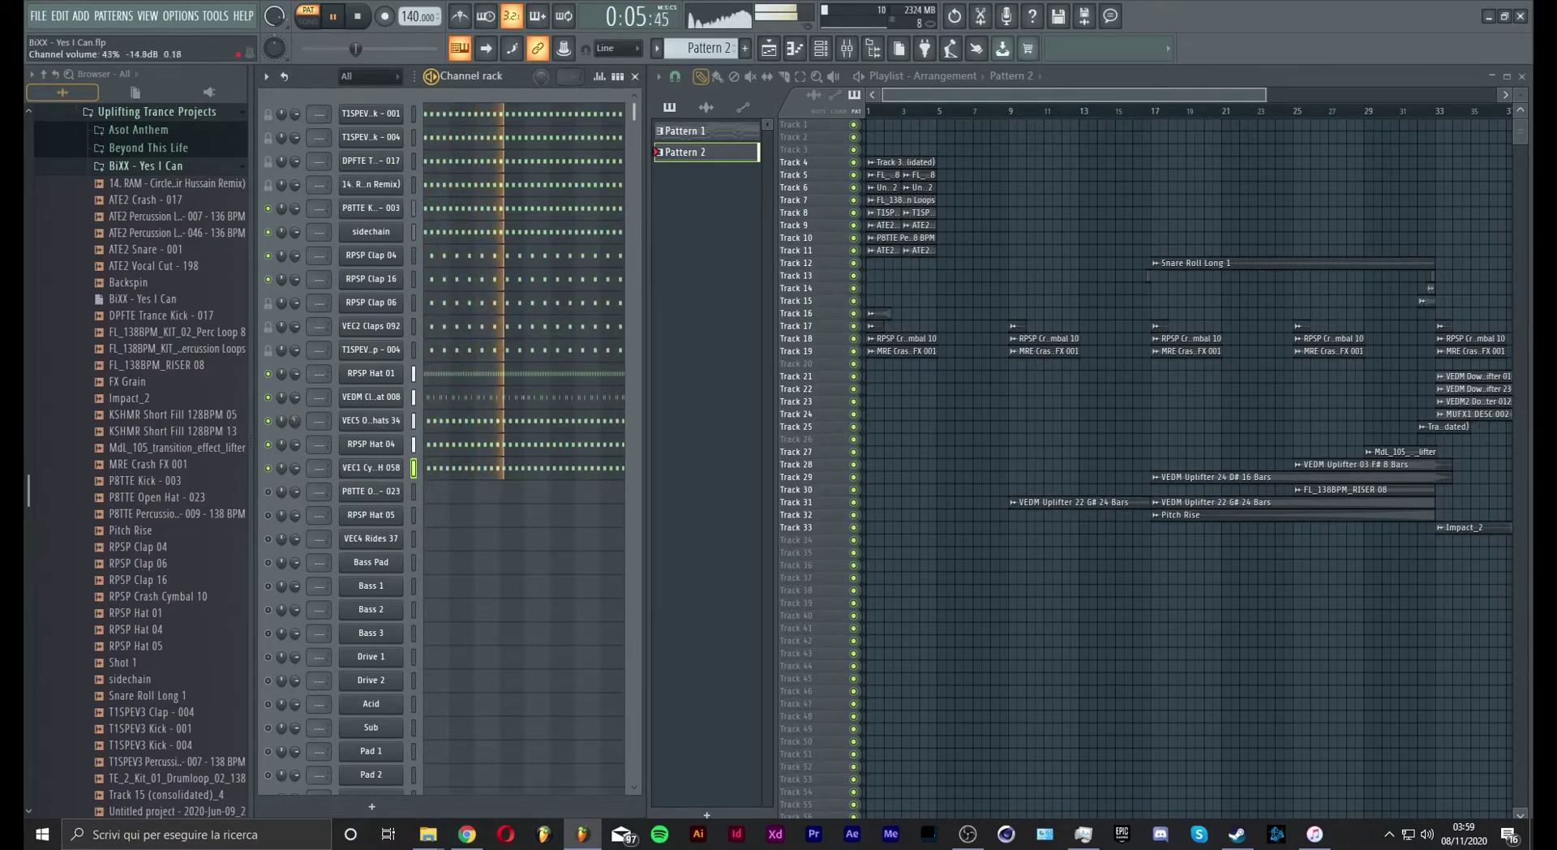
left_click_drag(281, 420, 282, 401)
left_click(268, 444)
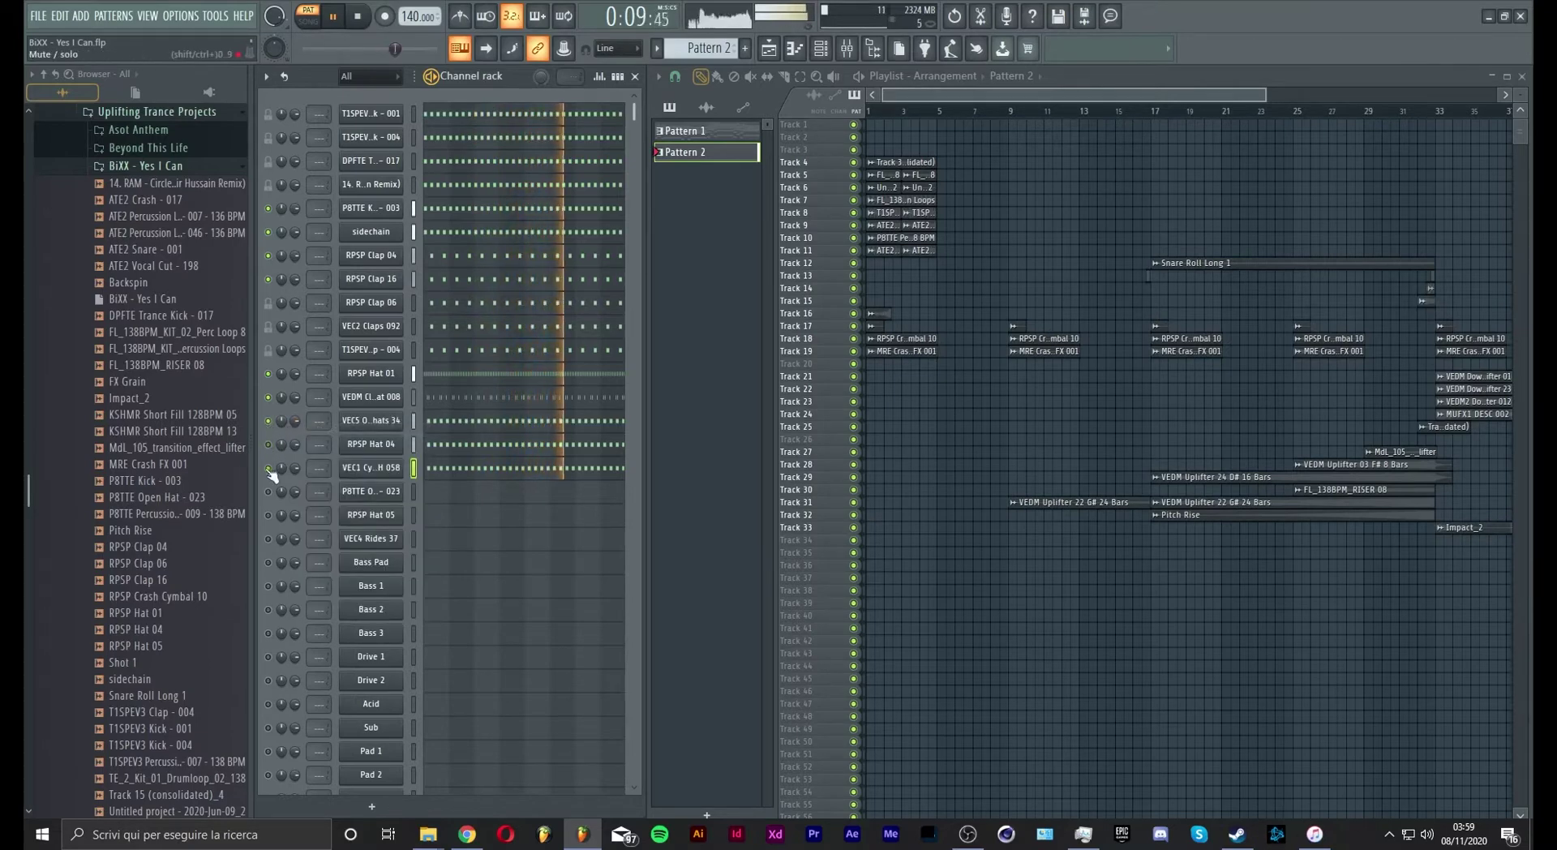
right_click(389, 420)
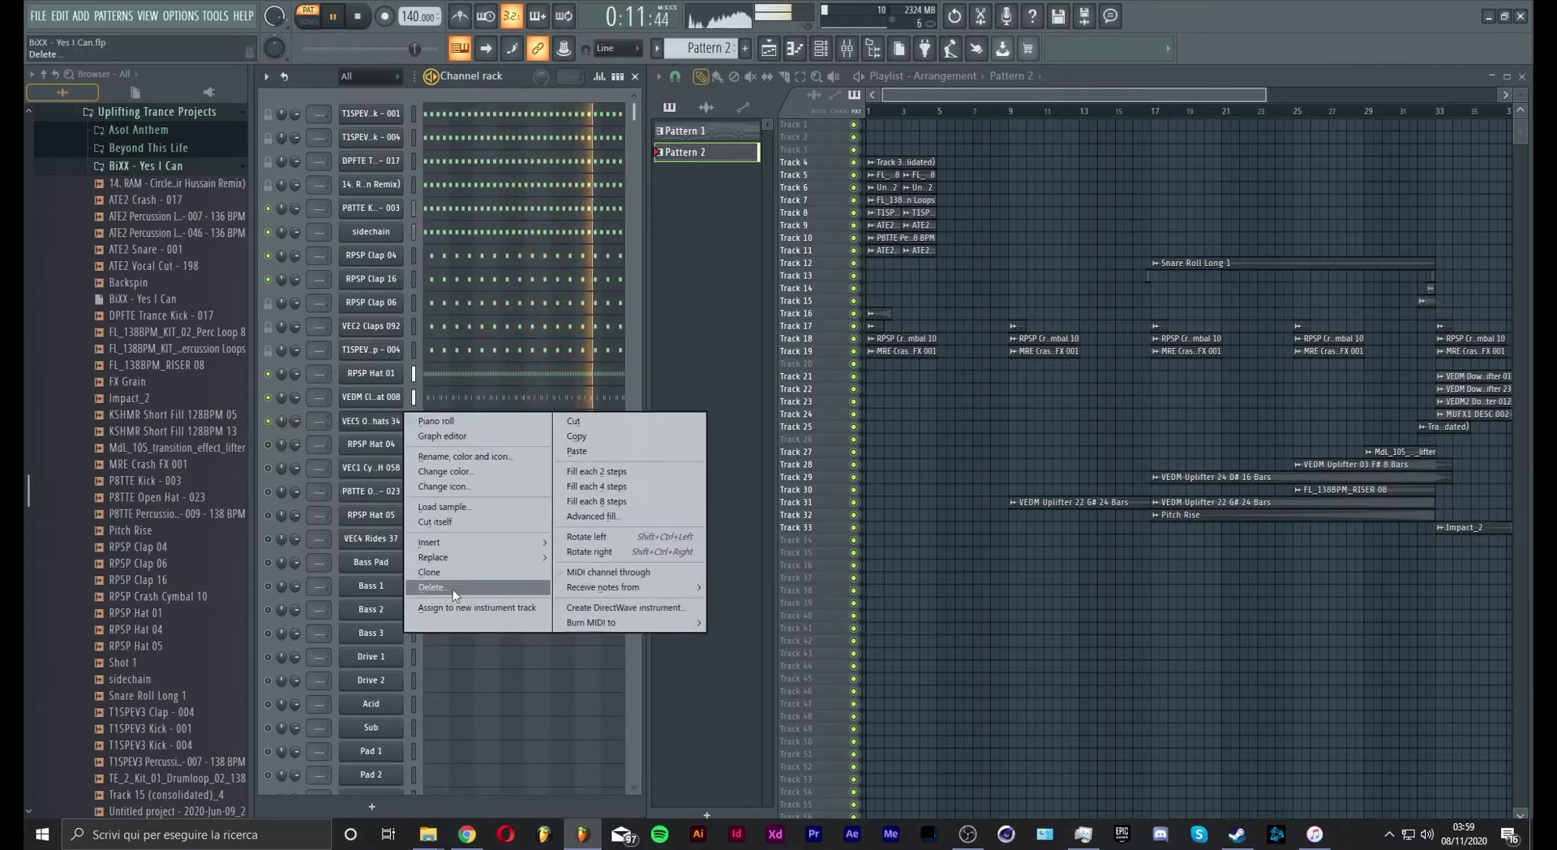
left_click(453, 588)
left_click(862, 467)
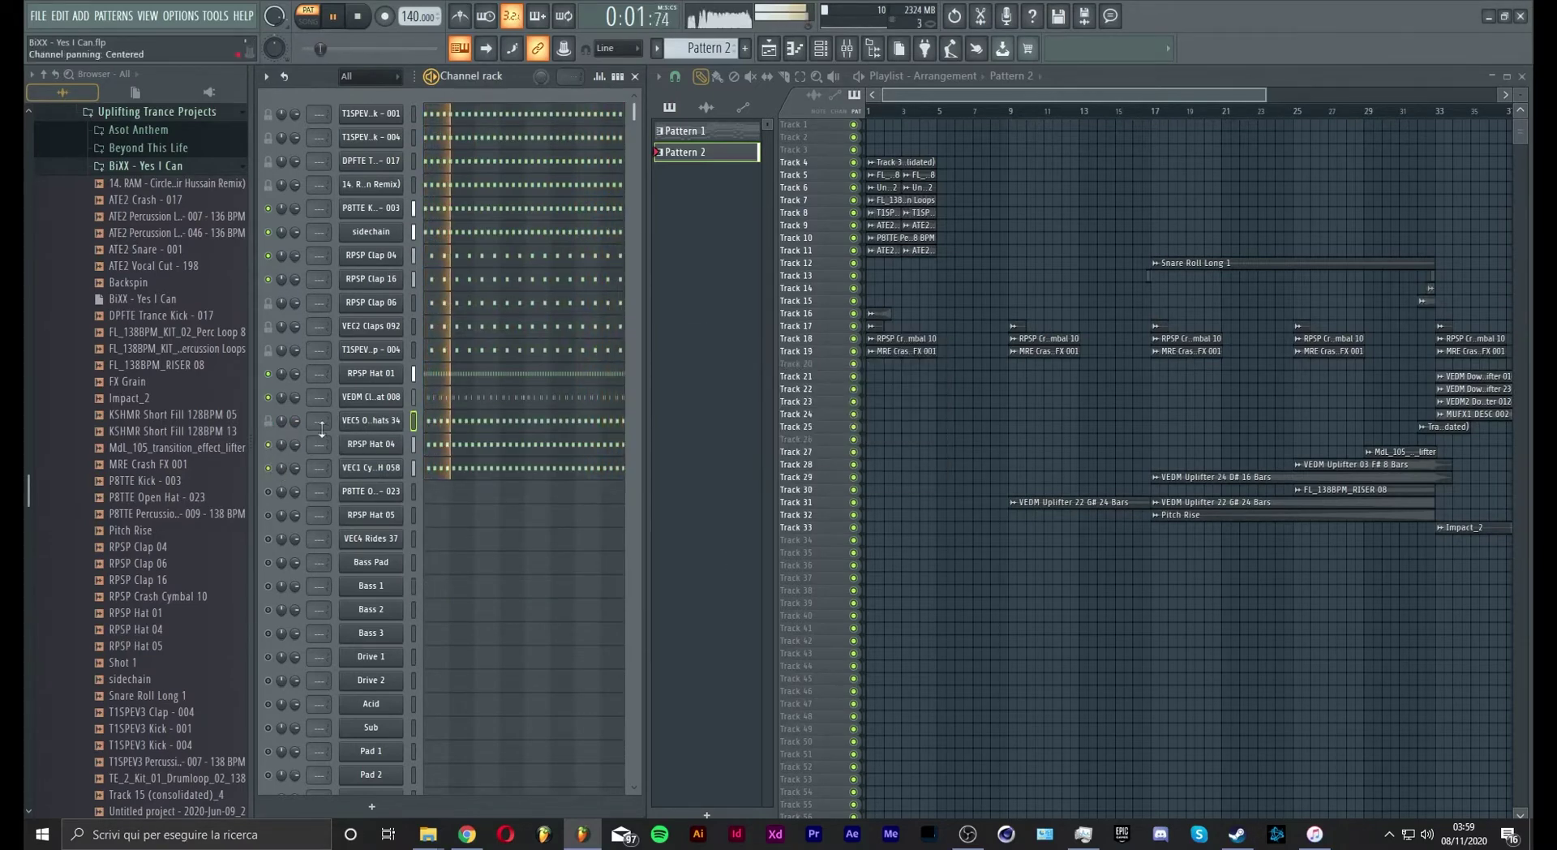
Step: Move the VEC5 Open Hihats 34 channel down two places, below VEC1 Cymbals OH 058, and stop playback
key("alt+Down")
key("alt+Down")
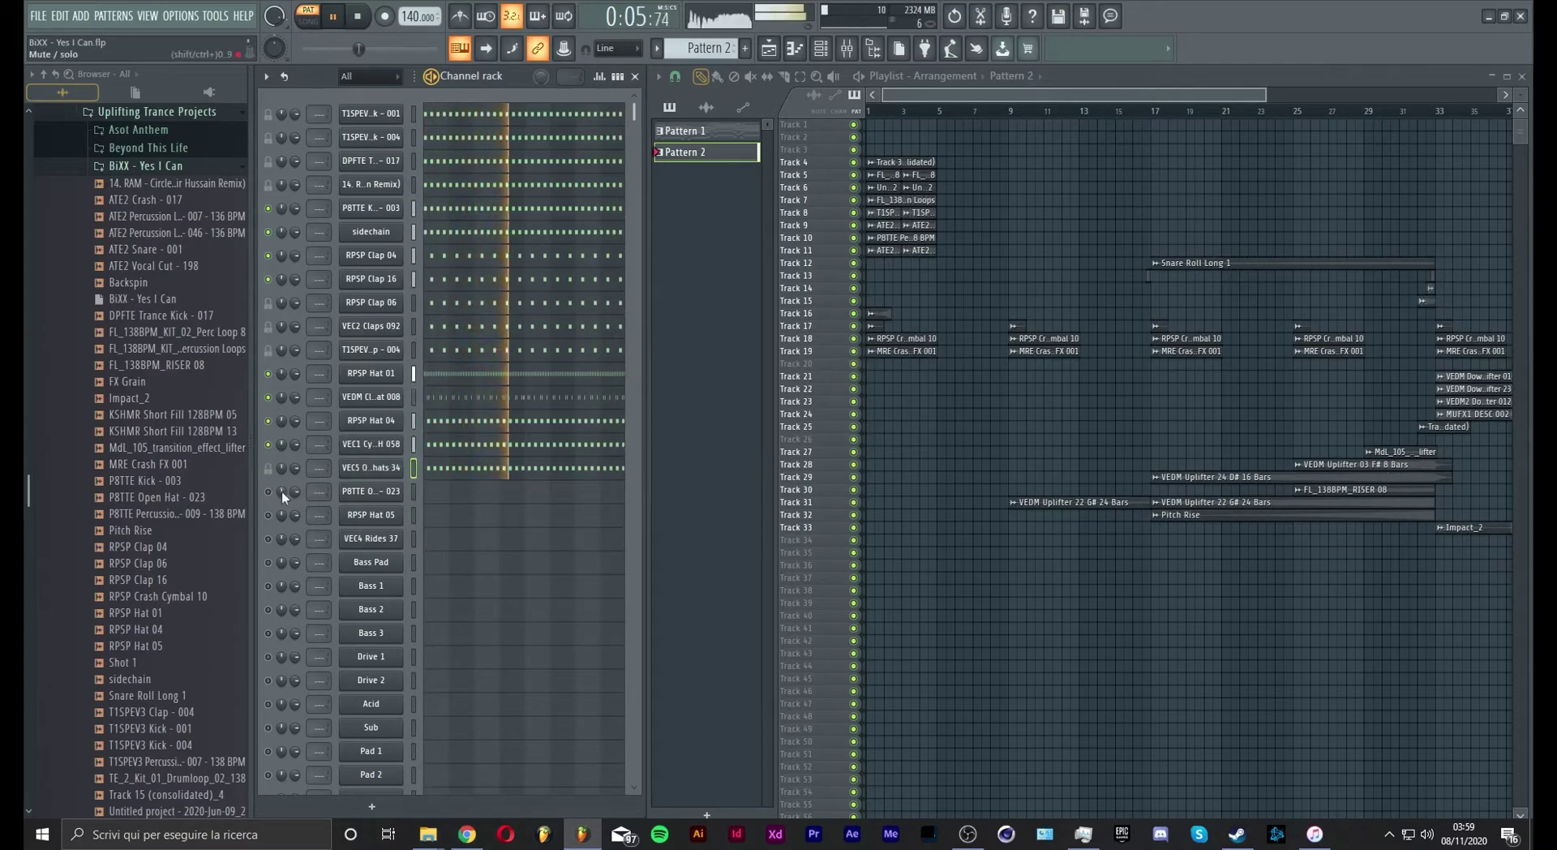
key("space")
Step: Give P8TTE Open Hat - 023, RPSP Hat 05 and VEC4 Rides 37 the same notes as VEC1 Cymbals OH 058
left_click(367, 493)
left_click(390, 517)
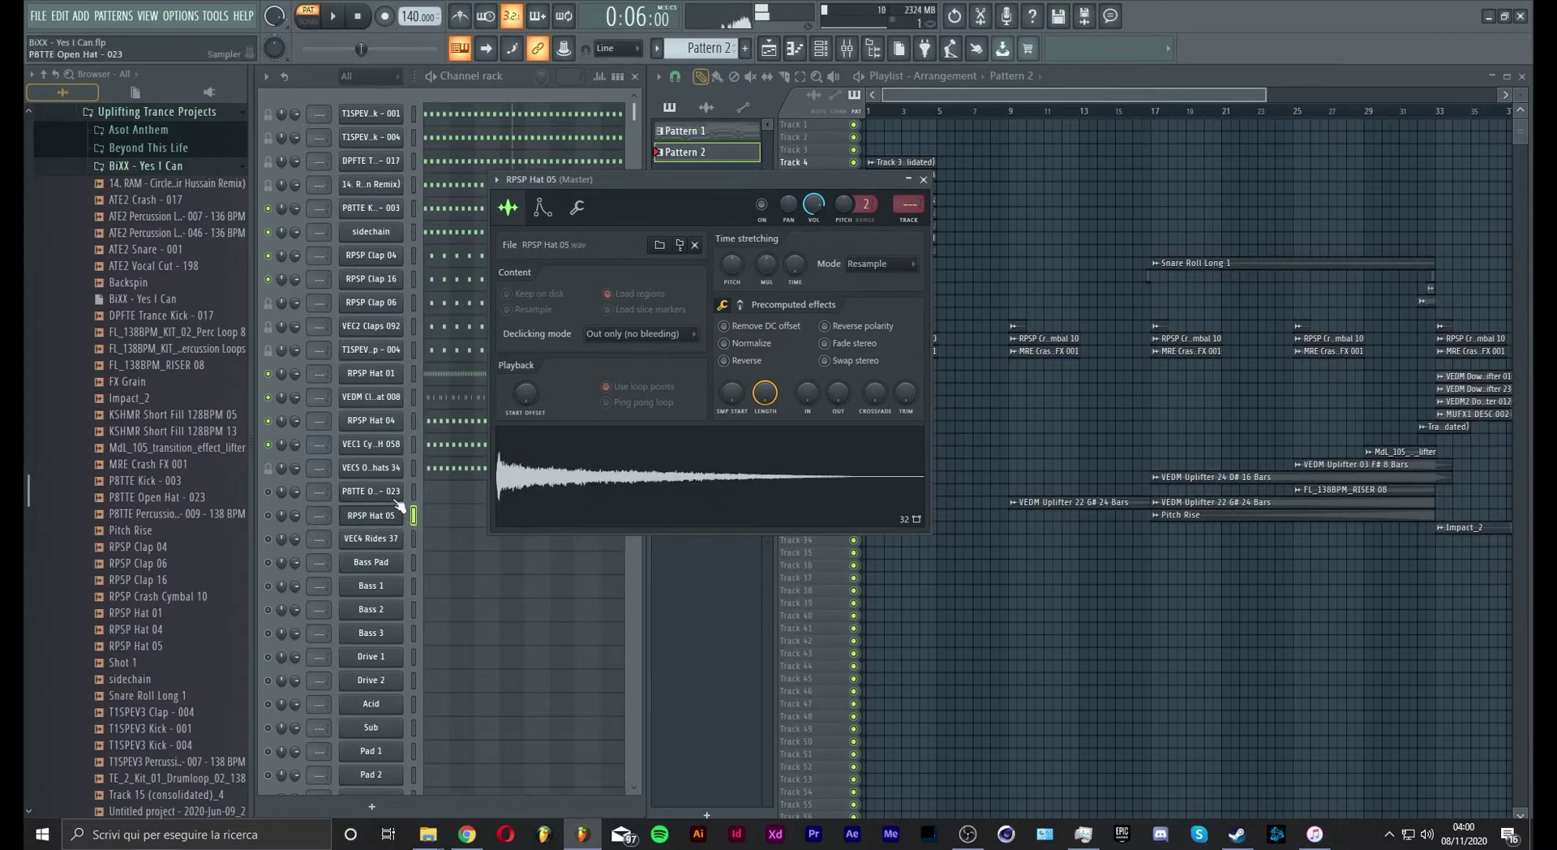
left_click(412, 445)
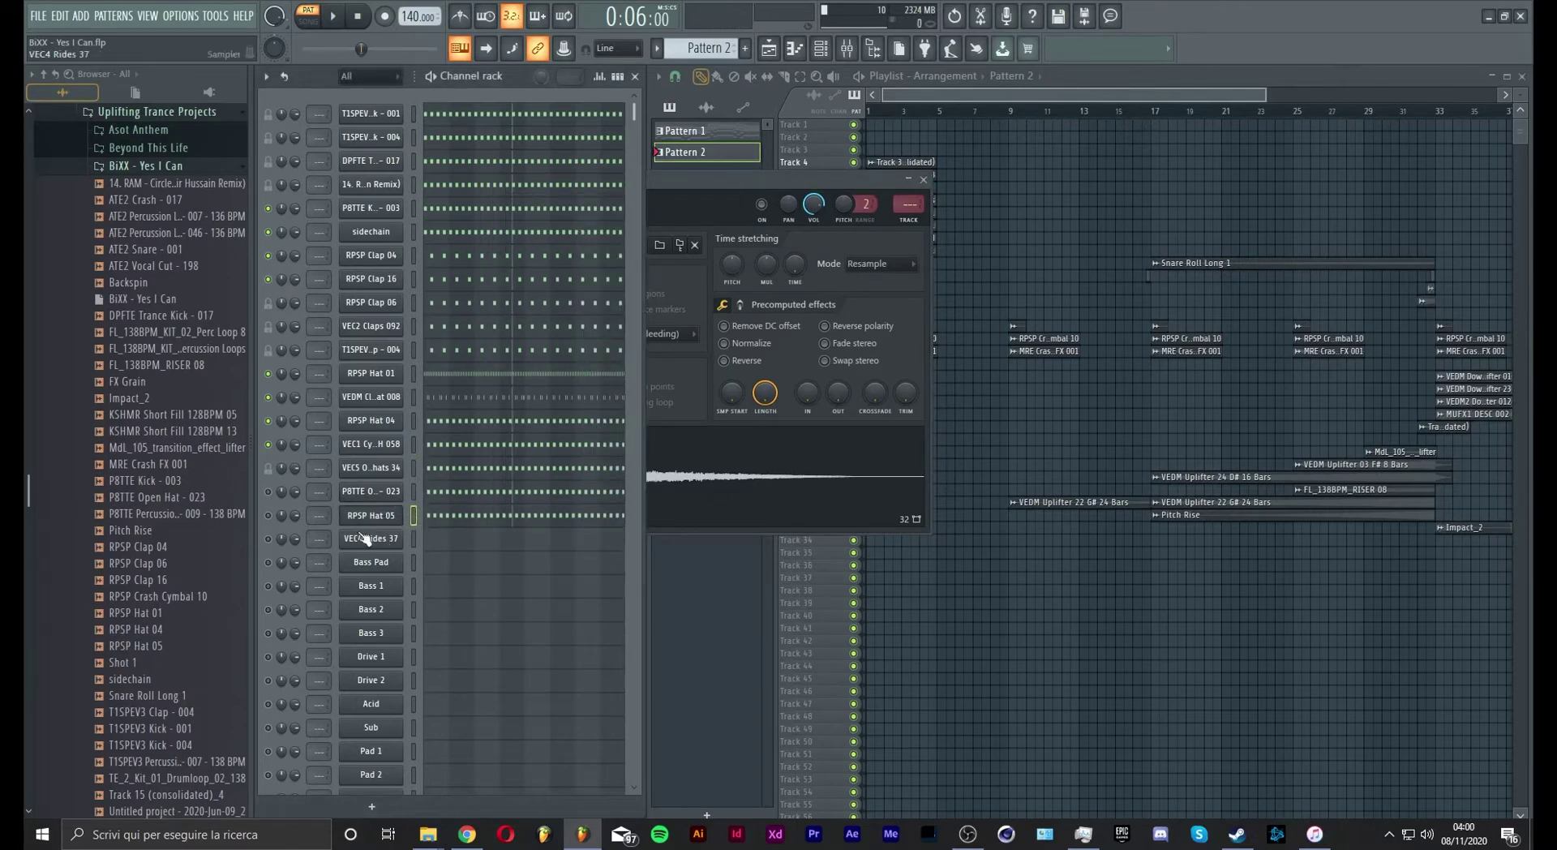
key("space")
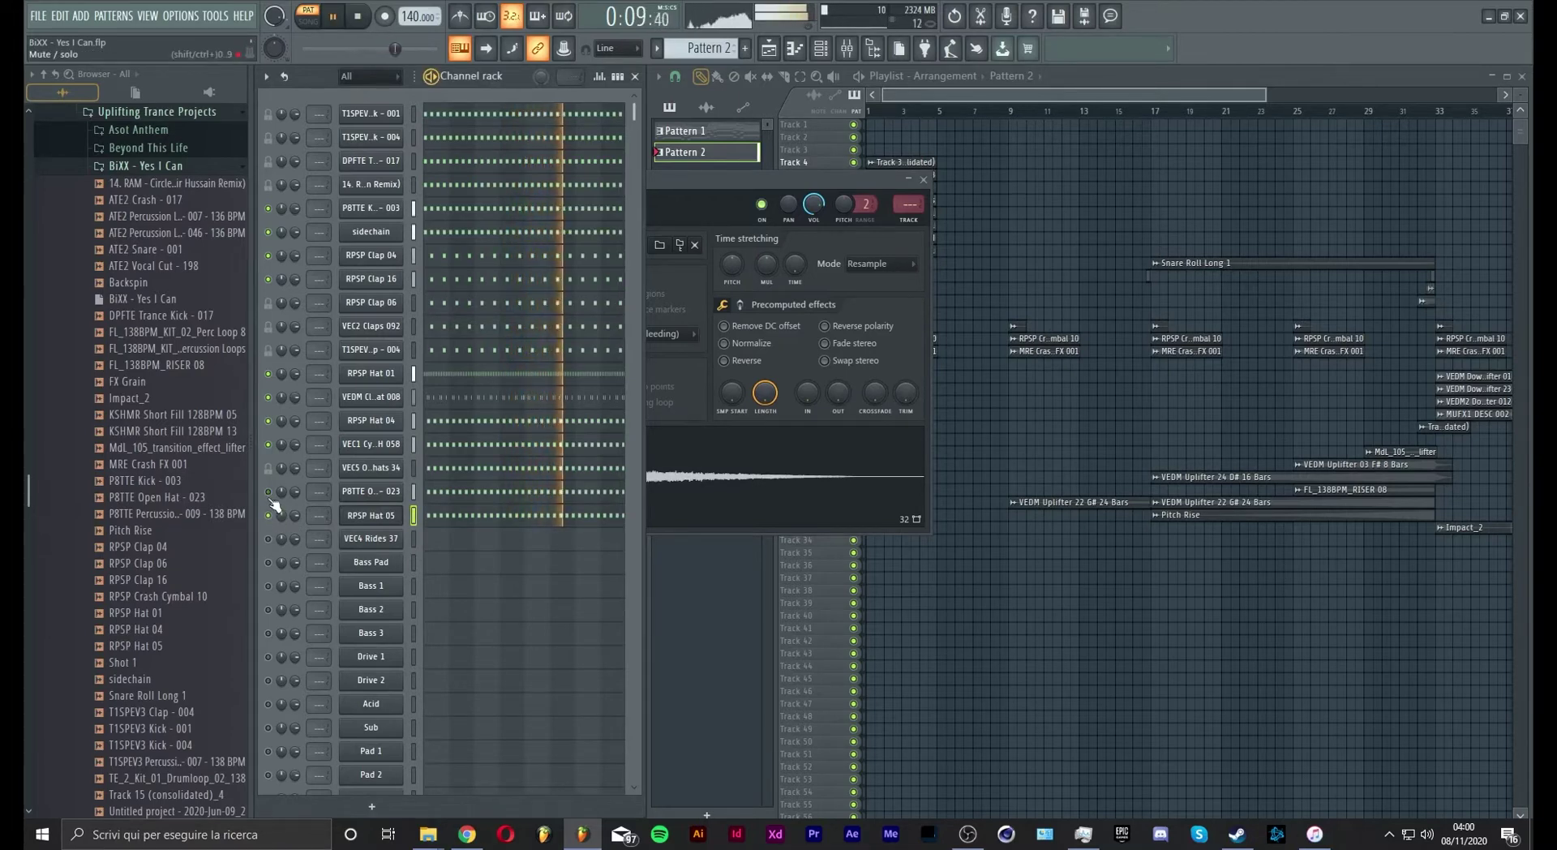
left_click(414, 539)
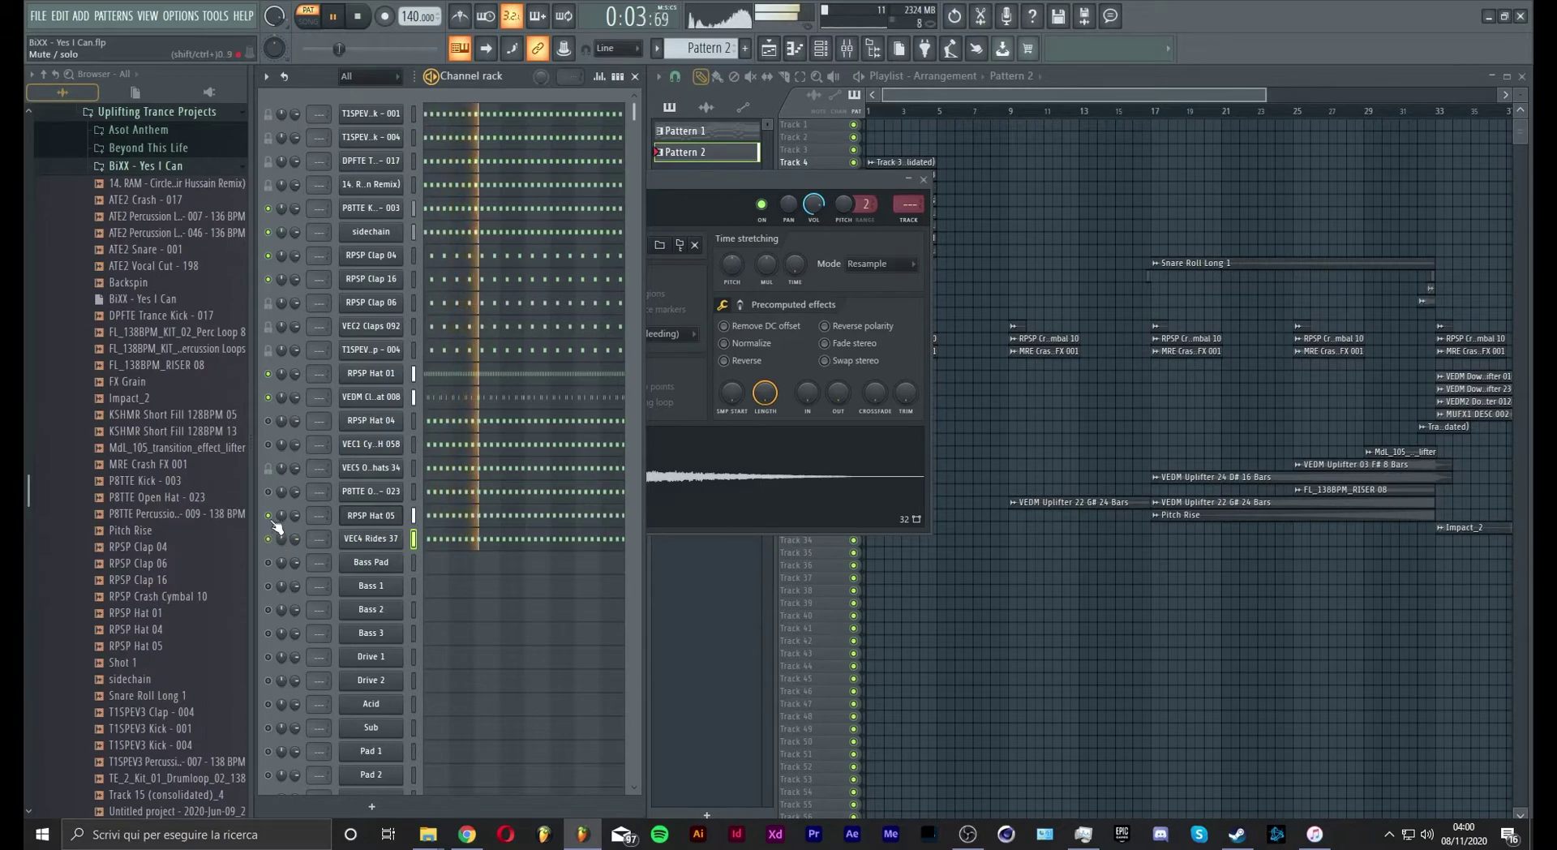
Step: Compare P8TTE Open Hat - 023, RPSP Hat 05 and VEC4 Rides 37 by toggling their mutes during playback, leaving all three active
left_click(269, 492)
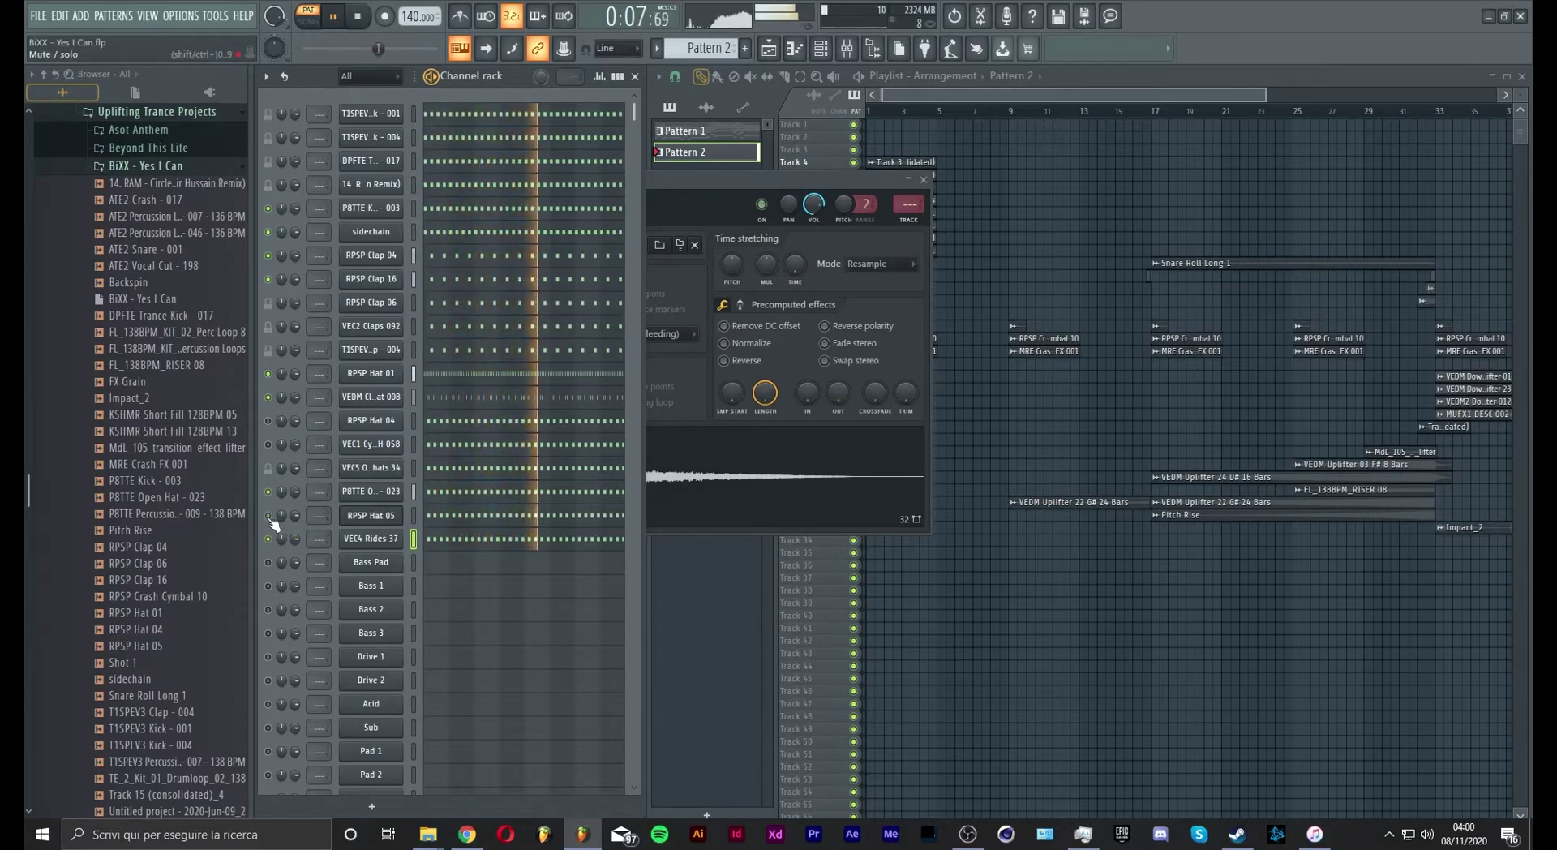
left_click(268, 515)
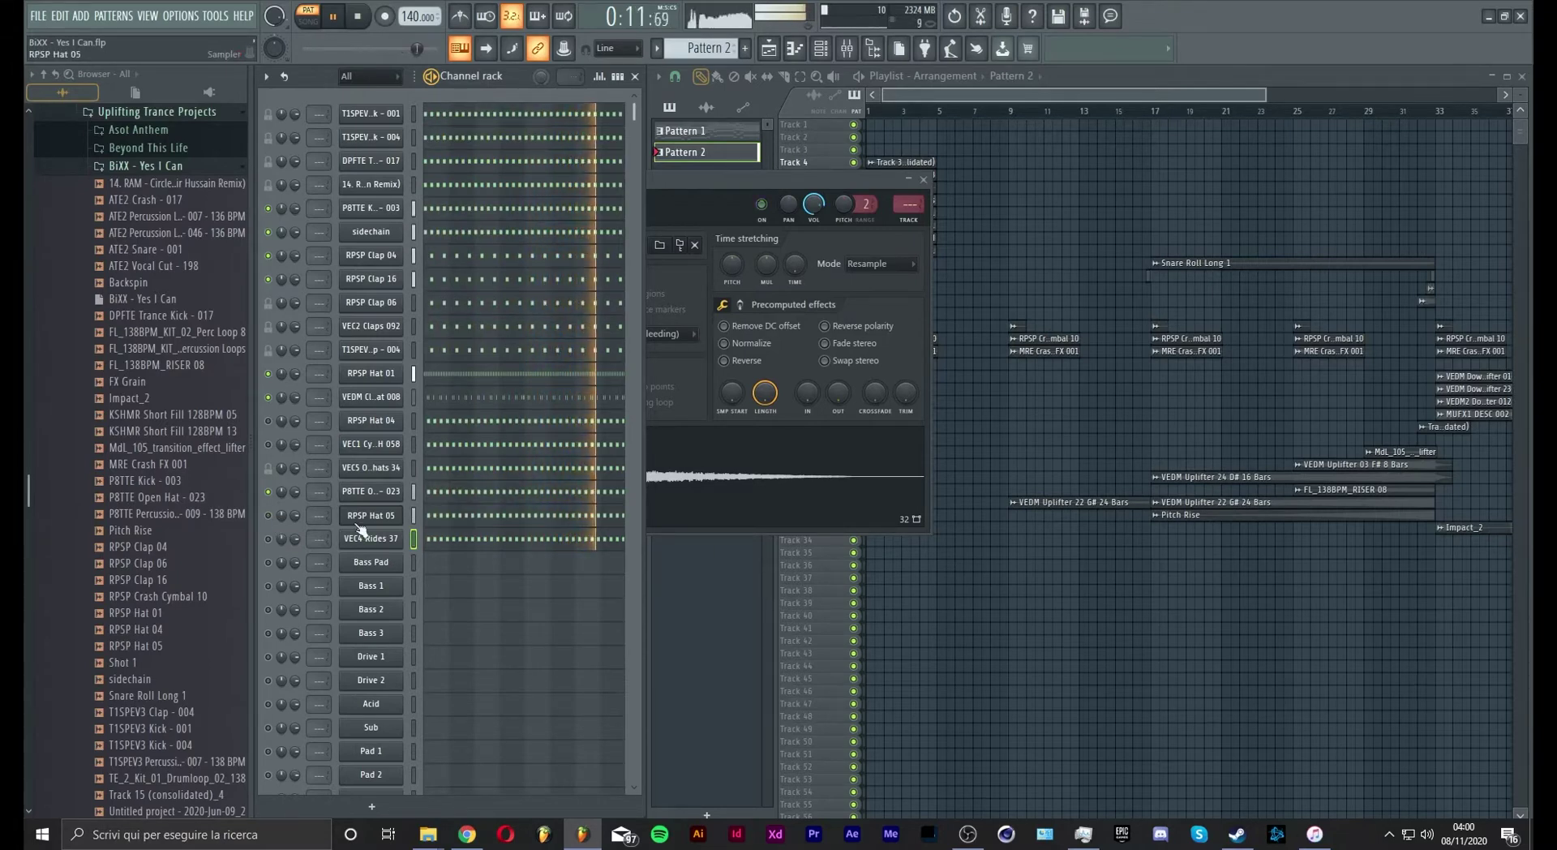
left_click(268, 517)
left_click(269, 540)
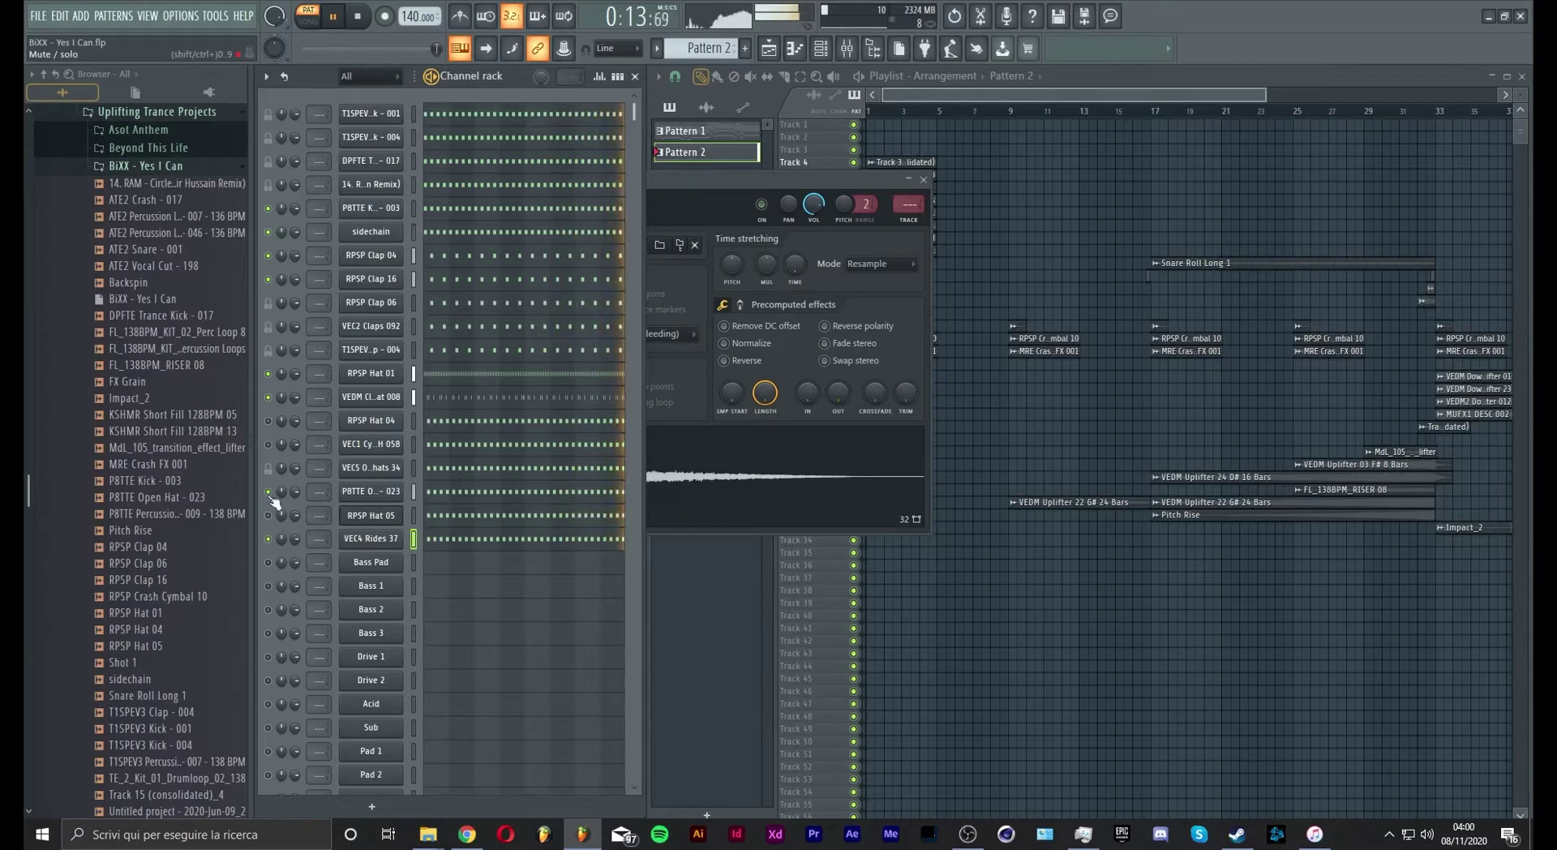
left_click(271, 519)
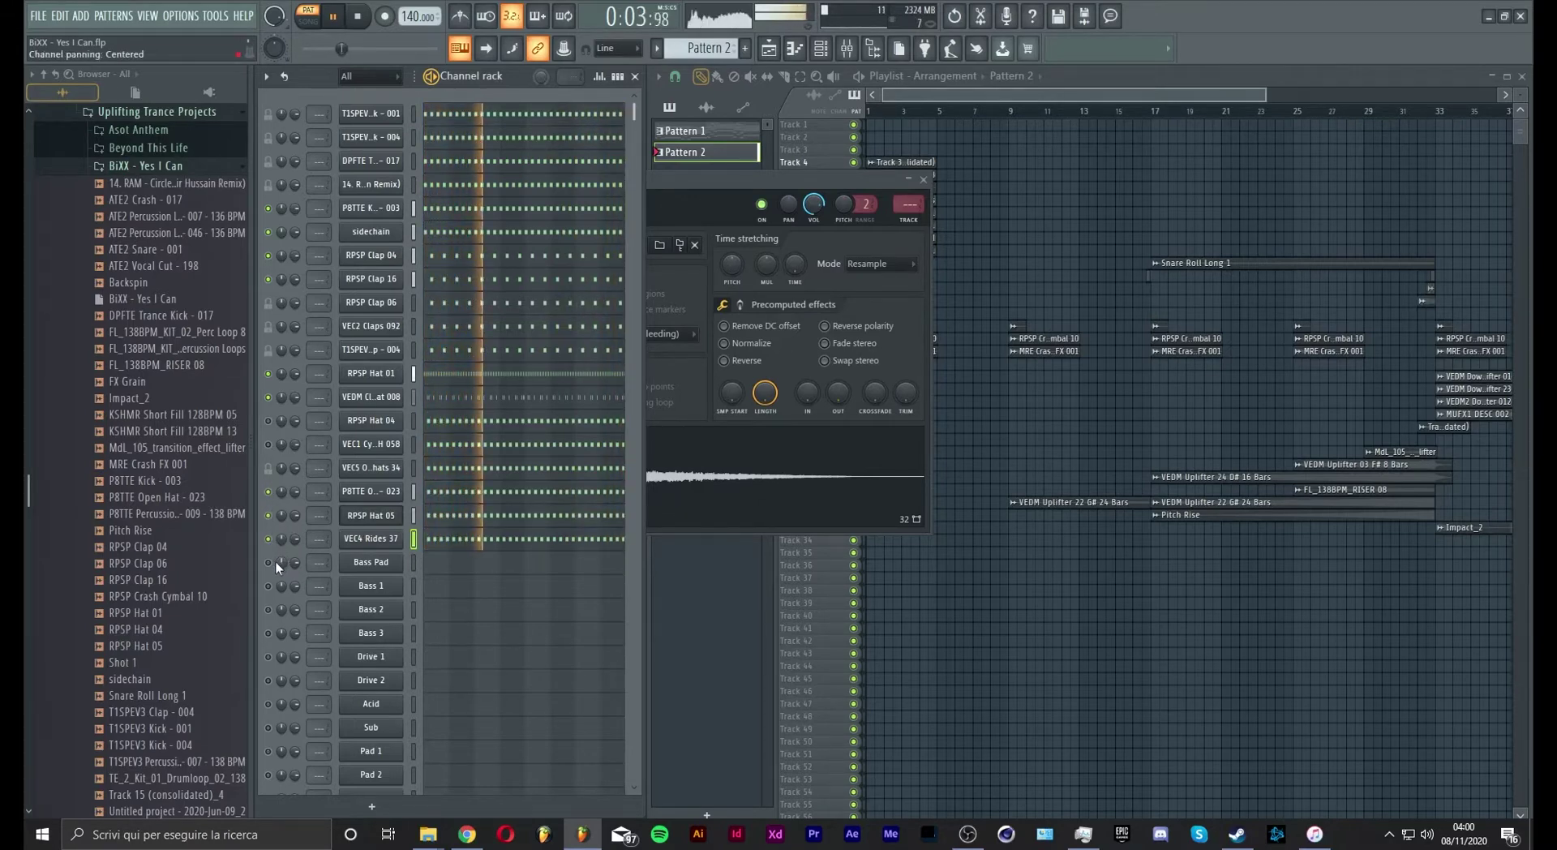
scroll(464, 578, "down", 1)
scroll(464, 579, "up", 1)
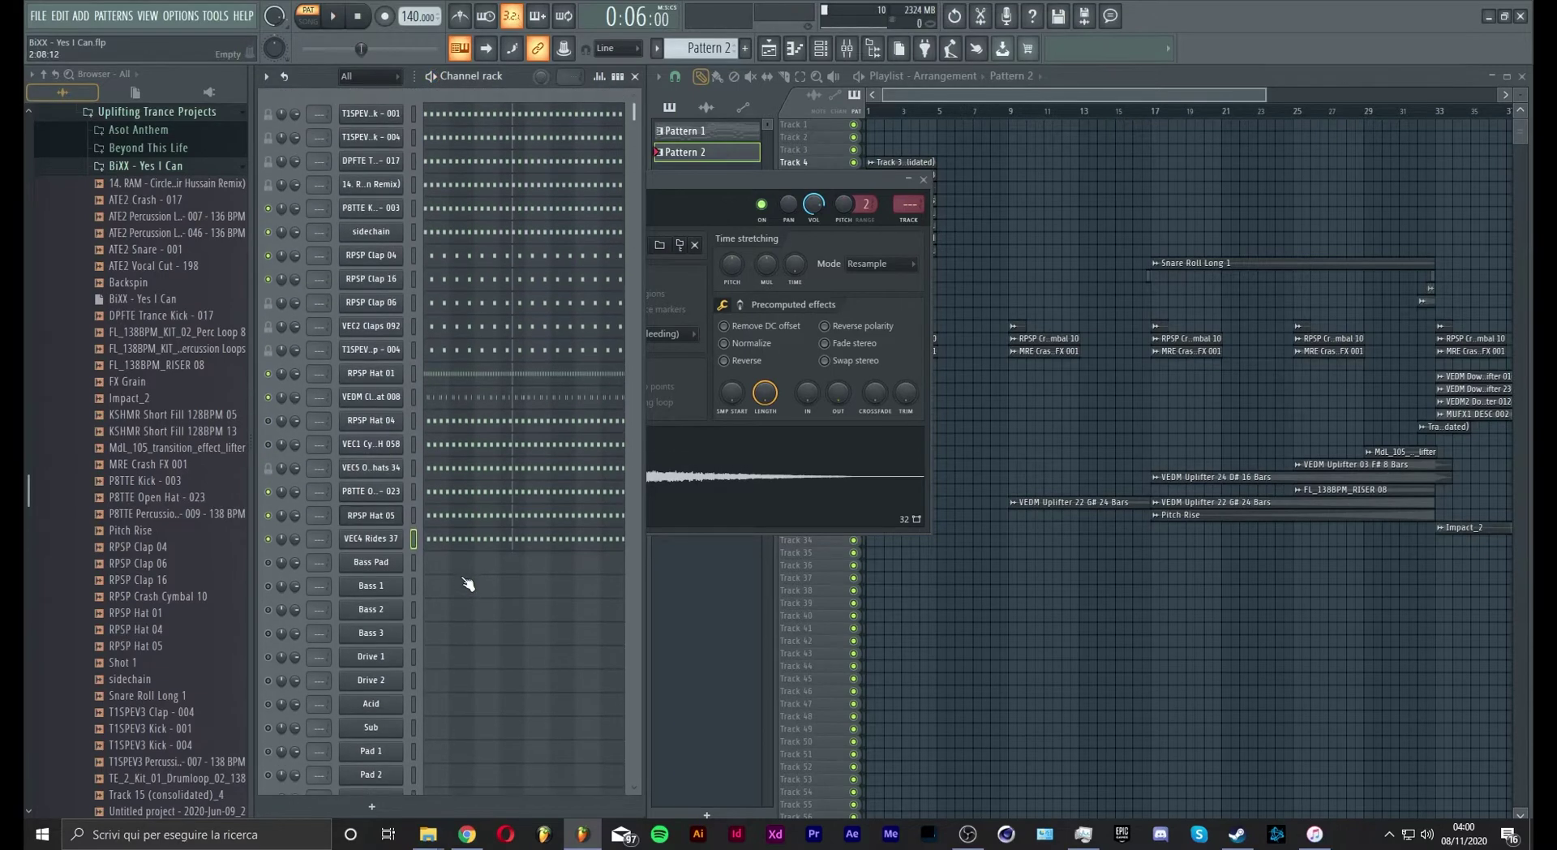
Step: Listen to the full layered hi-hat pattern, close the RPSP Hat 05 sample window, and stop playback
left_click(413, 468)
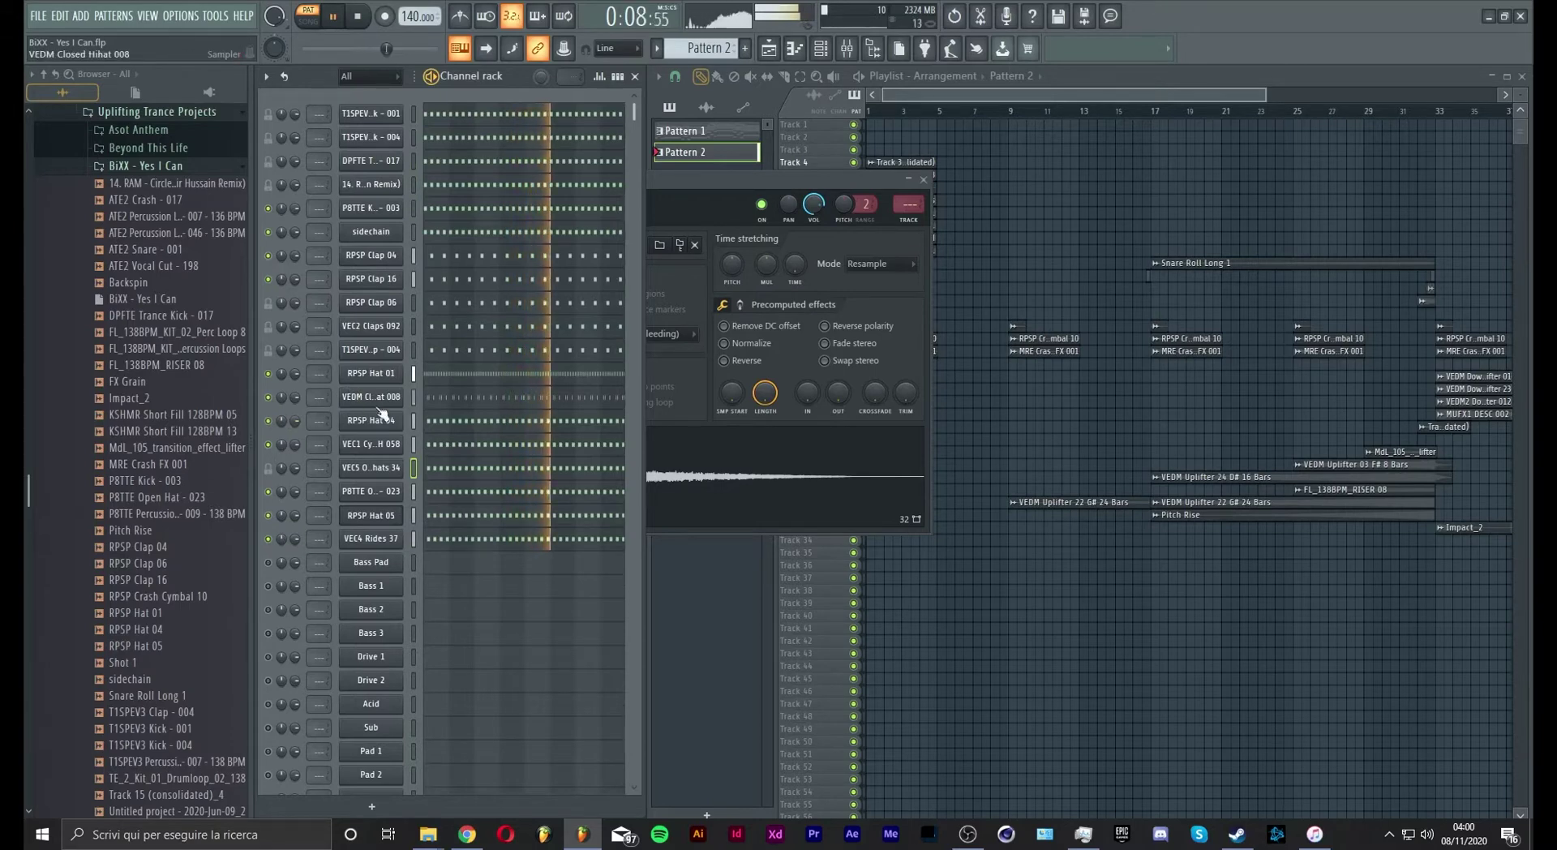
left_click_drag(704, 195, 879, 239)
key("Escape")
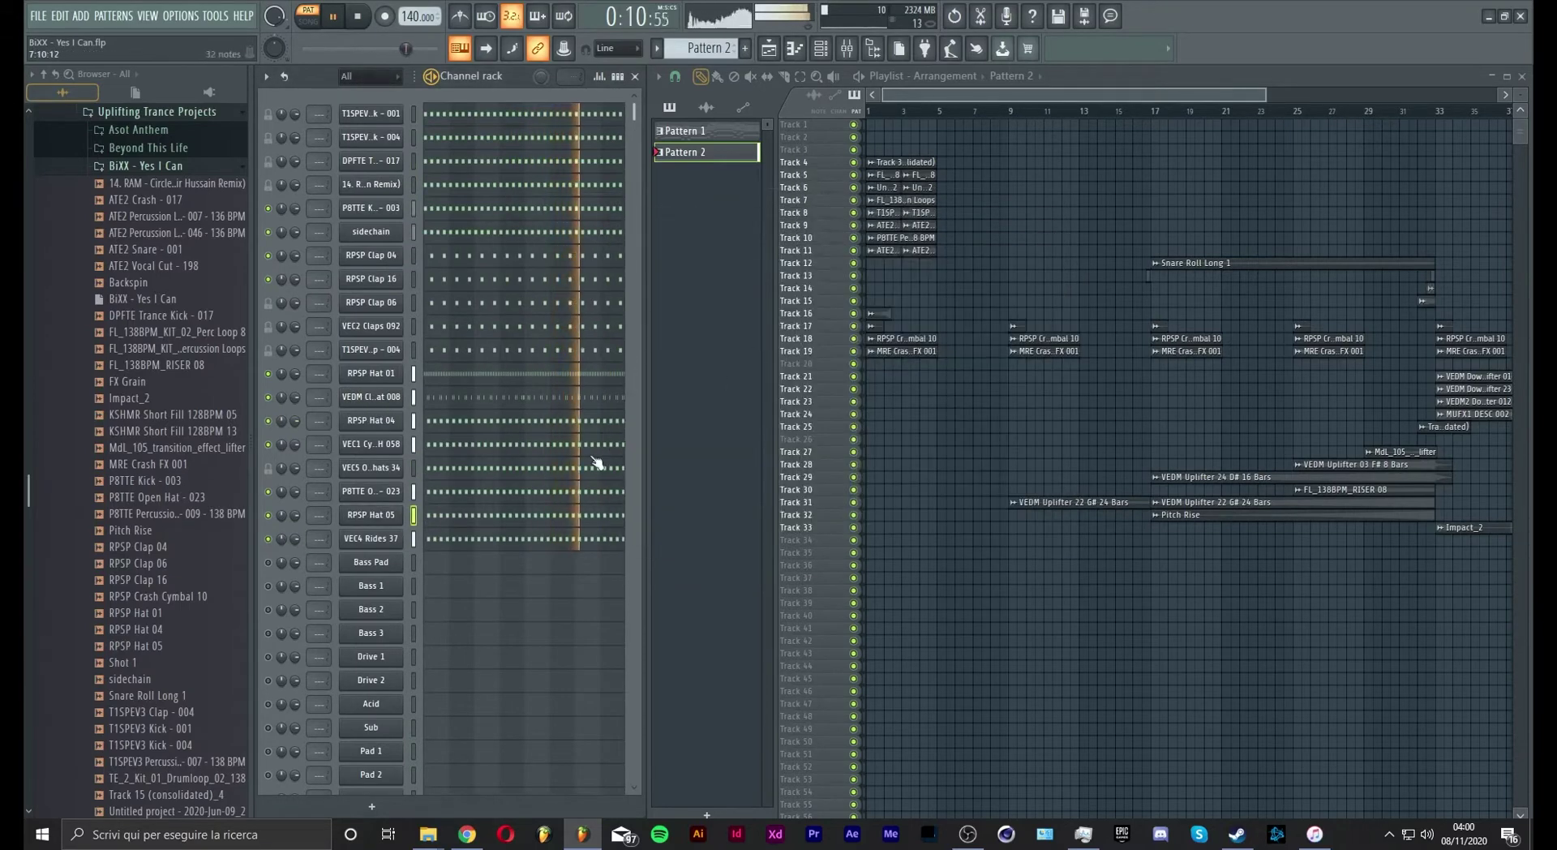
key("space")
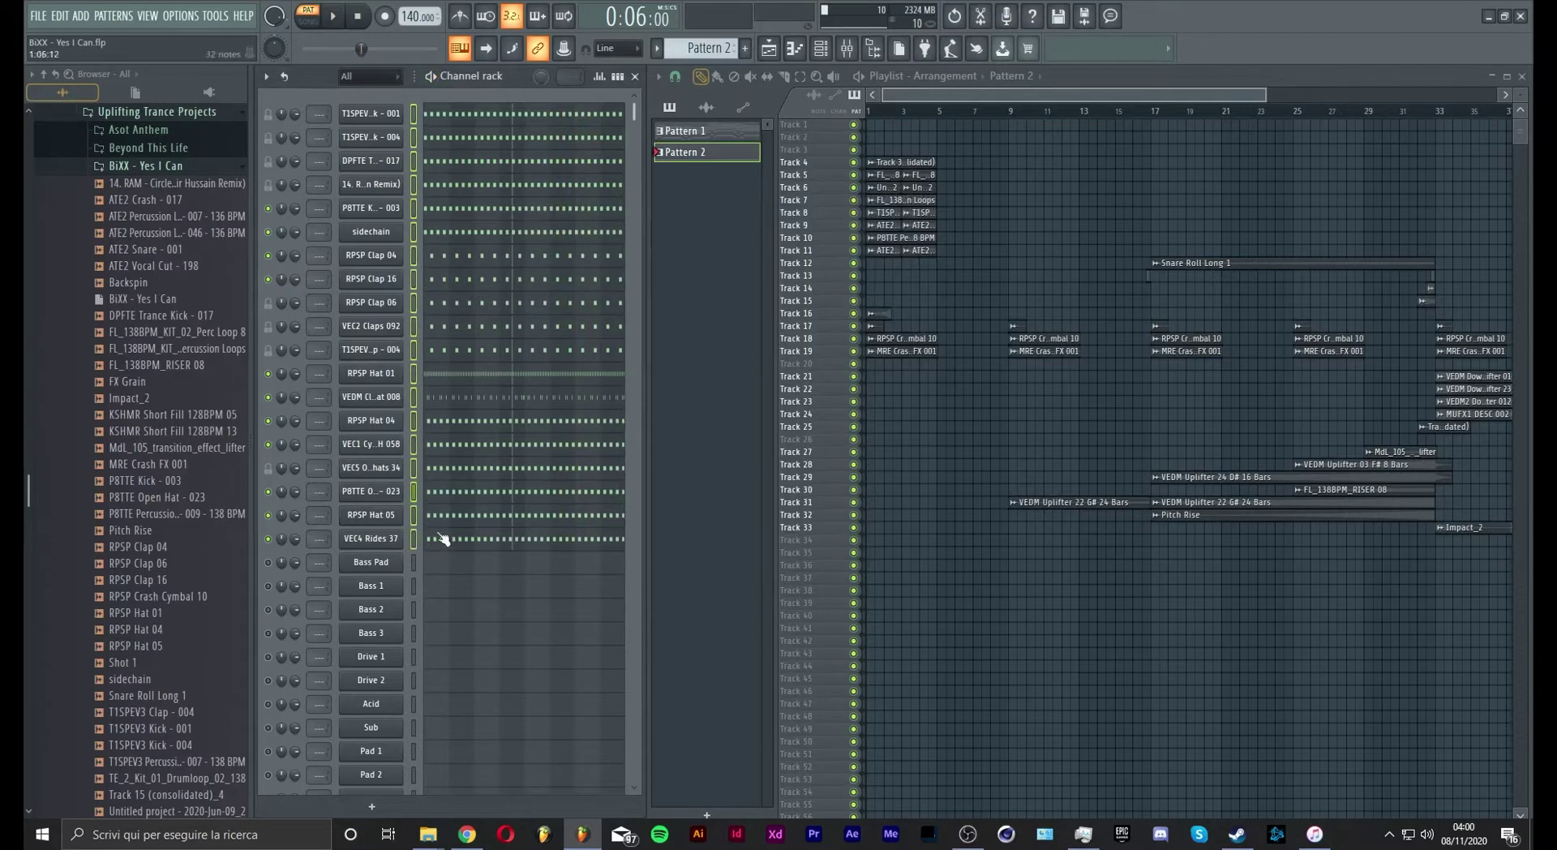
Step: Open the mixer and link the selected channels to consecutive mixer tracks starting from Insert 1
left_click(846, 48)
right_click(354, 436)
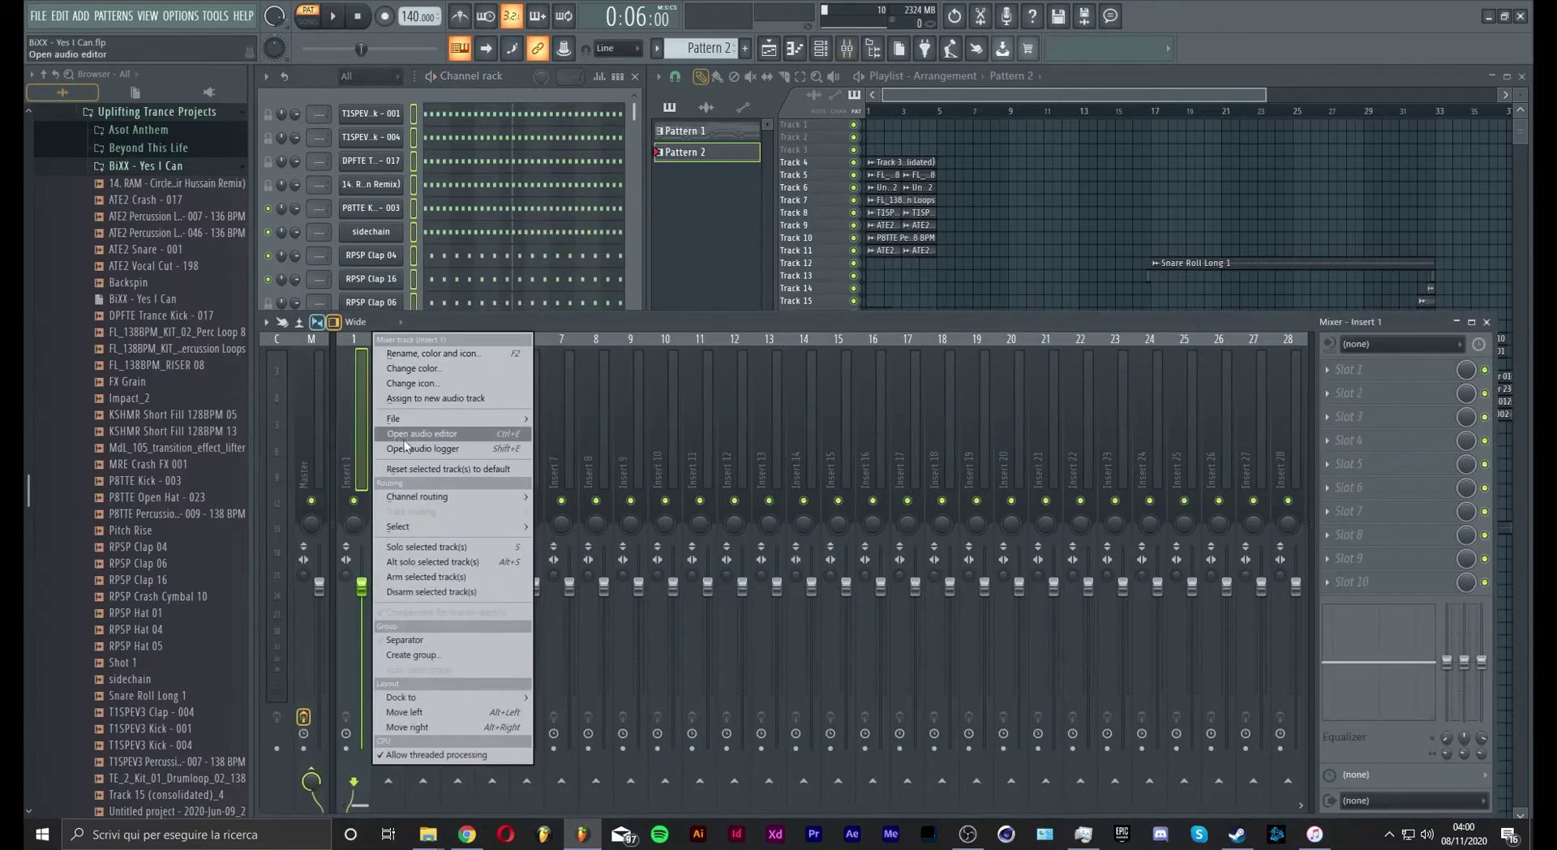
mouse_move(477, 497)
left_click(620, 509)
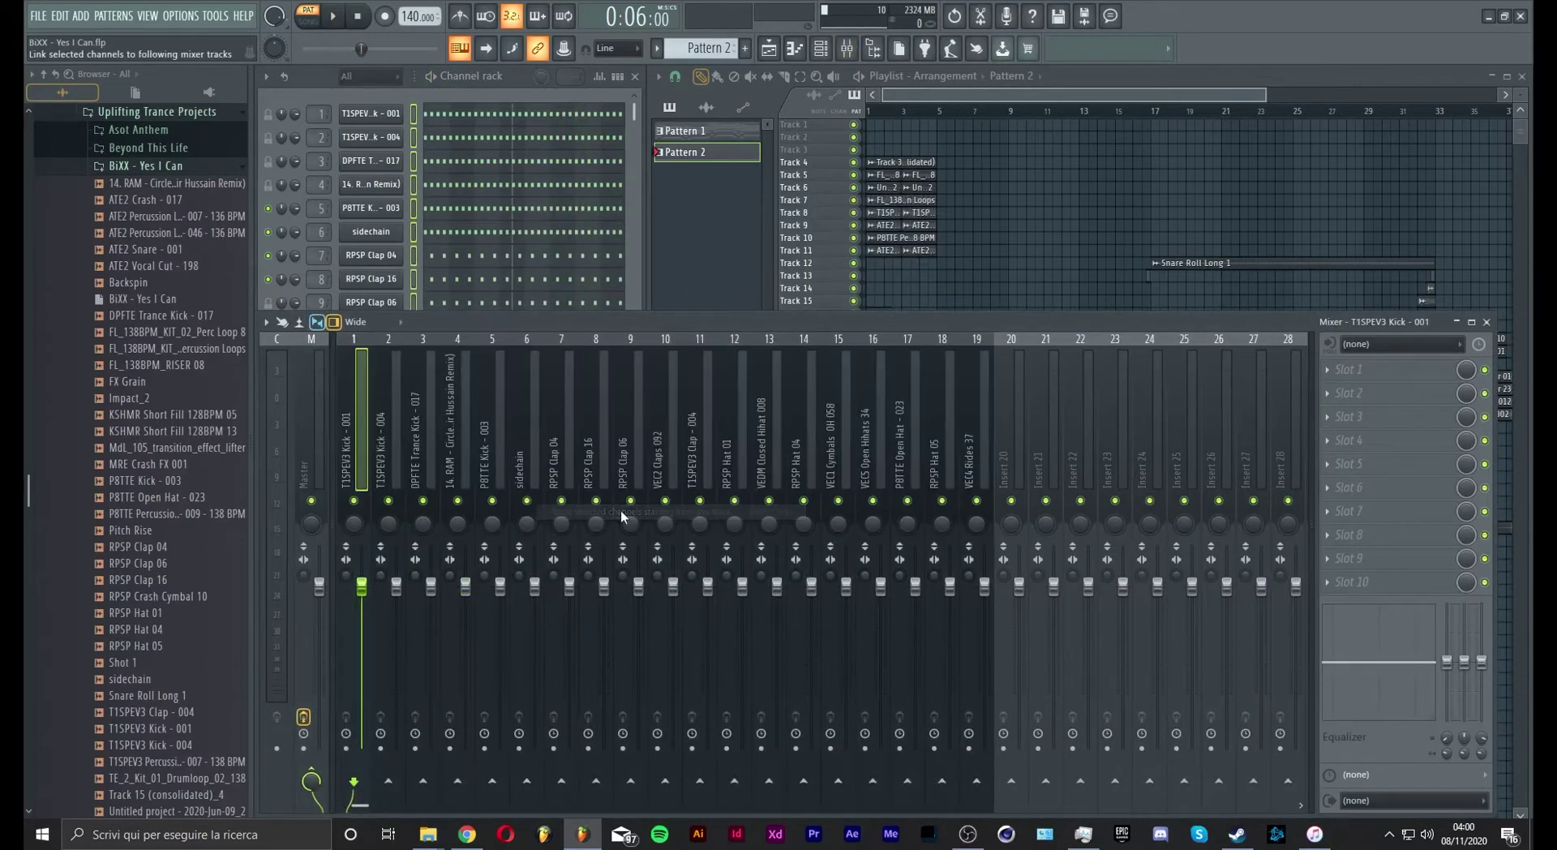
Step: Set the Current mixer track's colour to Slate Grey (#586E7C)
right_click(284, 418)
left_click(343, 368)
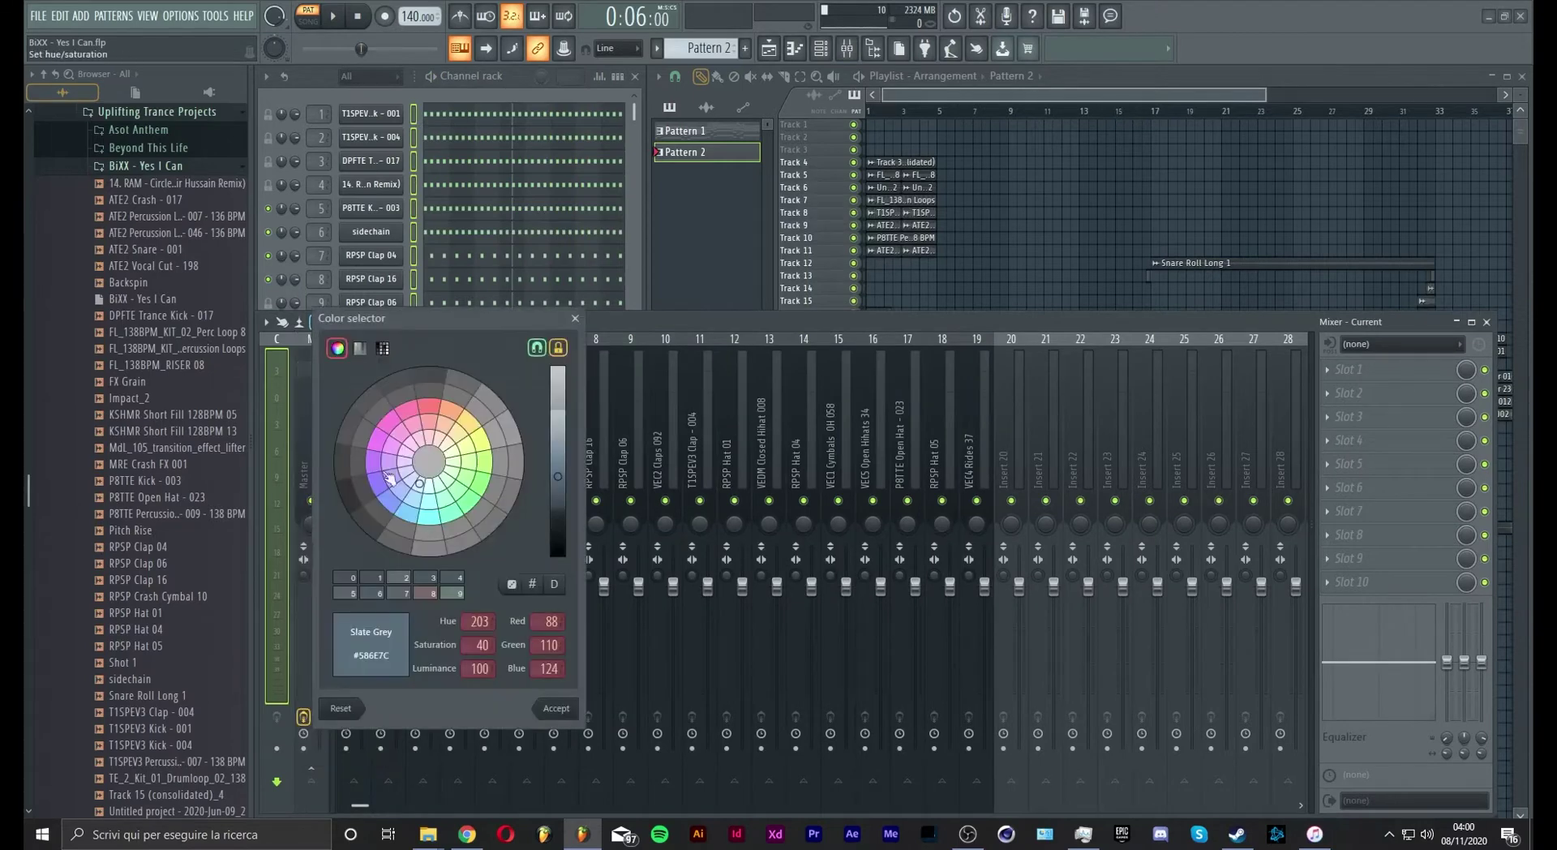
left_click(542, 710)
Step: Name the master mixer track Master and accept its colour
right_click(358, 357)
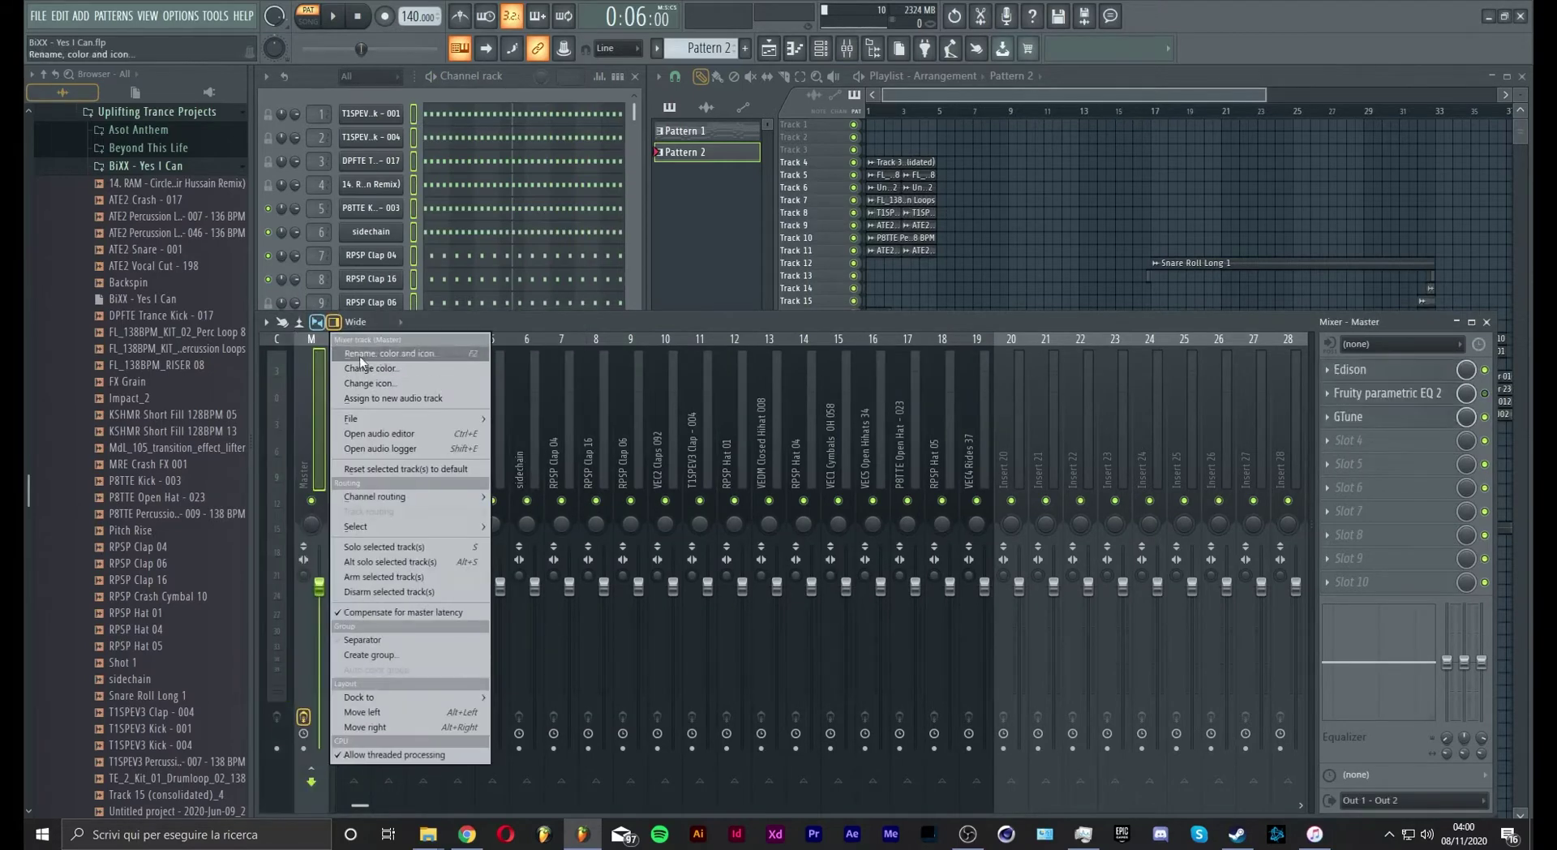
left_click(357, 355)
left_click(612, 726)
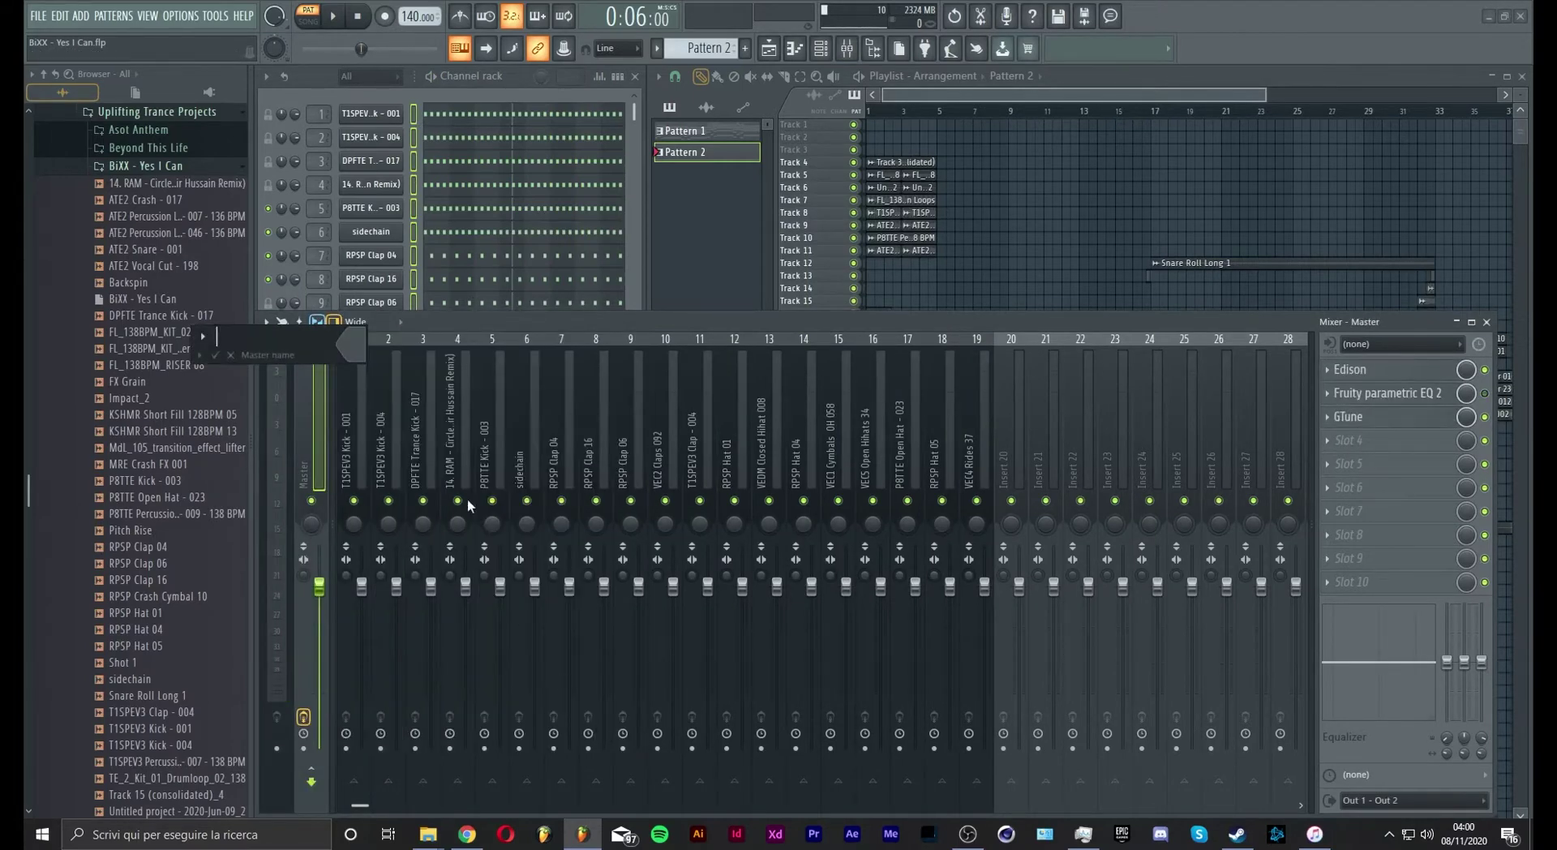
type("Master")
key("Return")
Step: Play the pattern to check the levels on the newly linked mixer tracks, and stop playback
left_click(423, 453)
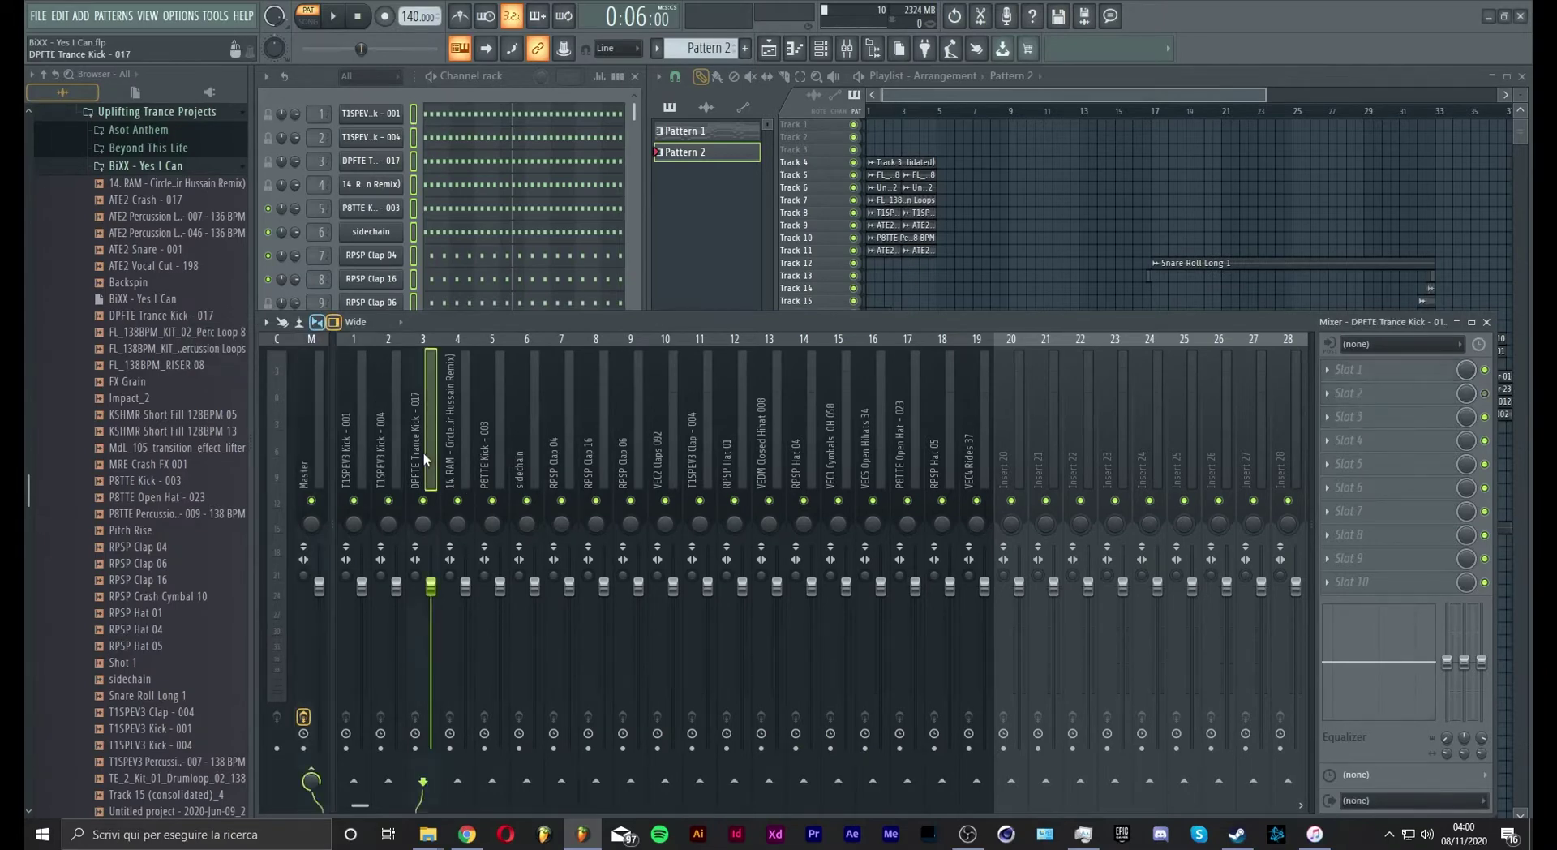
left_click(363, 439)
key("space")
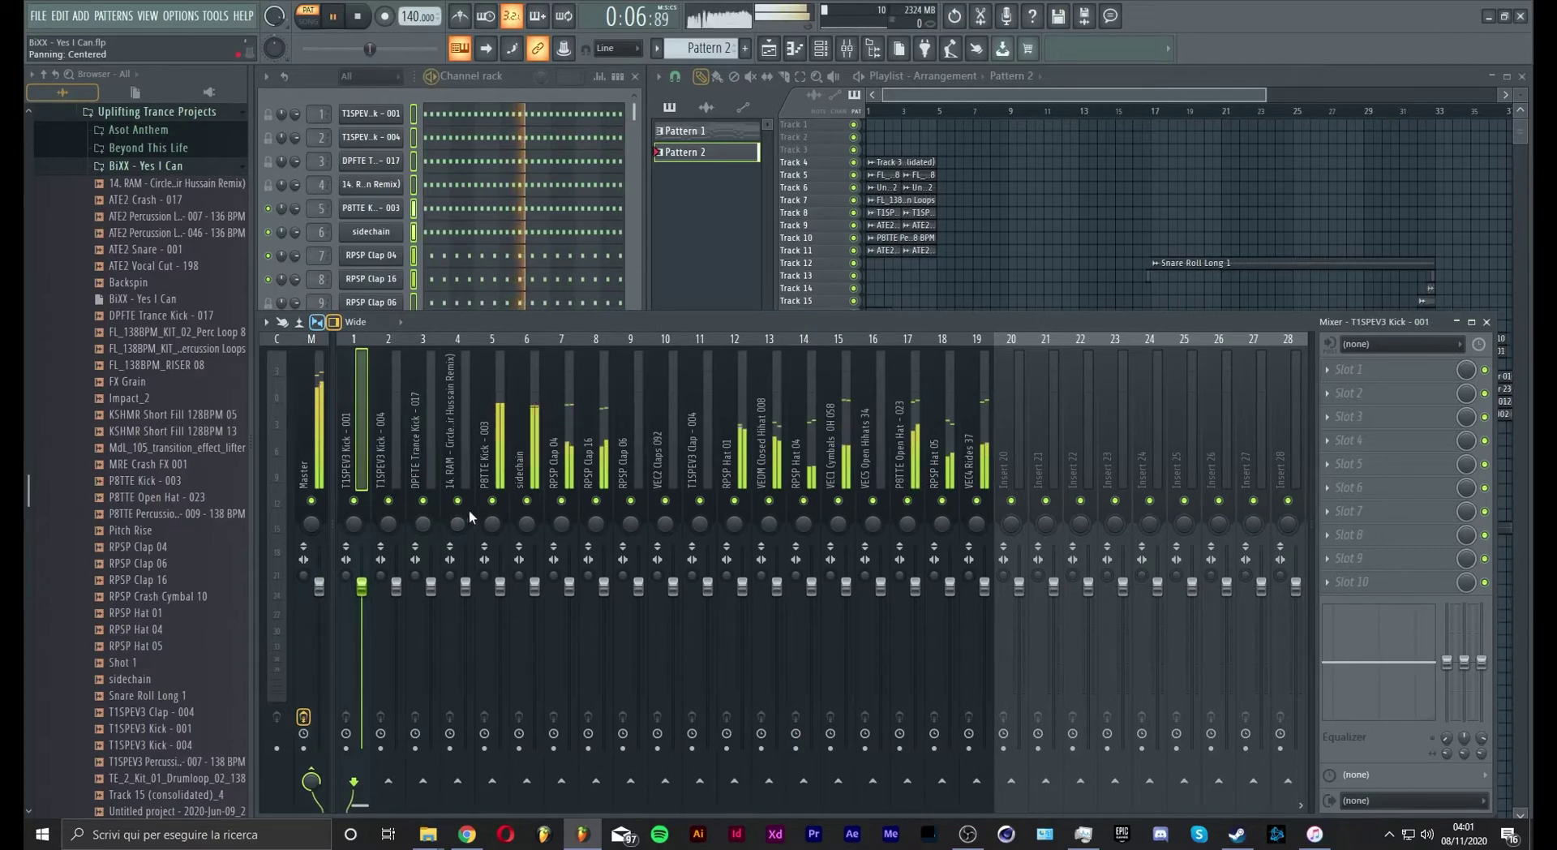
left_click(567, 444)
key("space")
Step: Route mixer tracks 7 to 19, from RPSP Clap 04 to VEC4 Rides 37, to Insert 20 only
left_click_drag(621, 440, 947, 444)
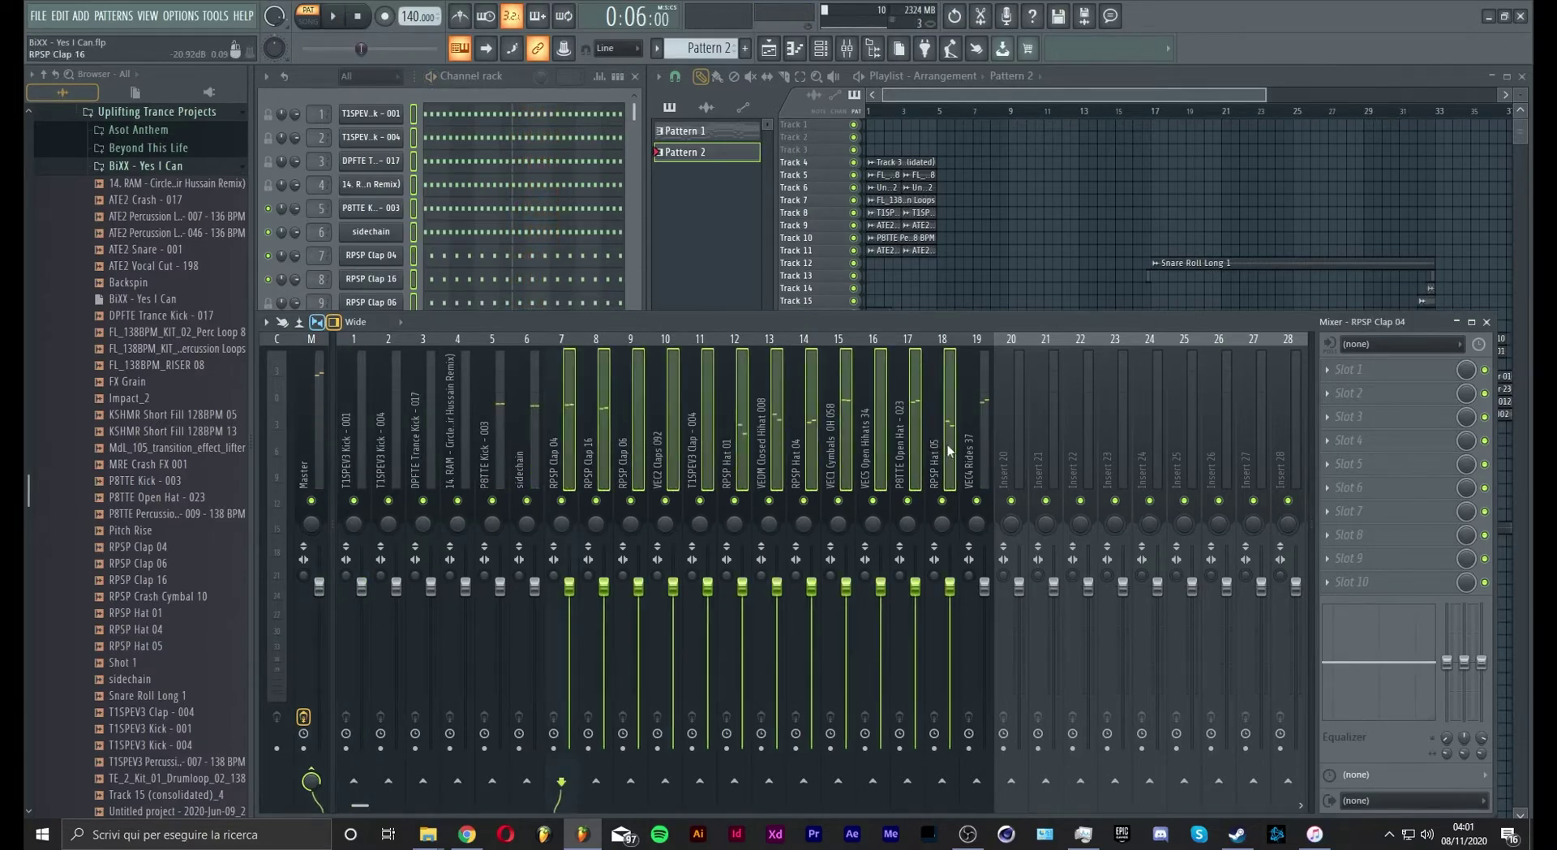
right_click(1011, 781)
left_click(1078, 758)
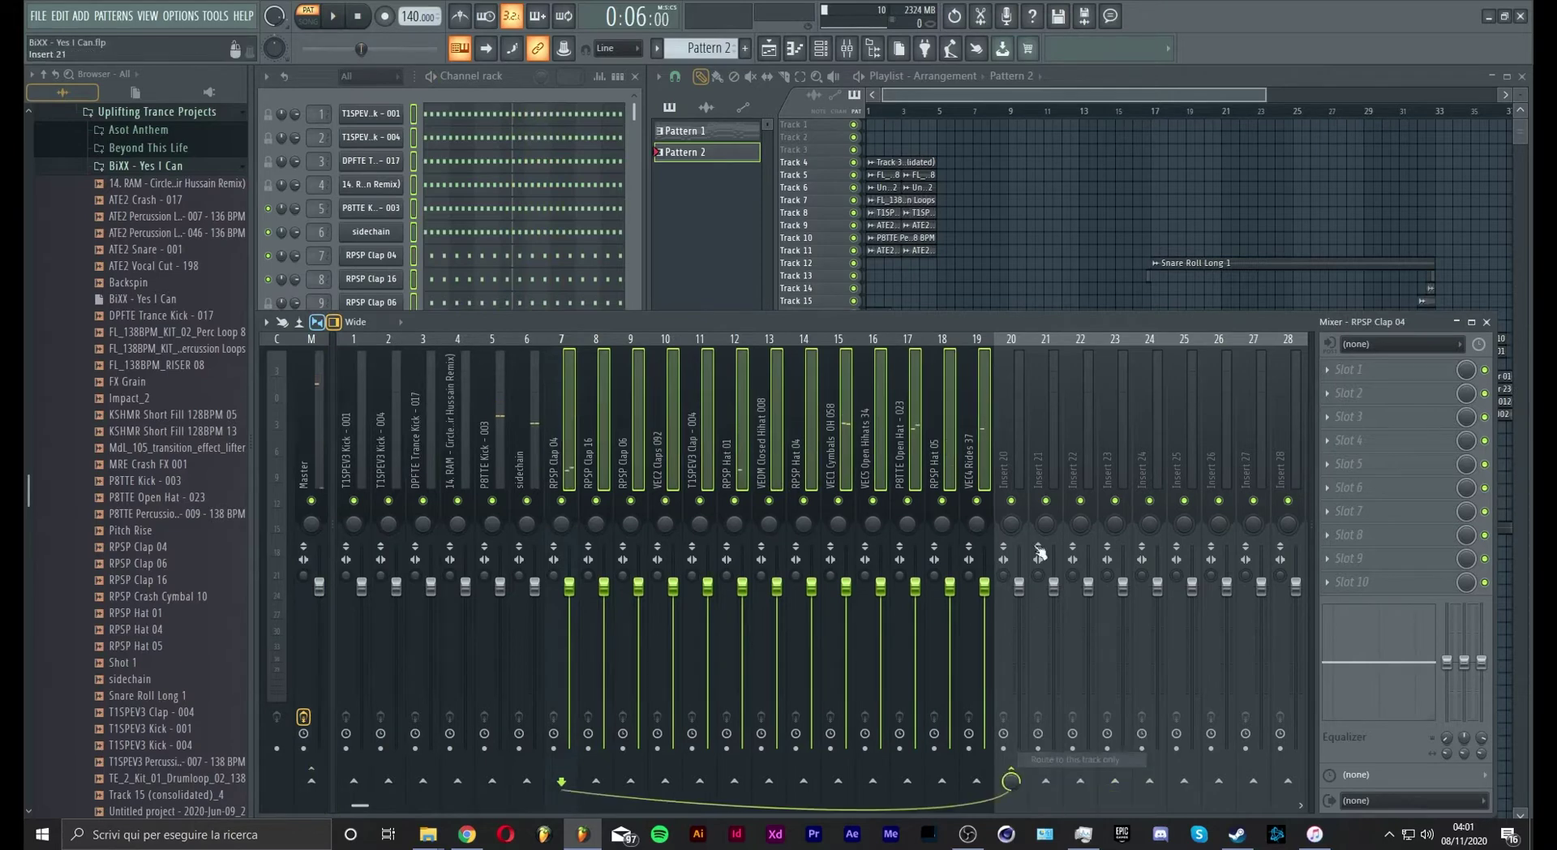
right_click(1016, 772)
left_click(1035, 762)
Step: Rename Insert 20 as Hat Loop and move it to mixer position 7, directly before RPSP Clap 04
right_click(1013, 454)
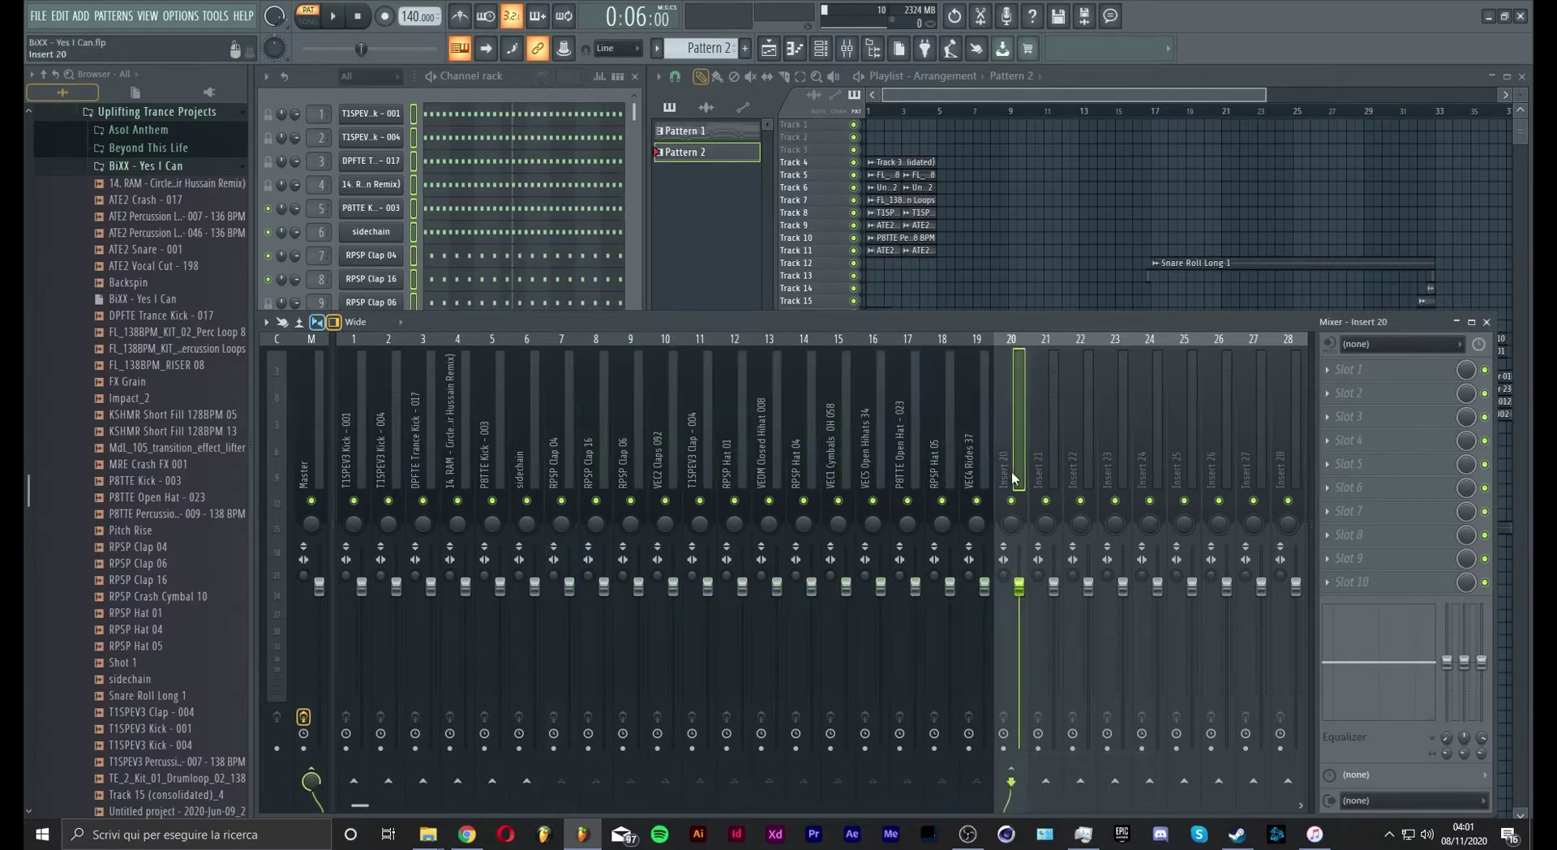
left_click(1072, 356)
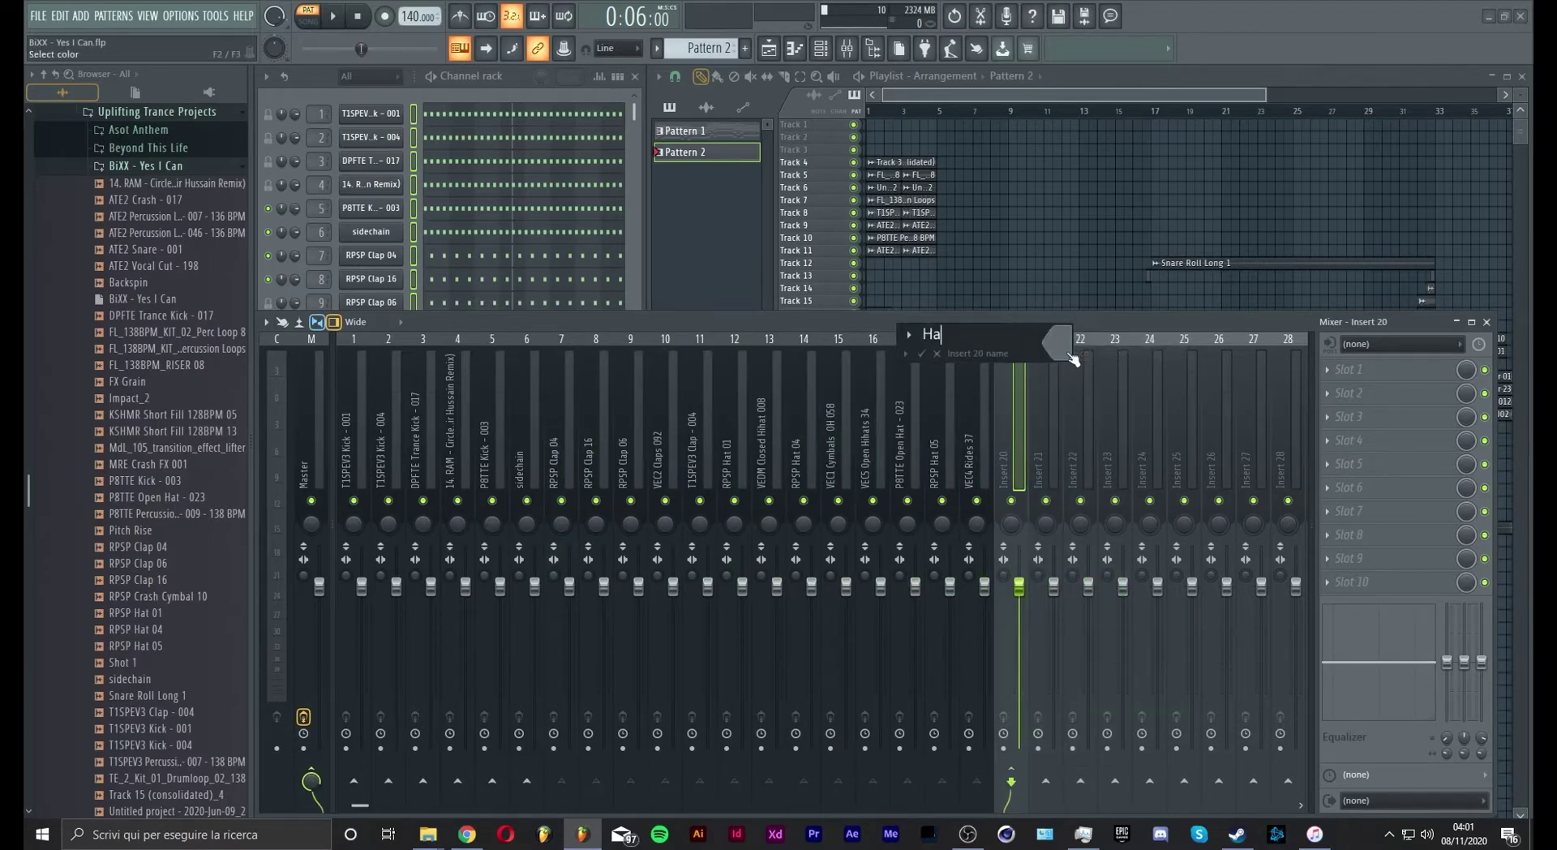
key("alt+Left")
key("alt+Left")
key("alt+Left")
key("alt+Left")
key("alt+Left")
key("alt+Left")
key("alt+Left")
key("alt+Left")
key("alt+Left")
key("alt+Left")
key("alt+Left")
key("alt+Left")
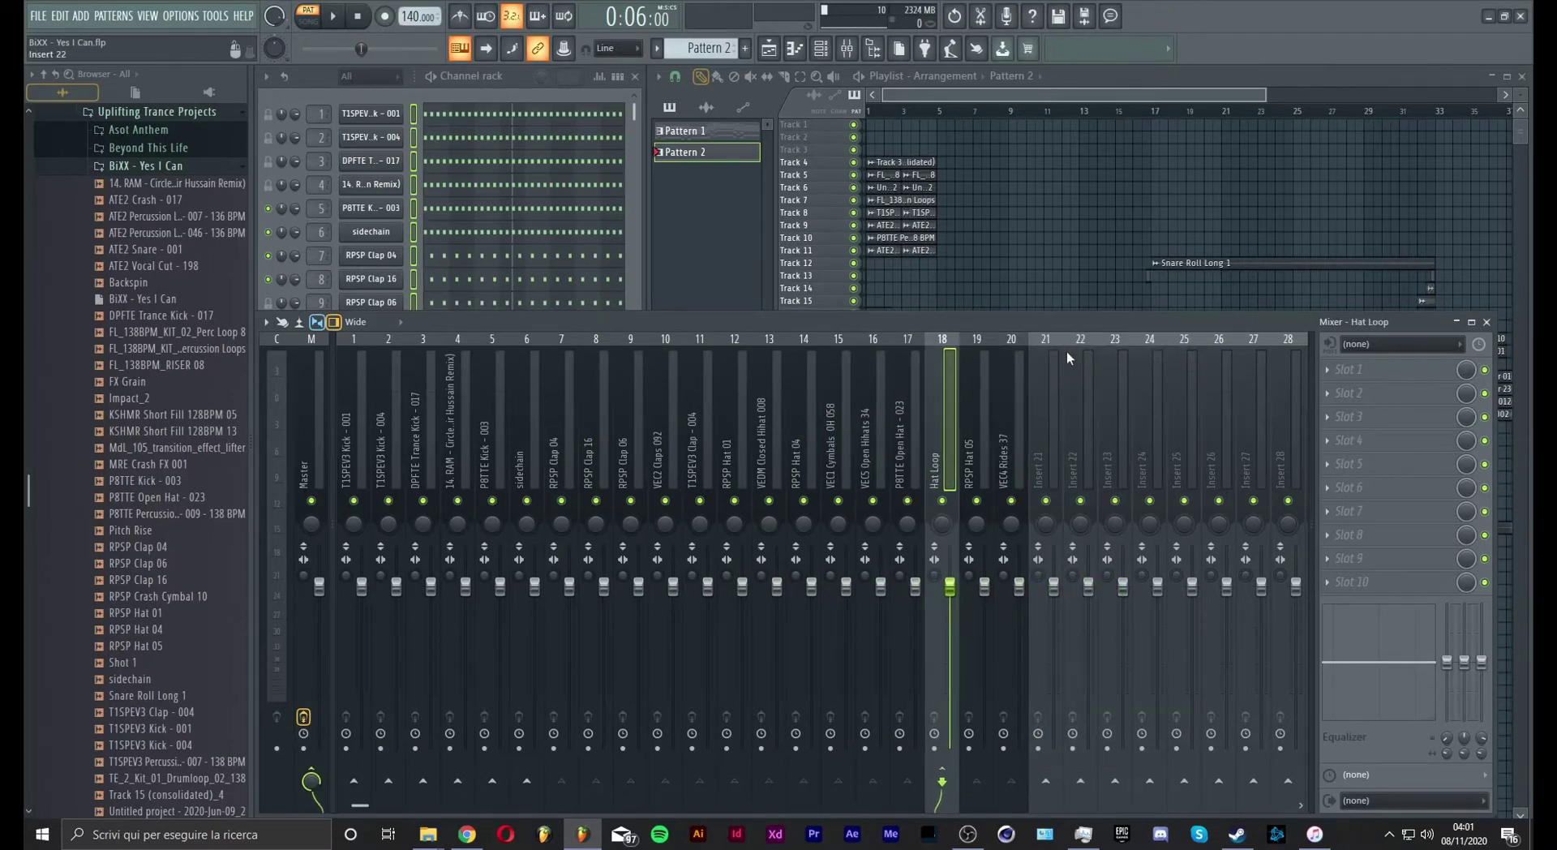
key("alt+Left")
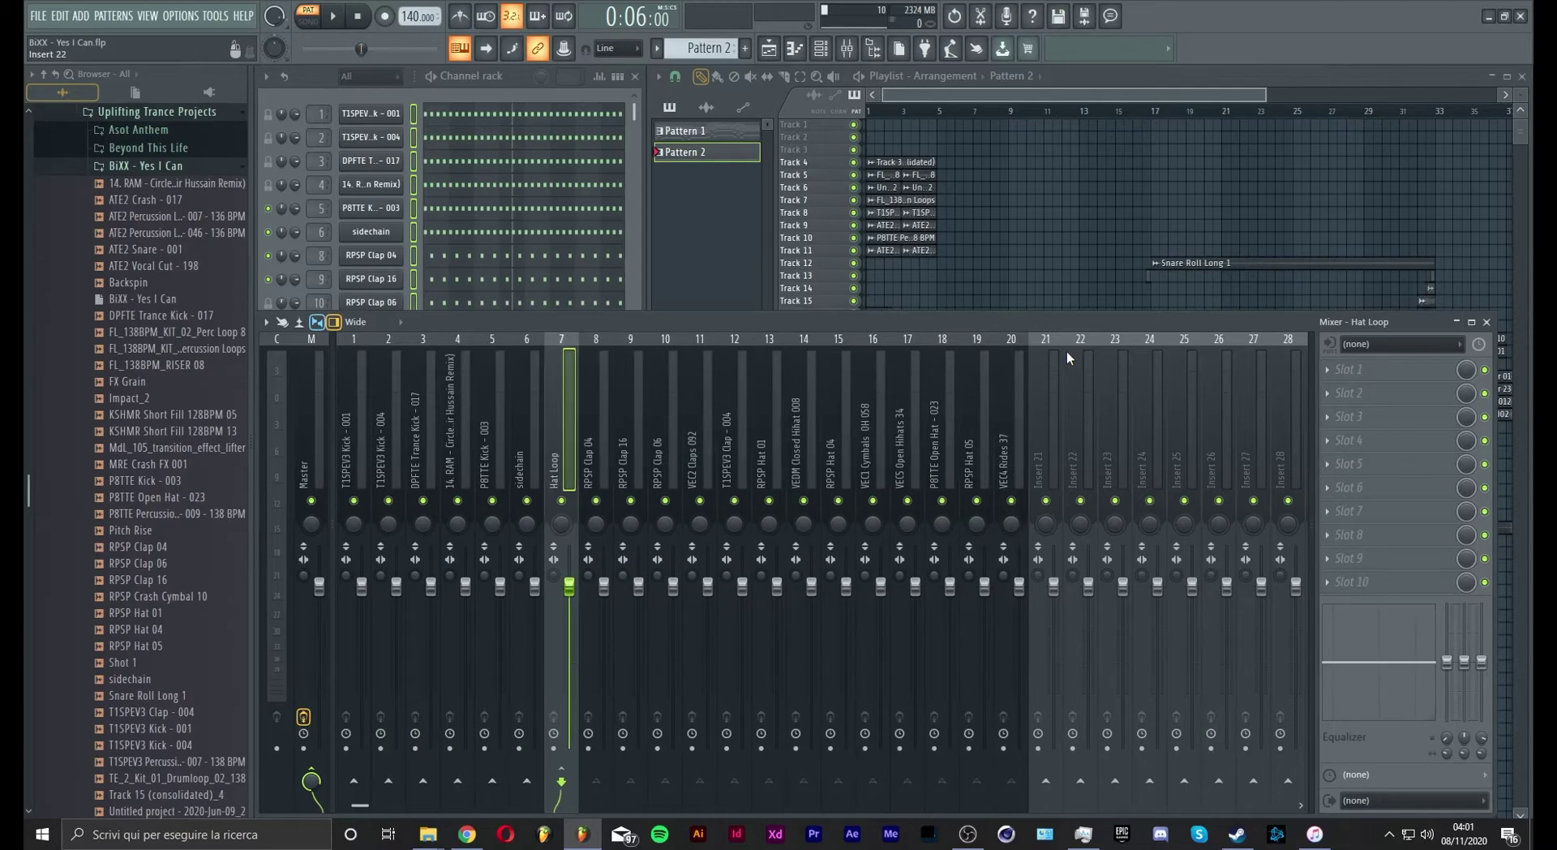
right_click(575, 426)
left_click(624, 366)
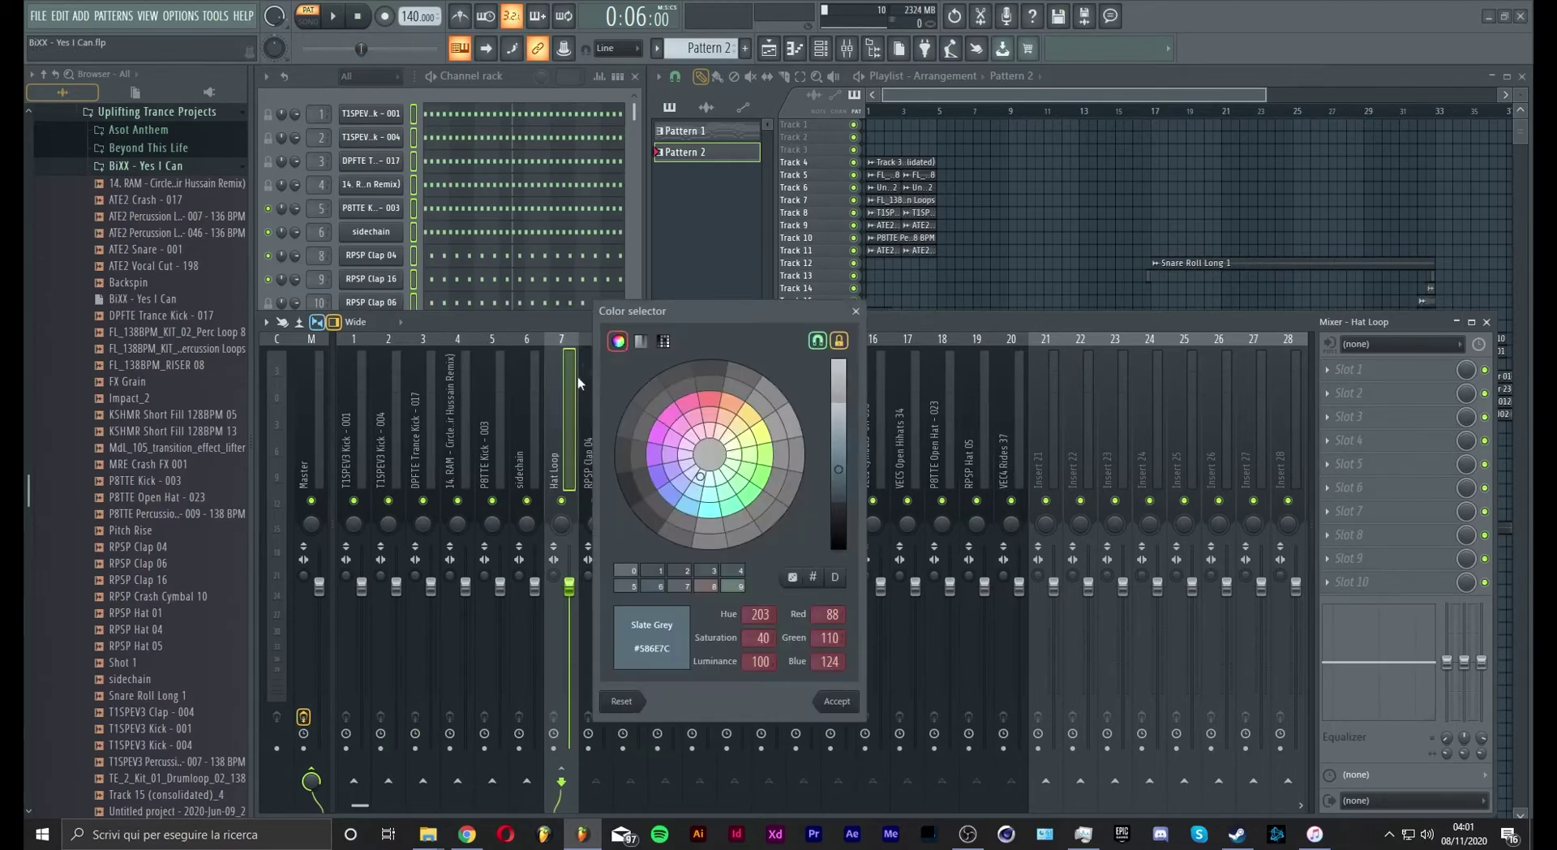
key("Escape")
key("Escape")
left_click(846, 51)
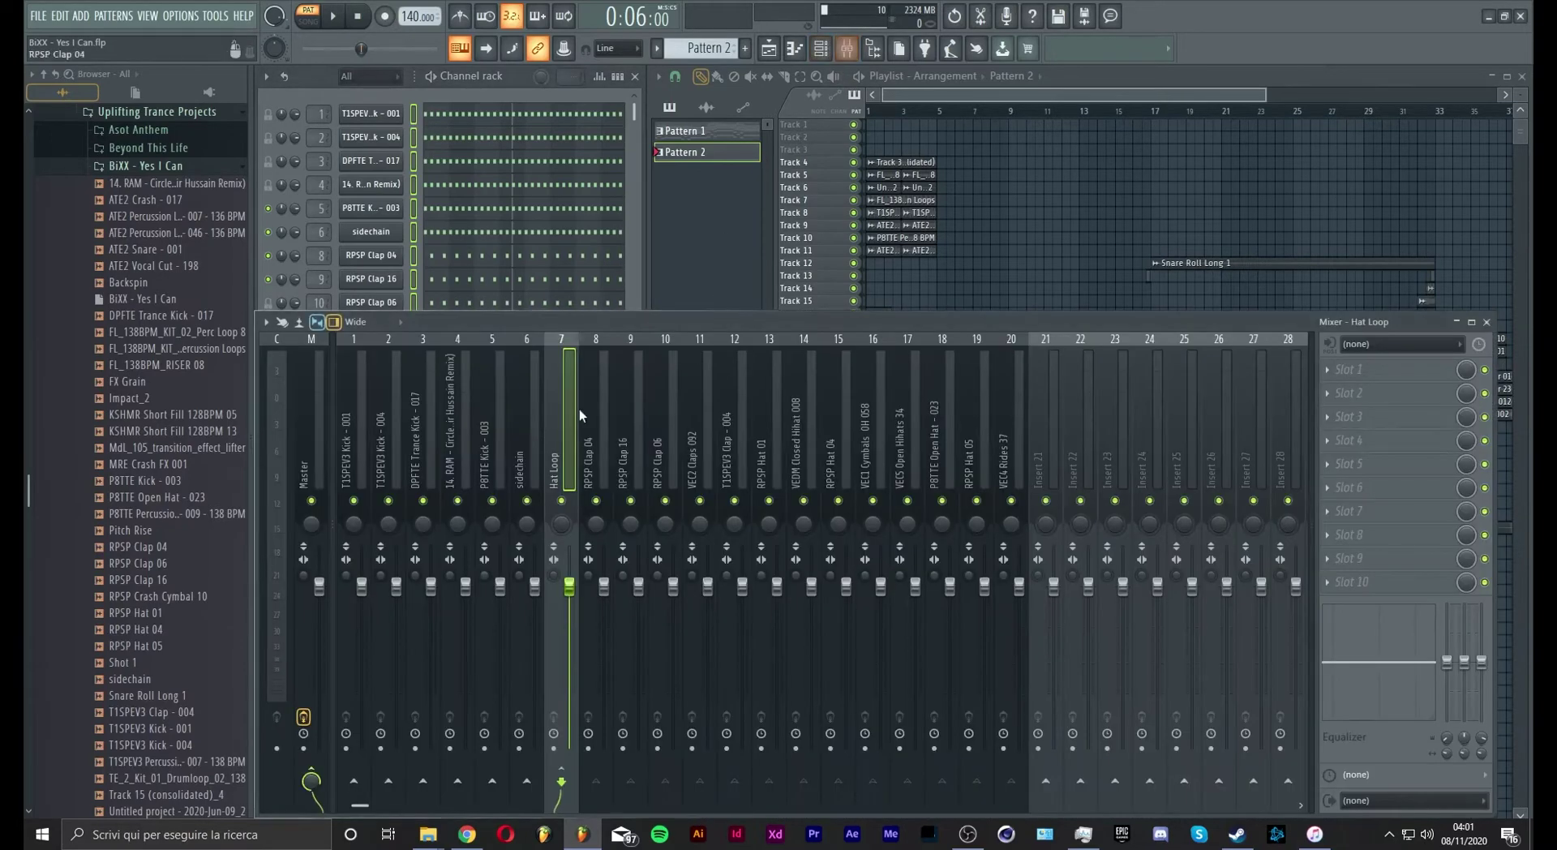
Step: Set the Hat Loop mixer track's colour to the saved dark slate gray (#485156)
right_click(579, 409)
left_click(616, 368)
left_click(660, 595)
left_click(681, 599)
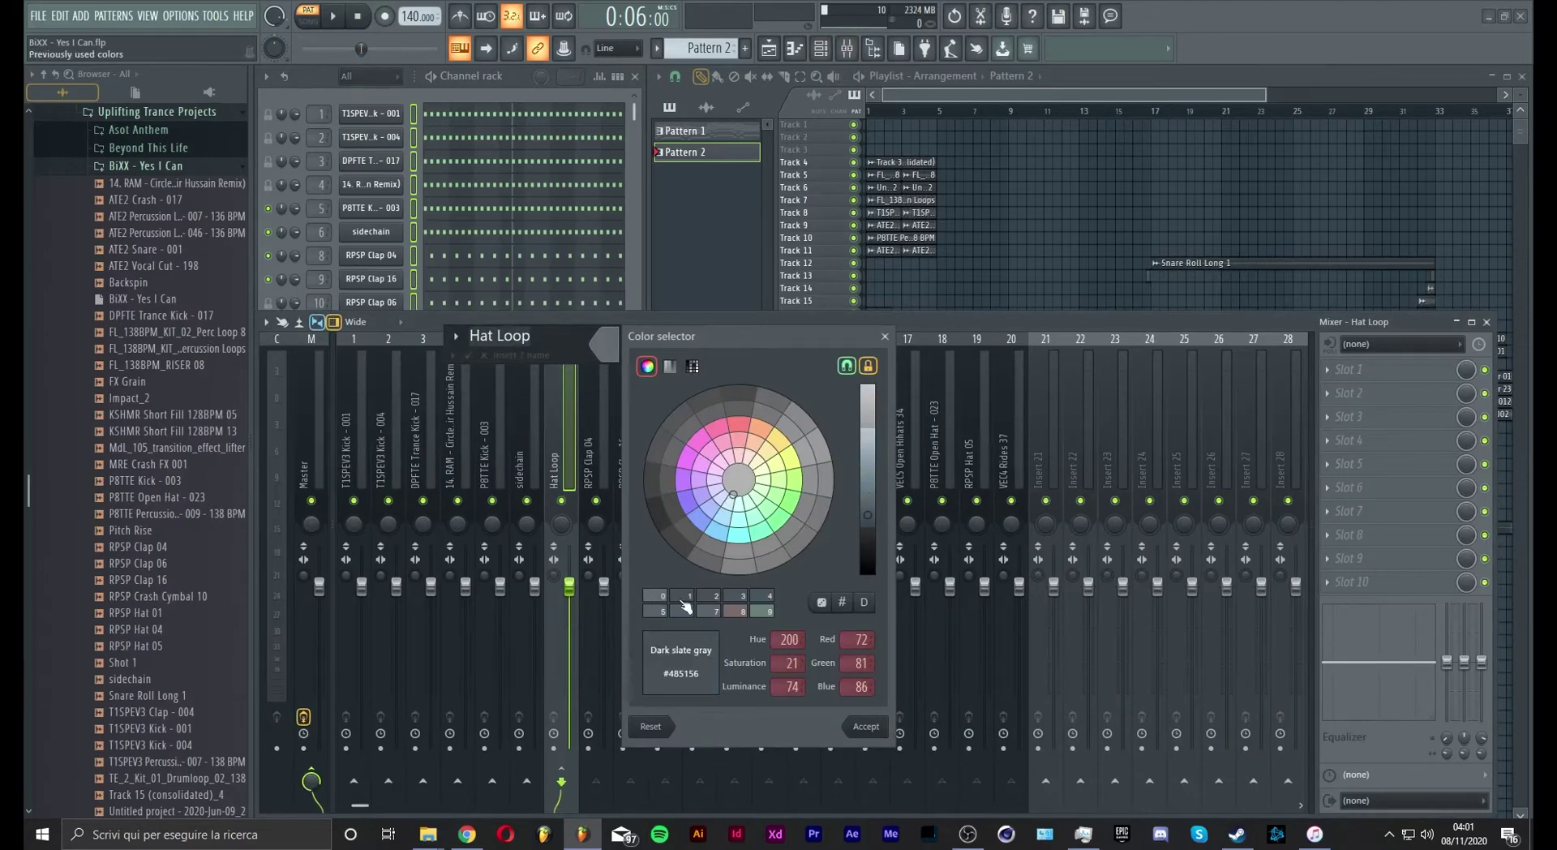
left_click(866, 727)
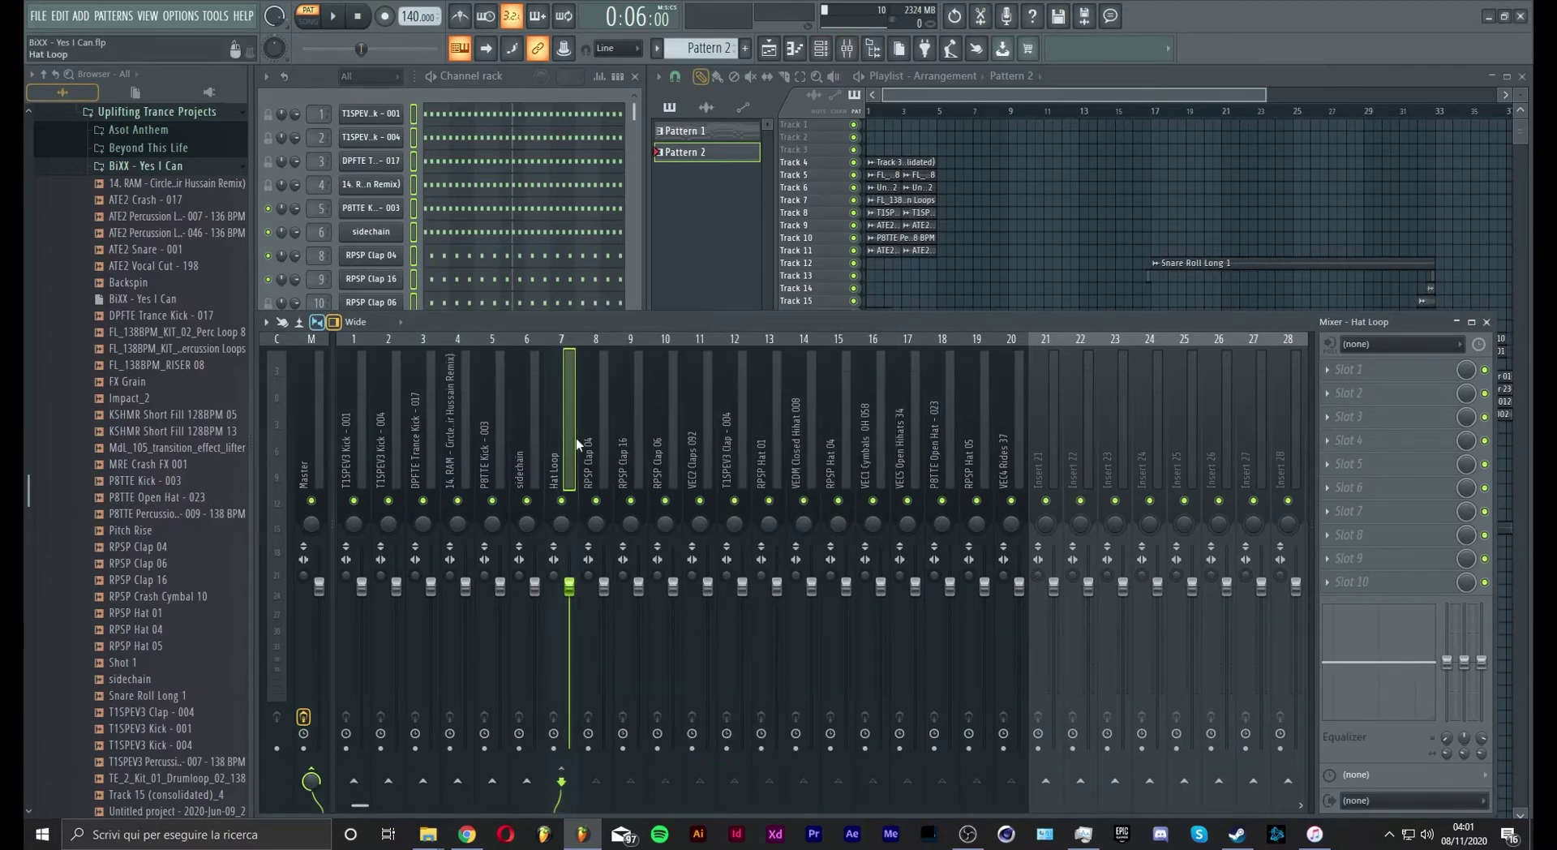
Step: Add mixer separators before the Hat Loop track and before the sidechain track
right_click(576, 438)
left_click(613, 639)
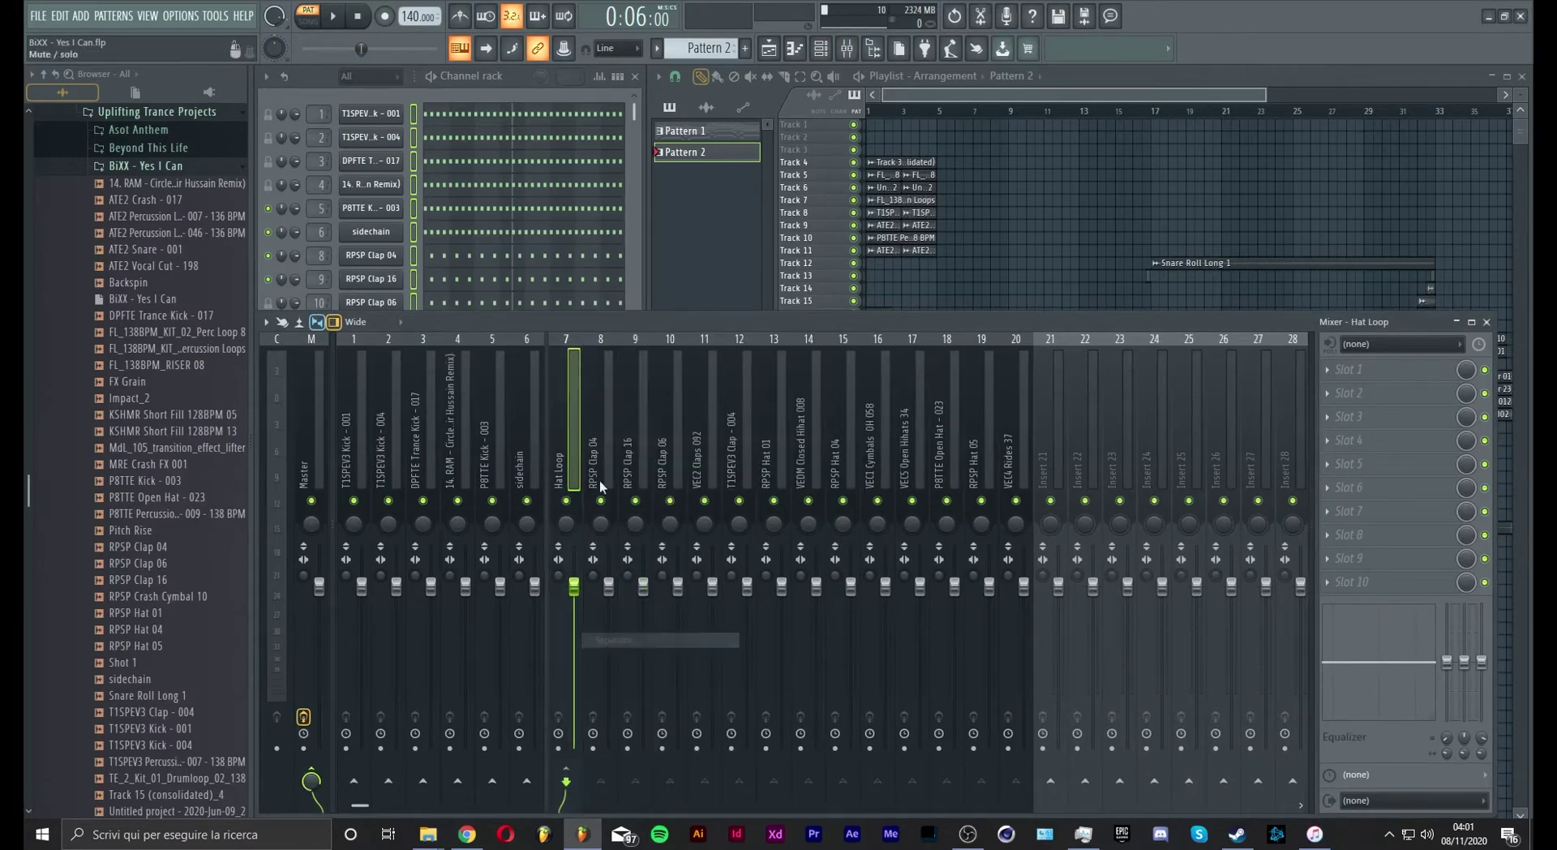
left_click(593, 445)
left_click(535, 444)
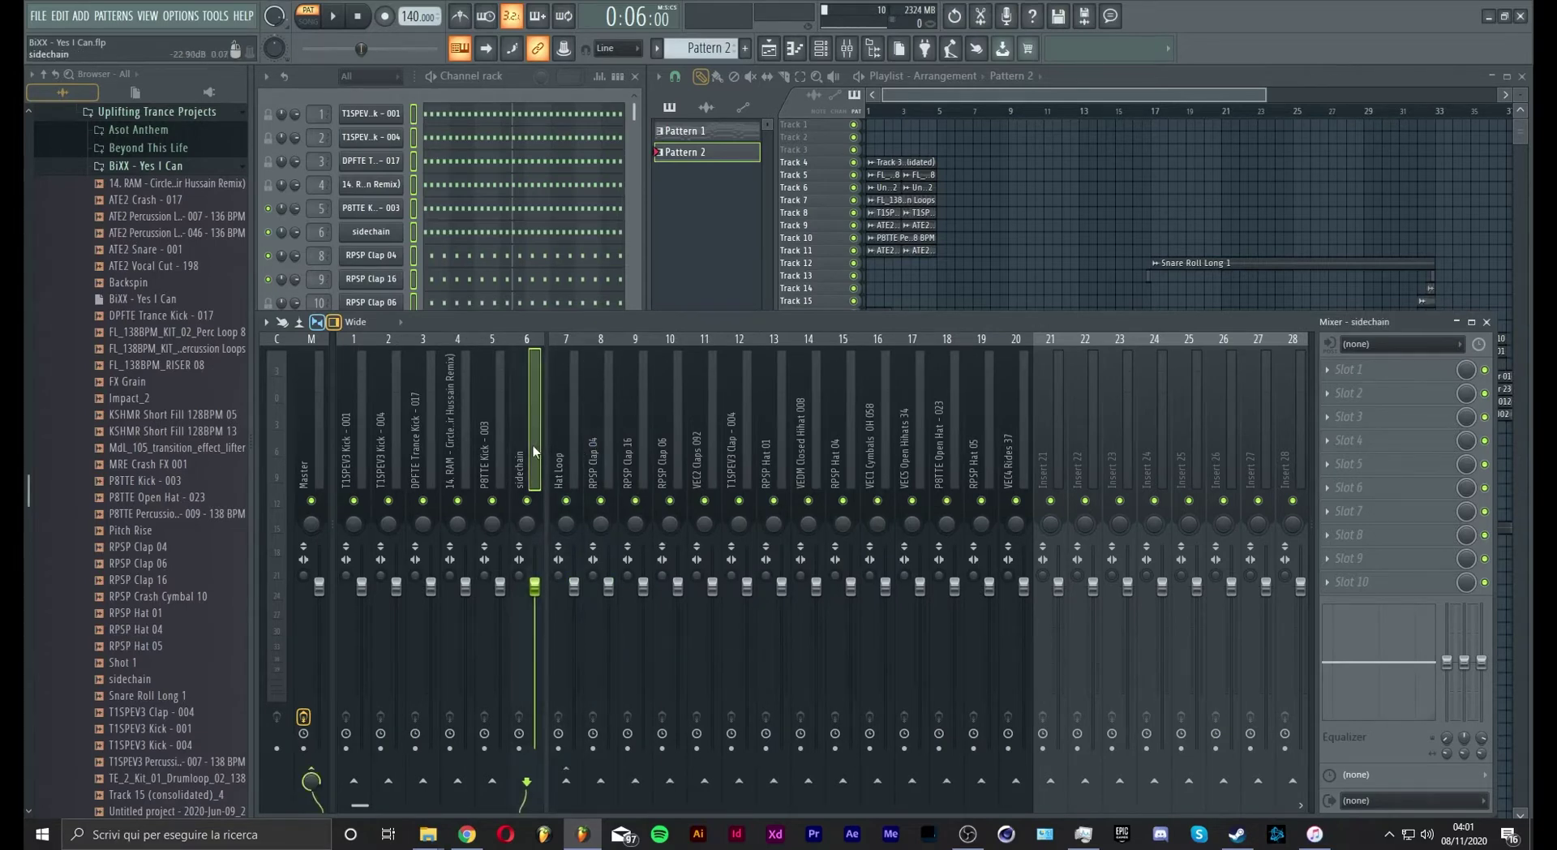
right_click(533, 445)
left_click(593, 639)
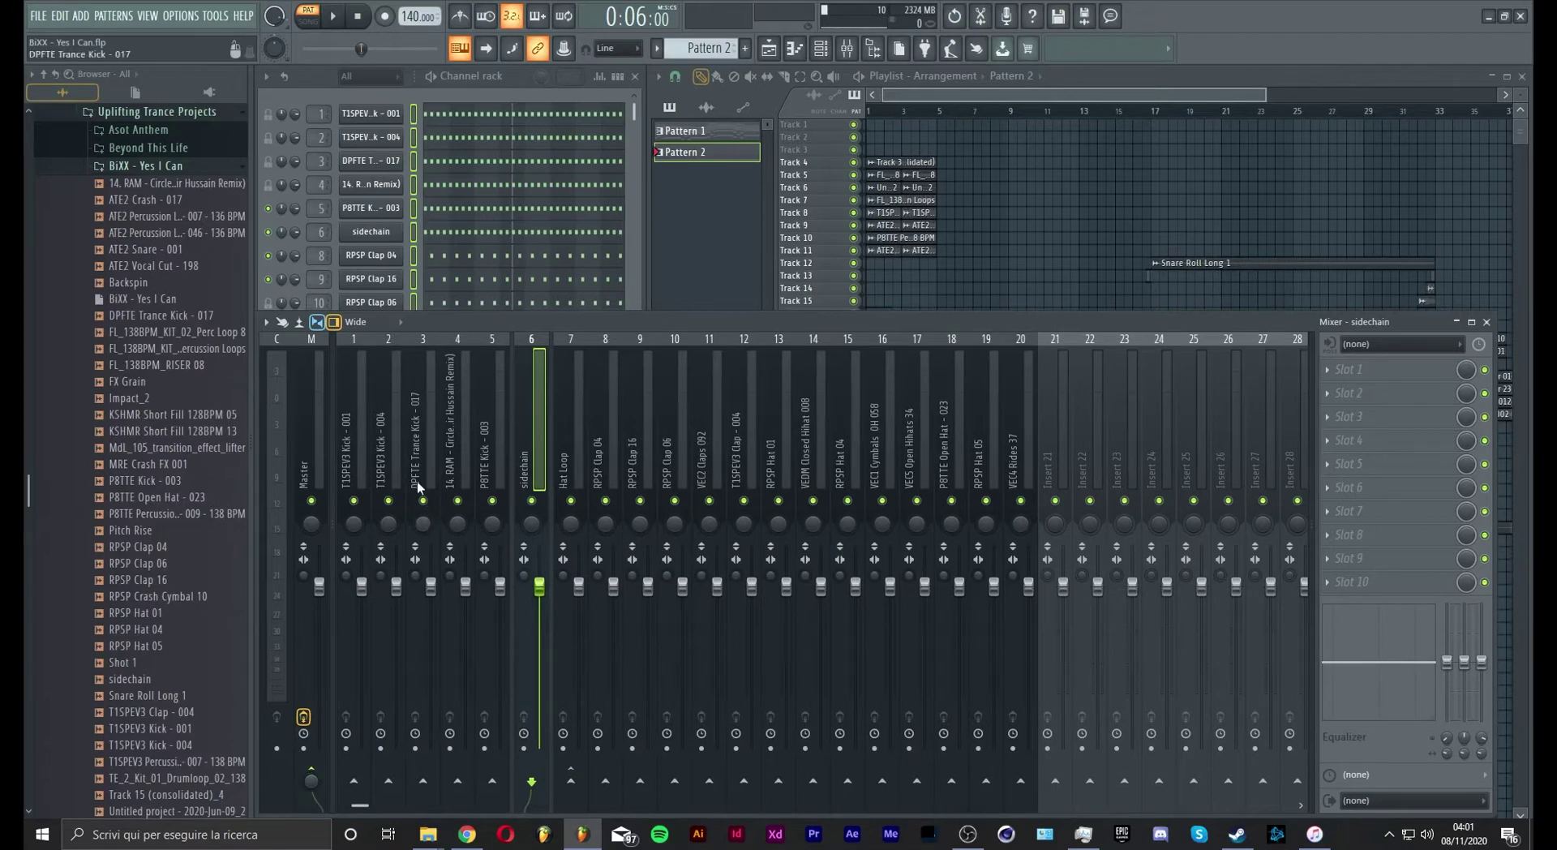
Step: During playback, solo Hat Loop, lower RPSP Clap 04's volume and set RPSP Clap 16's volume to 71% (-7.0 dB), auditioning each clap
left_click(494, 445)
key("space")
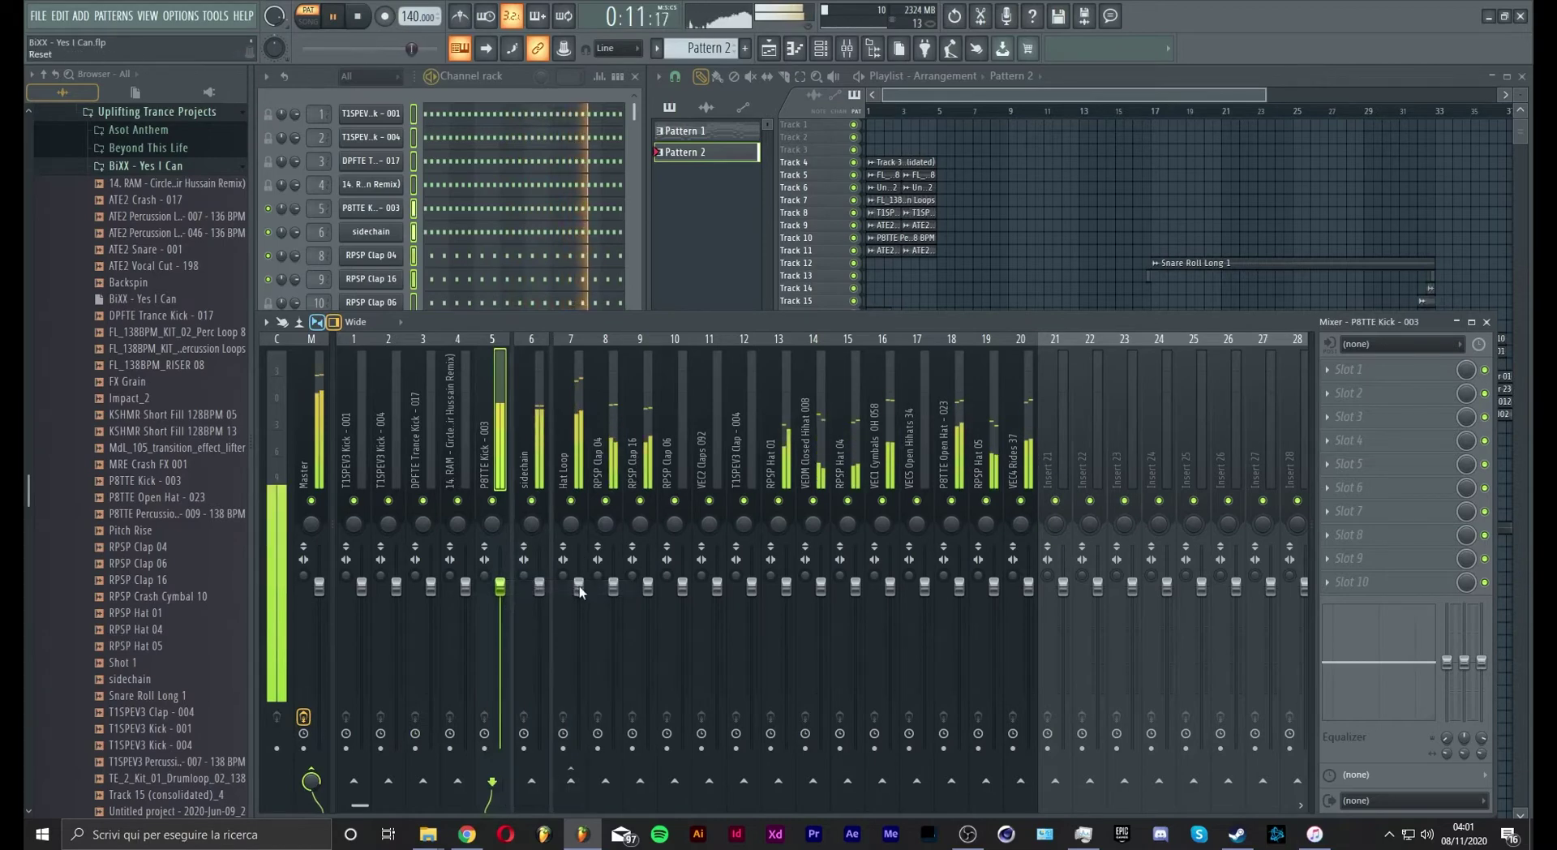
right_click(571, 502)
left_click(605, 501)
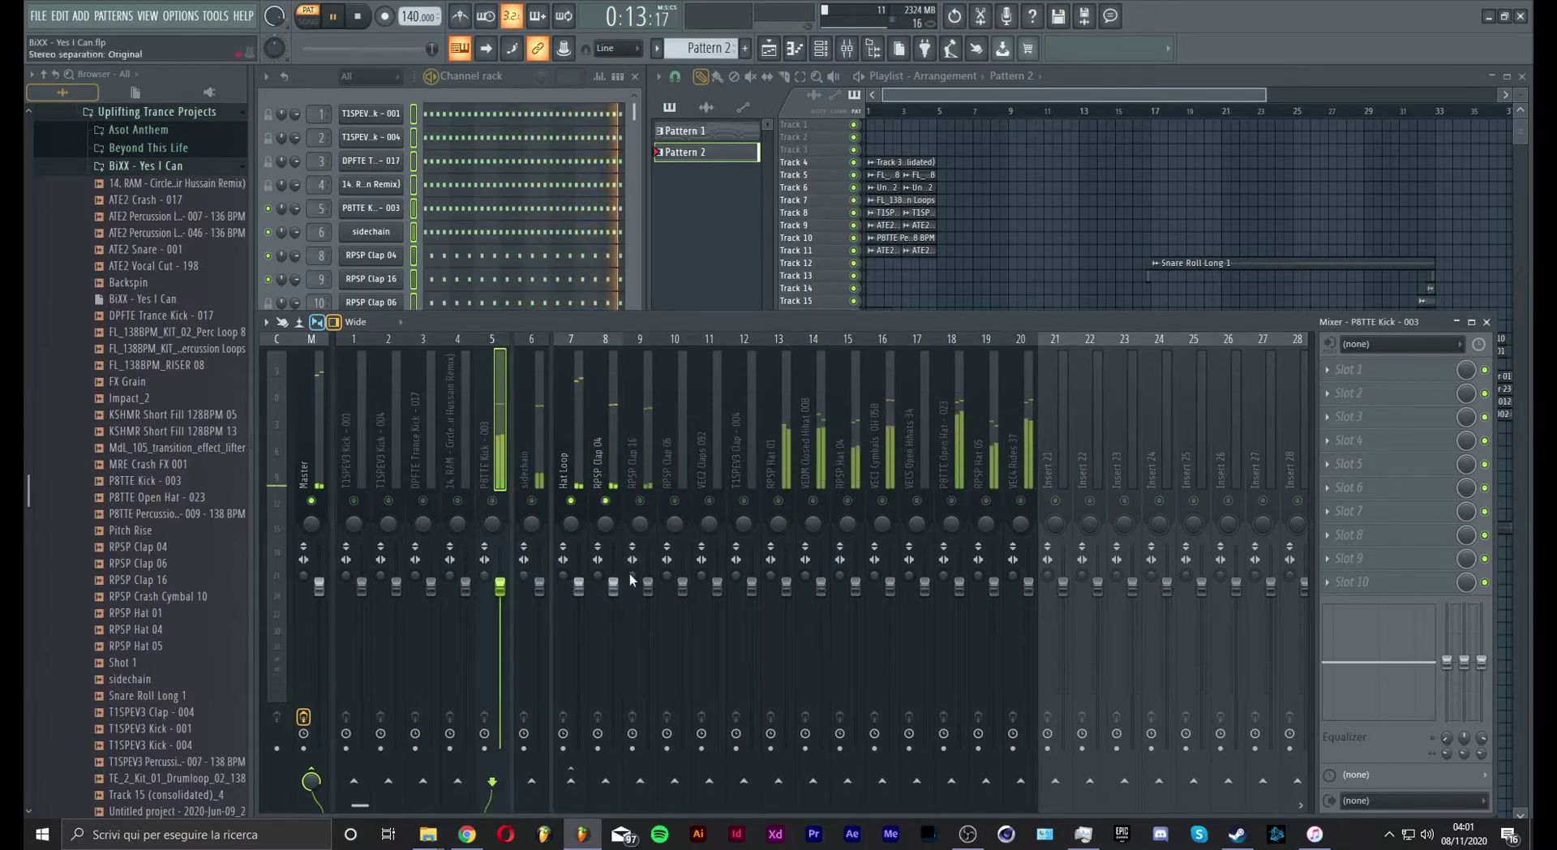
left_click_drag(614, 586, 648, 633)
left_click(640, 500)
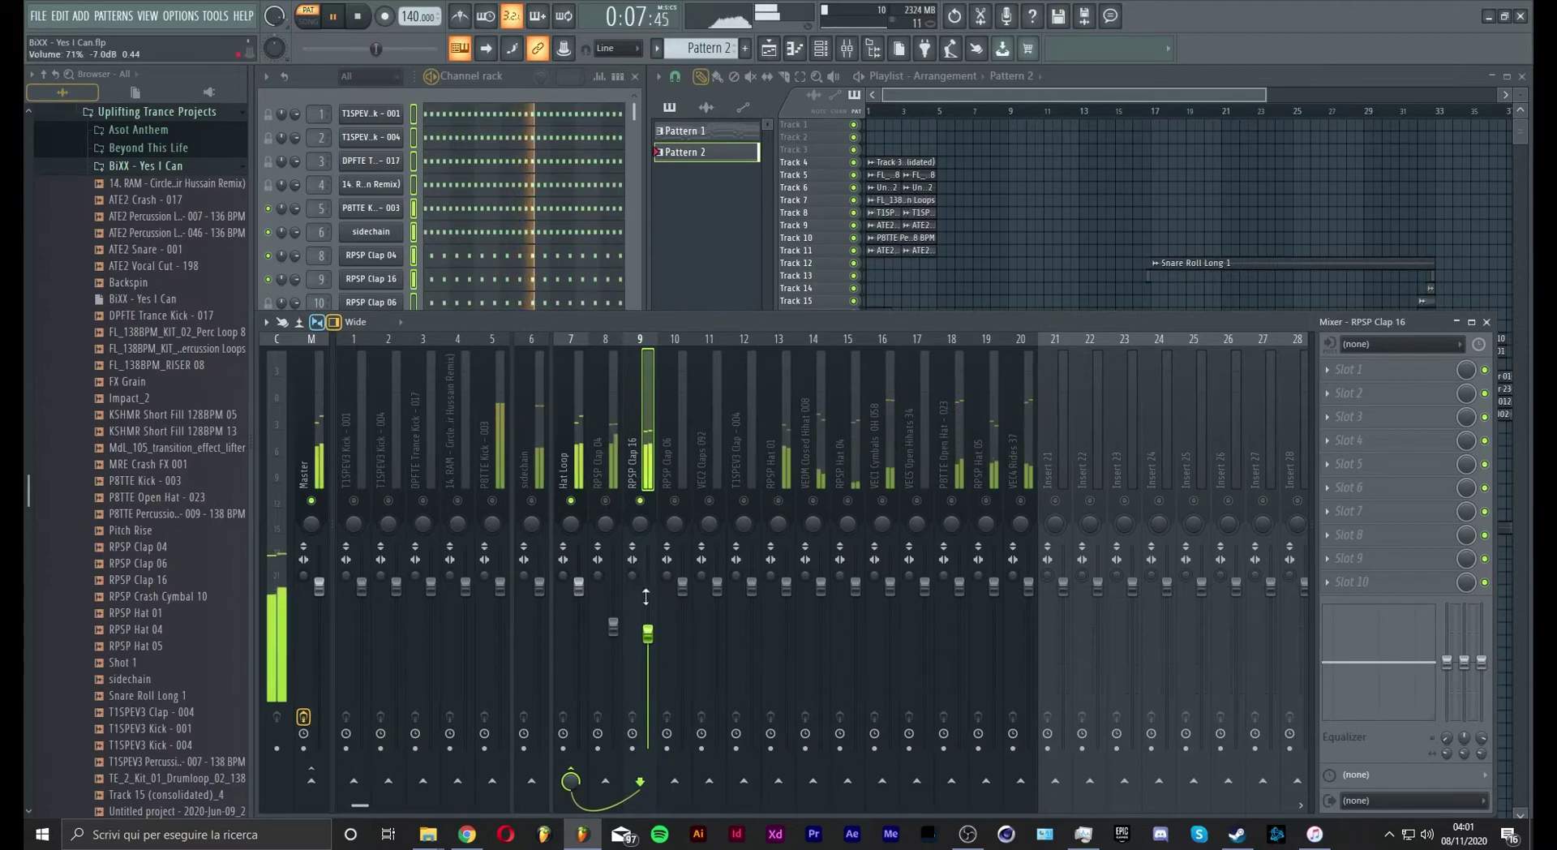
Step: Load Fruity Stereo Enhancer in RPSP Clap 16's first effect slot and set its phase offset to about 31.4 ms right
left_click(1334, 371)
mouse_move(1379, 390)
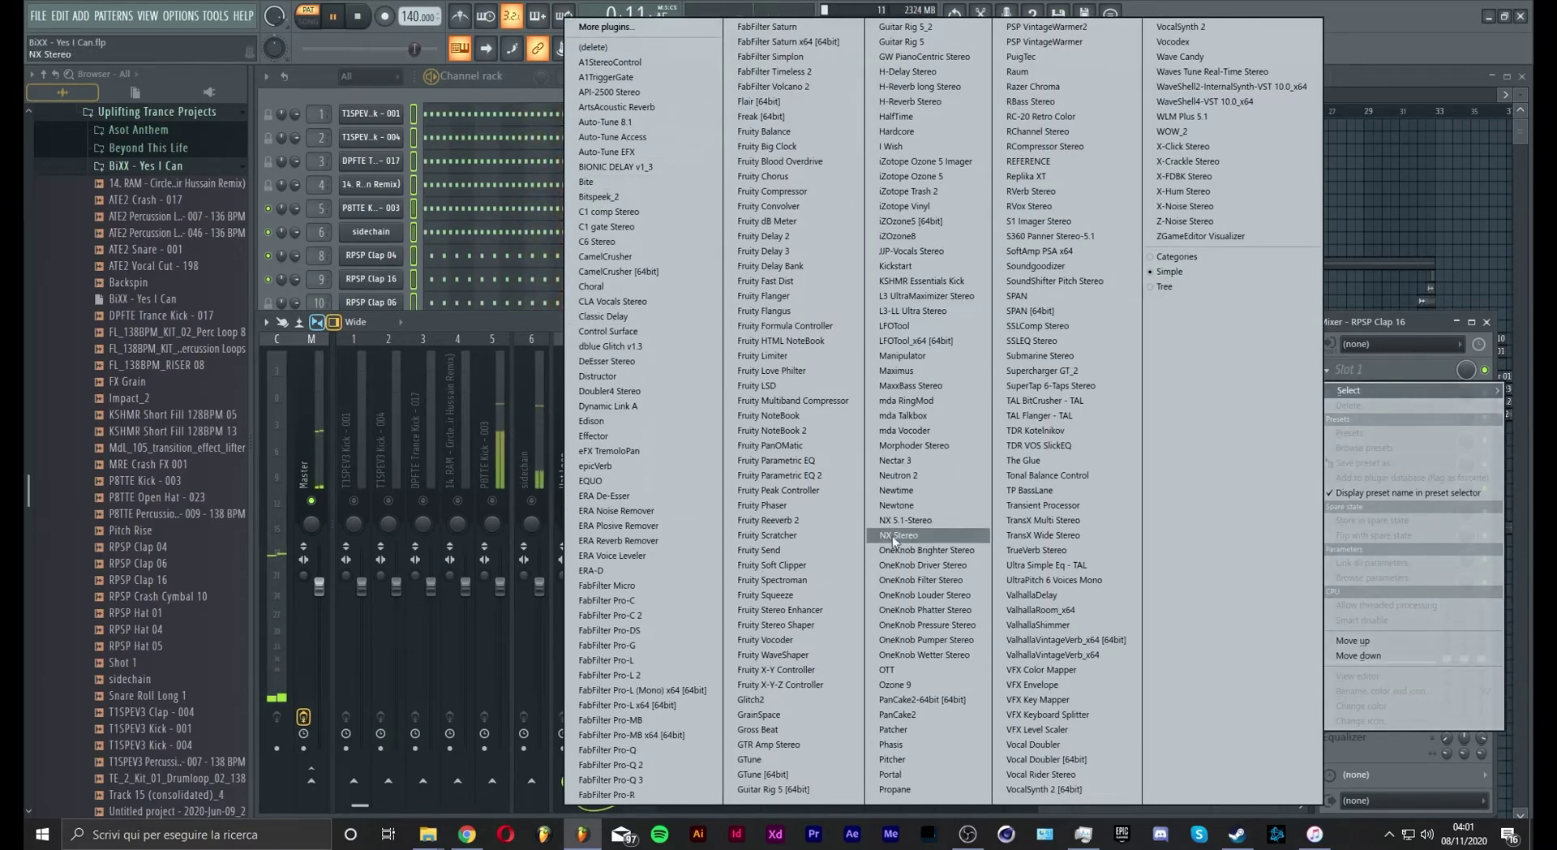
left_click(836, 611)
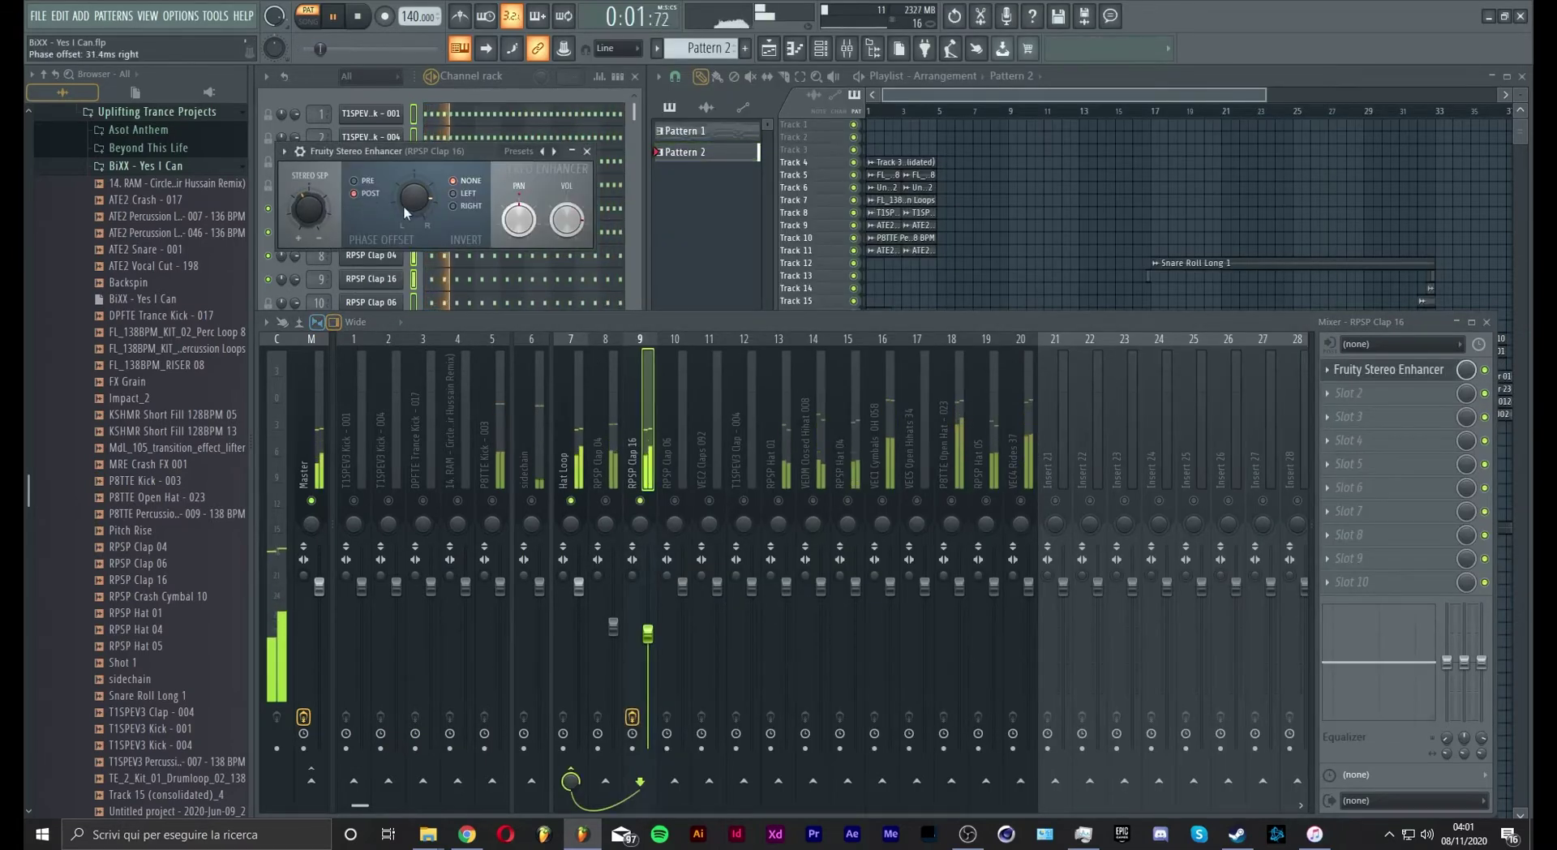
left_click(587, 151)
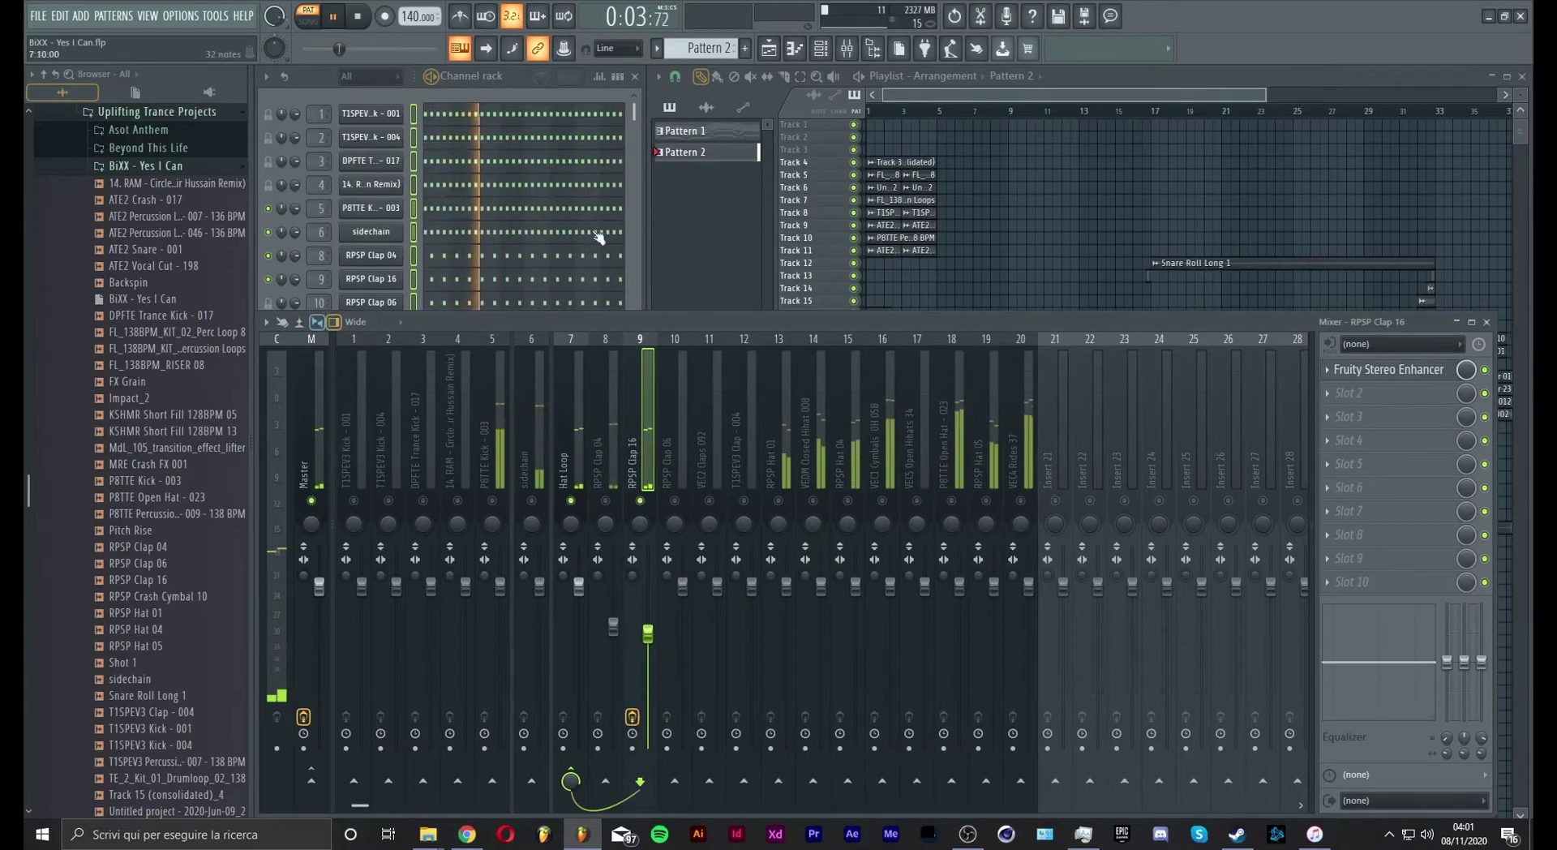
Step: Activate RPSP Clap 04 and P8TTE Kick - 003 in the mixer alongside RPSP Clap 16 to hear them together
left_click(606, 500)
left_click(640, 500)
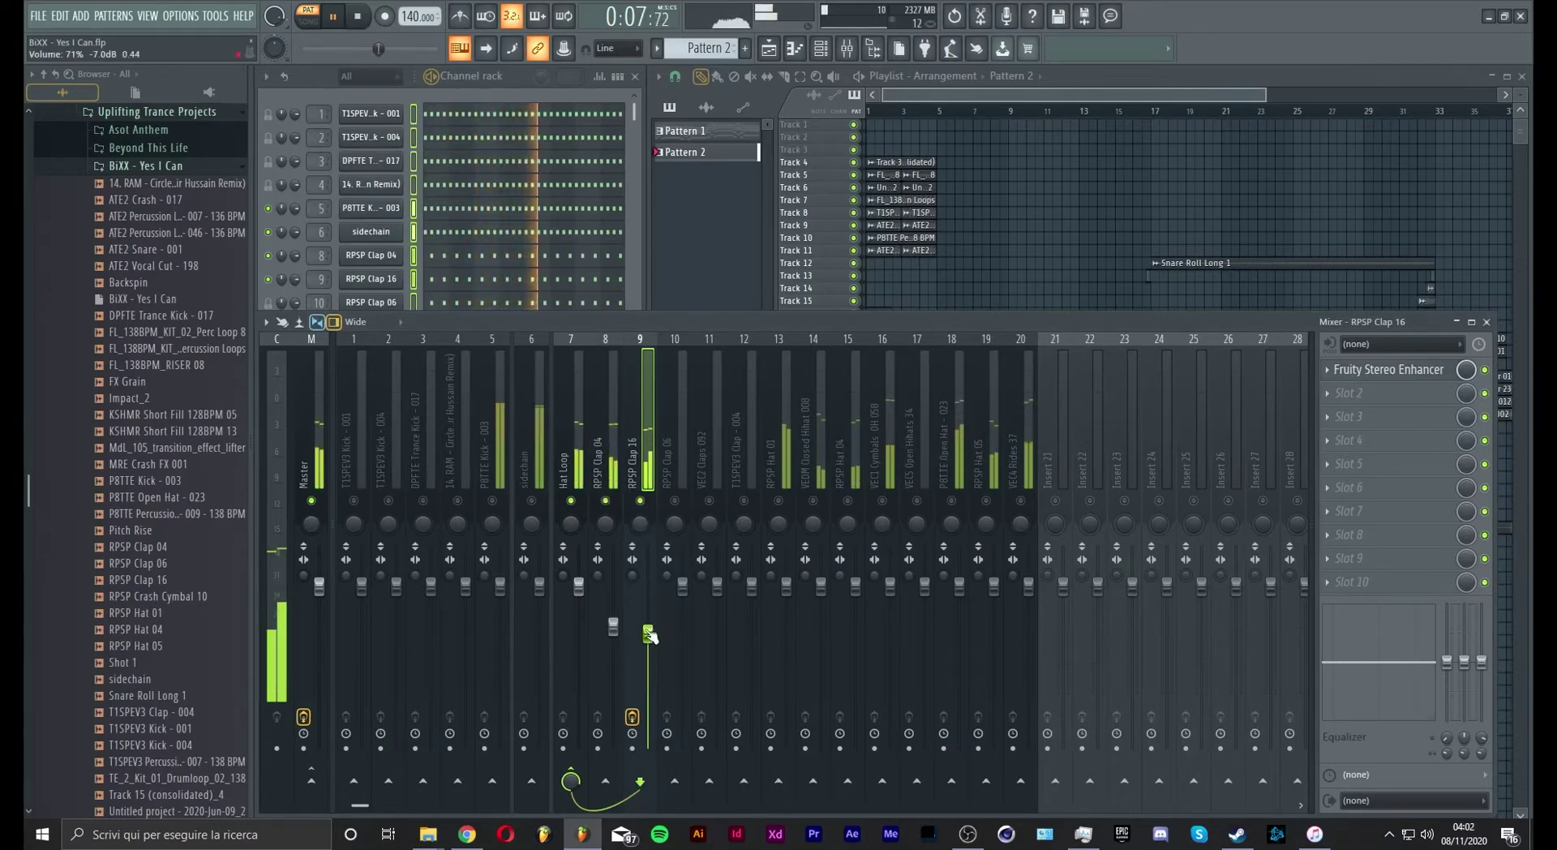
left_click(631, 304)
scroll(576, 305, "down", 5)
scroll(503, 313, "up", 3)
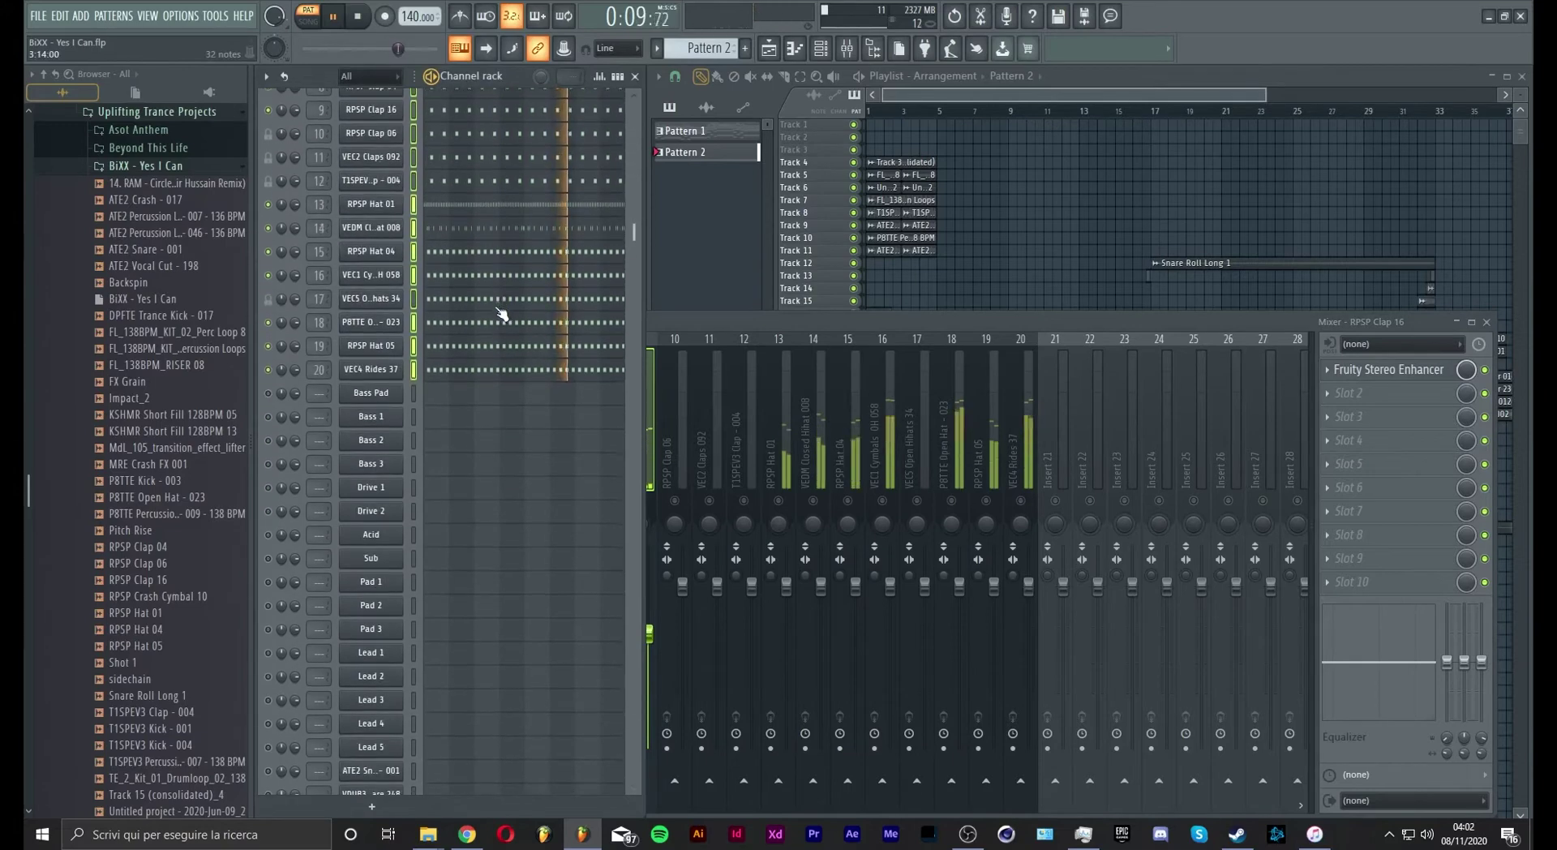
left_click(692, 323)
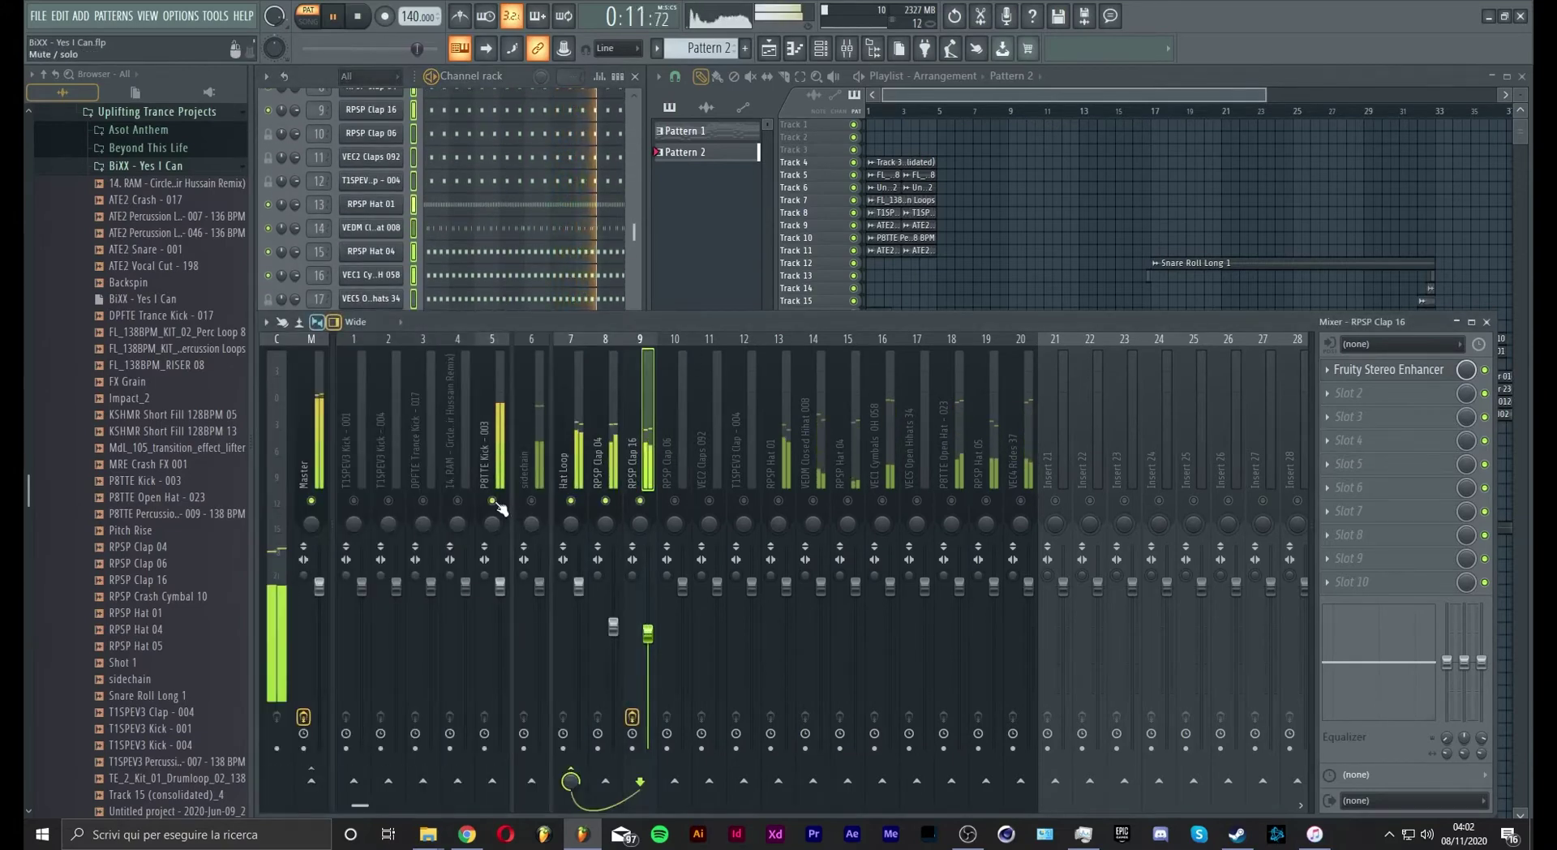
left_click(492, 500)
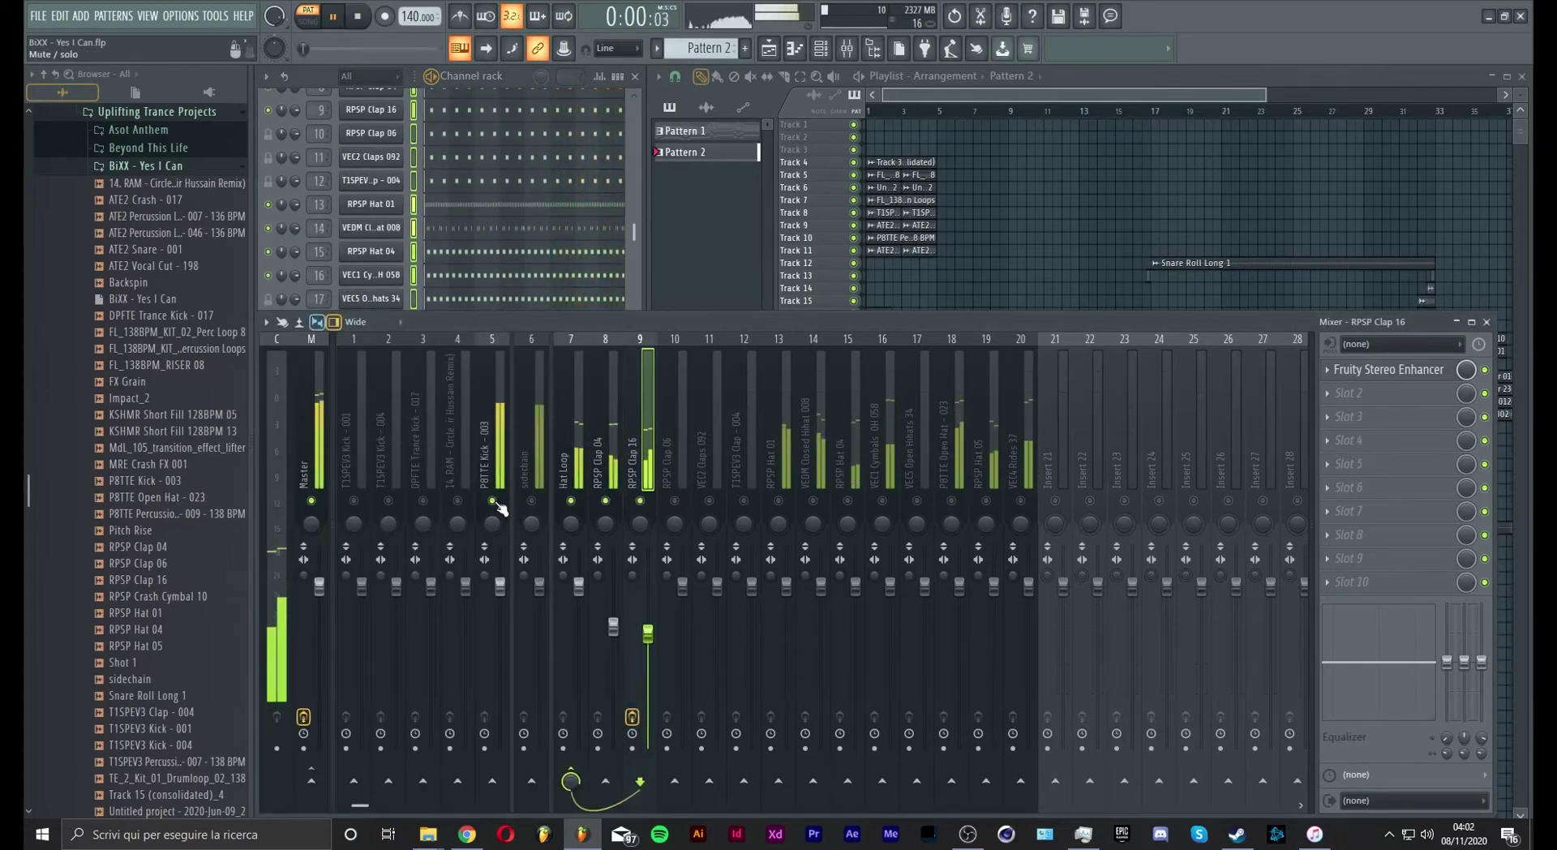
Step: Try RPSP Clap 06, VEC2 Claps 092 and T1SPEV3 Clap - 004 in the mix by toggling their mixer mutes
left_click(673, 500)
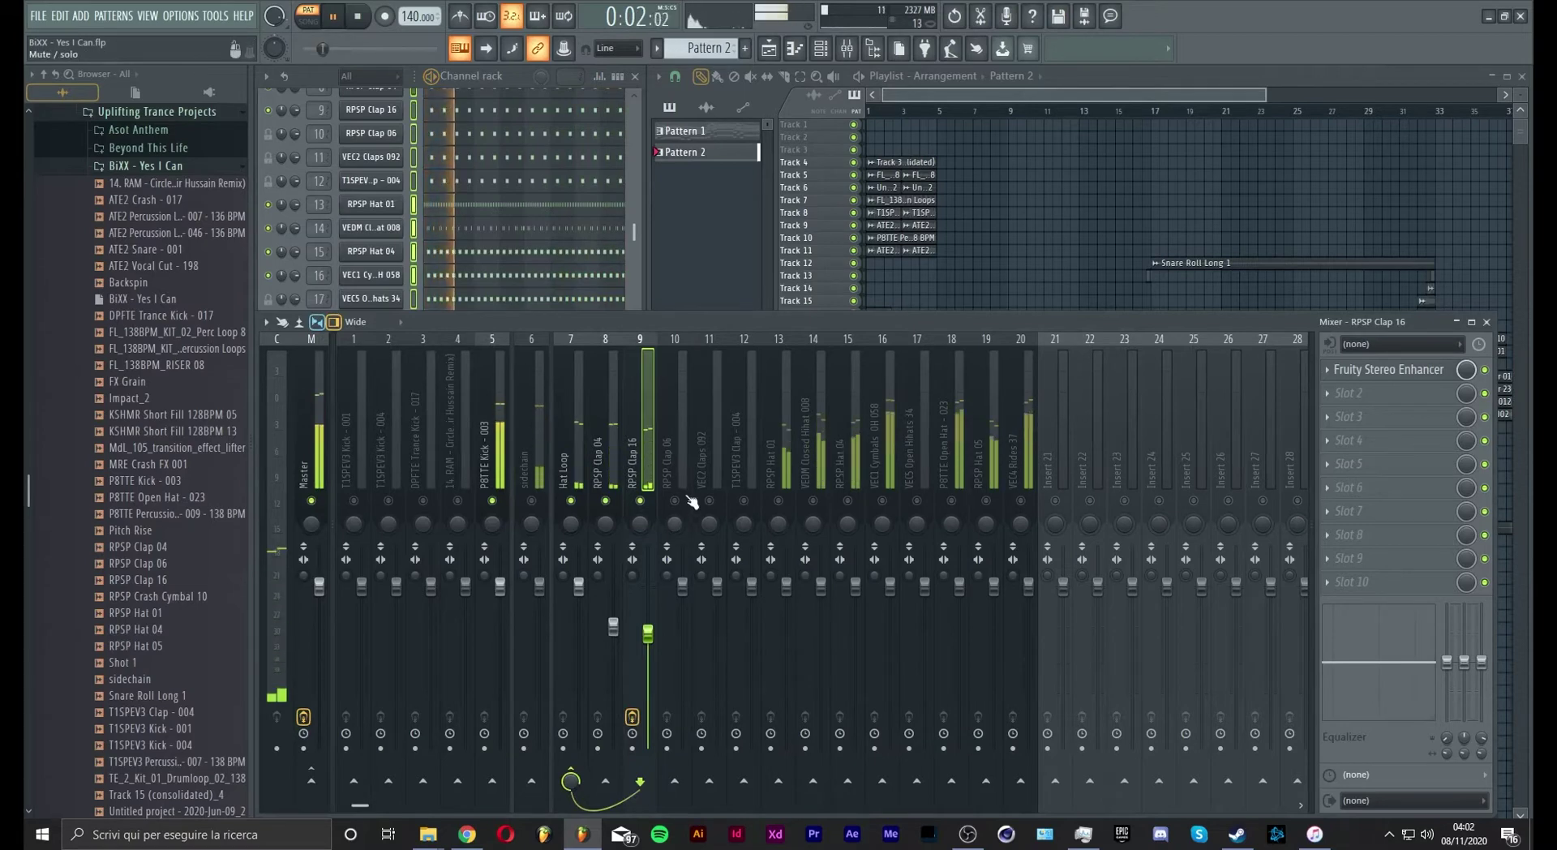
left_click(708, 500)
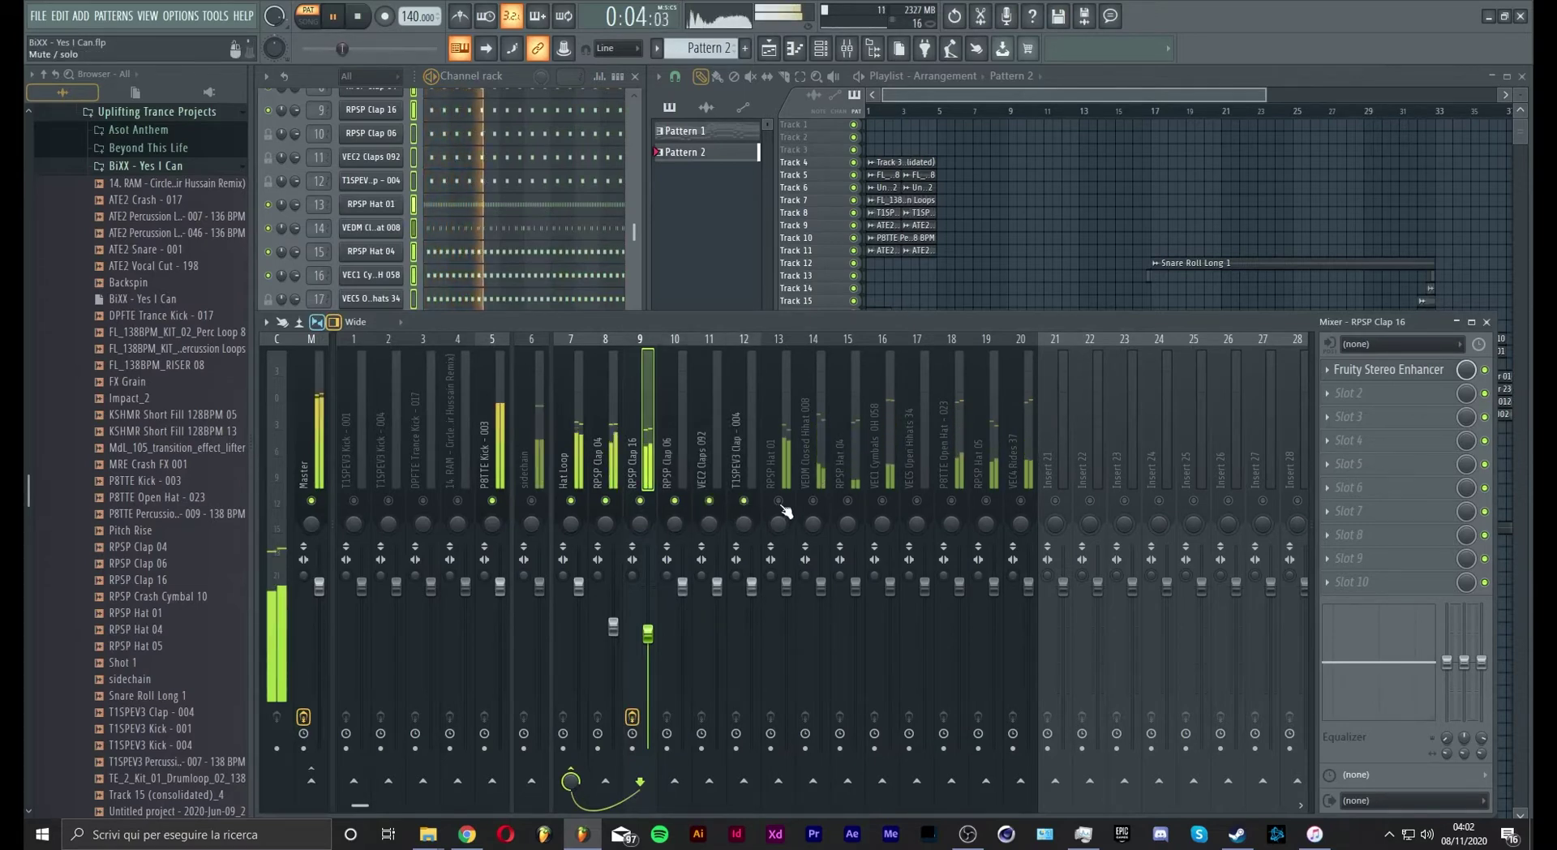
left_click(743, 500)
left_click(743, 501)
left_click(708, 500)
left_click(675, 500)
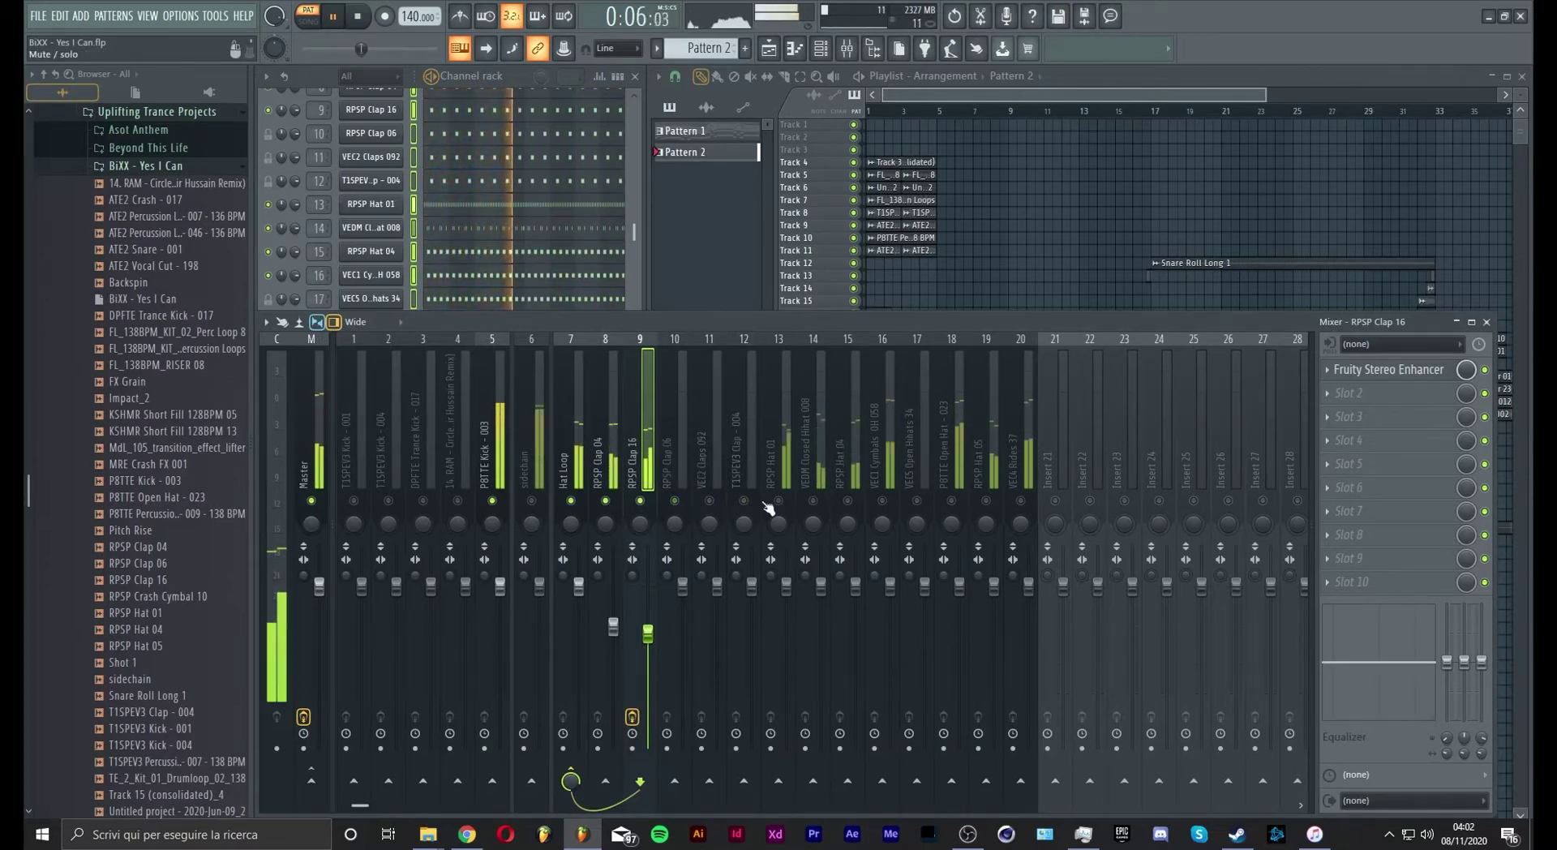
Step: Unmute RPSP Hat 01 and VEDM Closed Hihat 008, lowering Hat 01's volume and setting the closed hi-hat to about 54% (-11.6 dB)
left_click(778, 500)
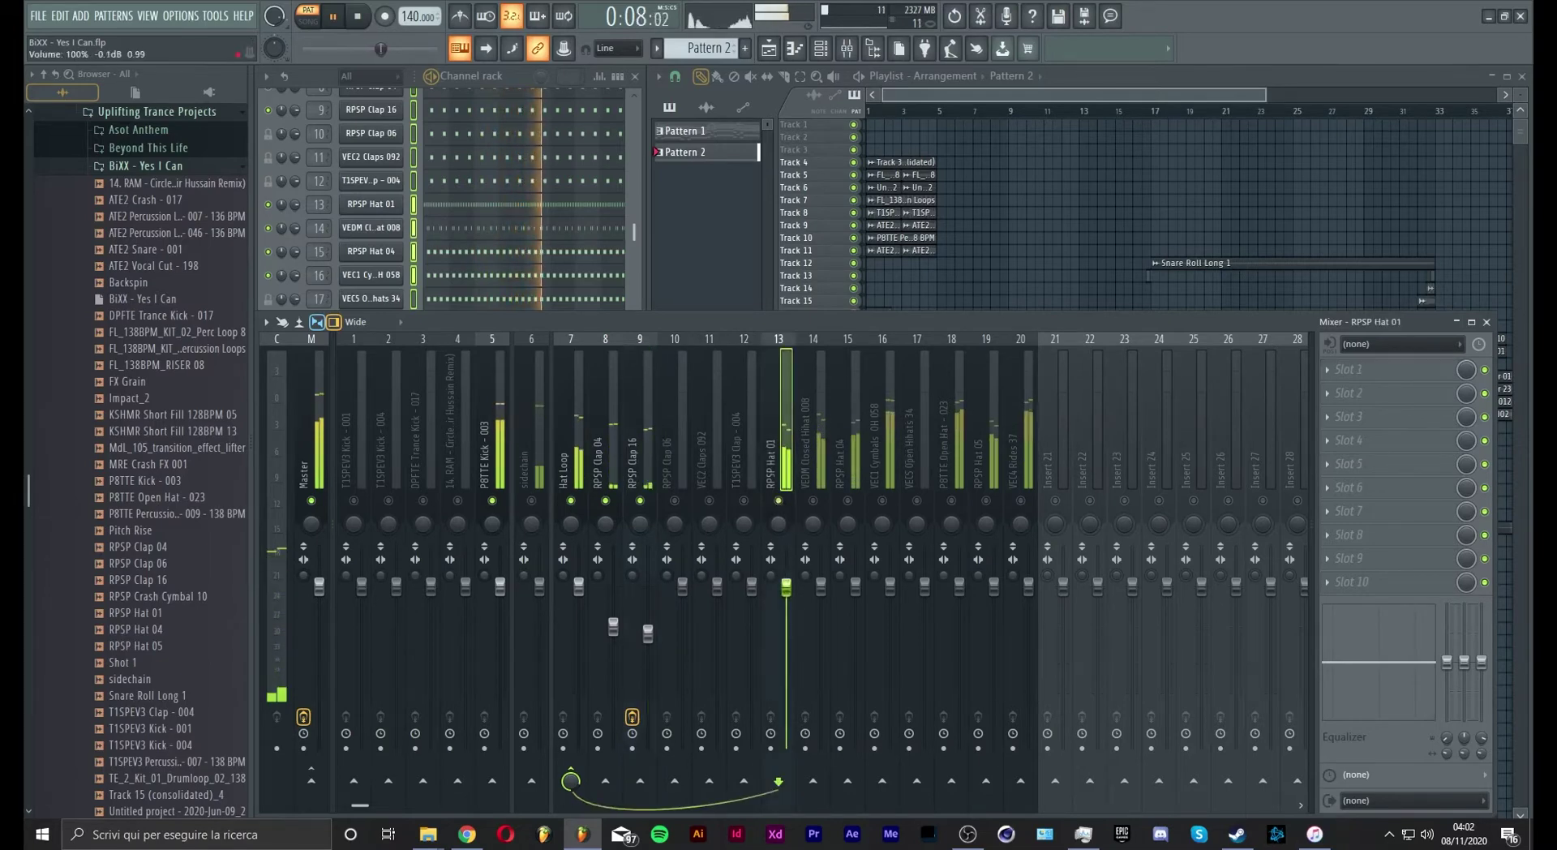
left_click_drag(786, 586, 786, 621)
left_click(813, 500)
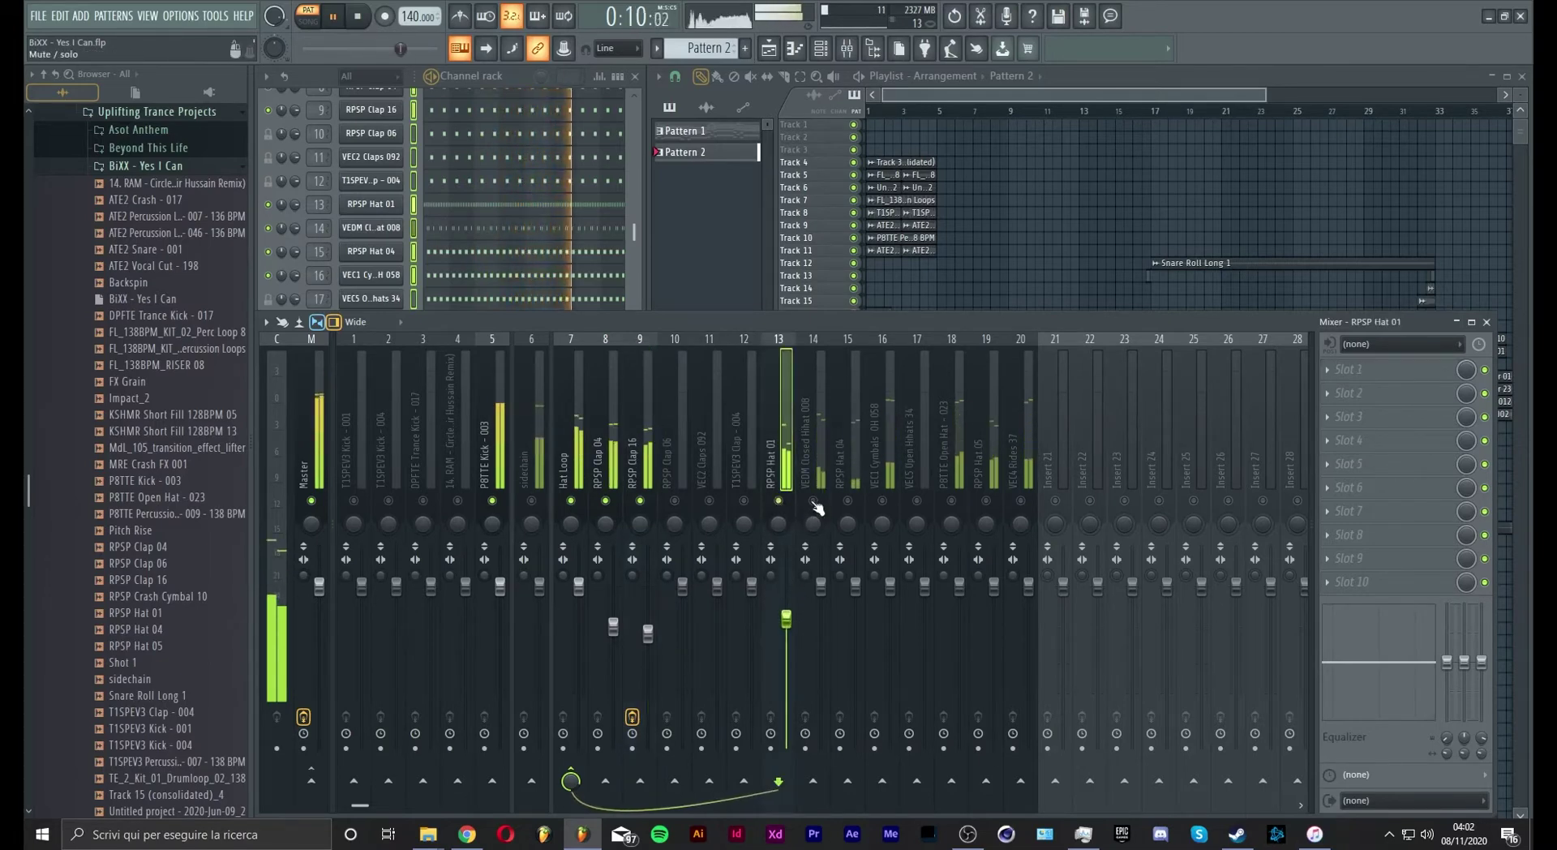
left_click_drag(824, 596, 821, 643)
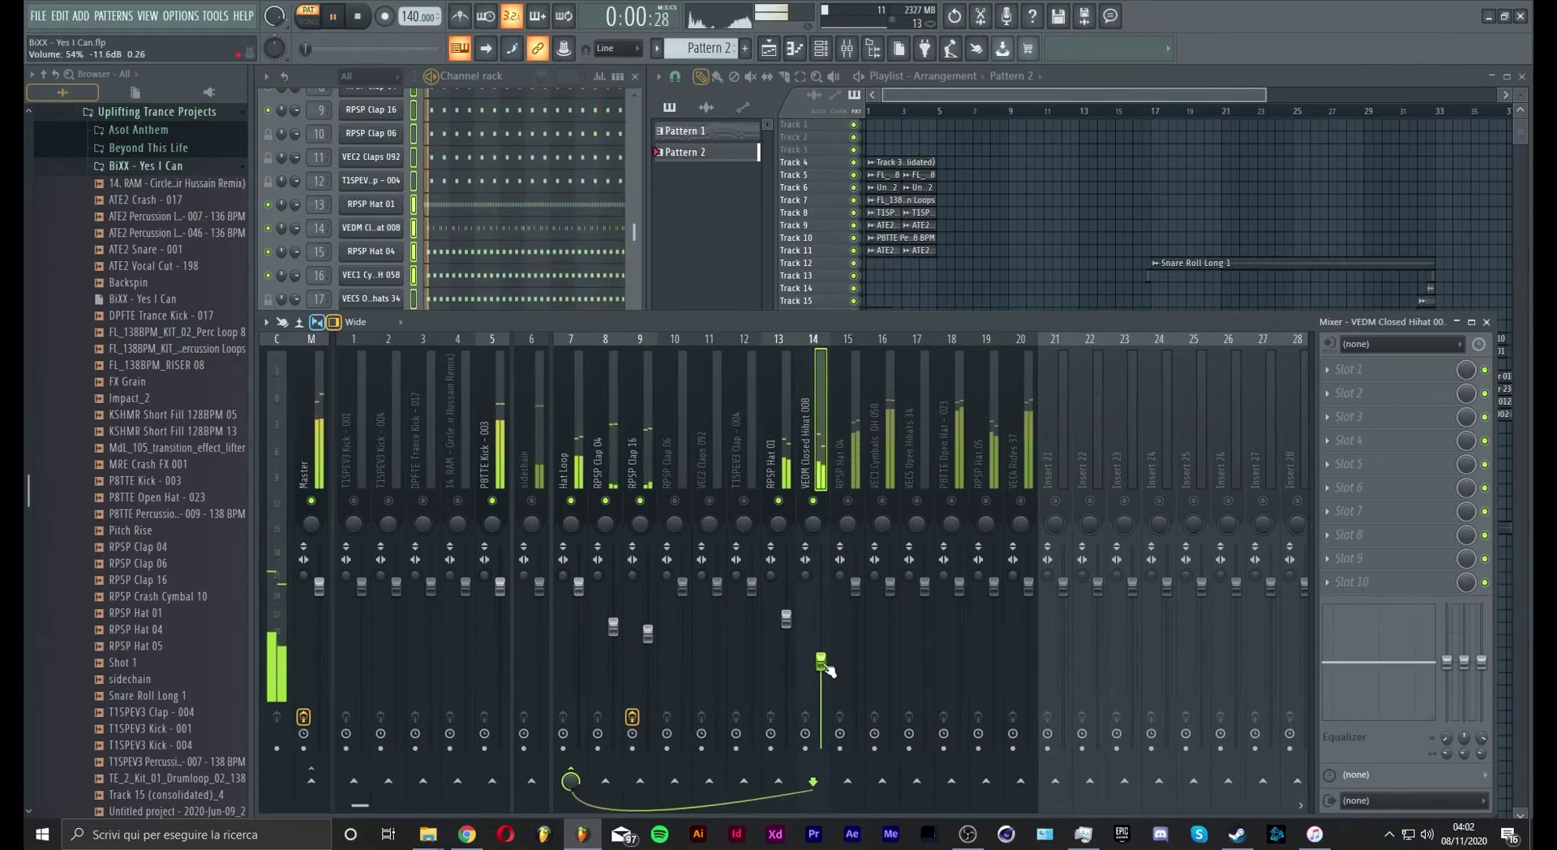
Step: Unmute RPSP Hat 04 and VEC1 Cymbals OH 058, lower RPSP Hat 04 slightly and set the cymbals to about 44% (-14.5 dB)
left_click(849, 501)
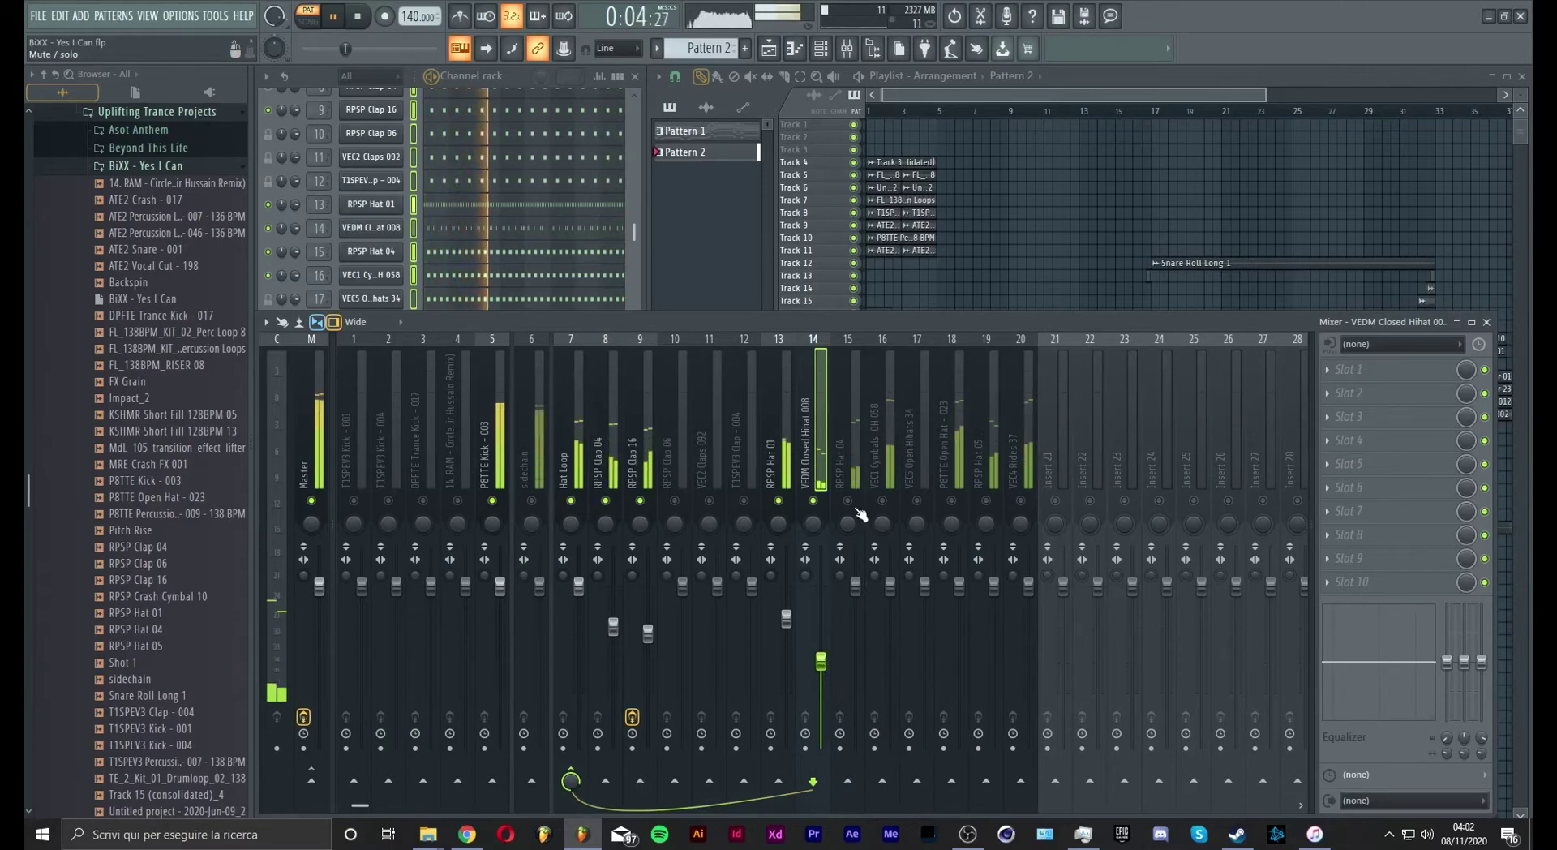
left_click_drag(856, 587, 866, 638)
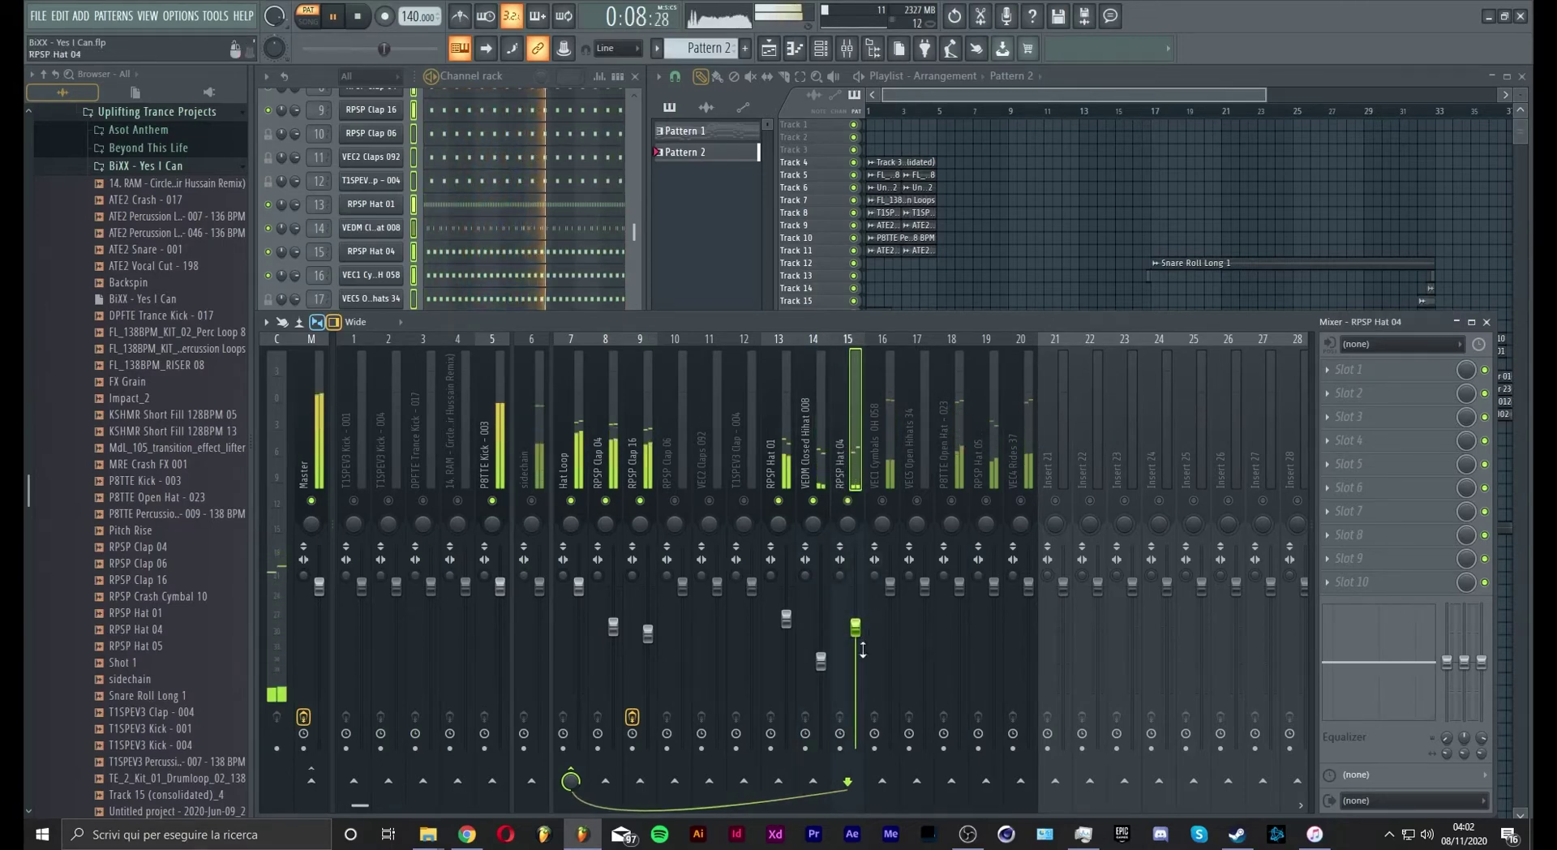
left_click(882, 501)
left_click_drag(889, 585, 889, 660)
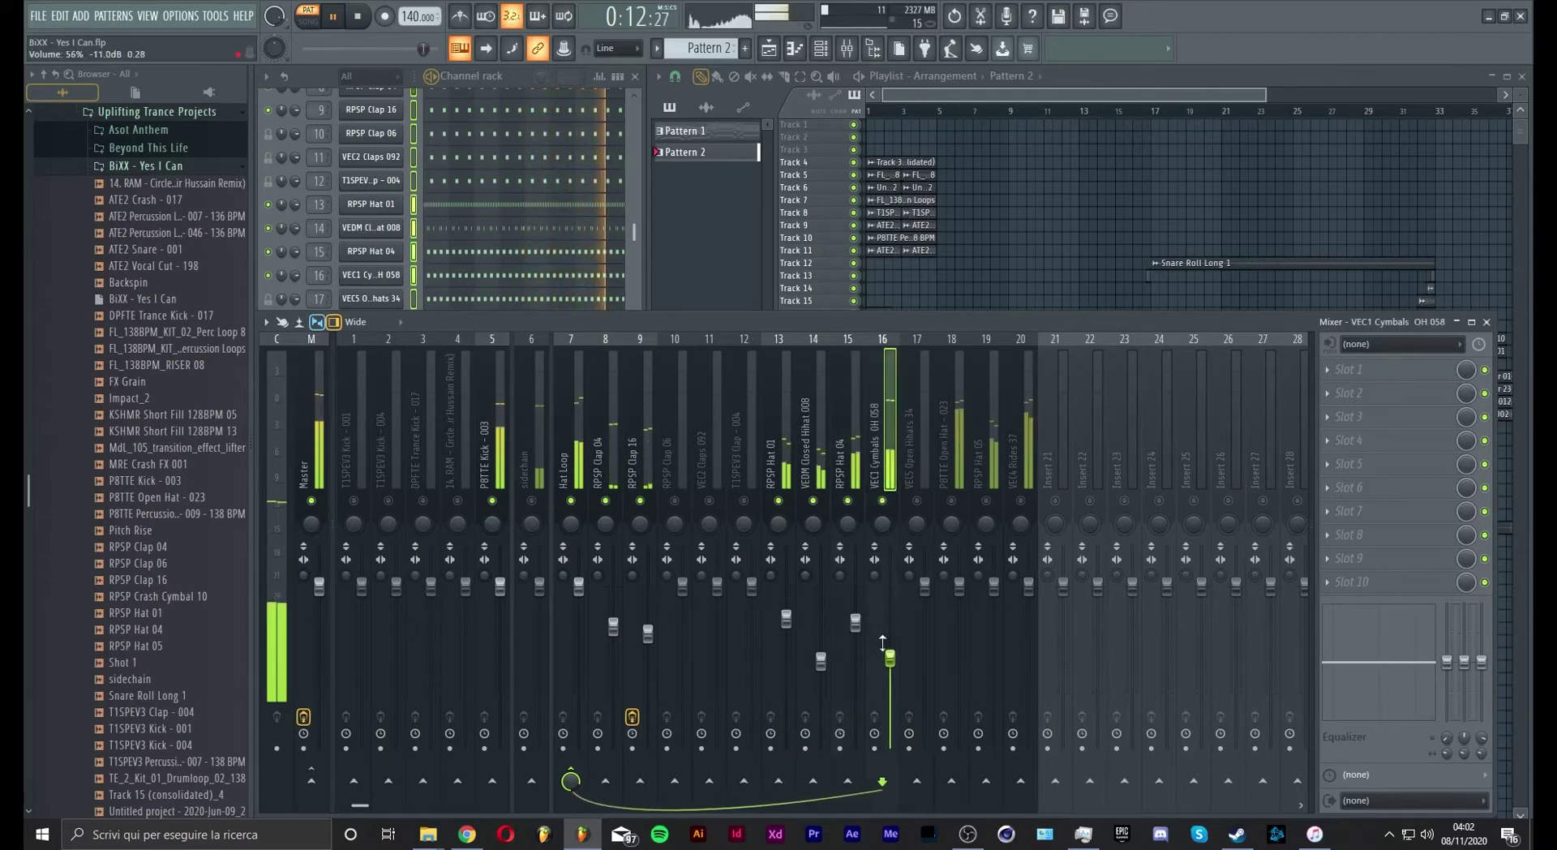
left_click_drag(855, 621, 855, 605)
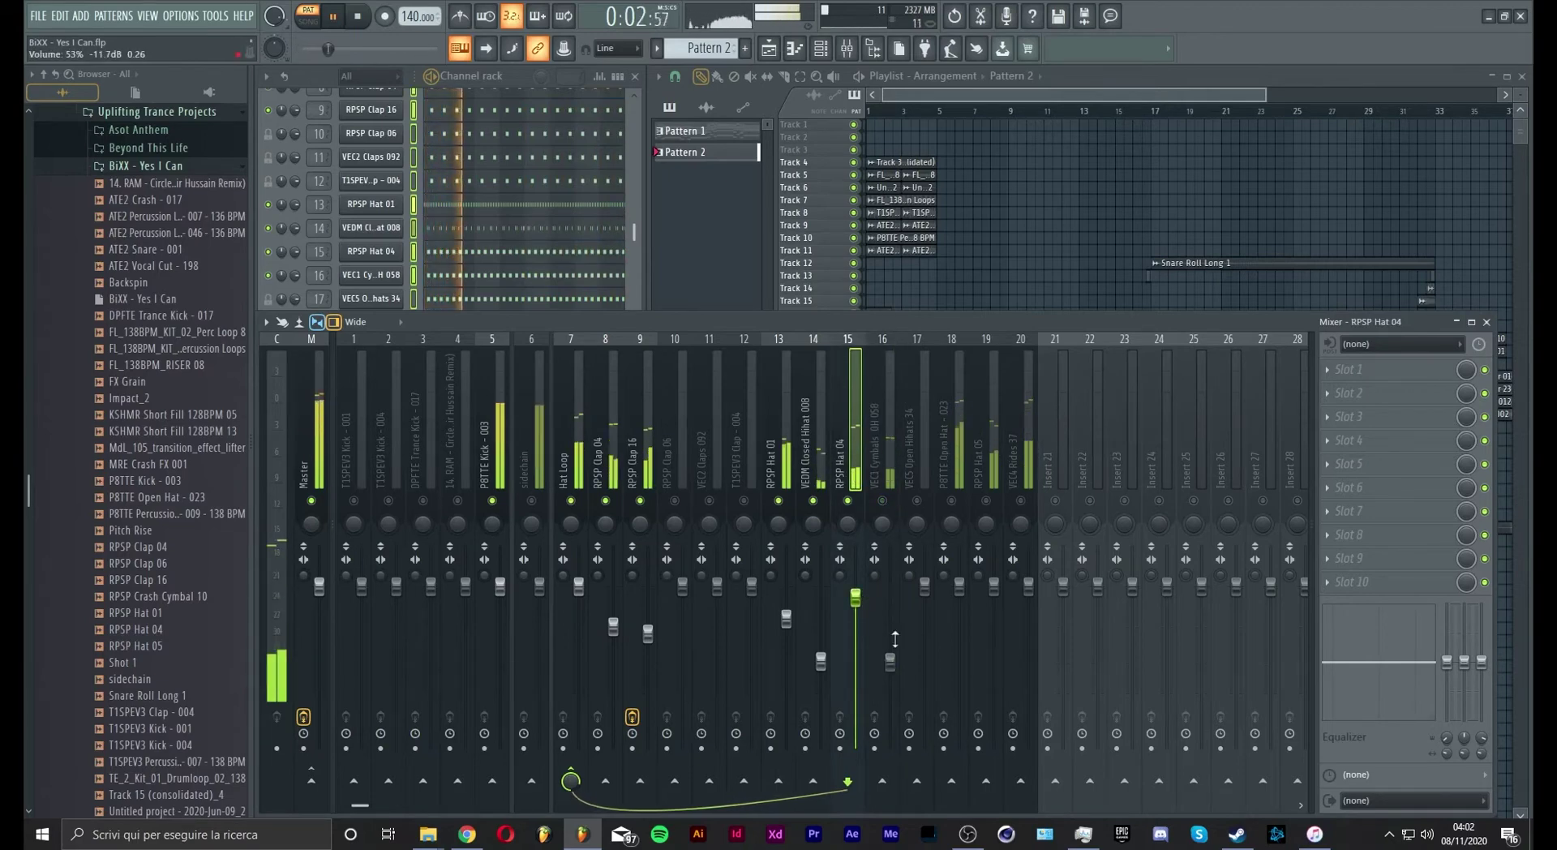
left_click_drag(895, 639, 897, 674)
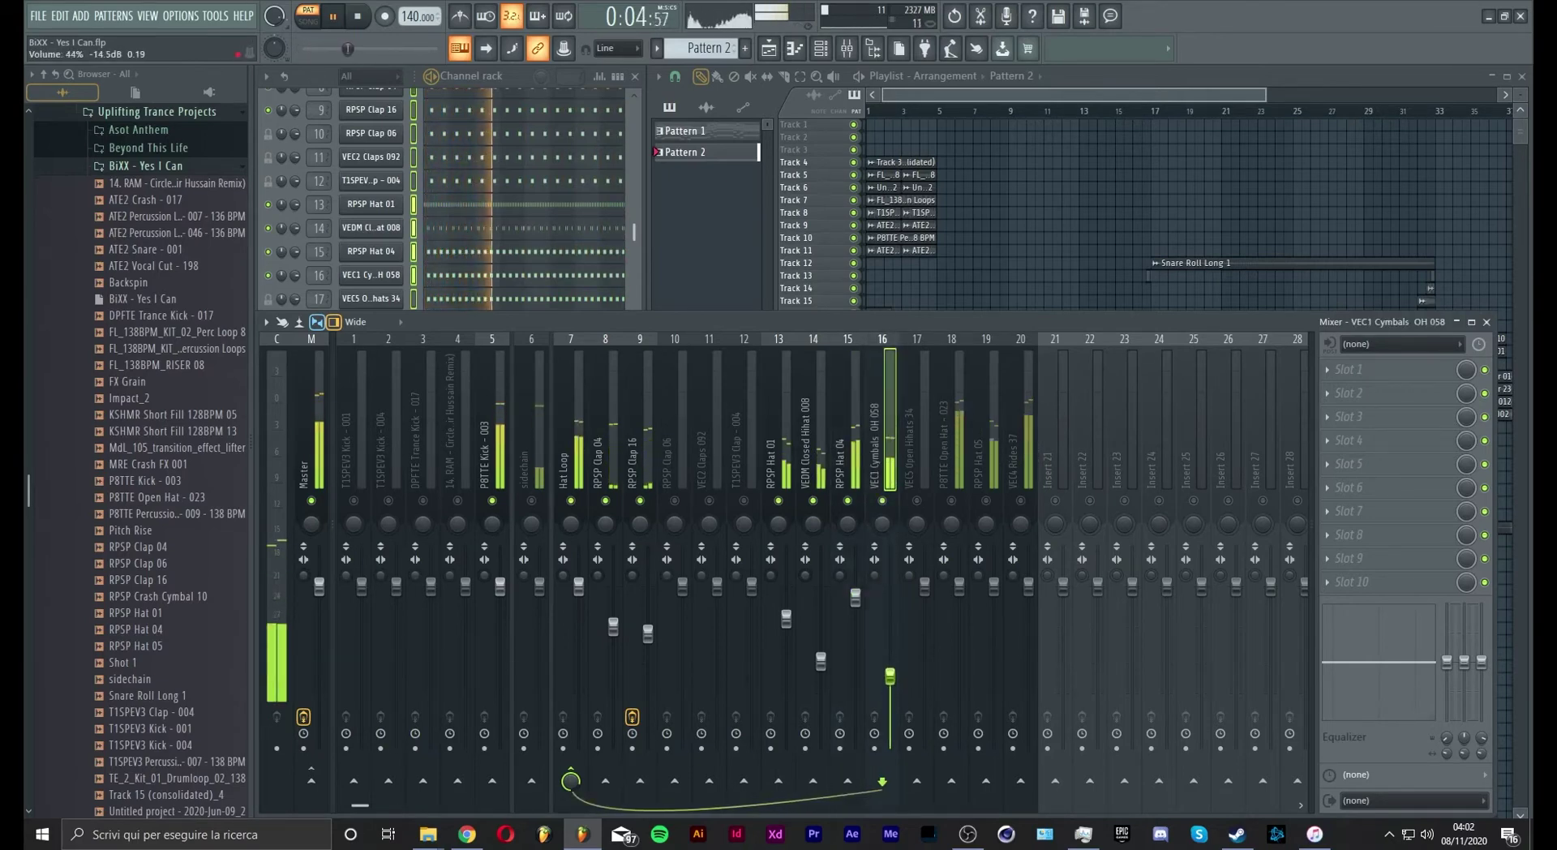
Step: Unmute VEC5 Open Hihats 34, P8TTE Open Hat - 023, RPSP Hat 05 and VEC4 Rides 37, and lower the volumes of the last three
left_click(921, 502)
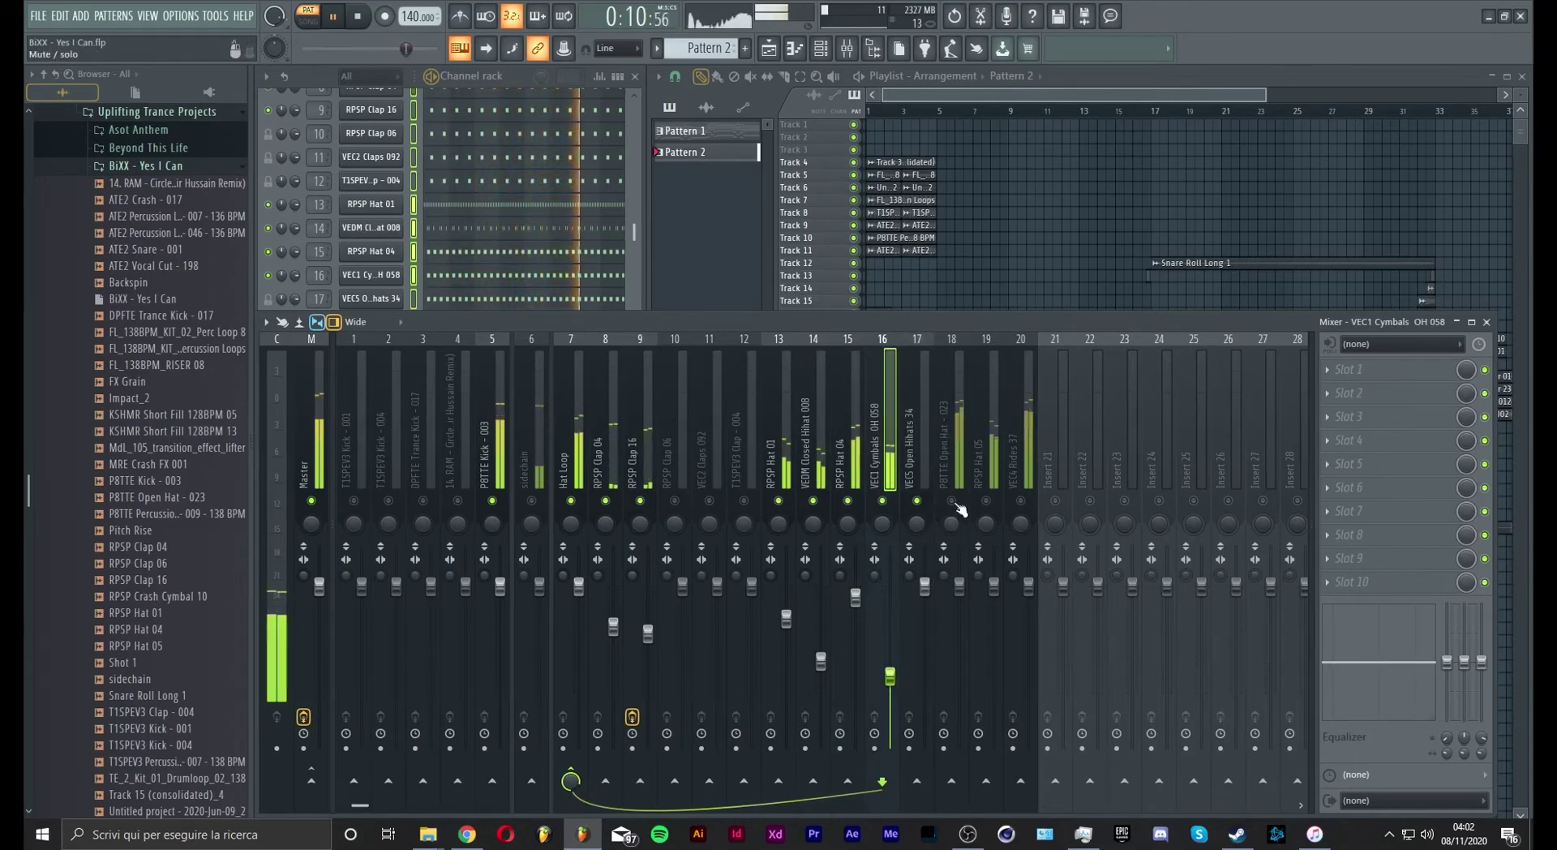
left_click_drag(959, 585, 965, 677)
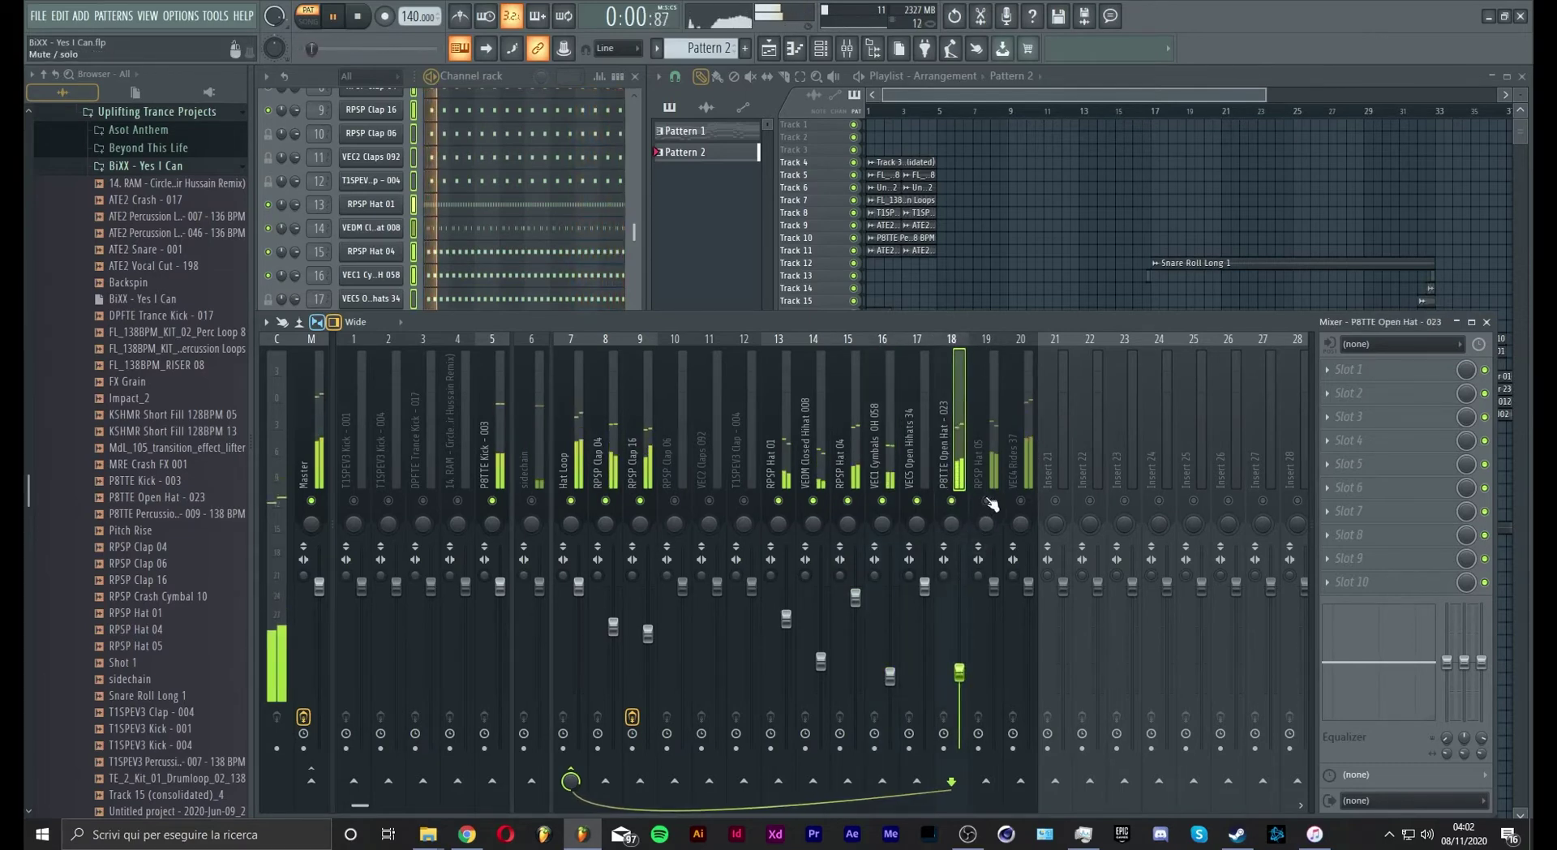
left_click_drag(993, 587, 1030, 677)
left_click(1019, 501)
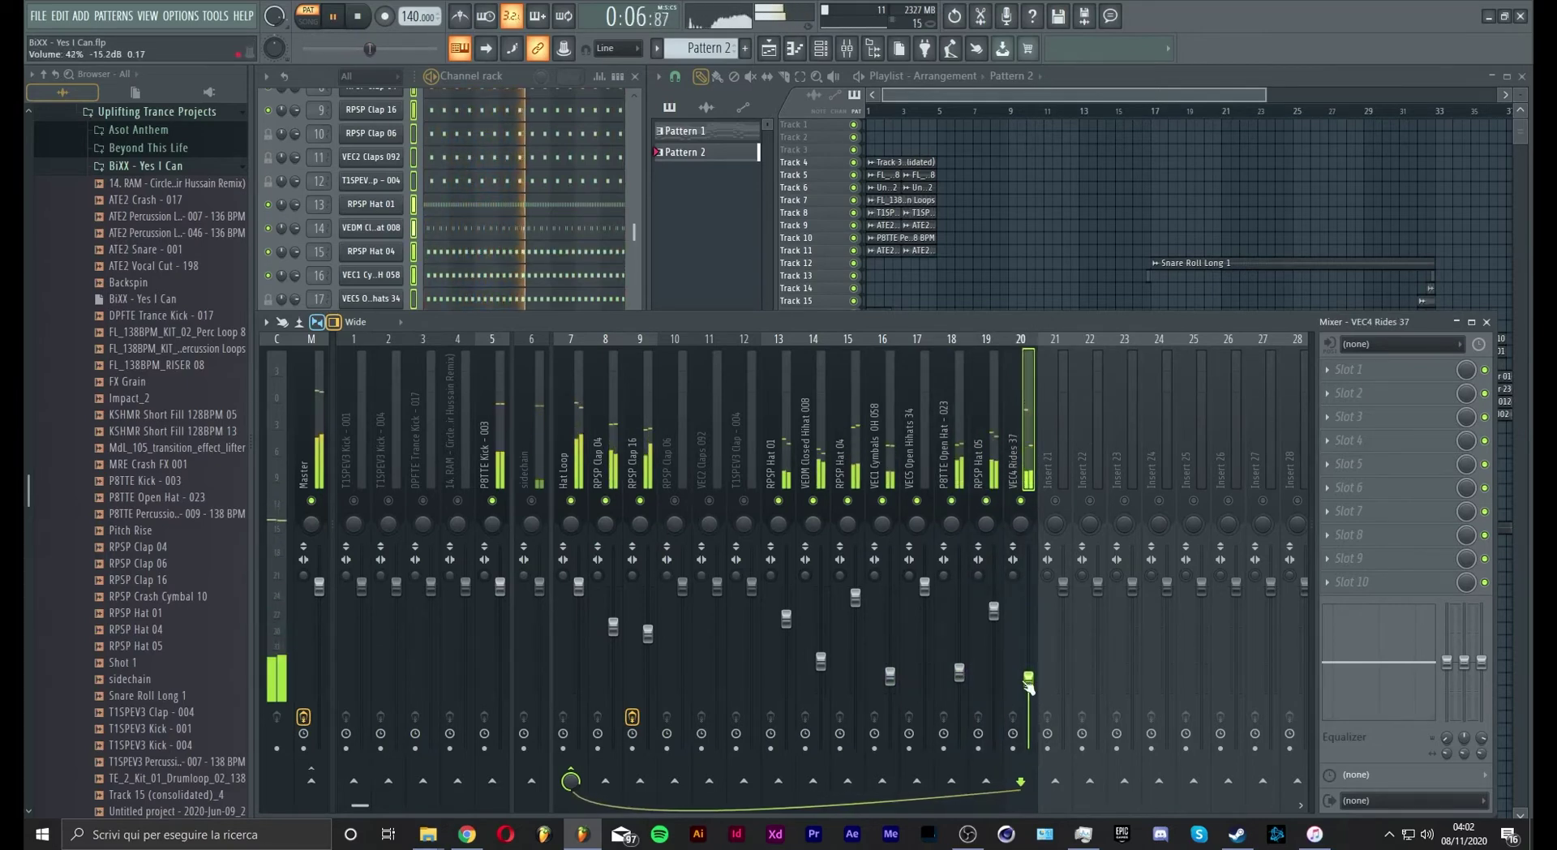
left_click_drag(1028, 687, 962, 746)
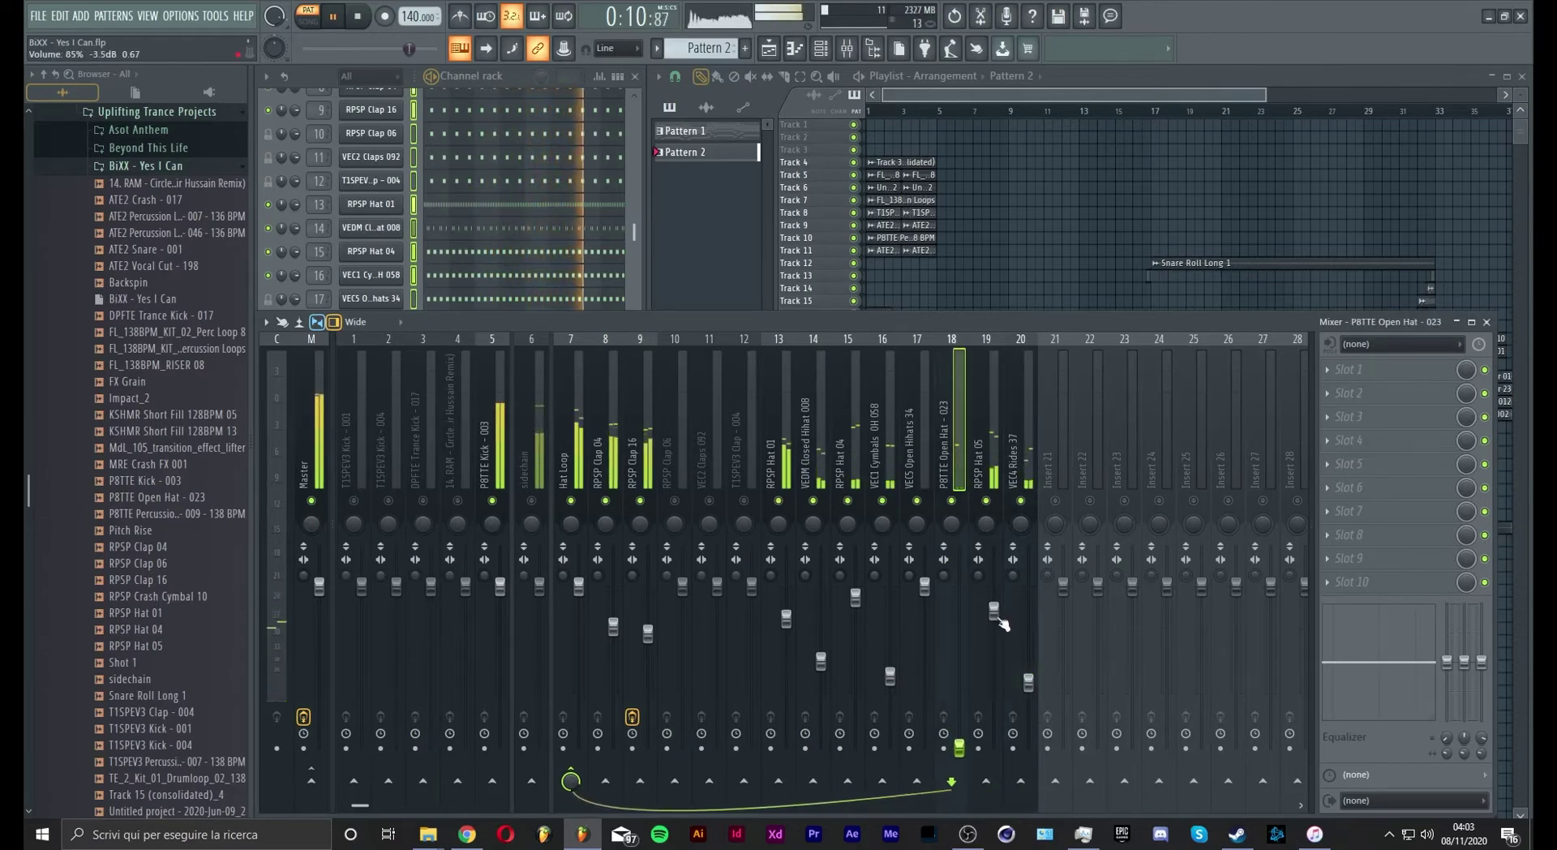
left_click_drag(995, 612, 995, 742)
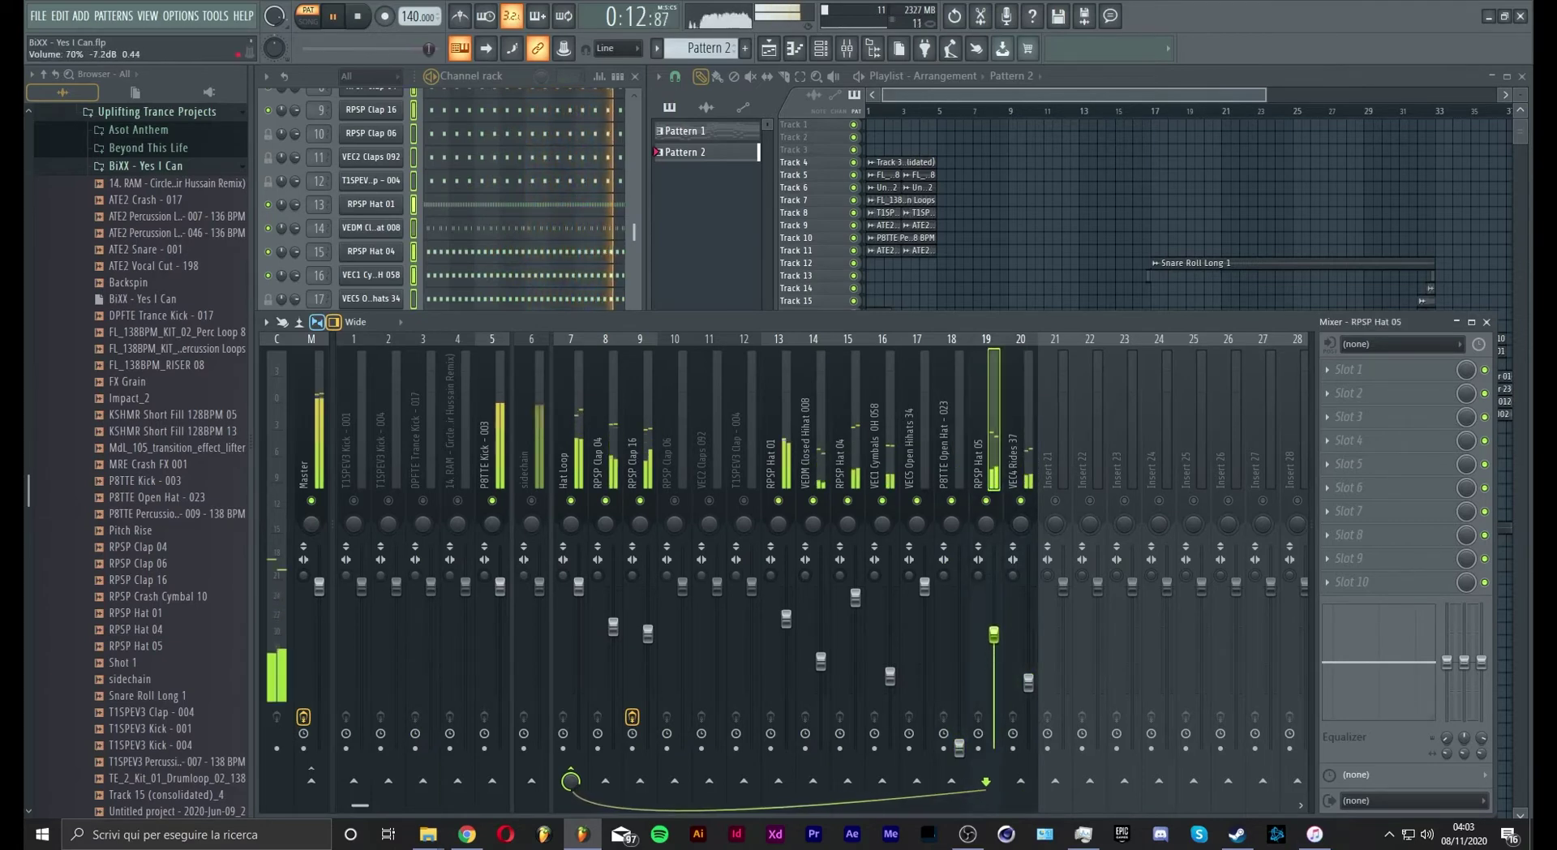
Step: Load Fruity Parametric EQ 2 on RPSP Hat 05, boost the treble with band 6 and cut the lows with band 1
left_click(1327, 370)
mouse_move(1352, 390)
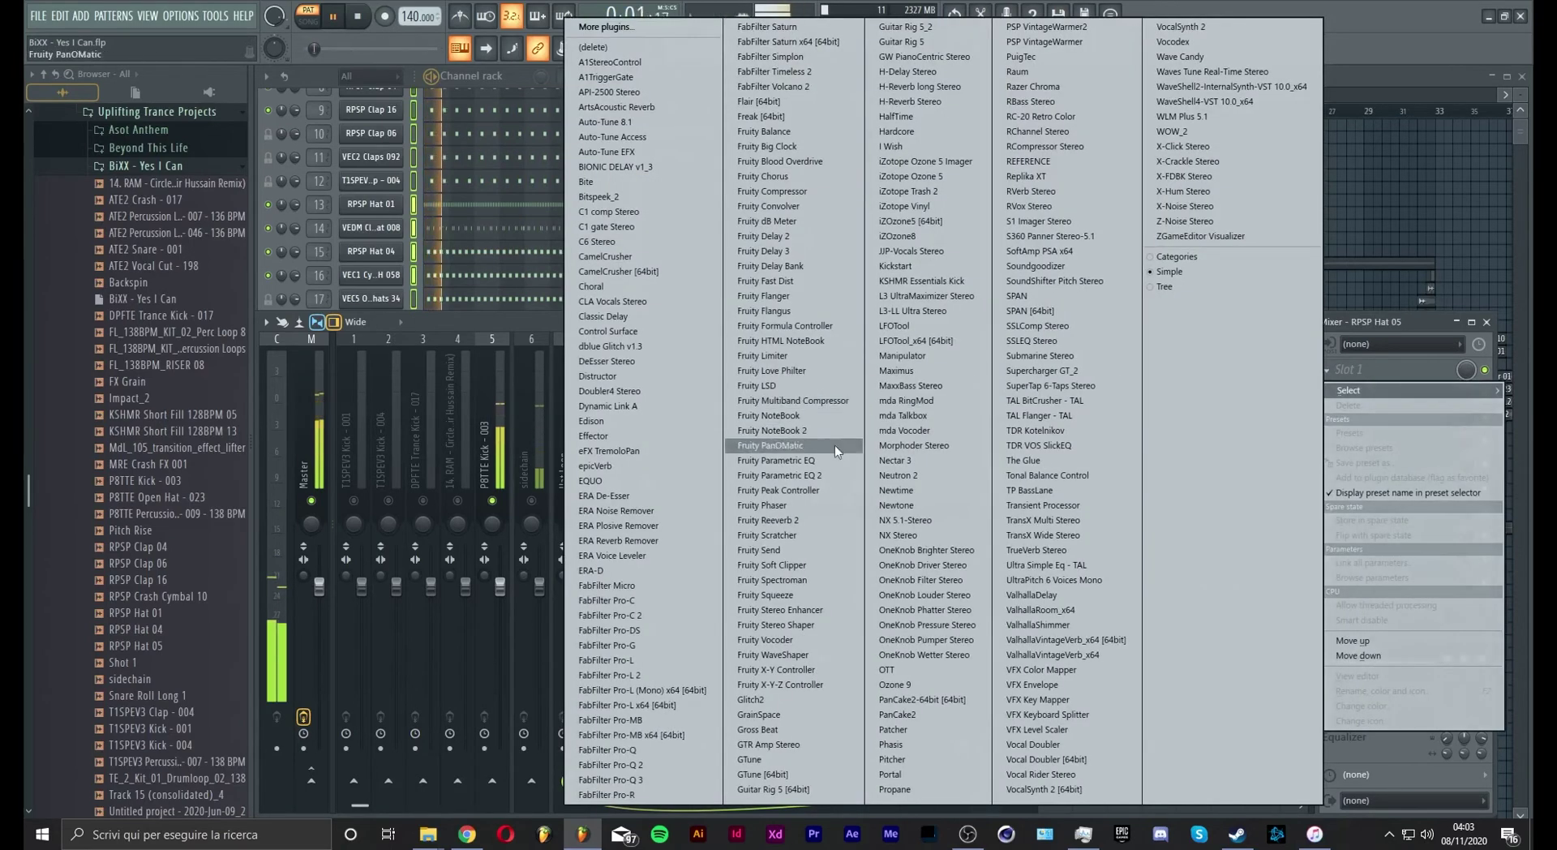
left_click(780, 476)
mouse_move(586, 315)
left_mouse_down()
mouse_move(616, 281)
mouse_move(572, 297)
left_mouse_up()
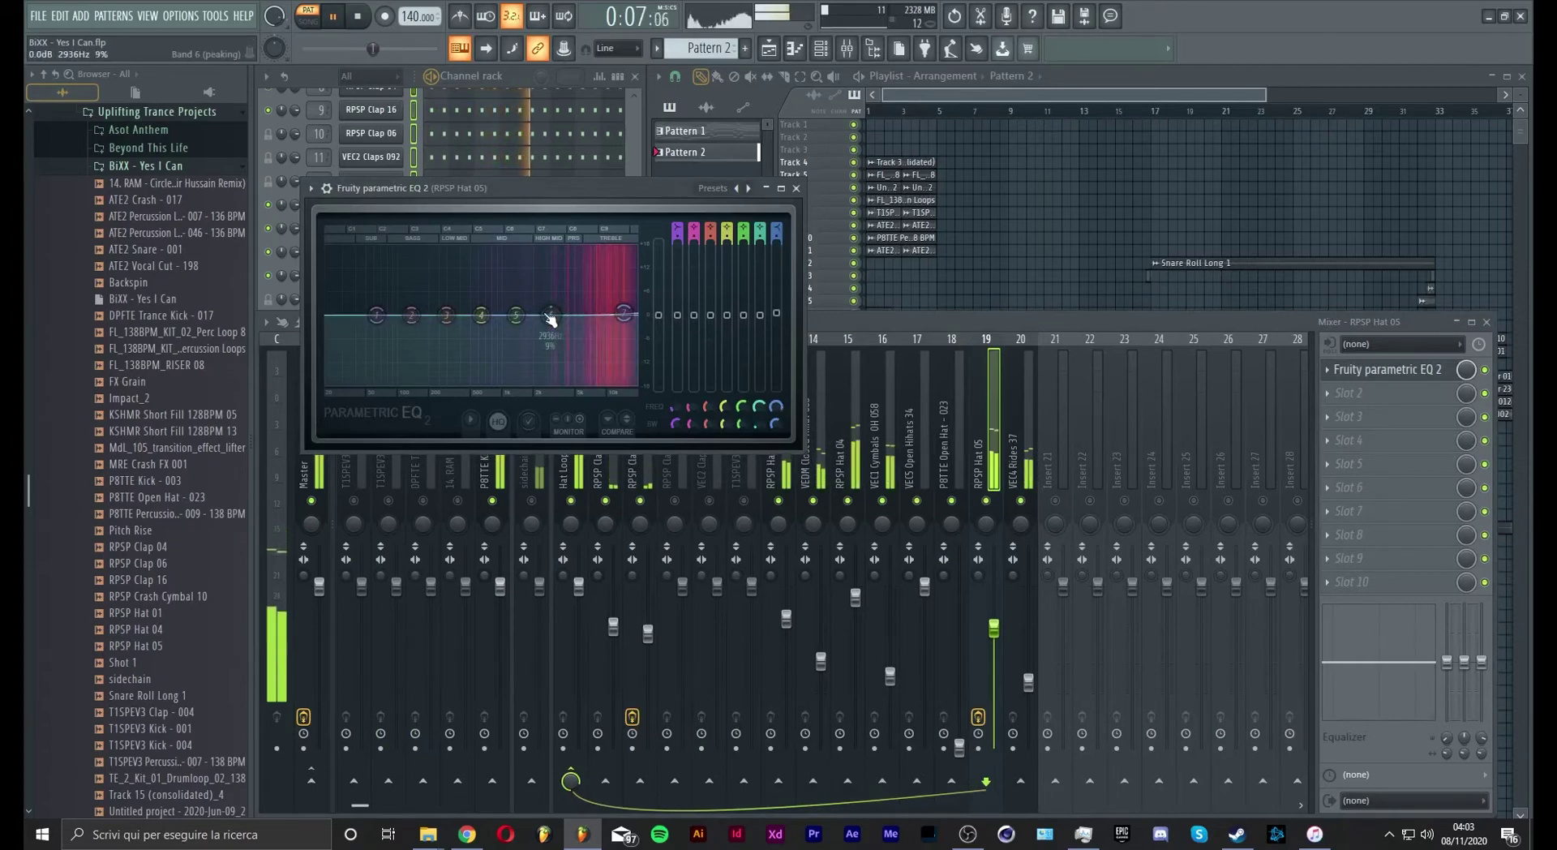
left_click_drag(568, 266, 607, 281)
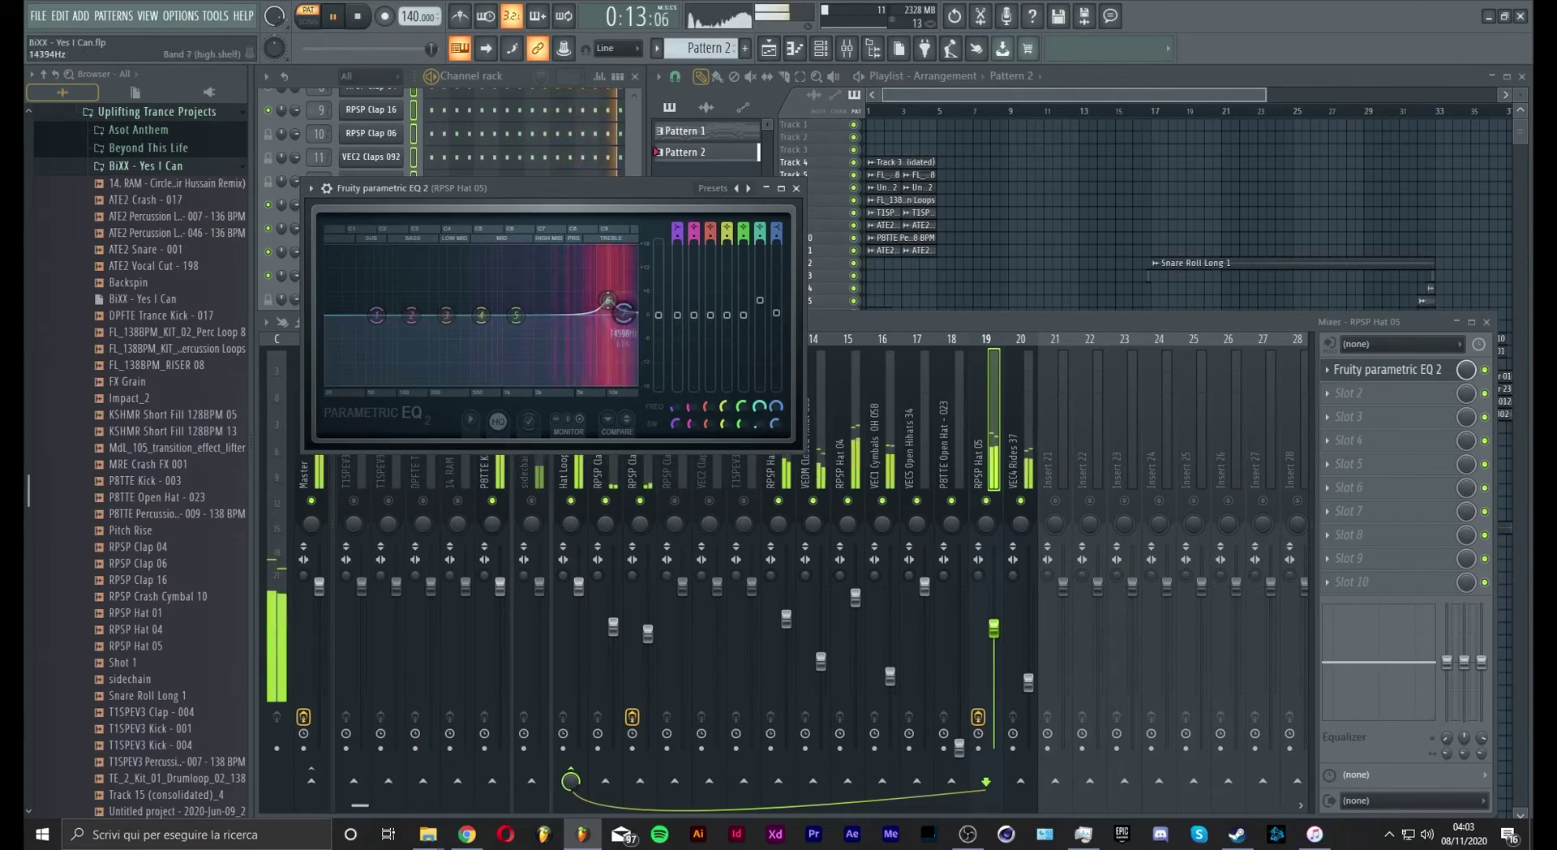
left_click_drag(376, 315, 414, 384)
left_click(793, 189)
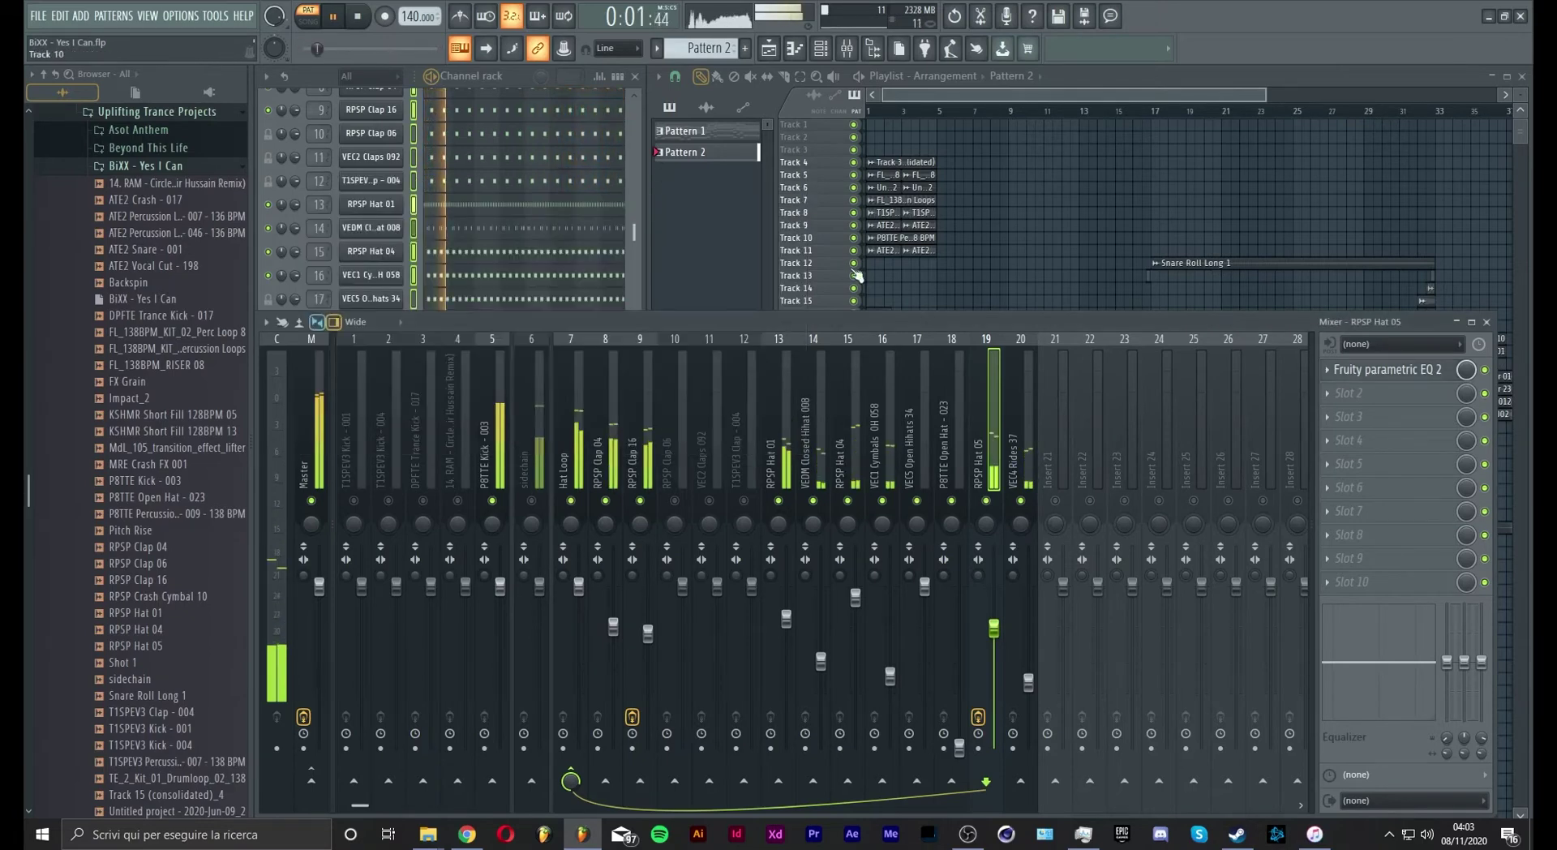
Step: Raise P8TTE Open Hat - 023's volume from the minimum to a low level in the mix
left_click(959, 748)
left_click_drag(959, 747, 959, 699)
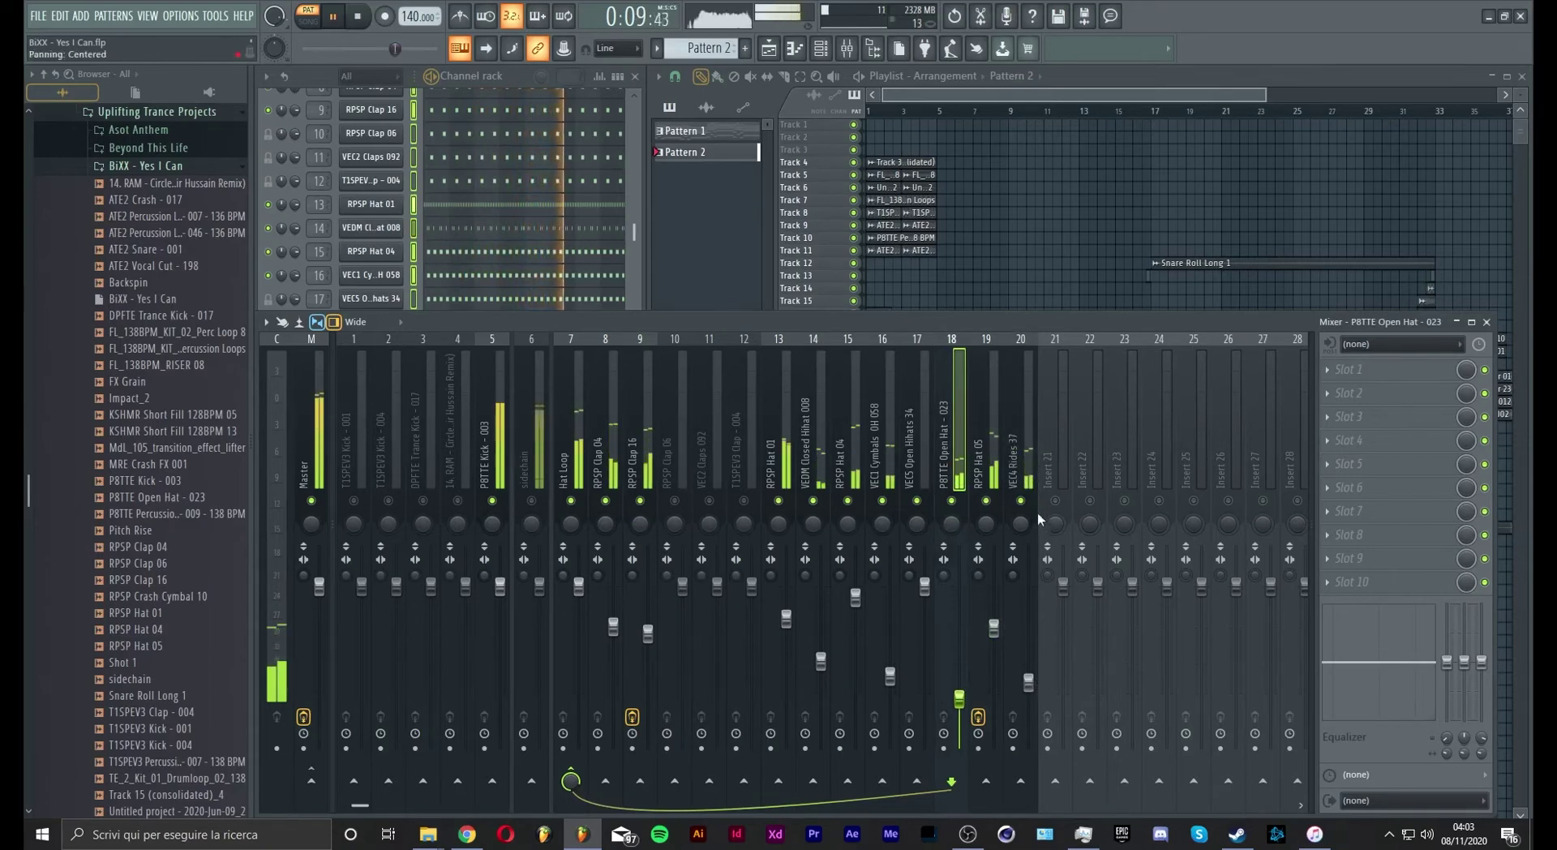
Step: Load Fruity Parametric EQ 2 on VEC4 Rides 37, boost the high shelf, adjust band 6 near 6 kHz and cut the lows
left_click(1023, 454)
left_click(1378, 370)
mouse_move(1370, 389)
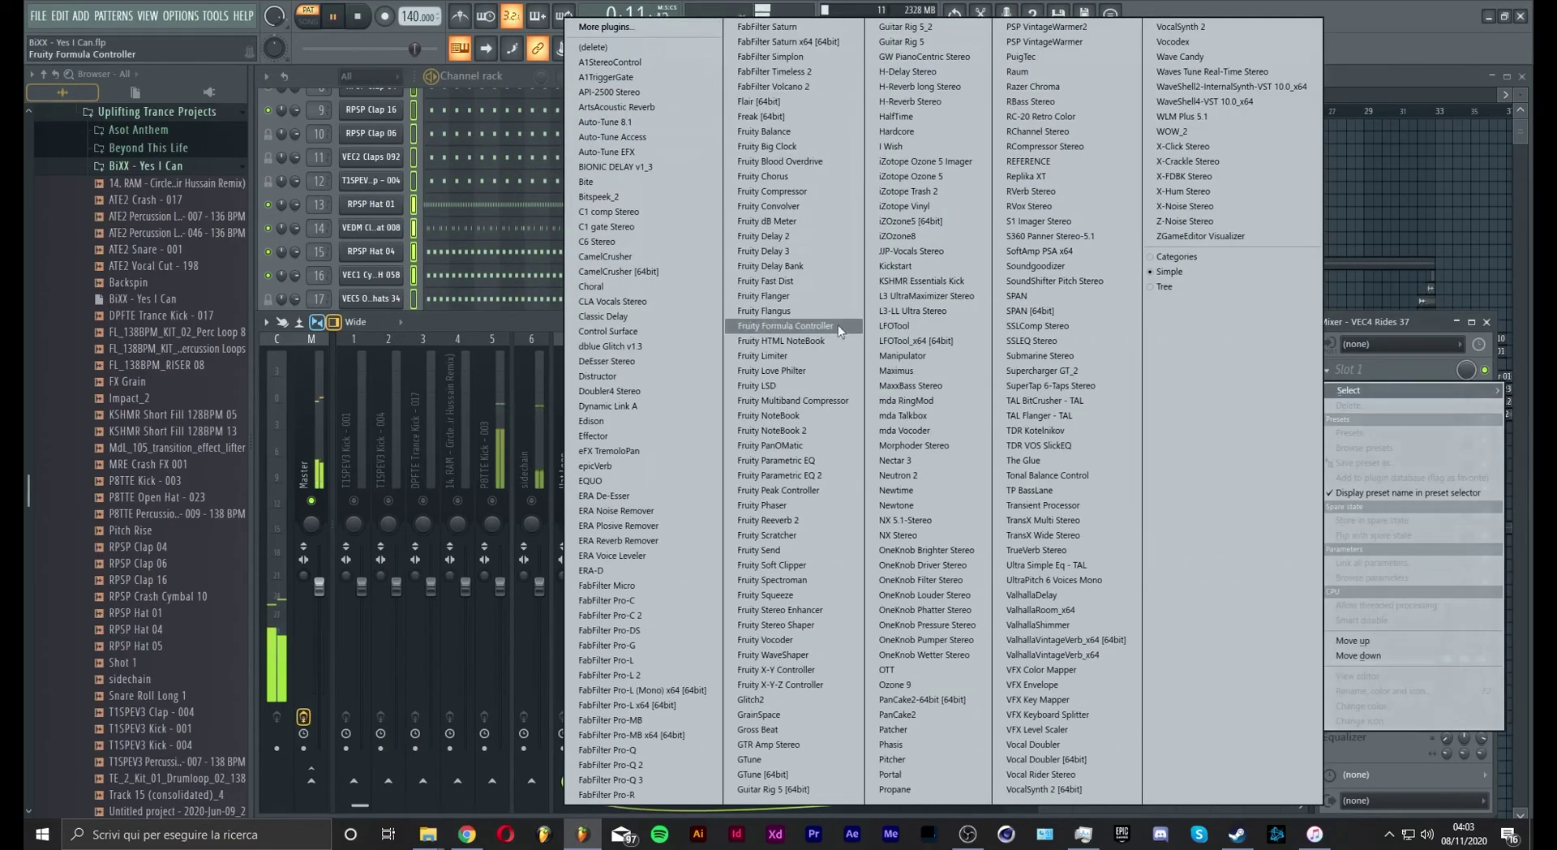
left_click(828, 475)
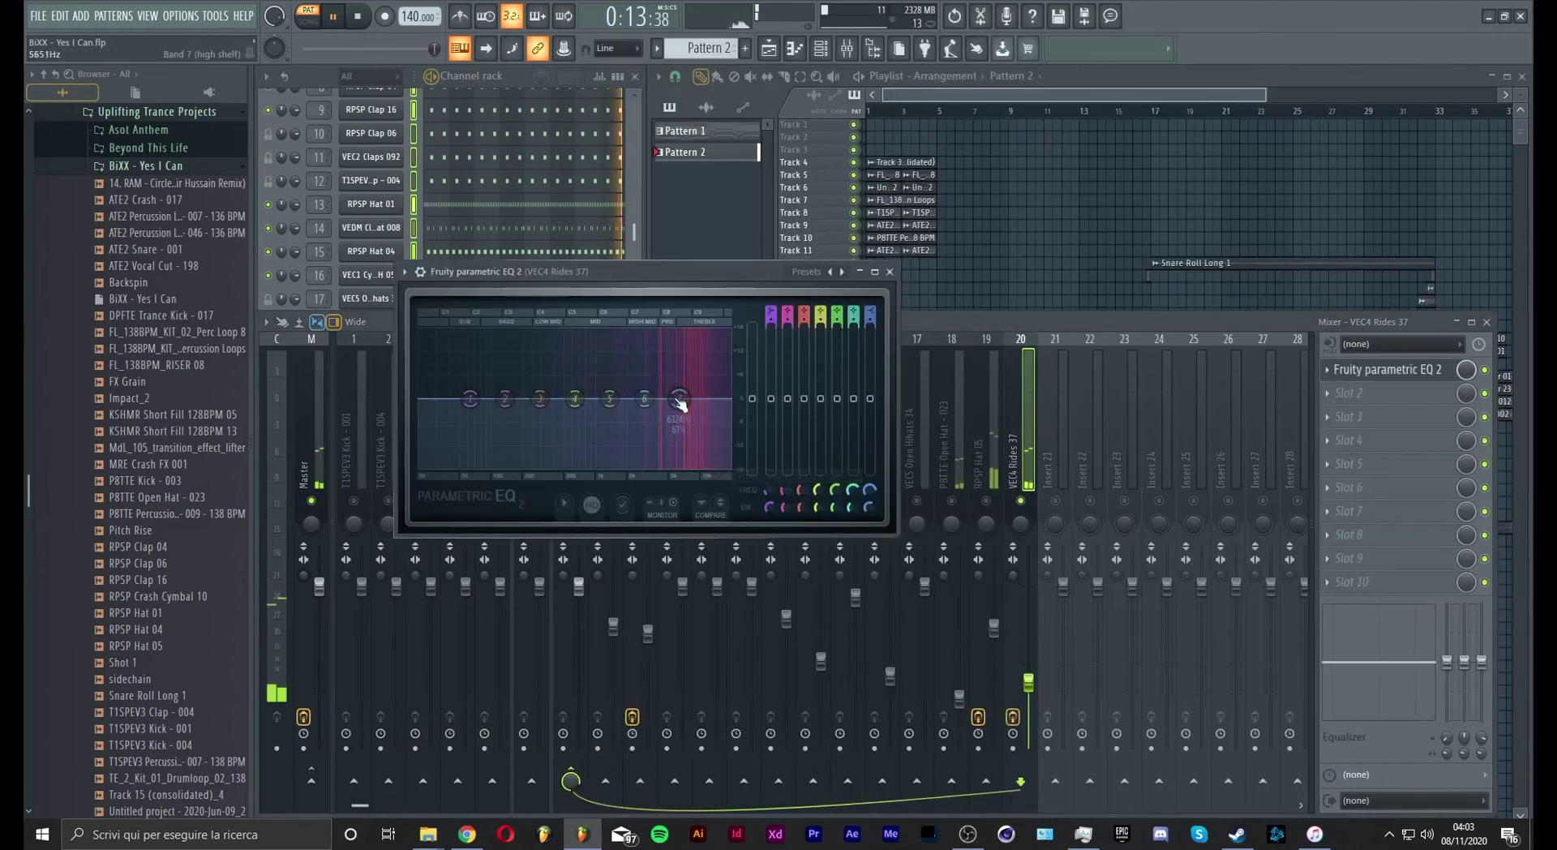
left_click_drag(719, 354, 675, 366)
scroll(721, 358, "down", 5)
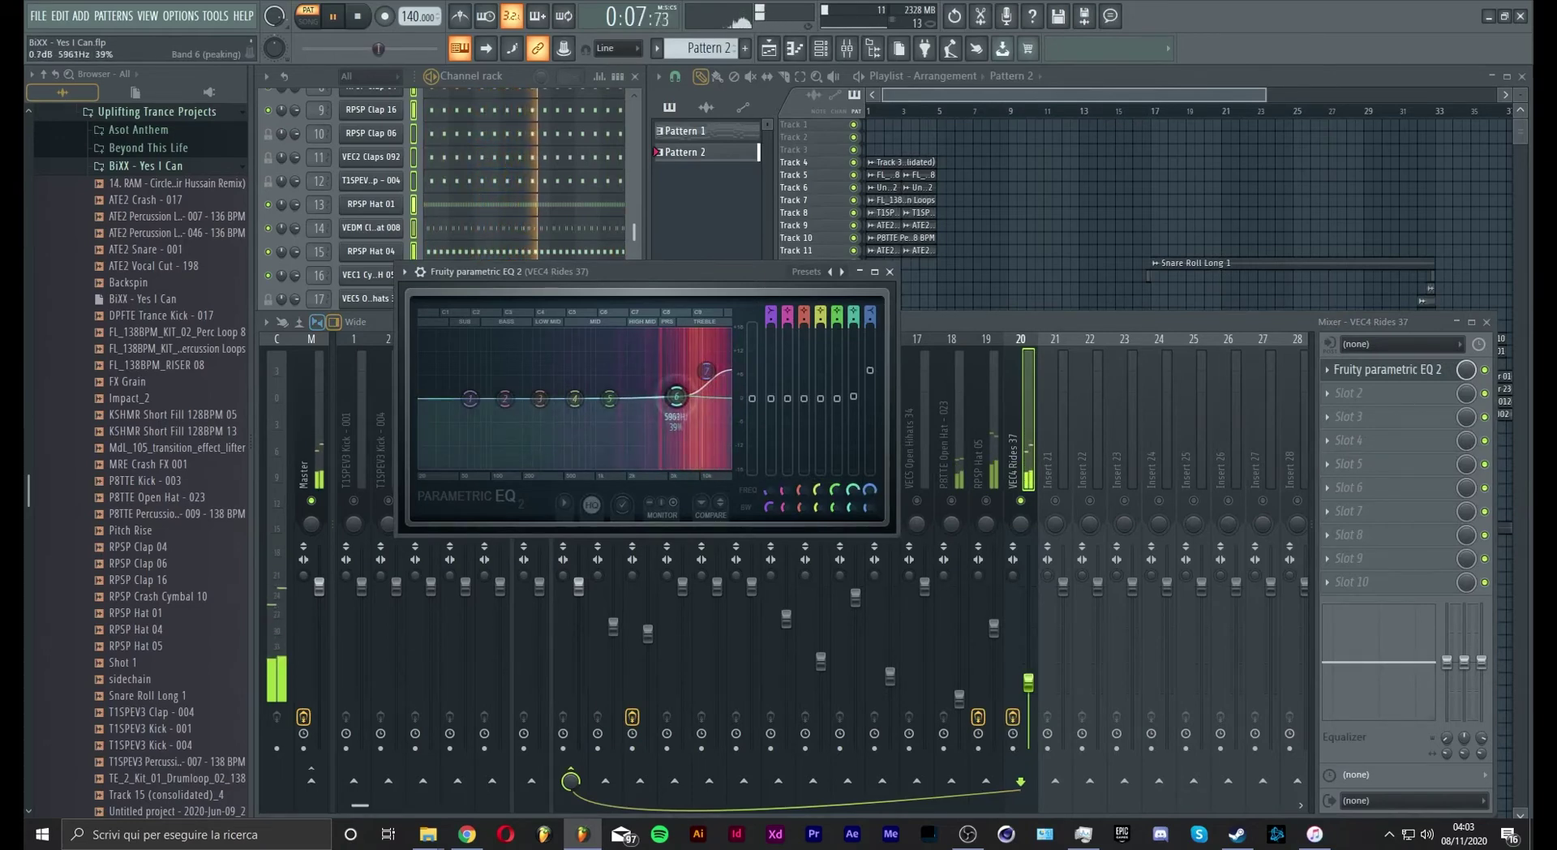
left_click_drag(483, 405, 544, 474)
left_click(884, 271)
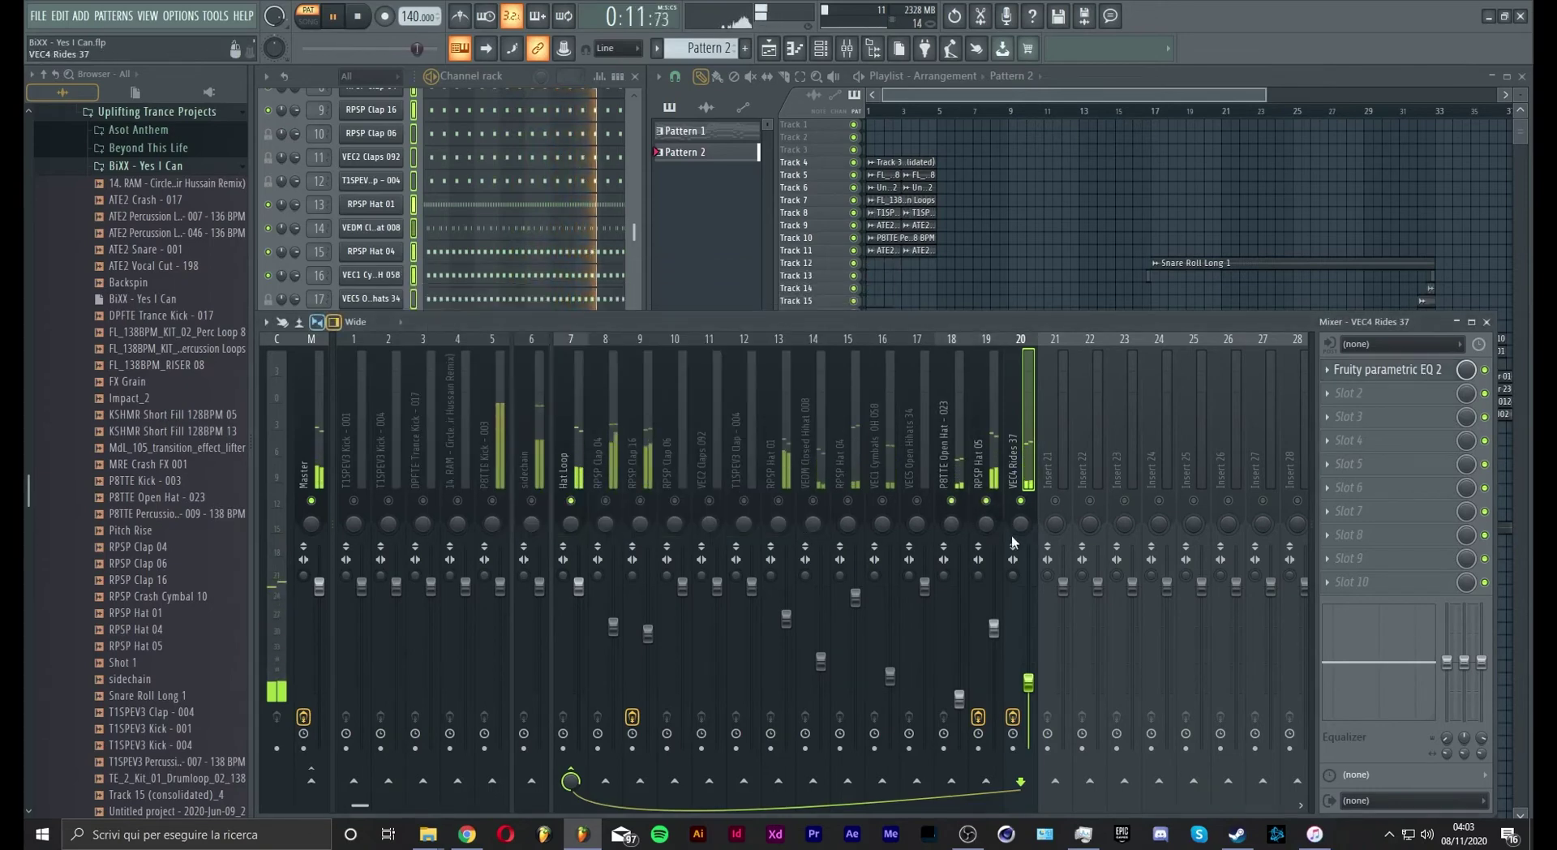
Step: Try swapping the left and right channels and reversing the polarity on RPSP Hat 05 and VEC4 Rides 37
left_click(983, 563)
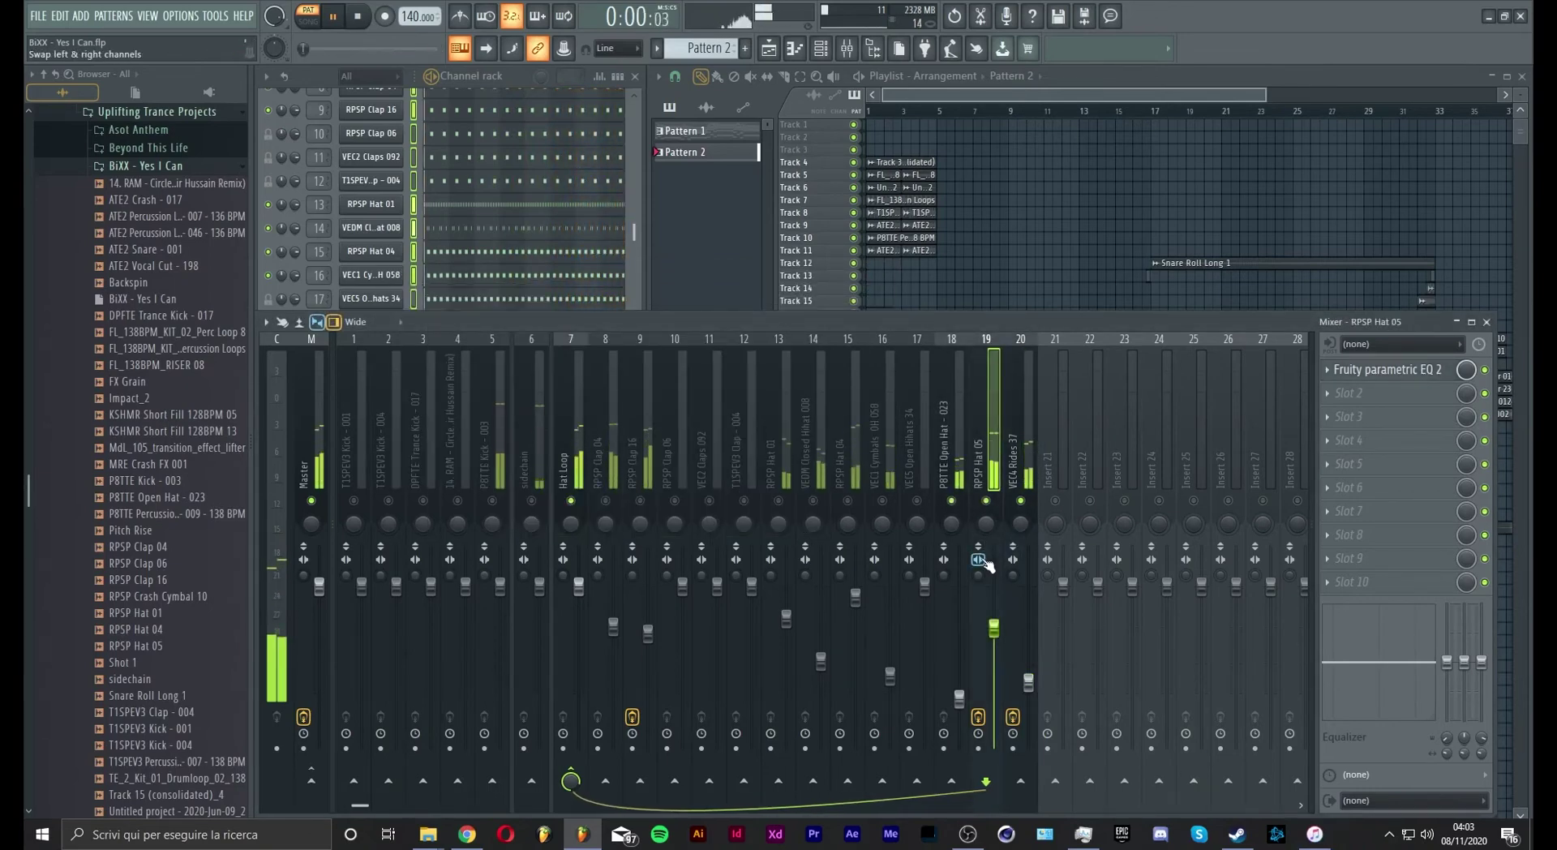
left_click(1012, 561)
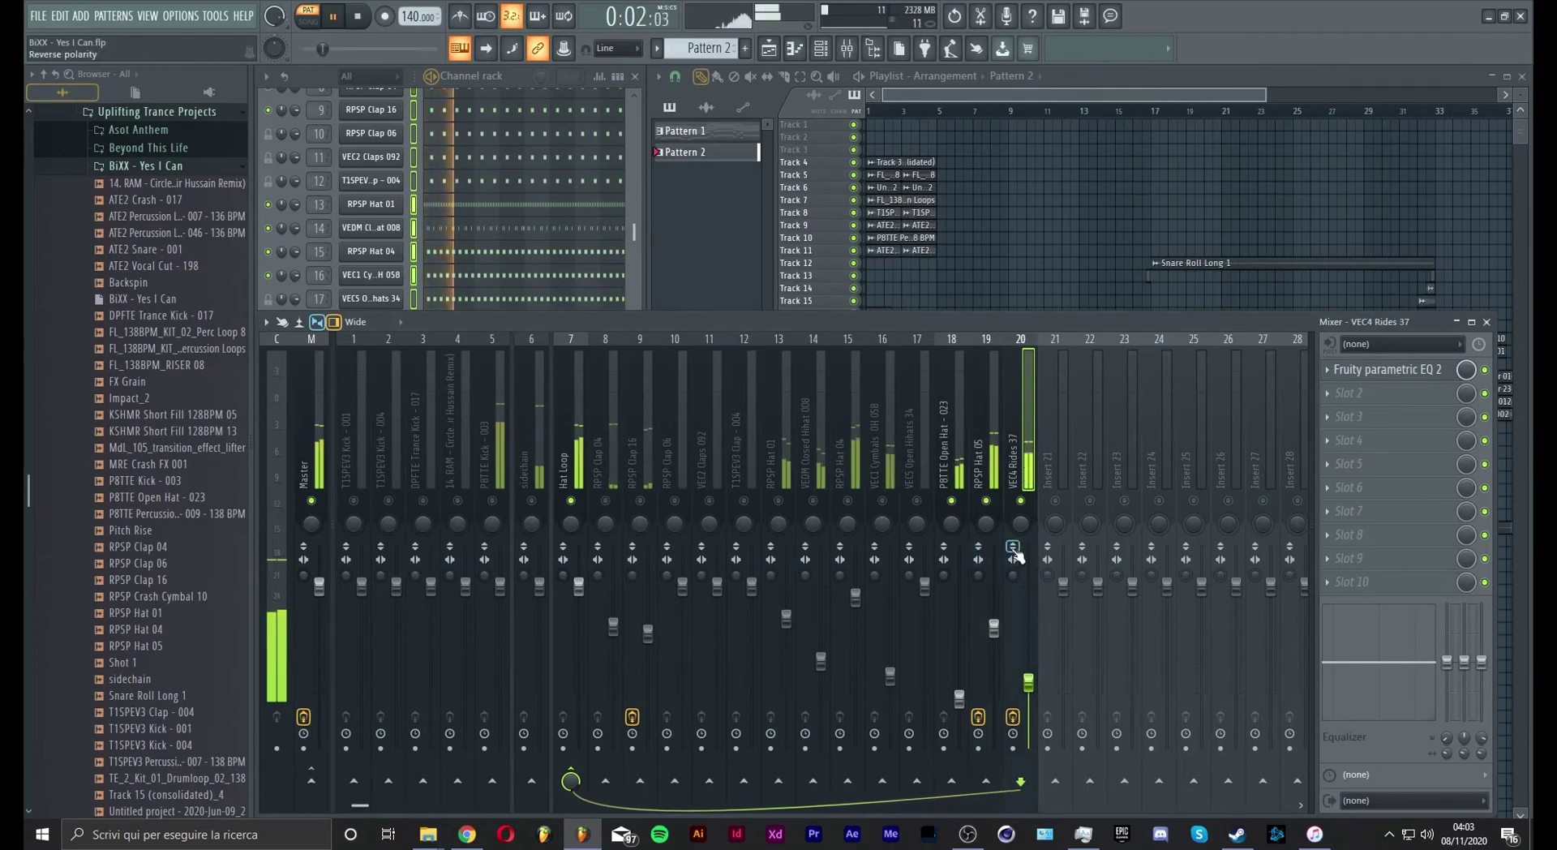
left_click(980, 547)
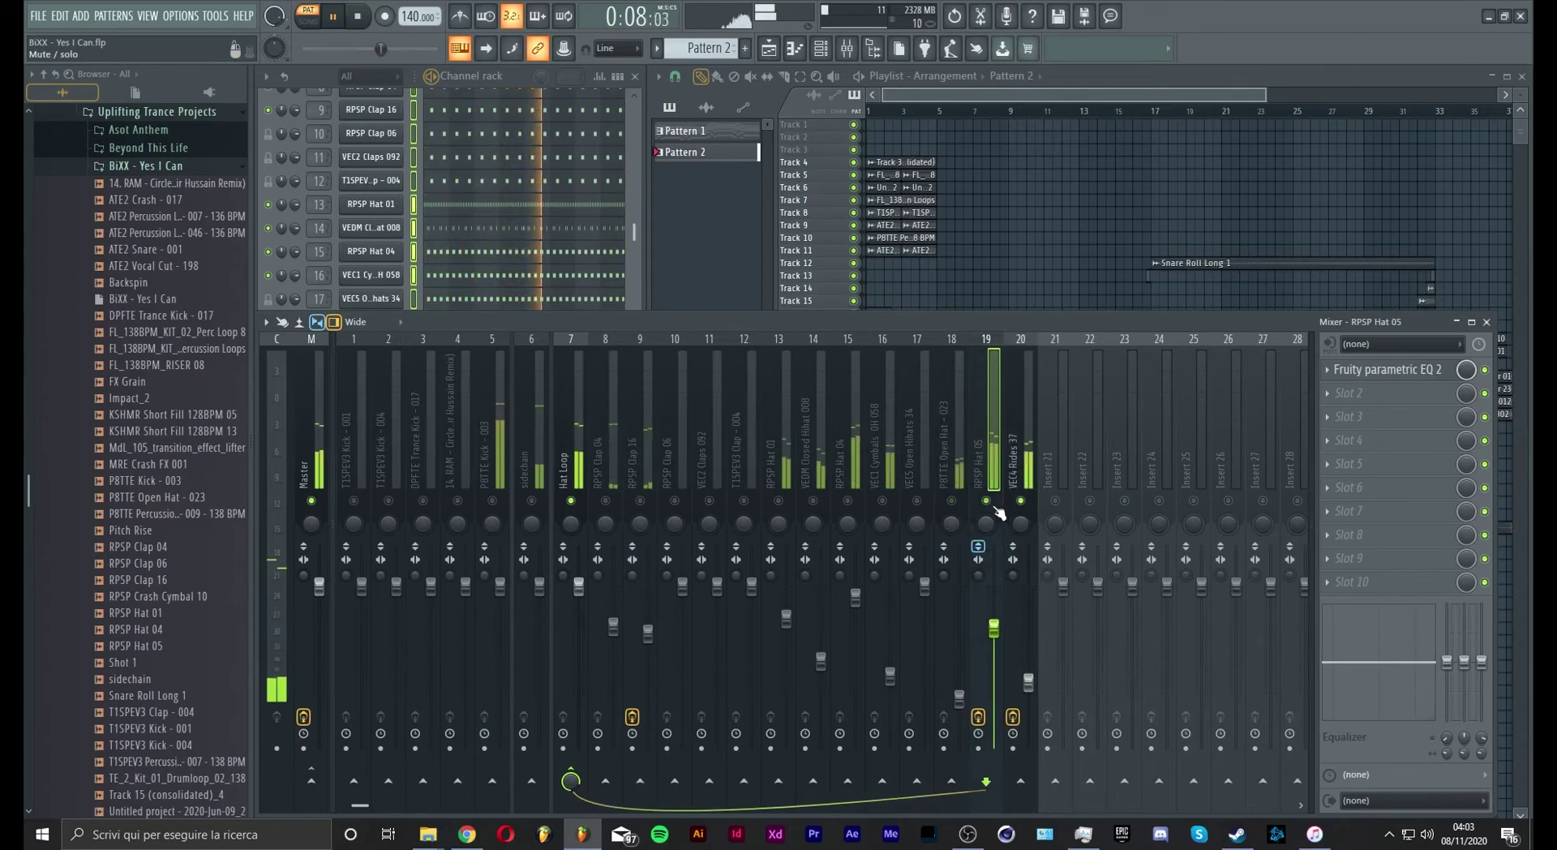
left_click(980, 559)
left_click(1014, 564)
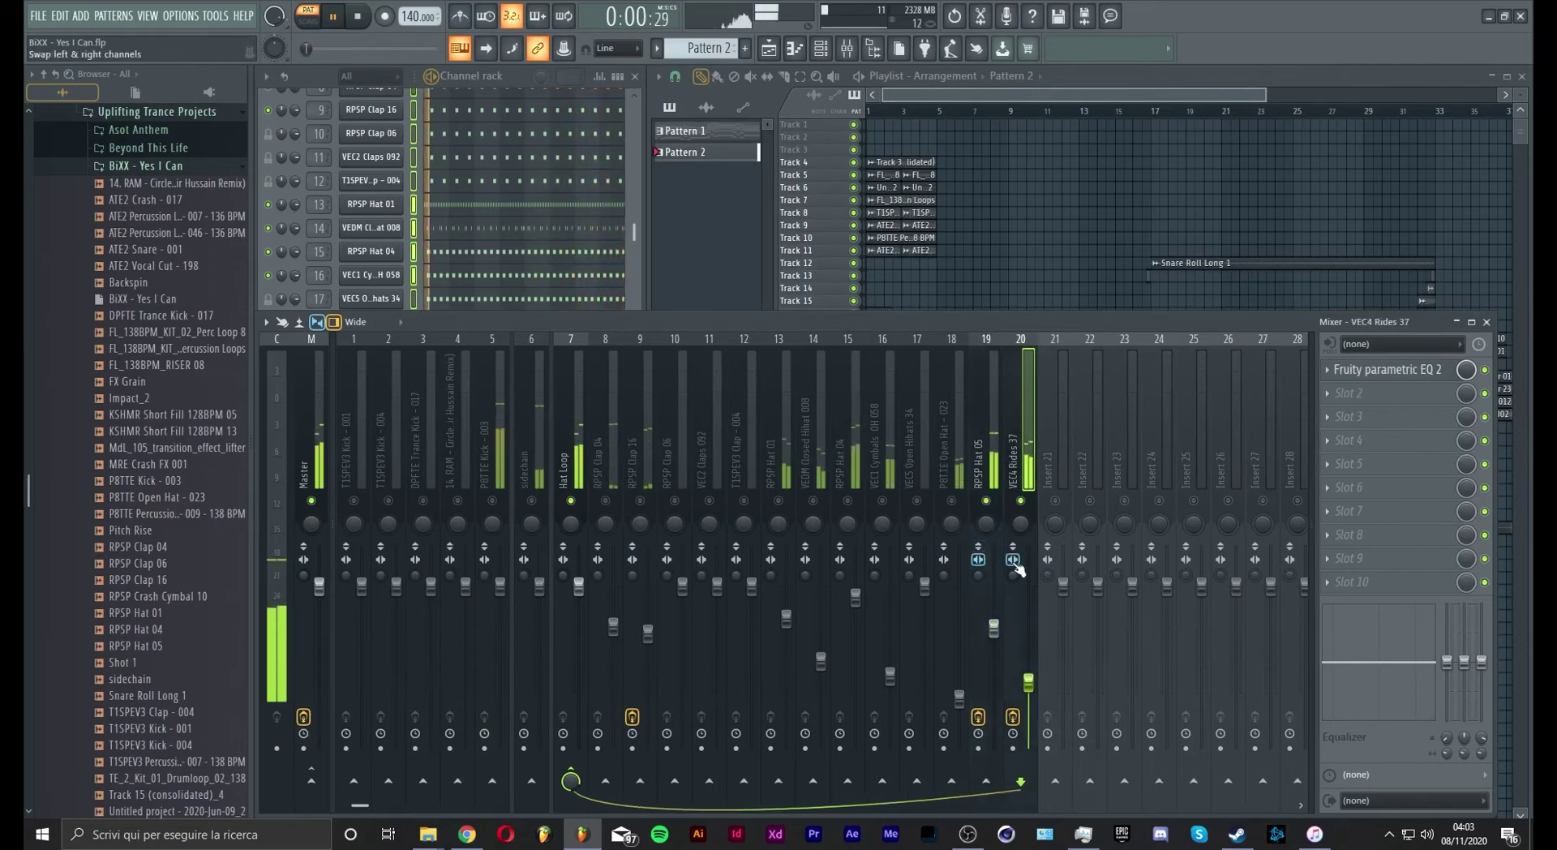
left_click(1015, 564)
Step: Reverse RPSP Hat 05's polarity with its channels unswapped, comparing it against reversed polarity on VEC4 Rides 37
left_click(980, 562)
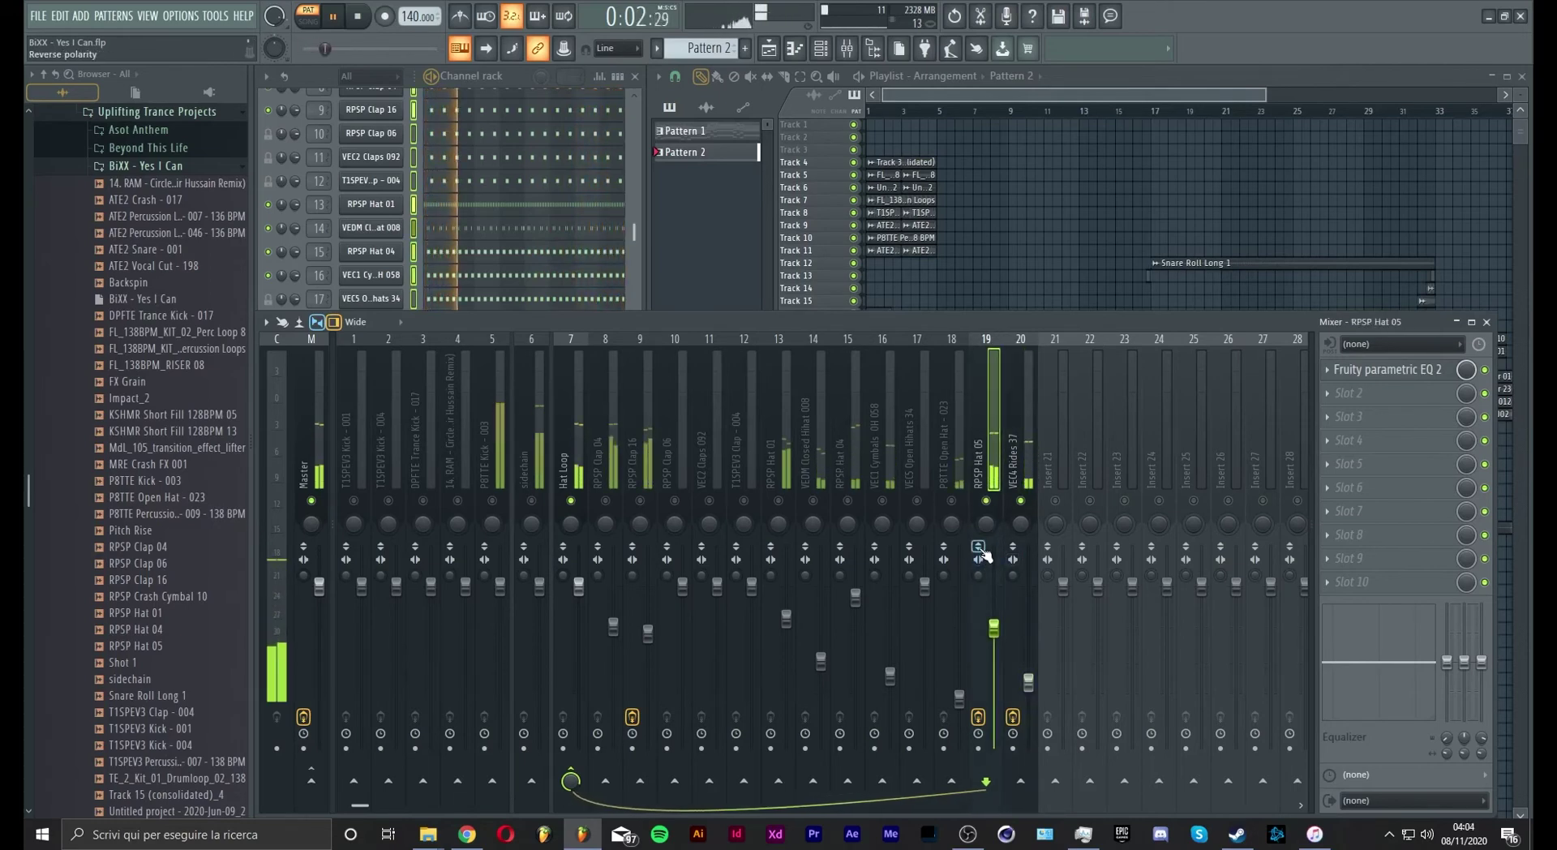
left_click(1012, 547)
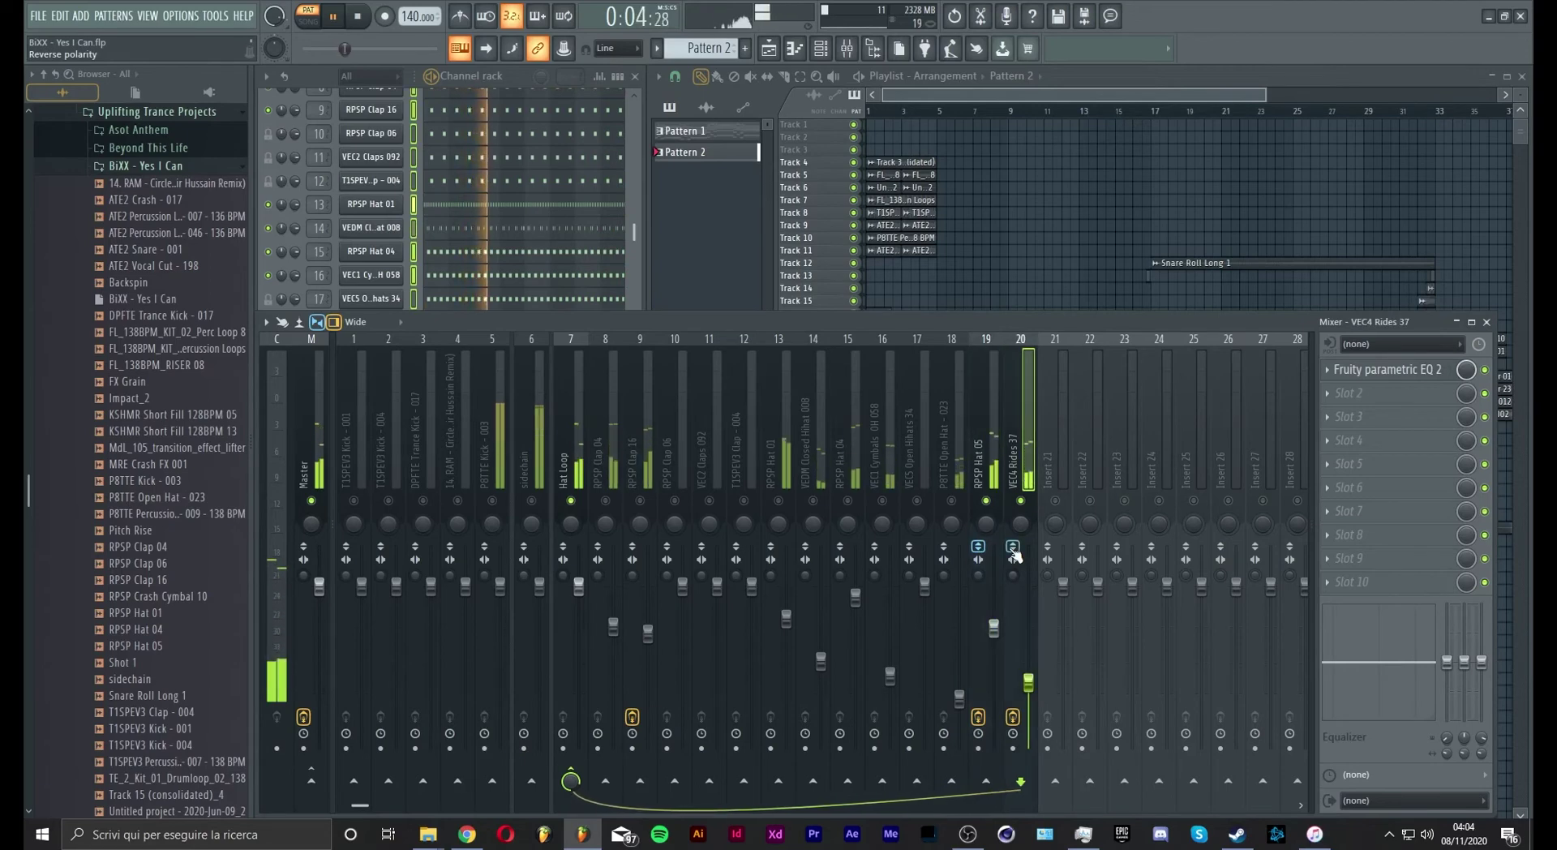
left_click(979, 548)
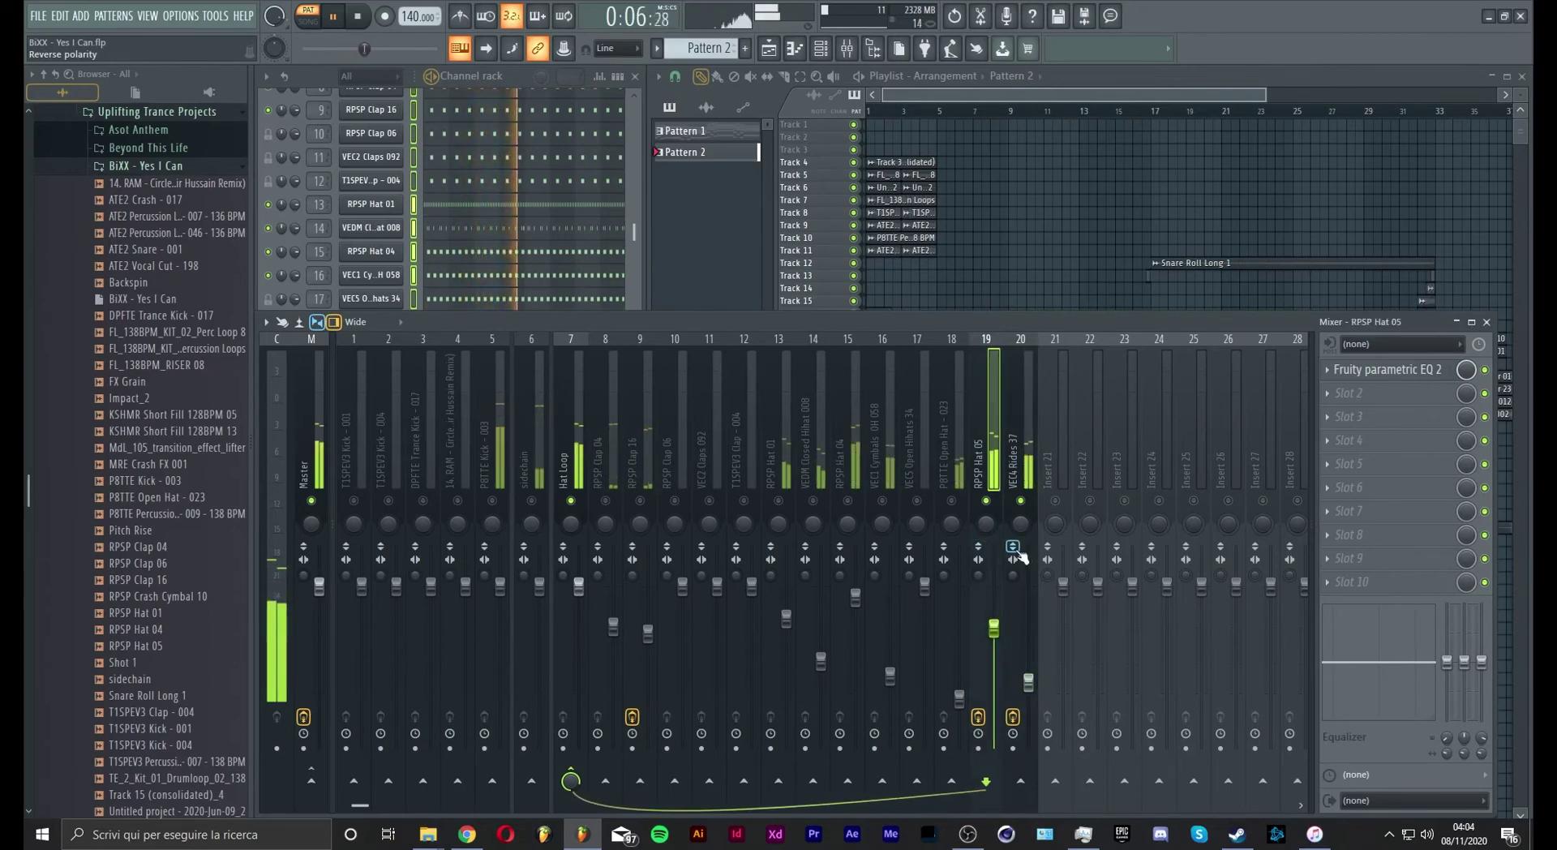
left_click(979, 547)
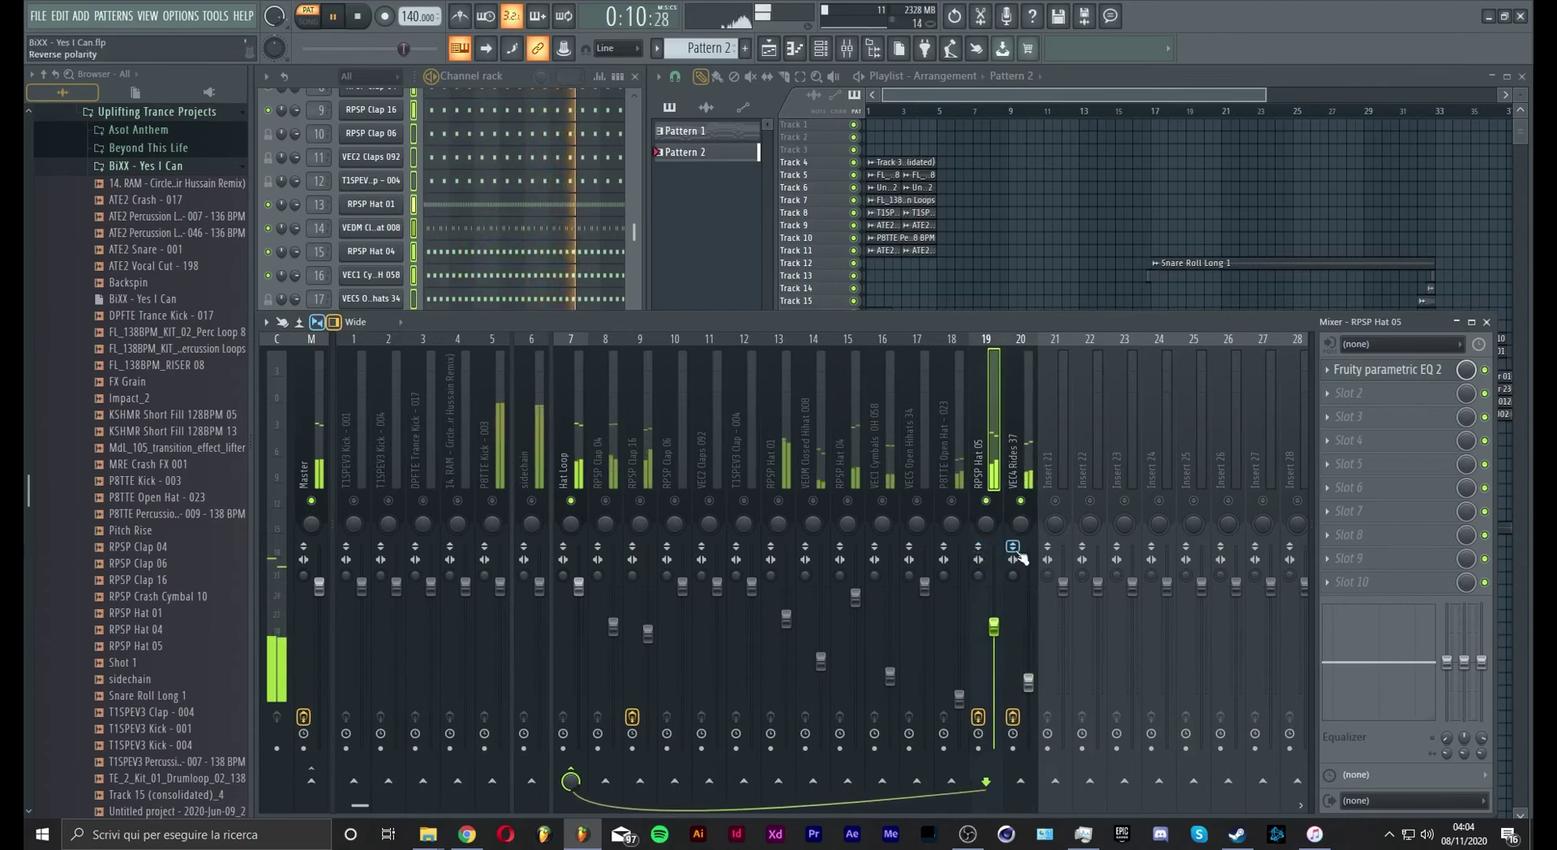
Step: Reactivate P8TTE Open Hat - 023, raise its volume slightly and isolate it by muting RPSP Hat 05 and VEC4 Rides 37
left_click(952, 501)
left_click_drag(967, 694, 967, 680)
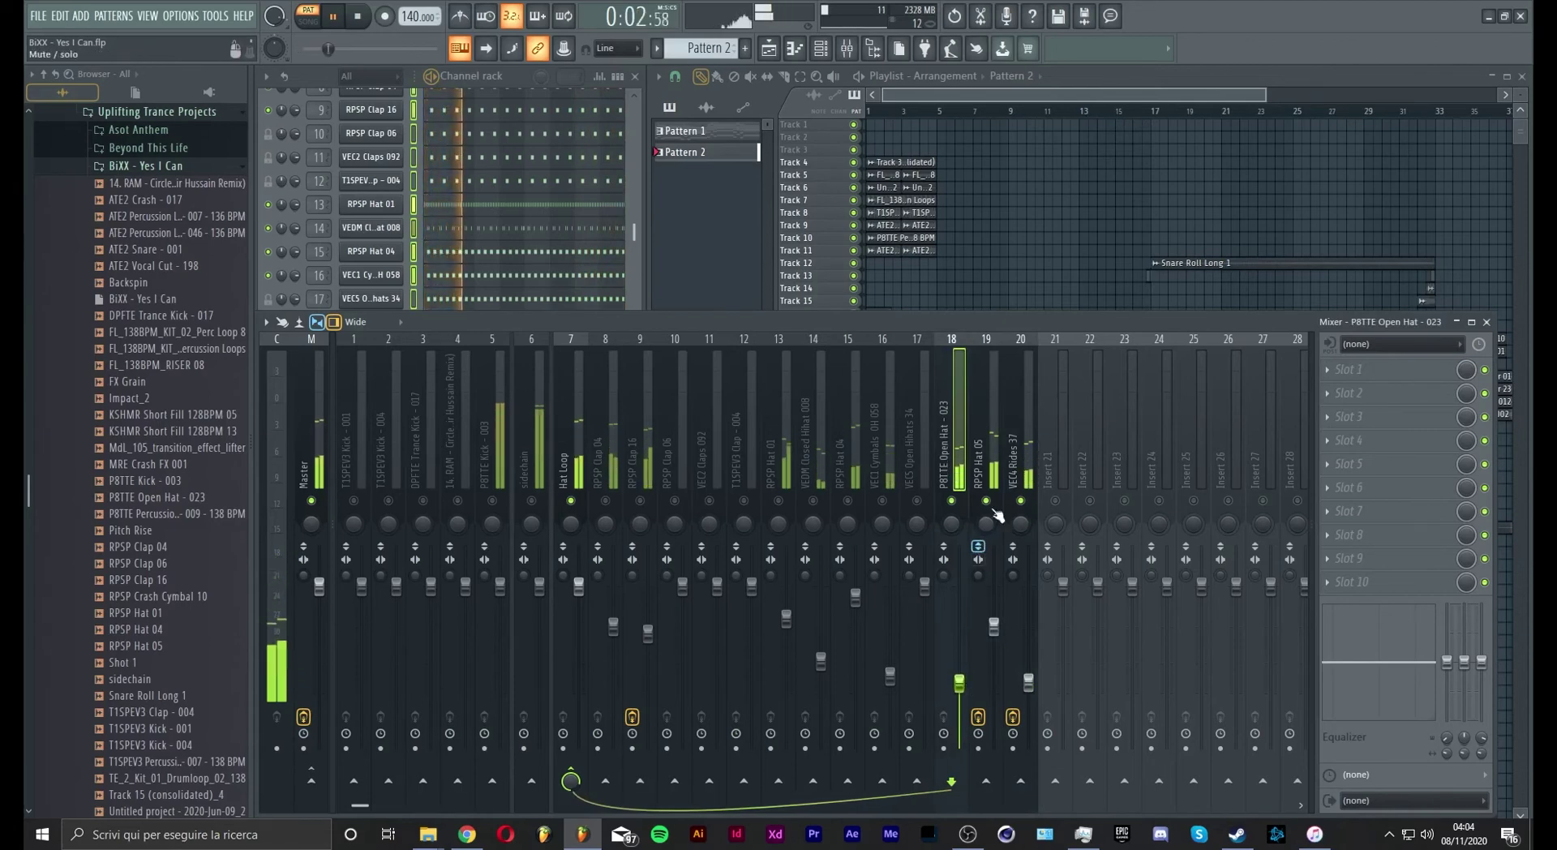
left_click_drag(986, 501, 1020, 501)
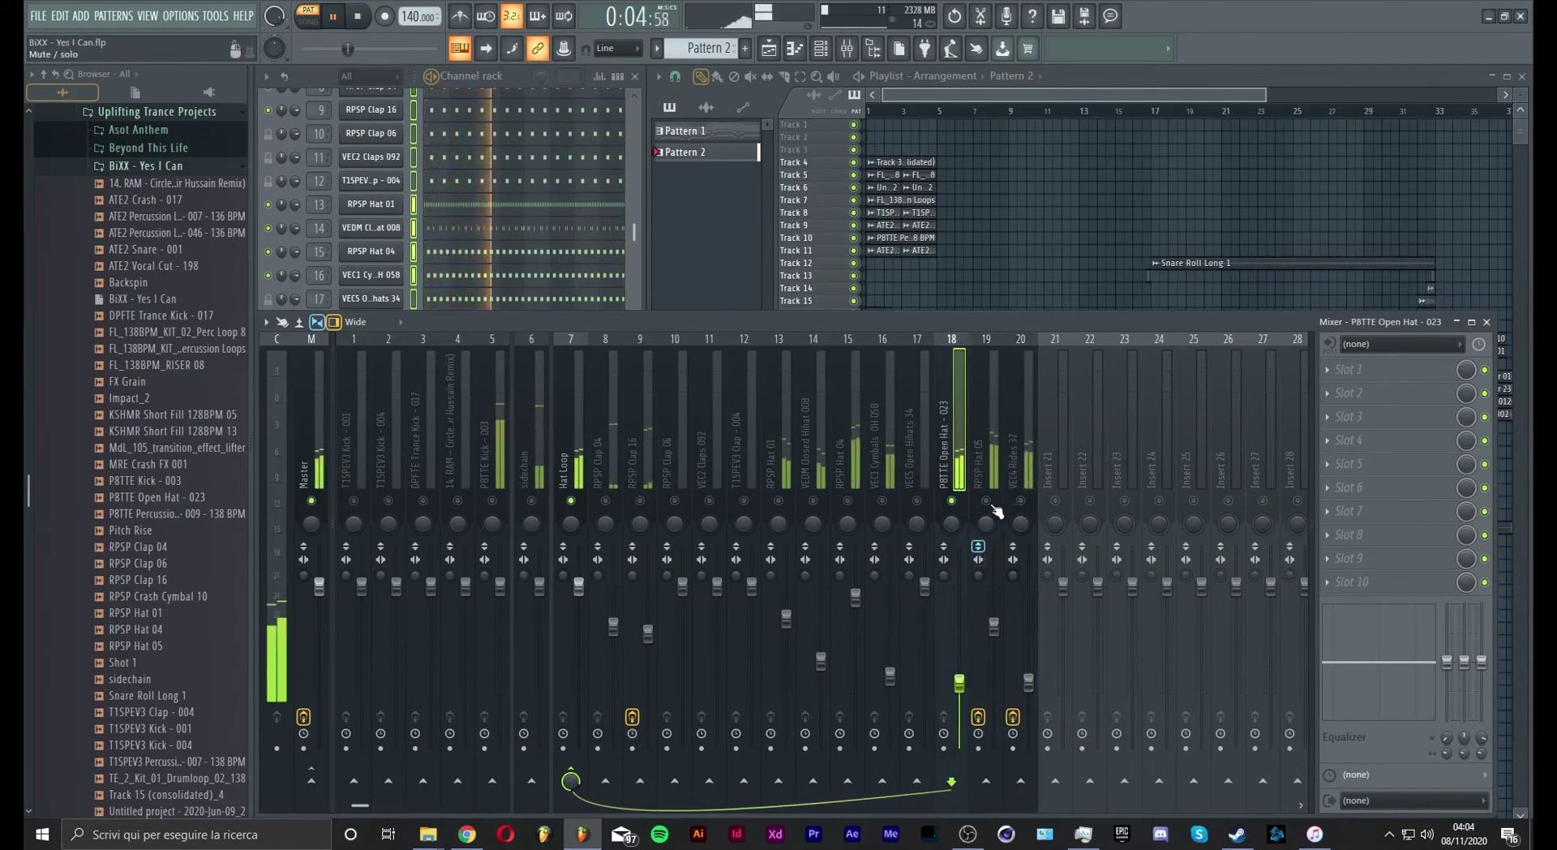
Step: Load Fruity Parametric EQ 2 on P8TTE Open Hat - 023, raise the high shelf about 4.4 dB near 12.8 kHz and cut the lows
left_click(1346, 370)
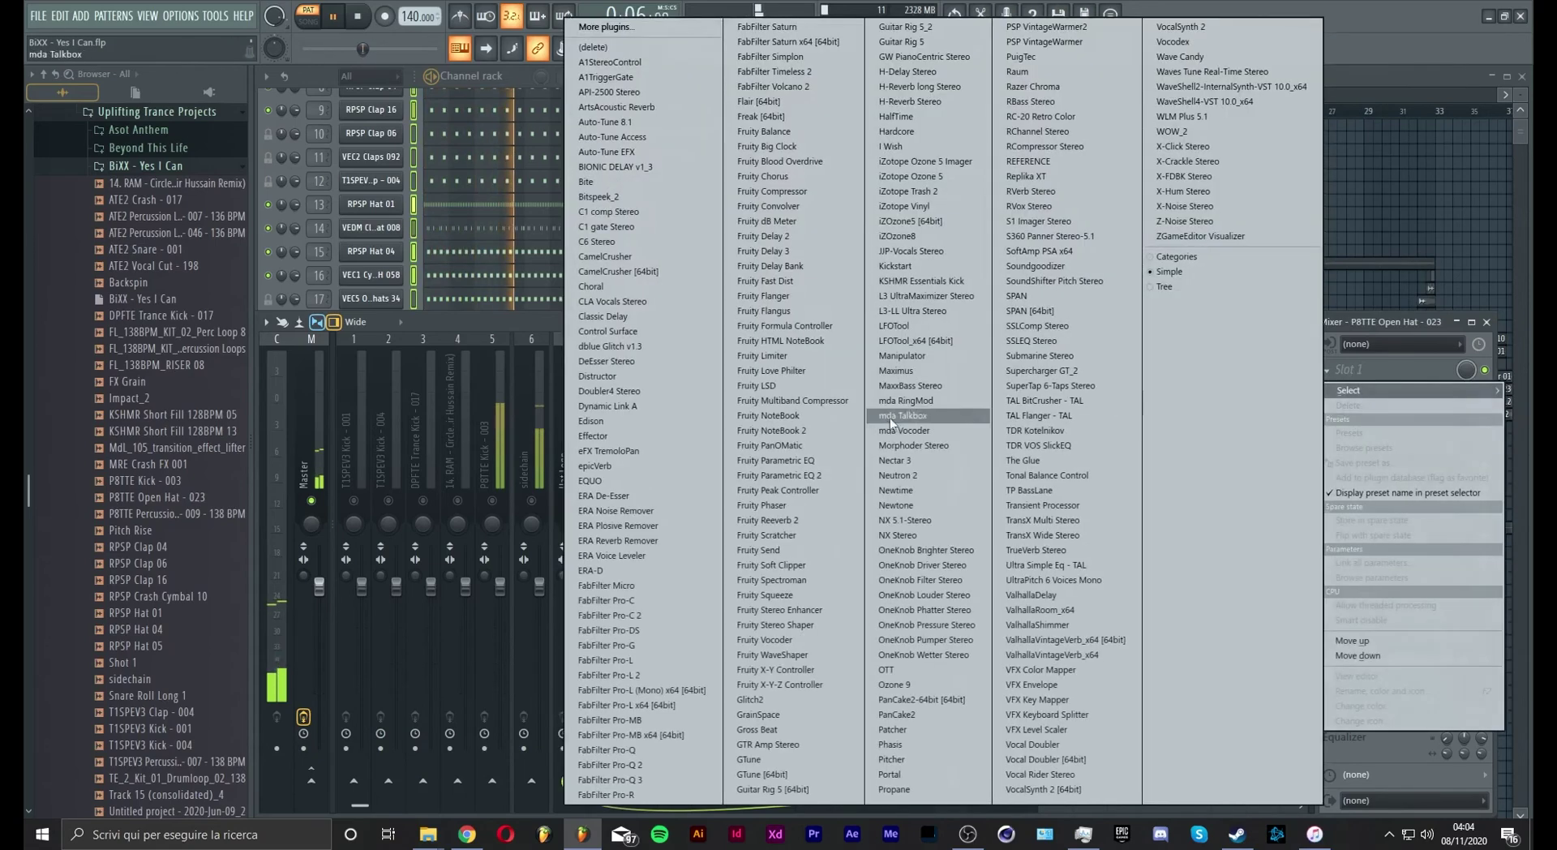
left_click(814, 475)
left_click_drag(585, 316, 622, 303)
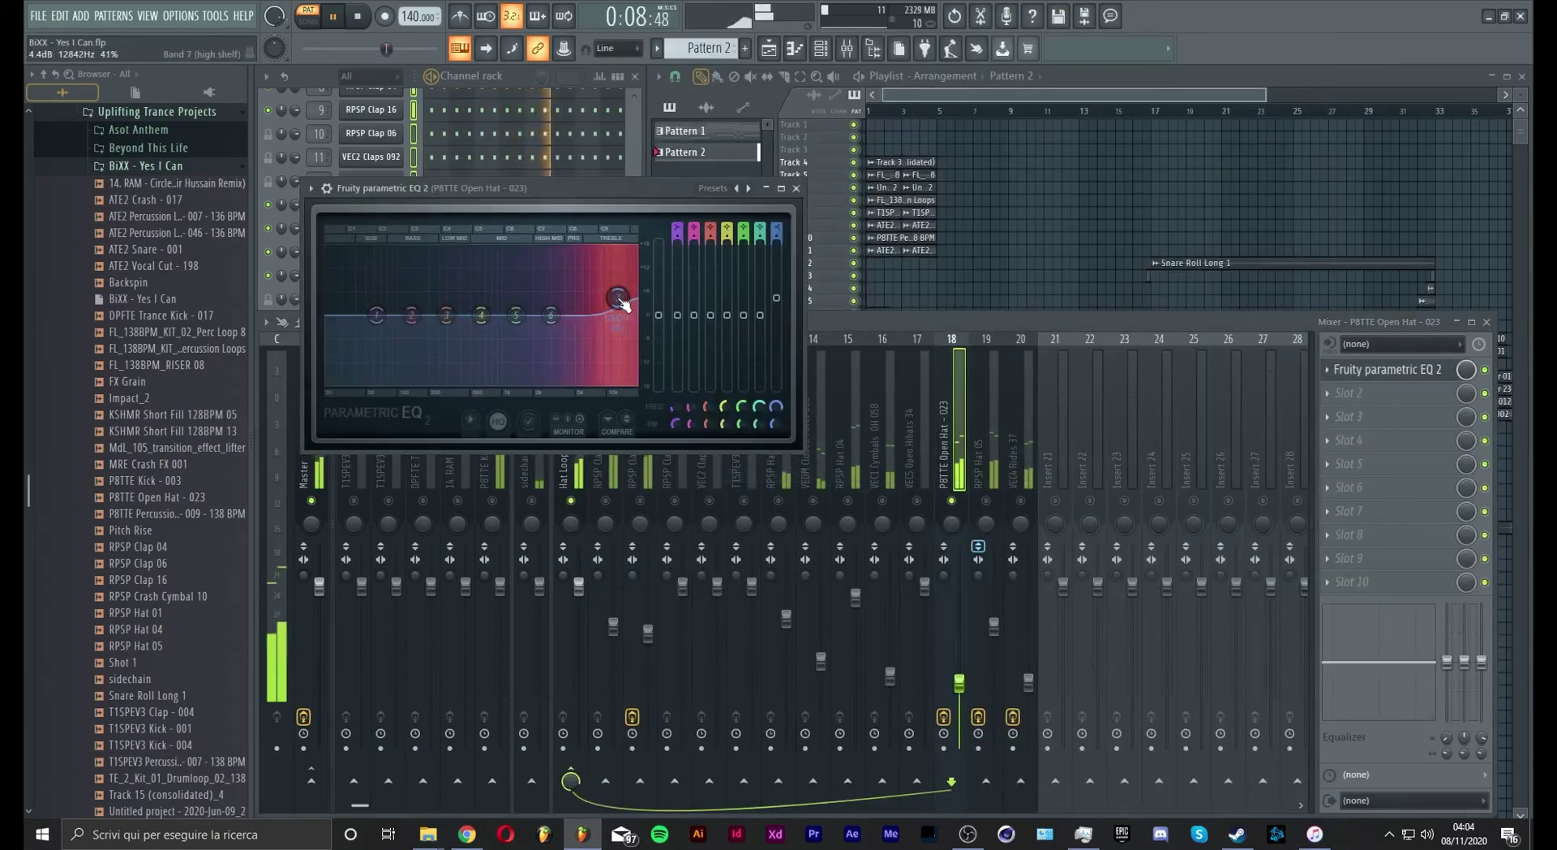
left_click_drag(376, 315, 515, 381)
left_click(795, 188)
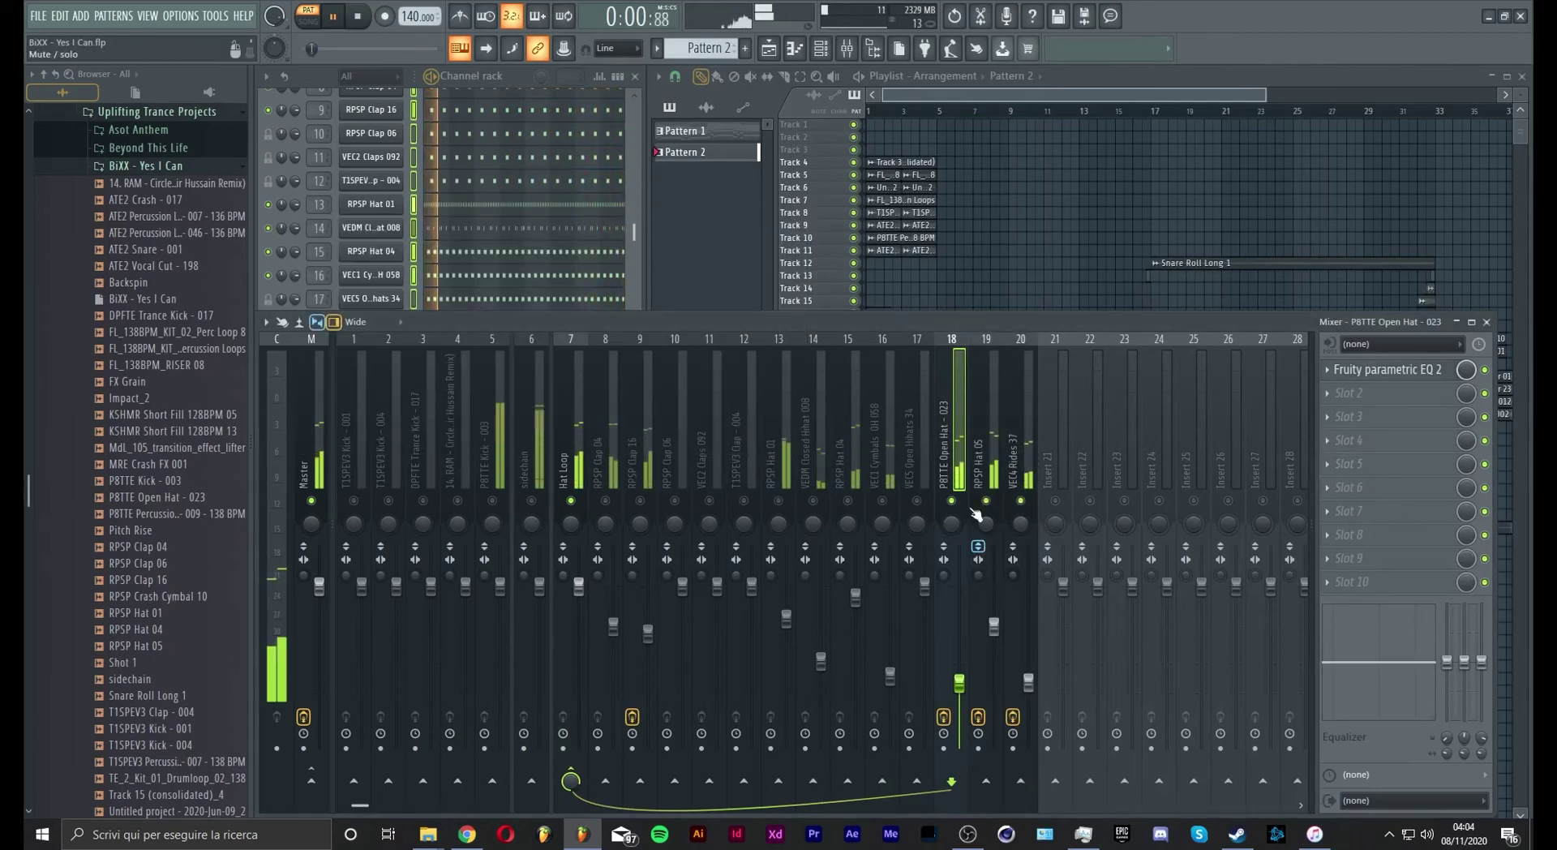
Step: Bring VEC5 Open Hihats 34, VEC1 Cymbals OH 058 and RPSP Hat 04 back into the mix, and solo VEC1 Cymbals OH 058's mixer track and channel
left_click(917, 501)
left_click(882, 501)
left_click(848, 501)
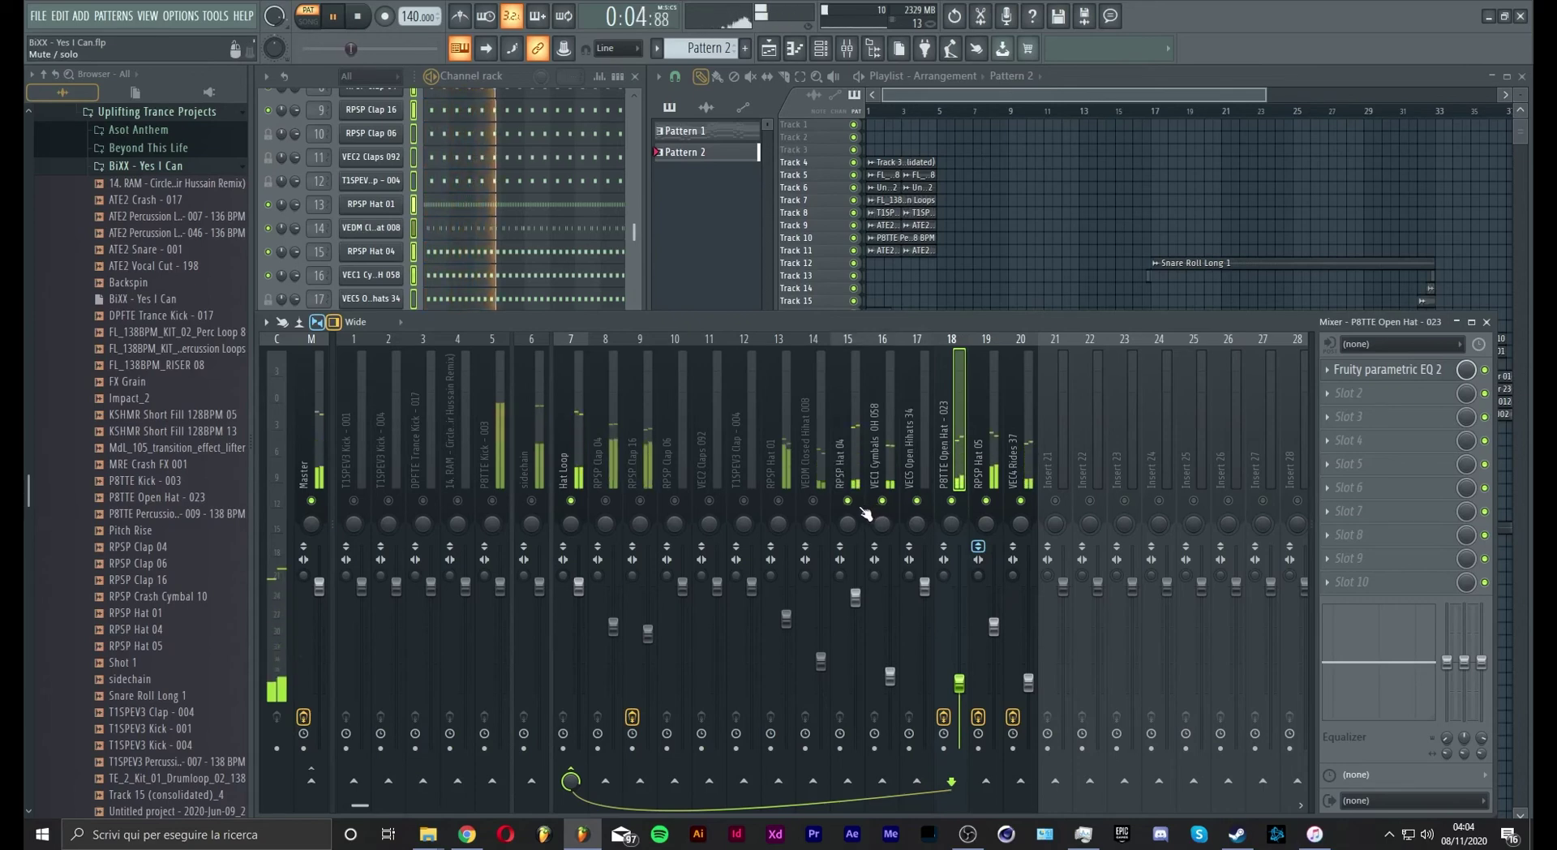
right_click(882, 501)
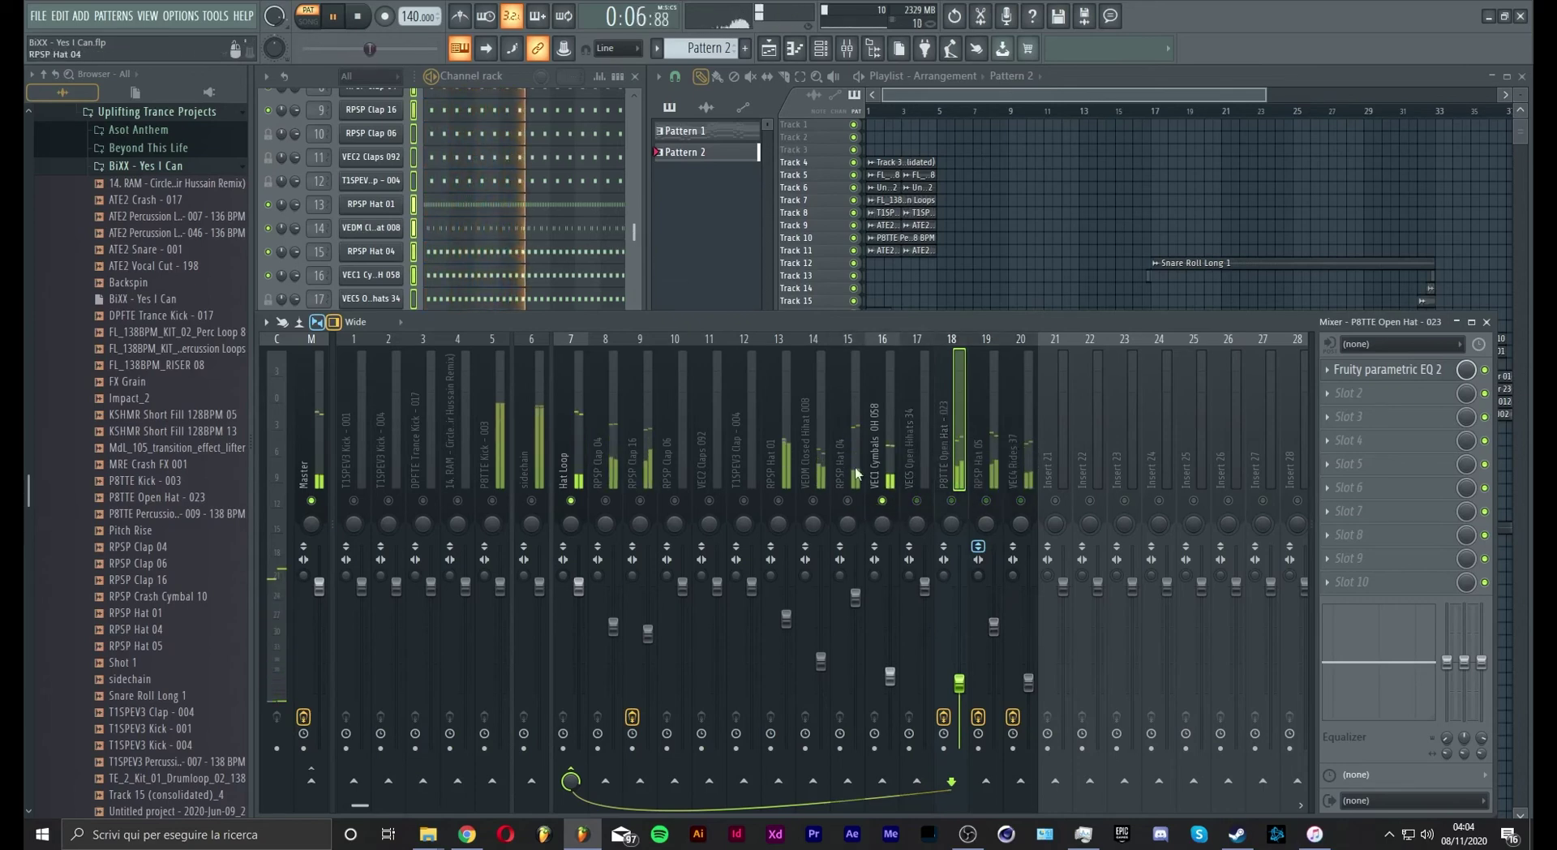
left_click(636, 231)
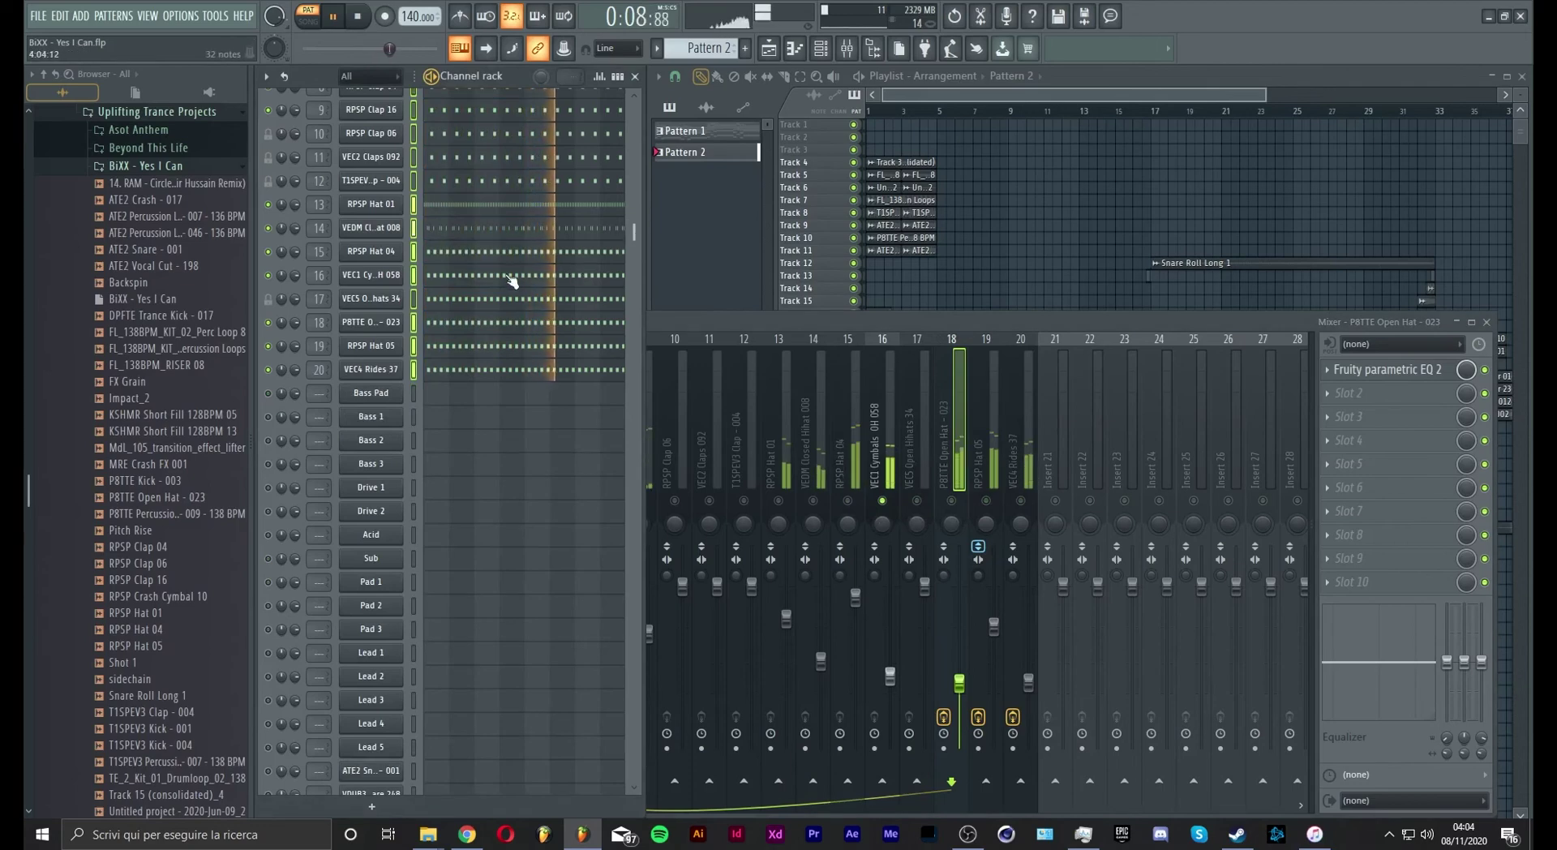
right_click(268, 275)
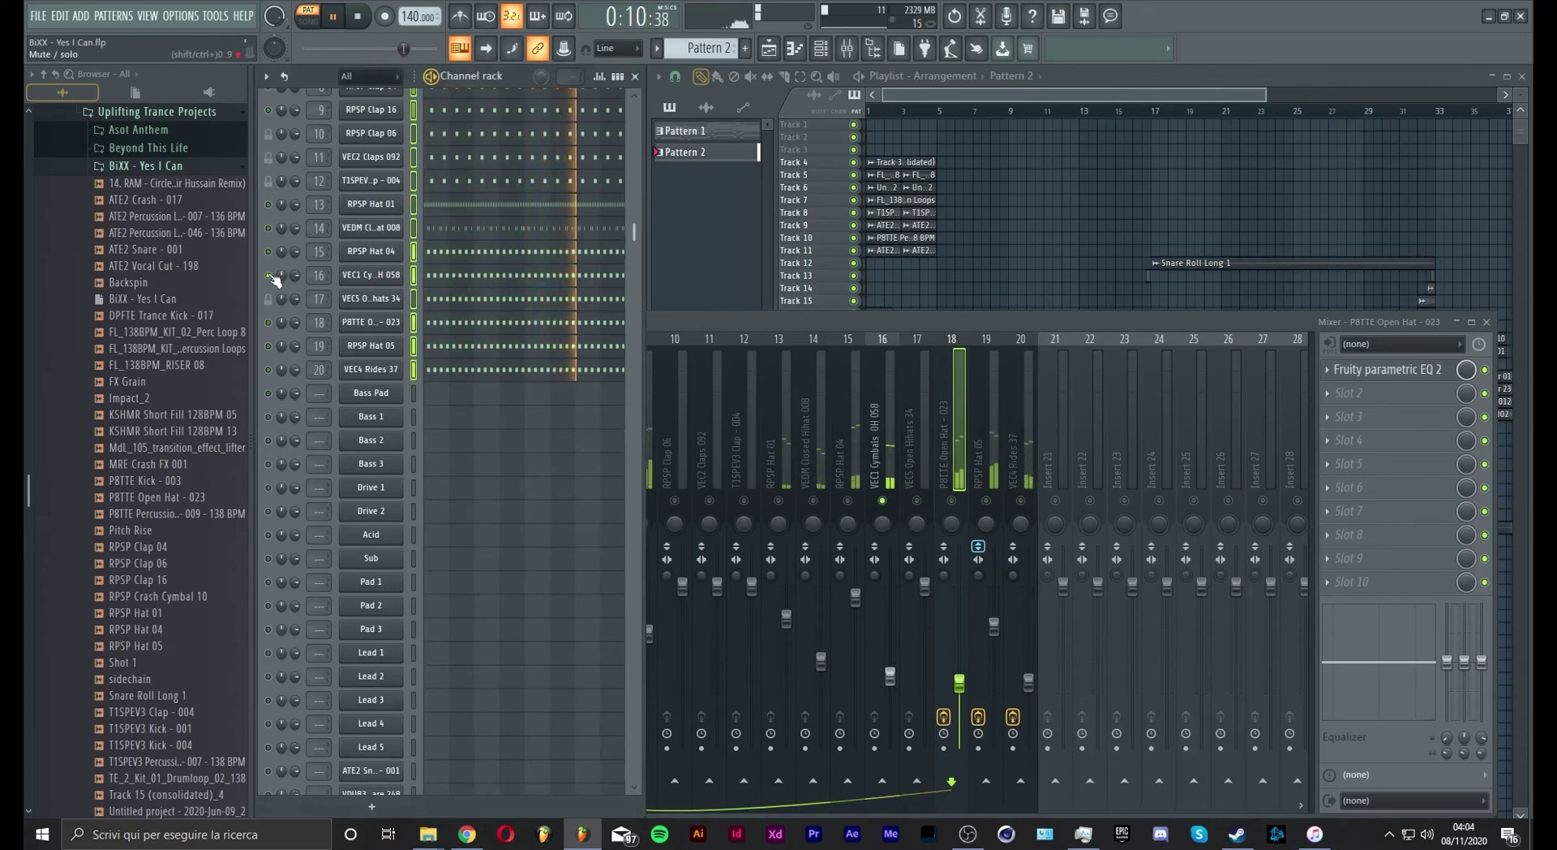
Step: Stop playback and add short A#4 notes near the ends of bars 1 and 2 in VEC1 Cymbals OH 058's piano roll
left_click(428, 276)
key("space")
scroll(483, 219, "up", 4)
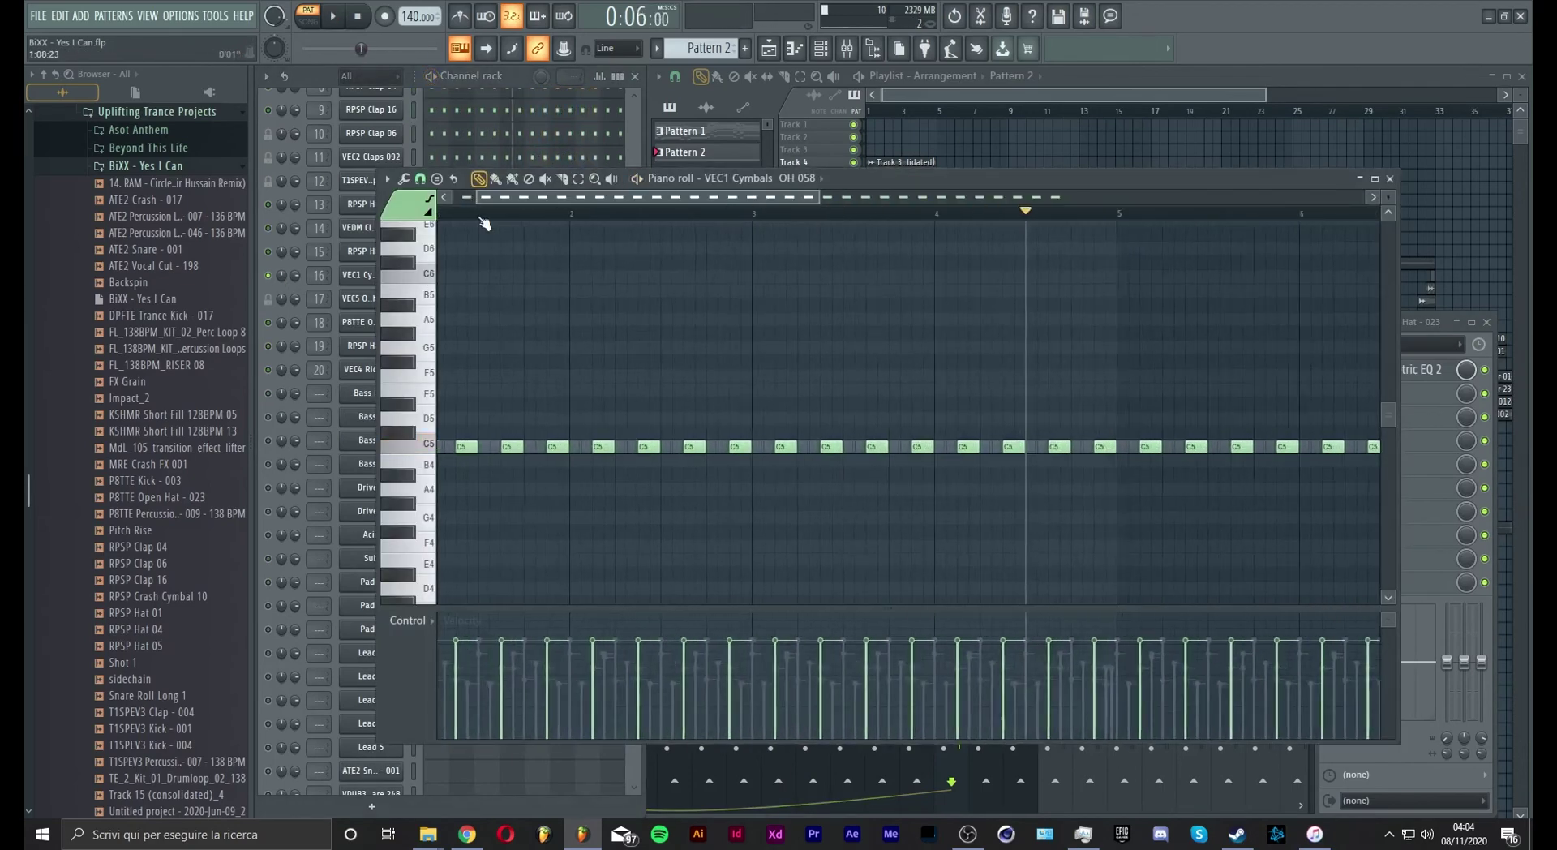
left_click_drag(408, 215, 406, 215)
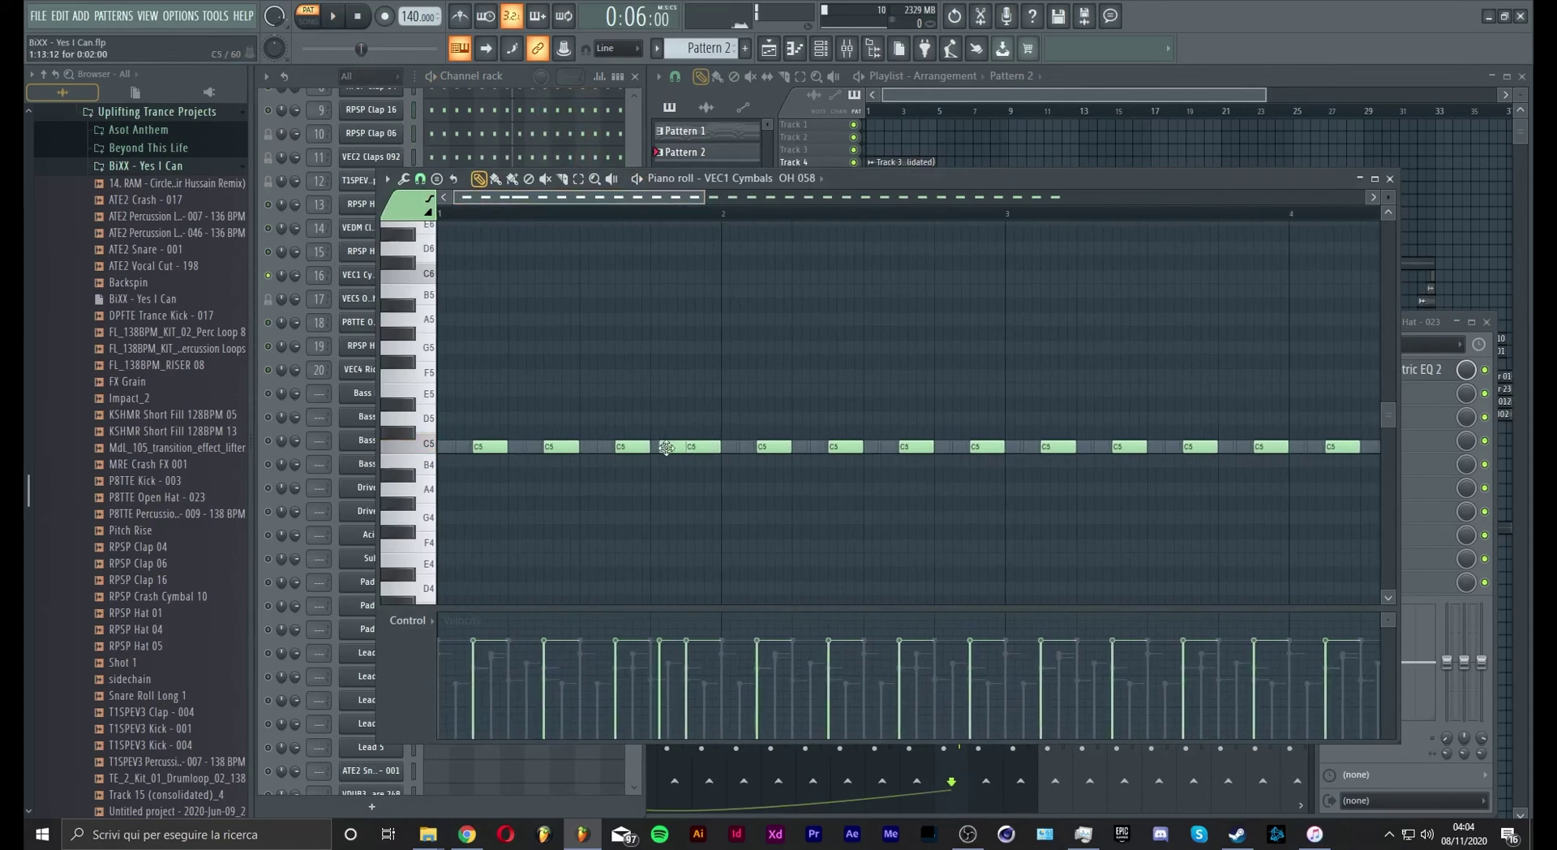
left_click_drag(665, 448, 674, 486)
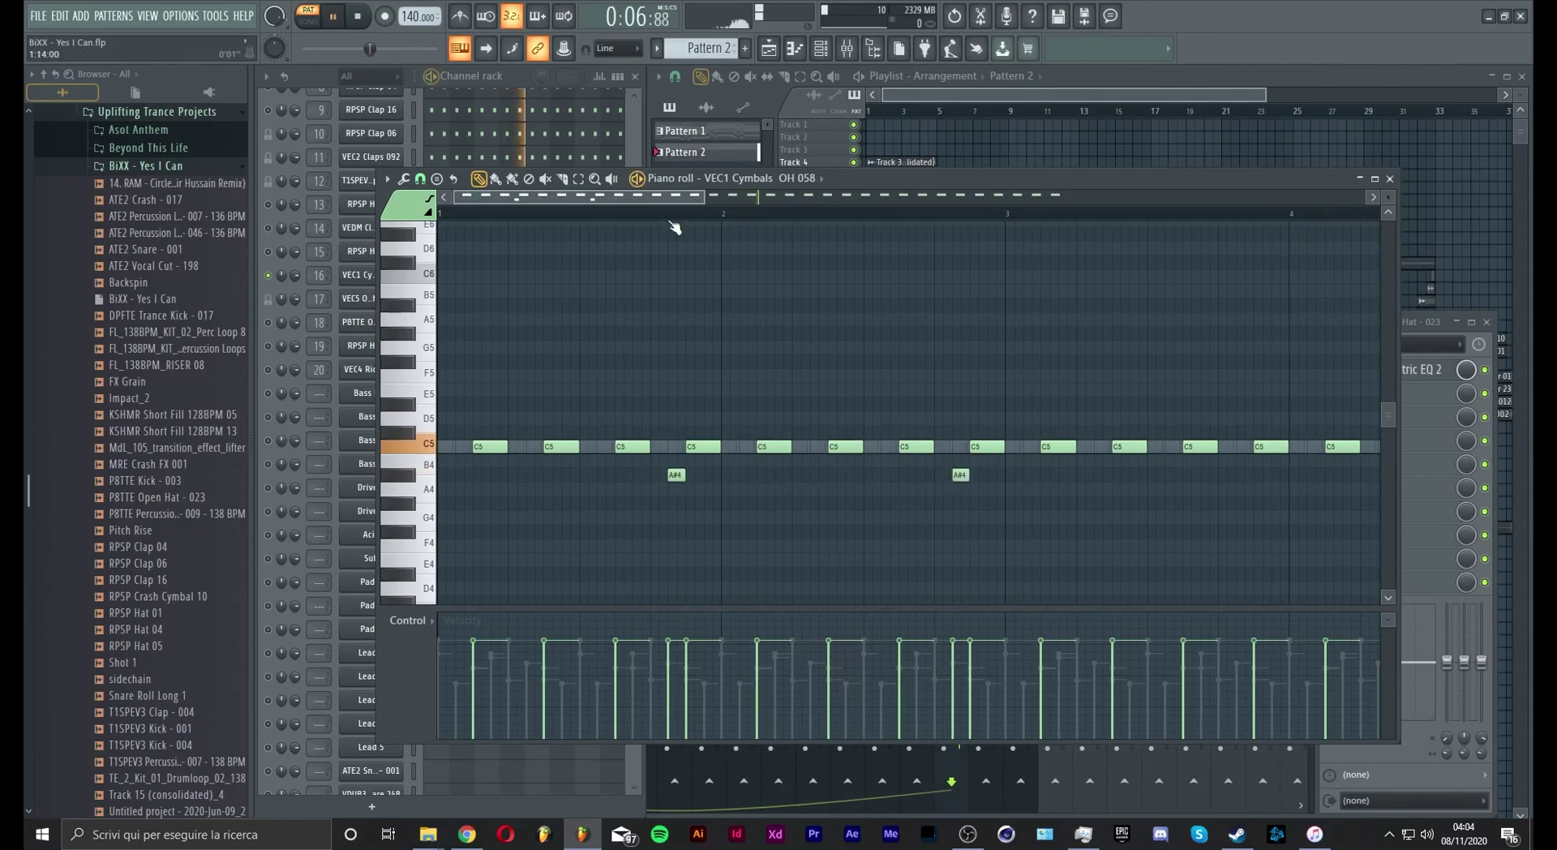
Step: Shift the bar 2 A#4 note one step earlier and add A#4 notes in bars 3 and 4 following the same alternating placement
scroll(673, 227, "down", 4)
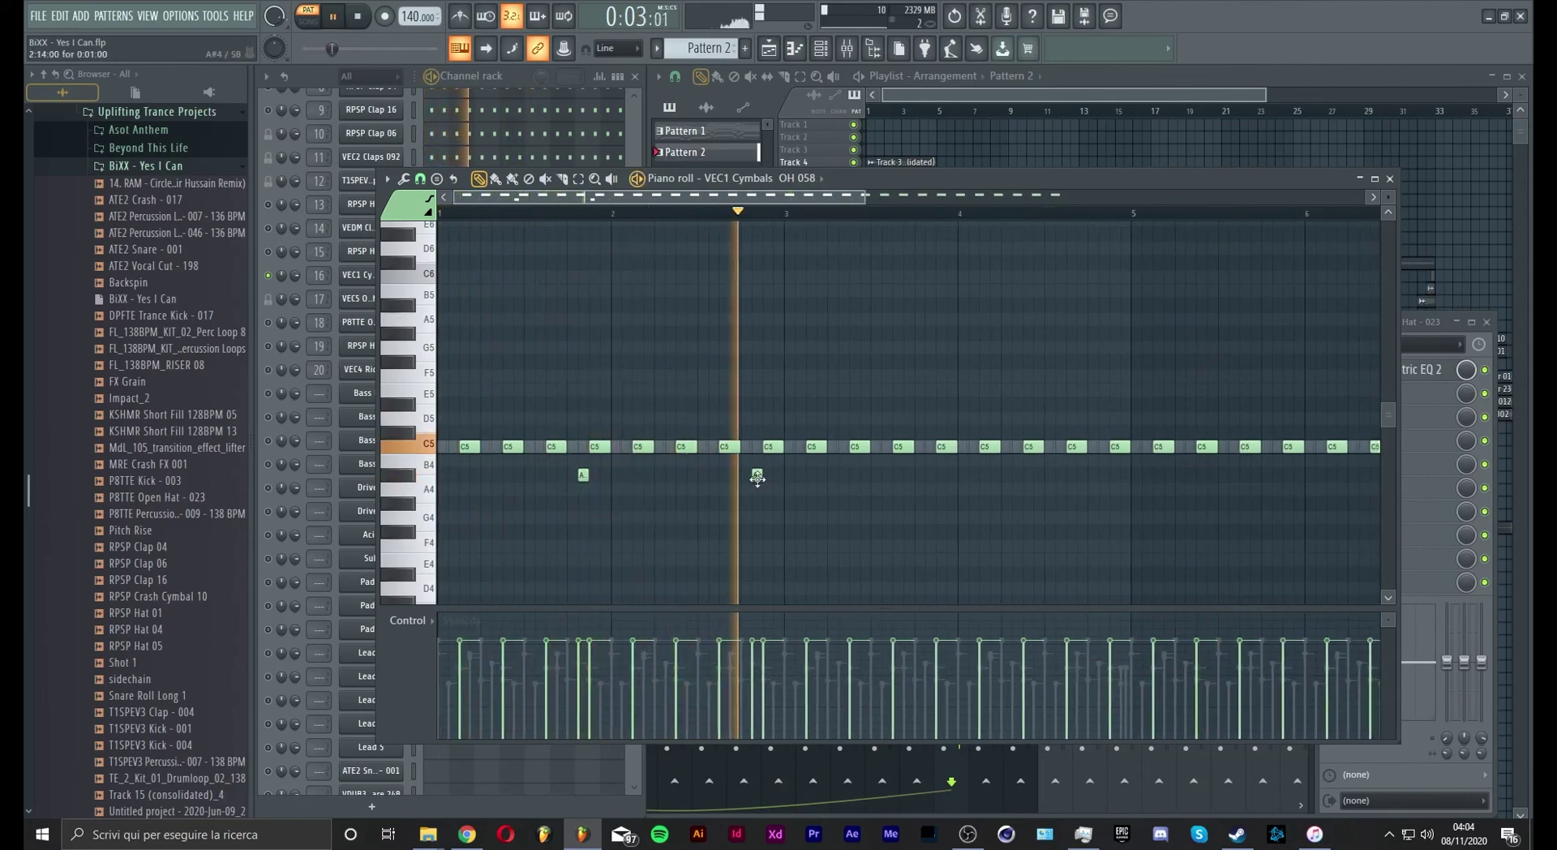
left_click_drag(756, 478, 746, 476)
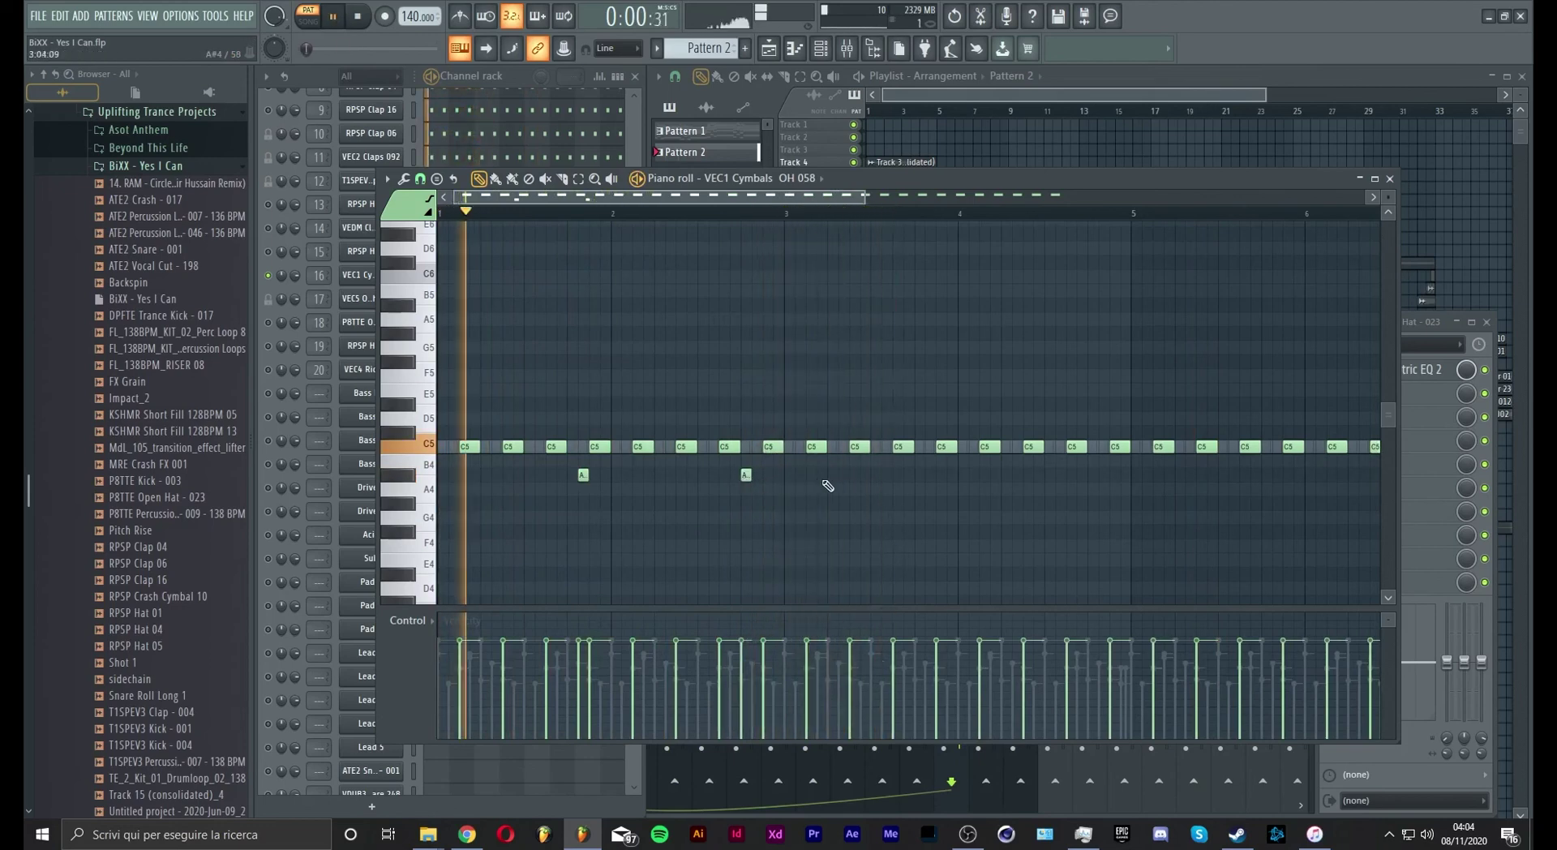
left_click(930, 476)
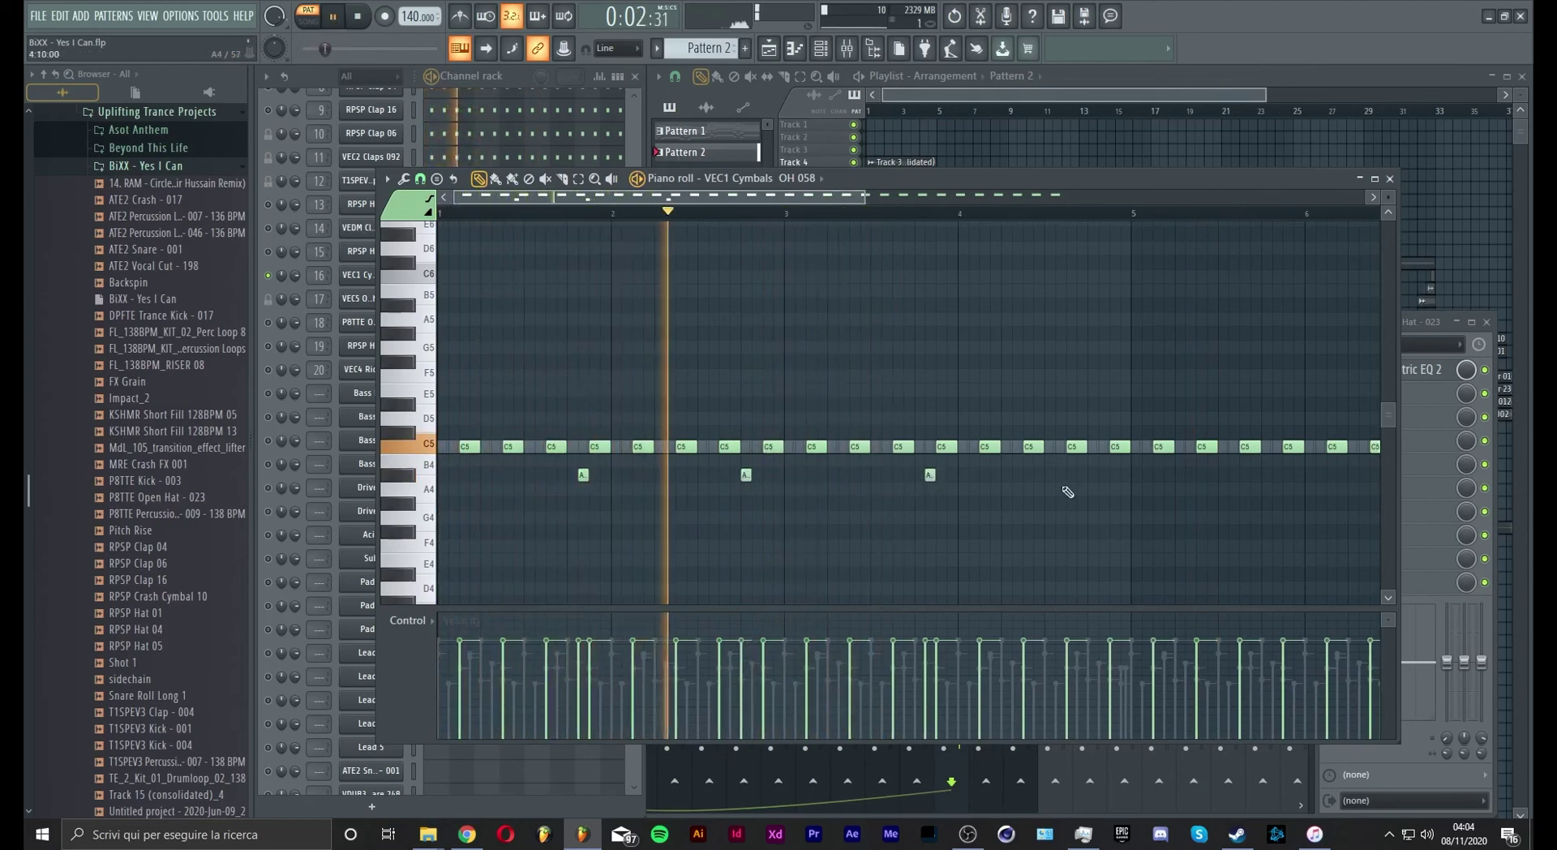
left_click(1092, 476)
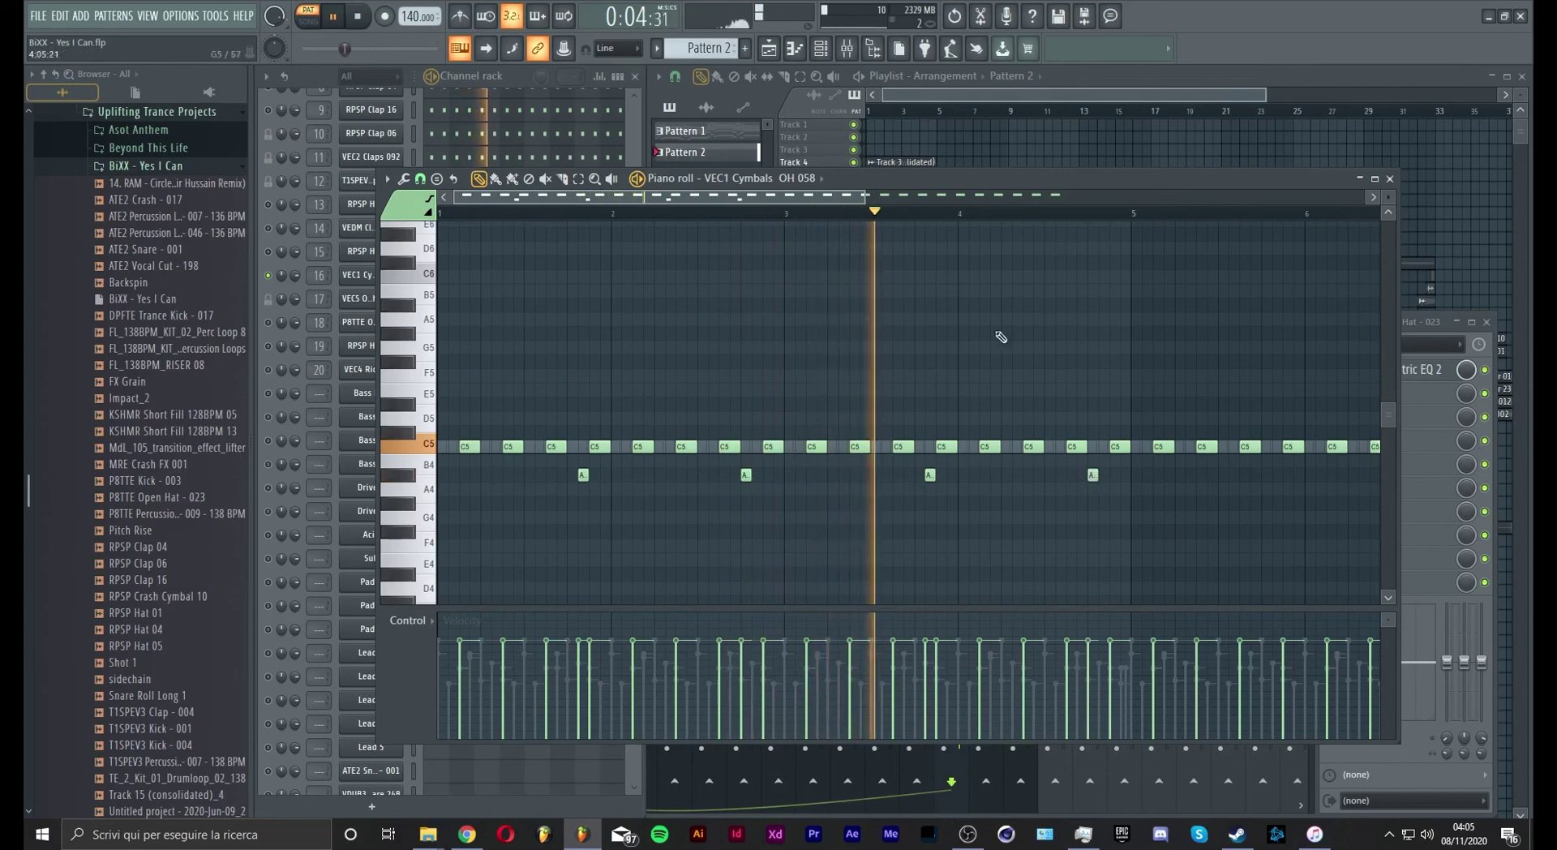
Step: Duplicate the four A#4 notes into bars 5 to 8, deselect them, restart playback and close the piano roll
left_click_drag(802, 198, 943, 244)
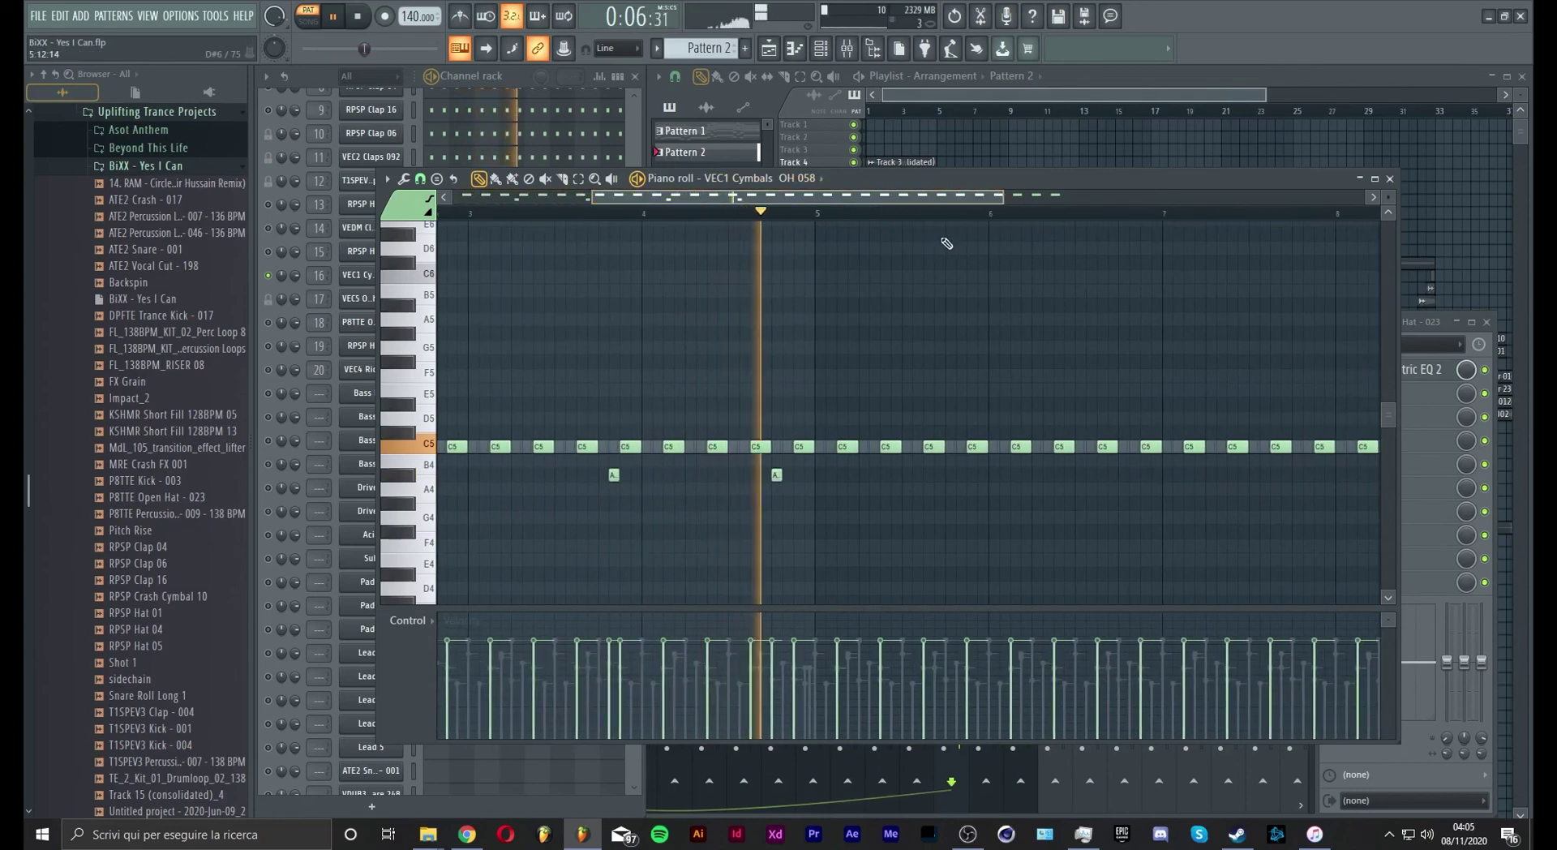
key("space")
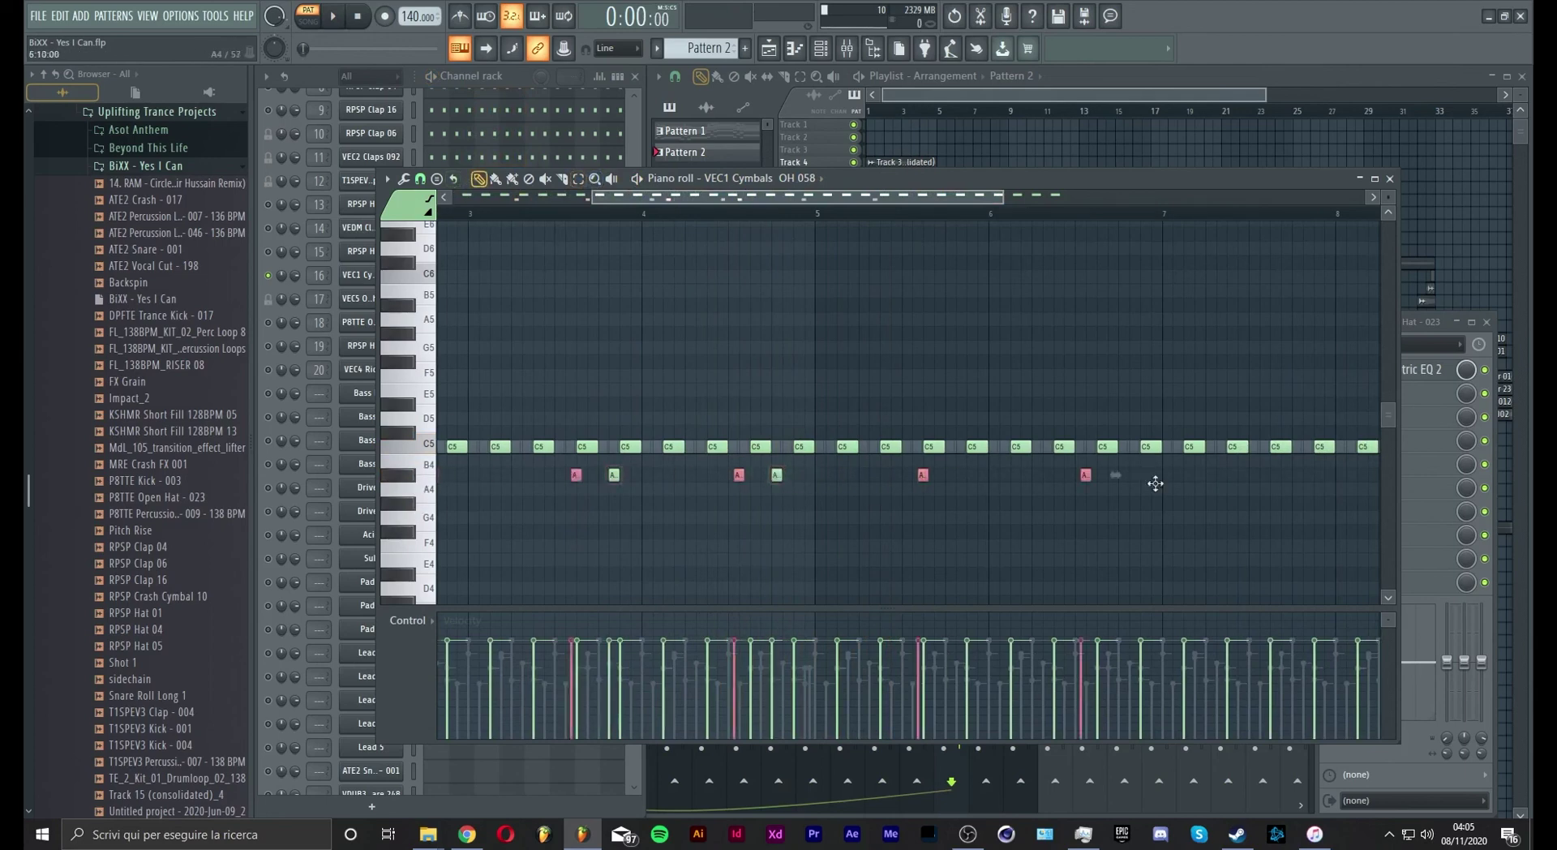
left_click_drag(1155, 483, 1063, 479)
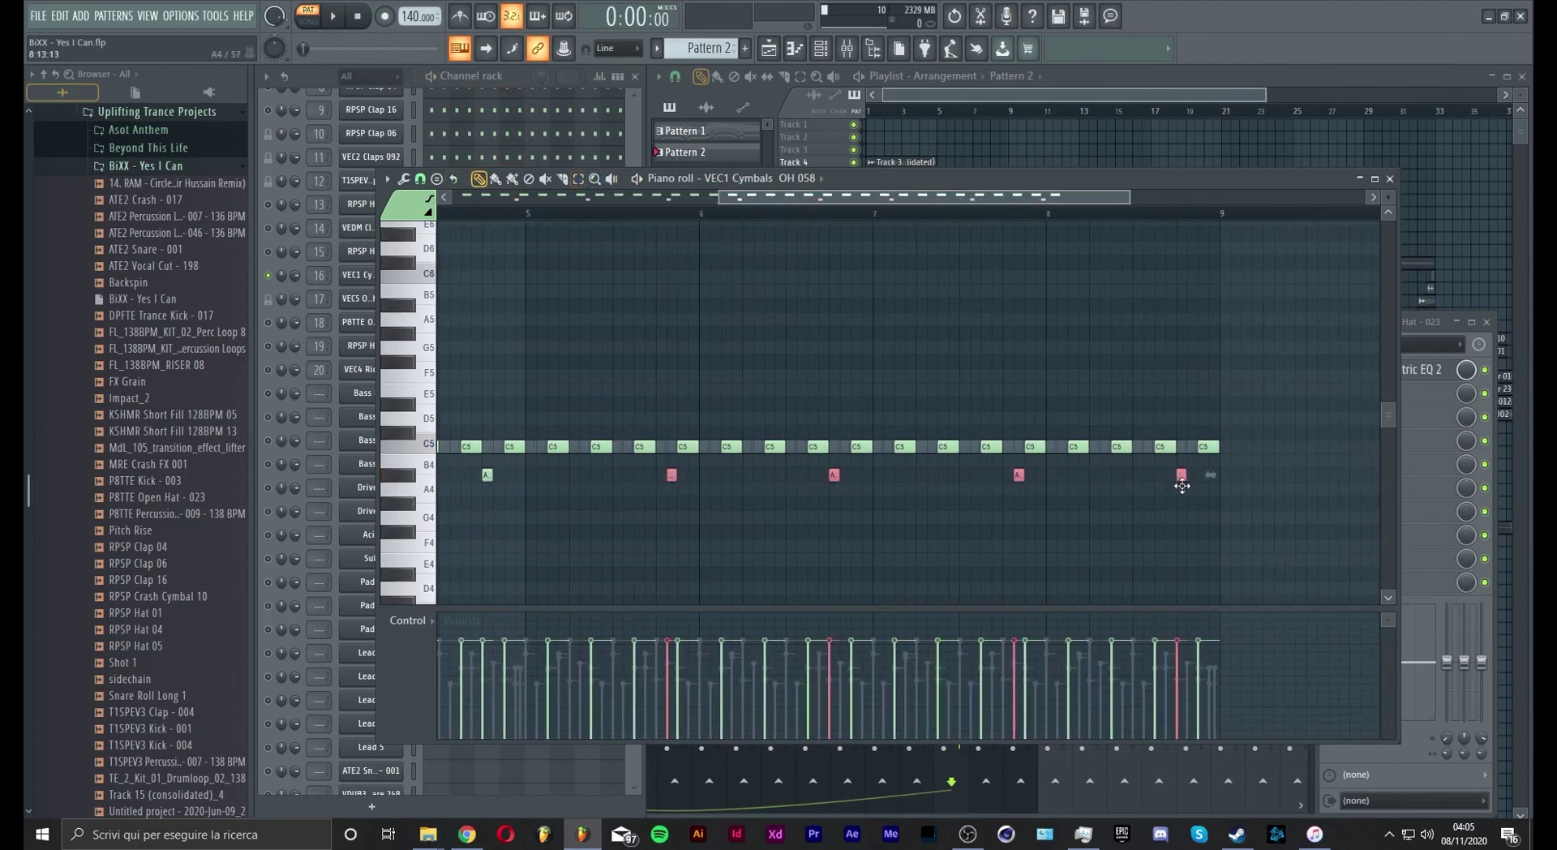
left_click(938, 535, "ctrl")
key("space")
key("Escape")
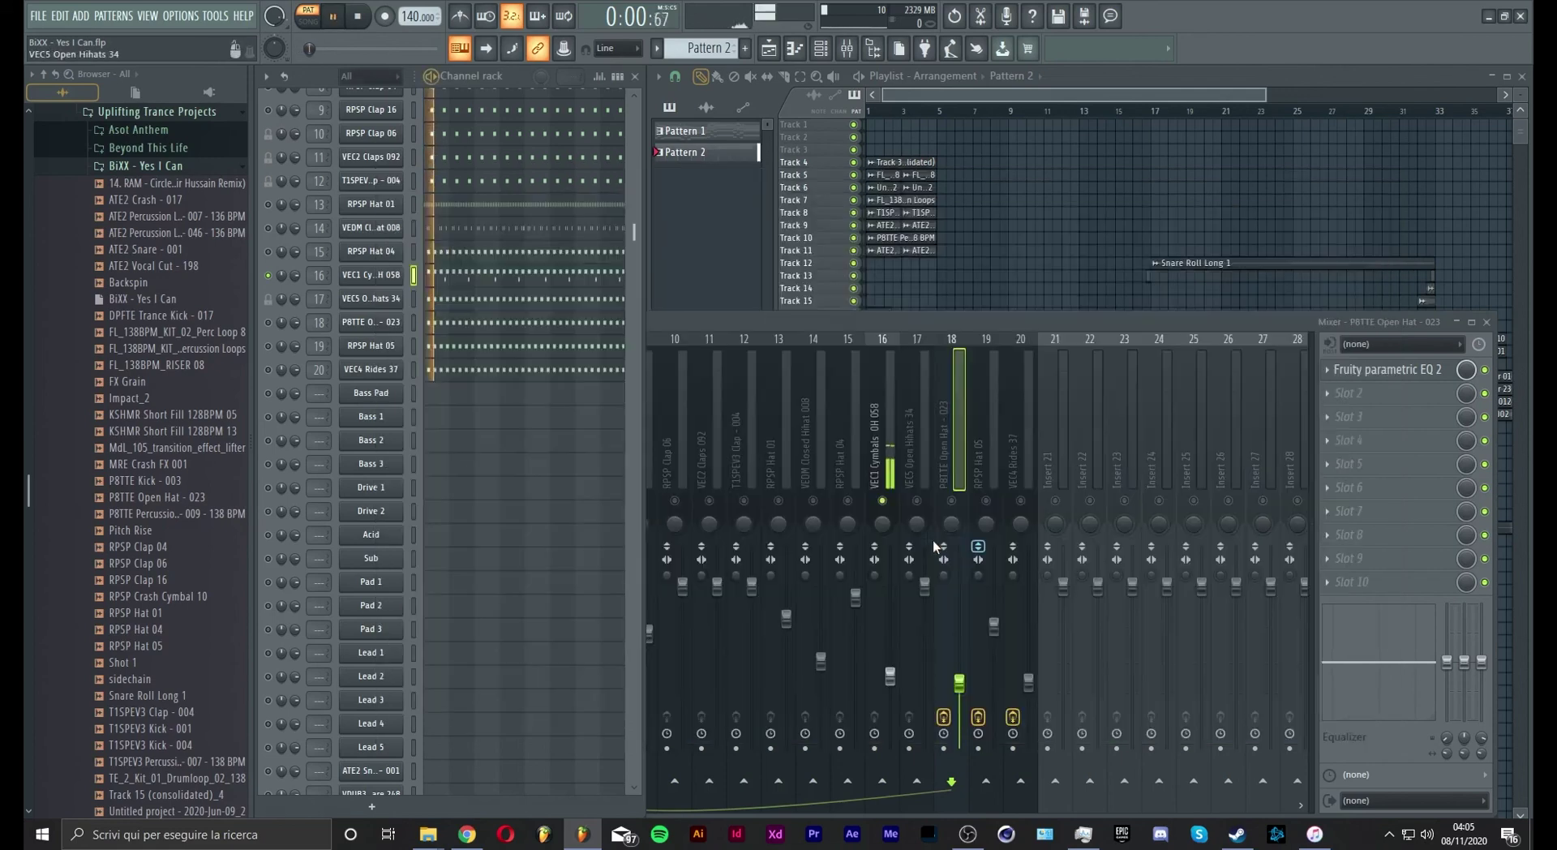
Step: Reactivate the muted kick, sidechain, open hat, RPSP Hat 05 and VEC4 Rides 37 channels and bring back RPSP Hat 04 in the mixer
left_click(883, 501)
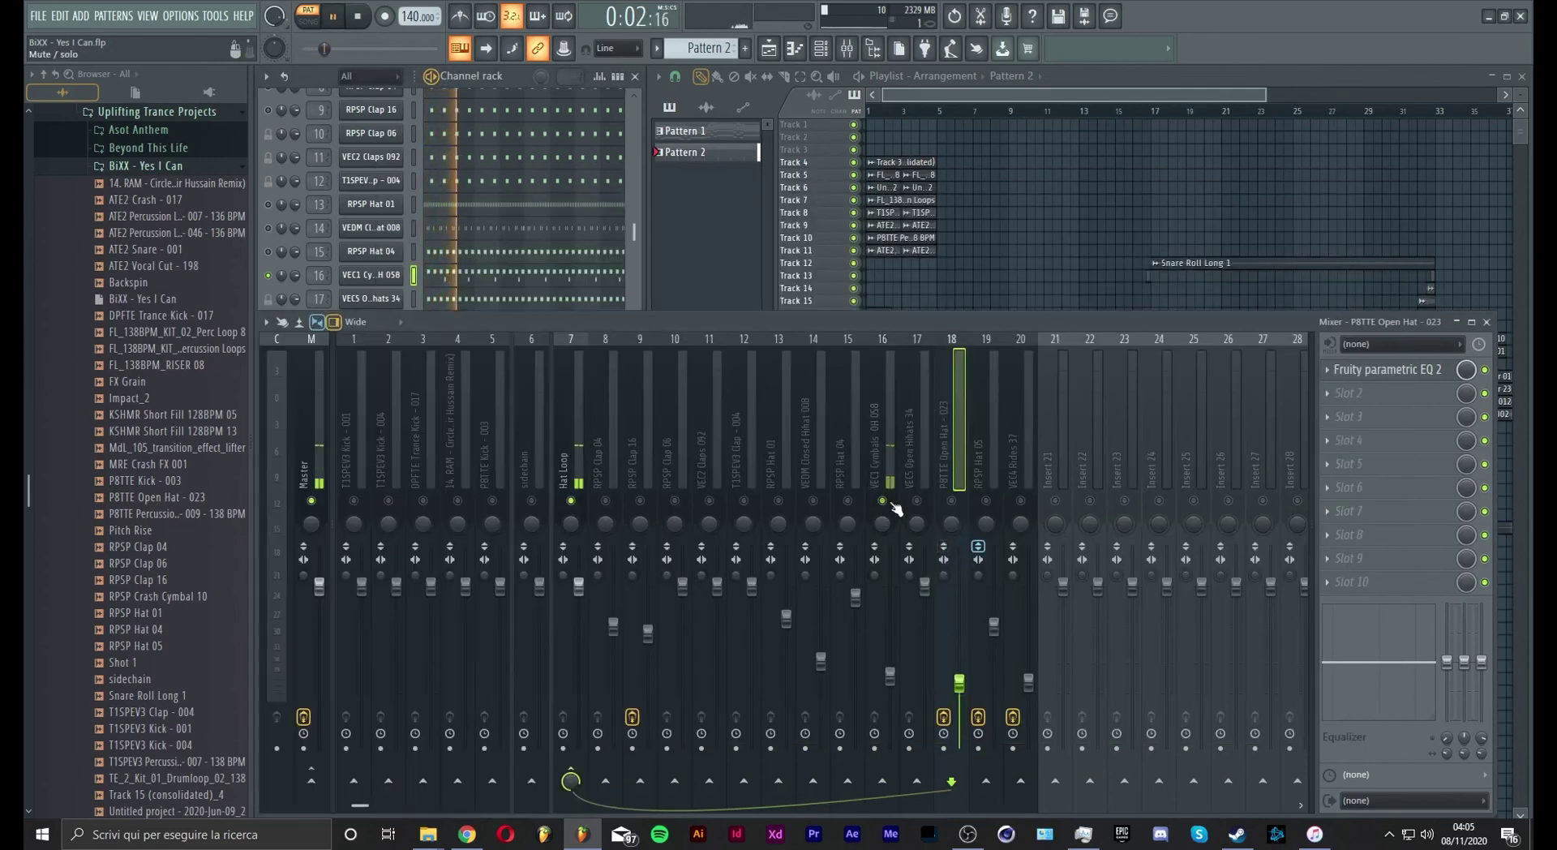
left_click(271, 260)
scroll(274, 243, "up", 4)
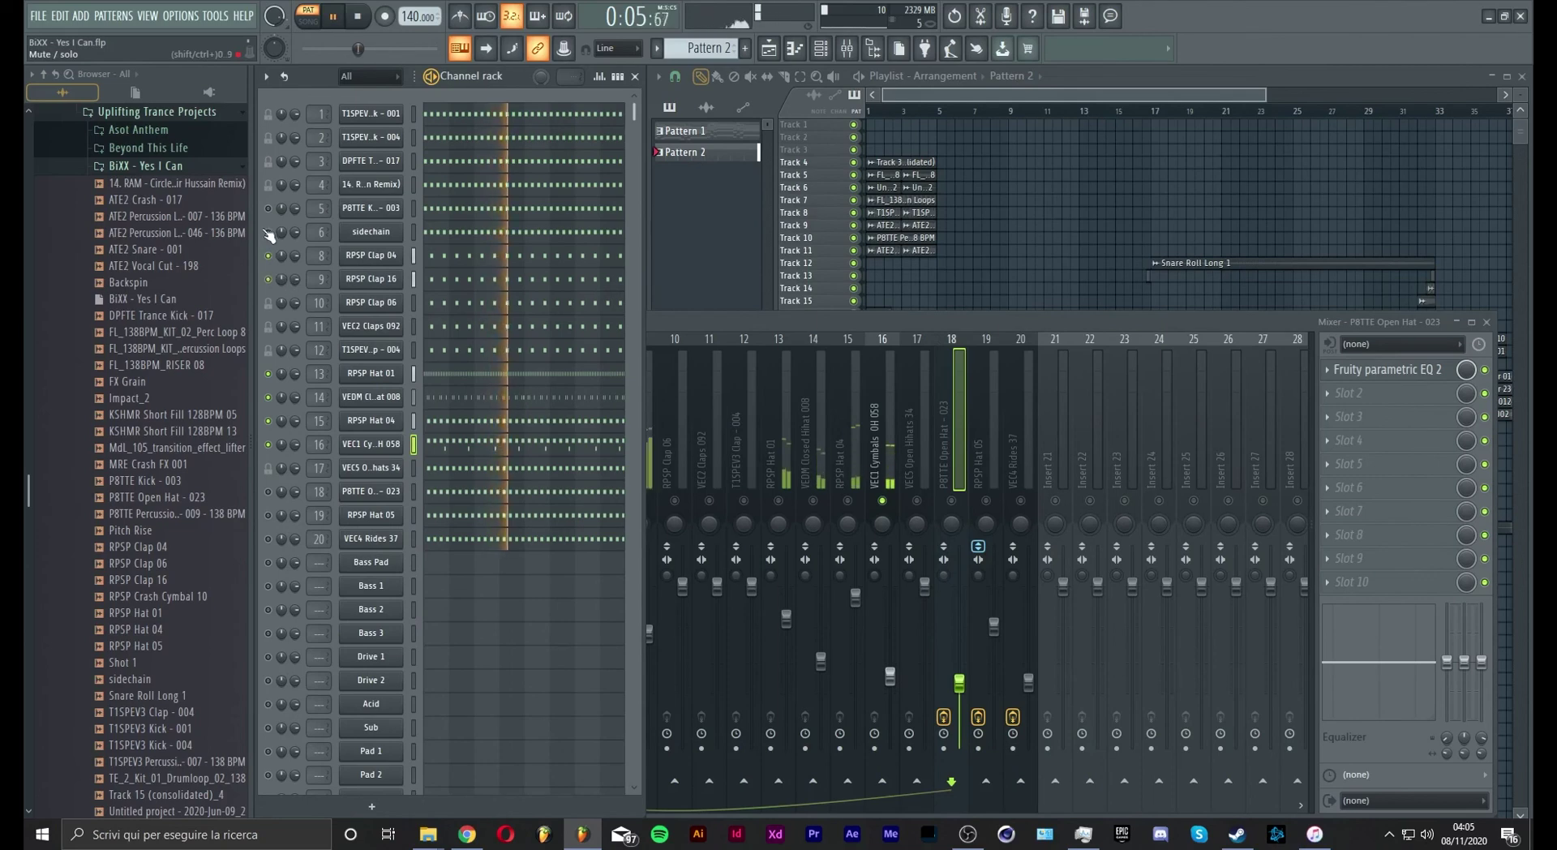
left_click(267, 231)
left_click(268, 208)
left_click(268, 492)
left_click(268, 515)
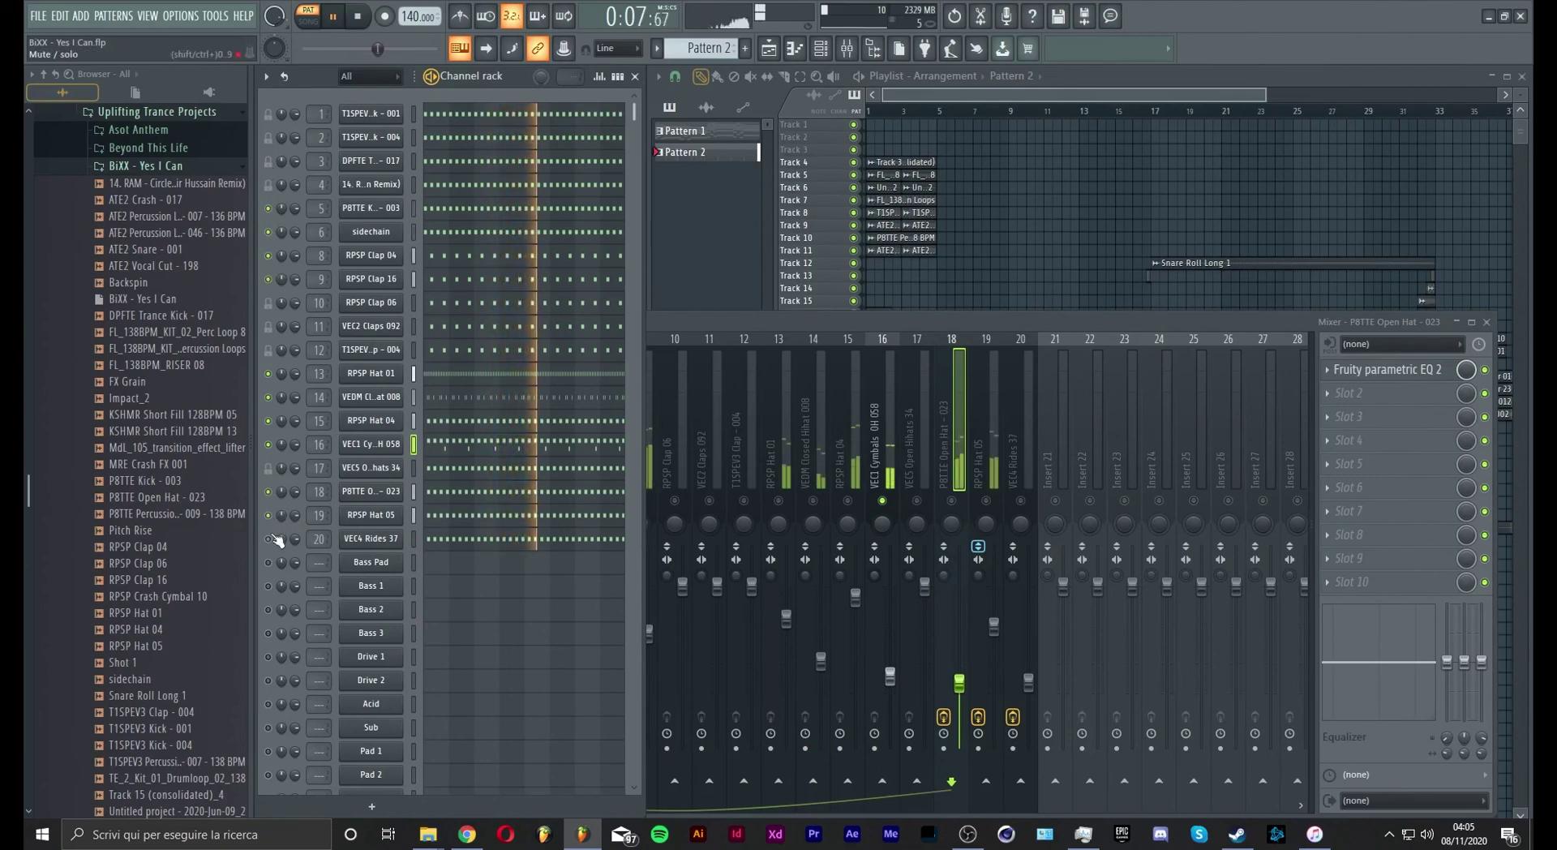
left_click(848, 503)
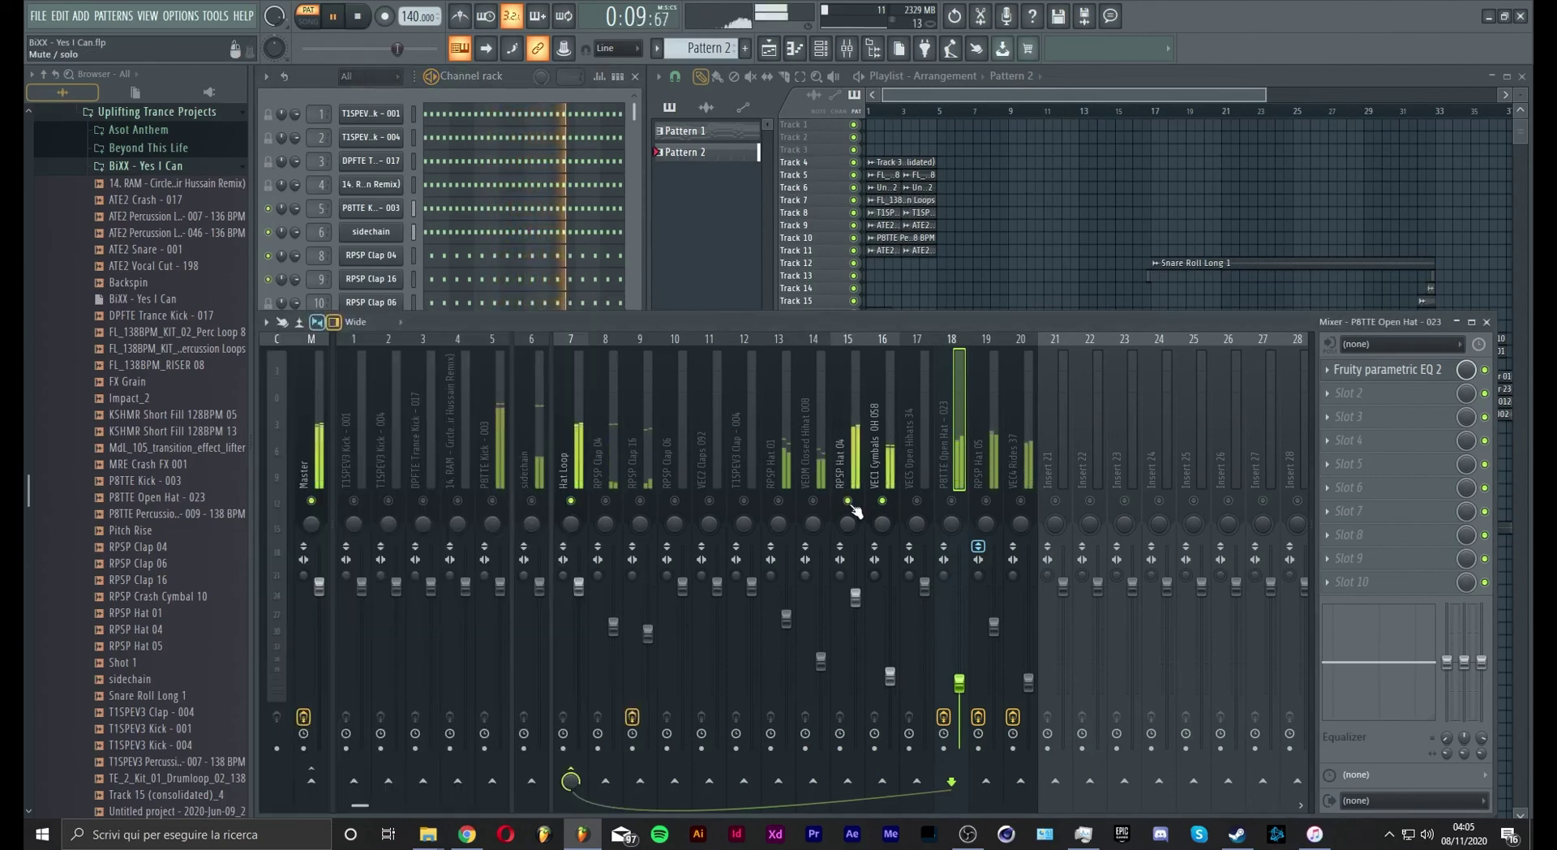
Step: With all mixer tracks playing, set VEC1 Cymbals OH 058's volume to 46% (-13.9 dB) and hide the mixer
scroll(856, 435, "down", 3)
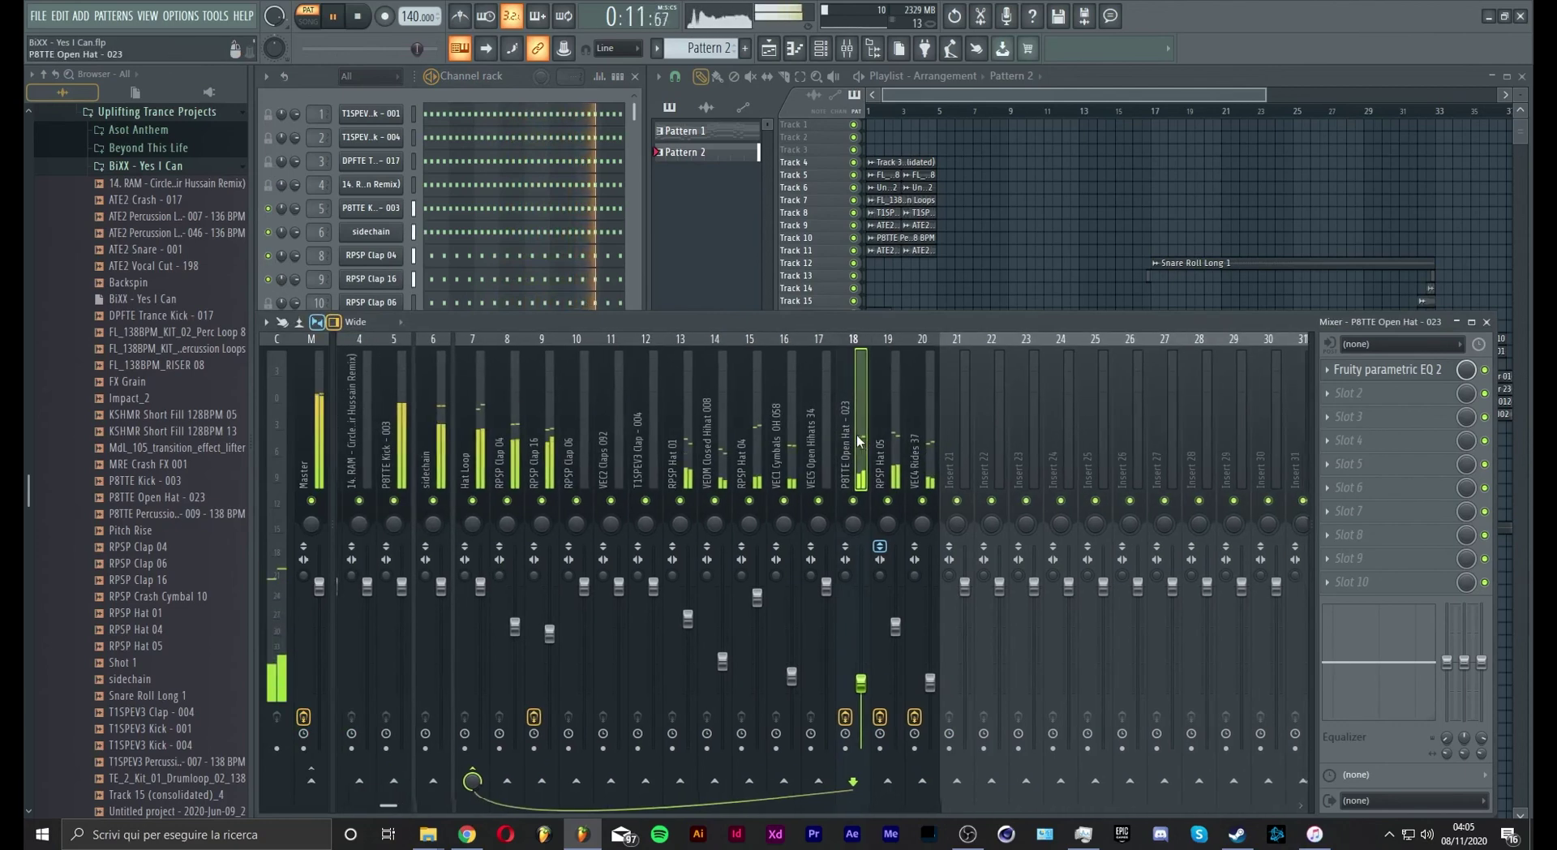
scroll(856, 434, "up", 3)
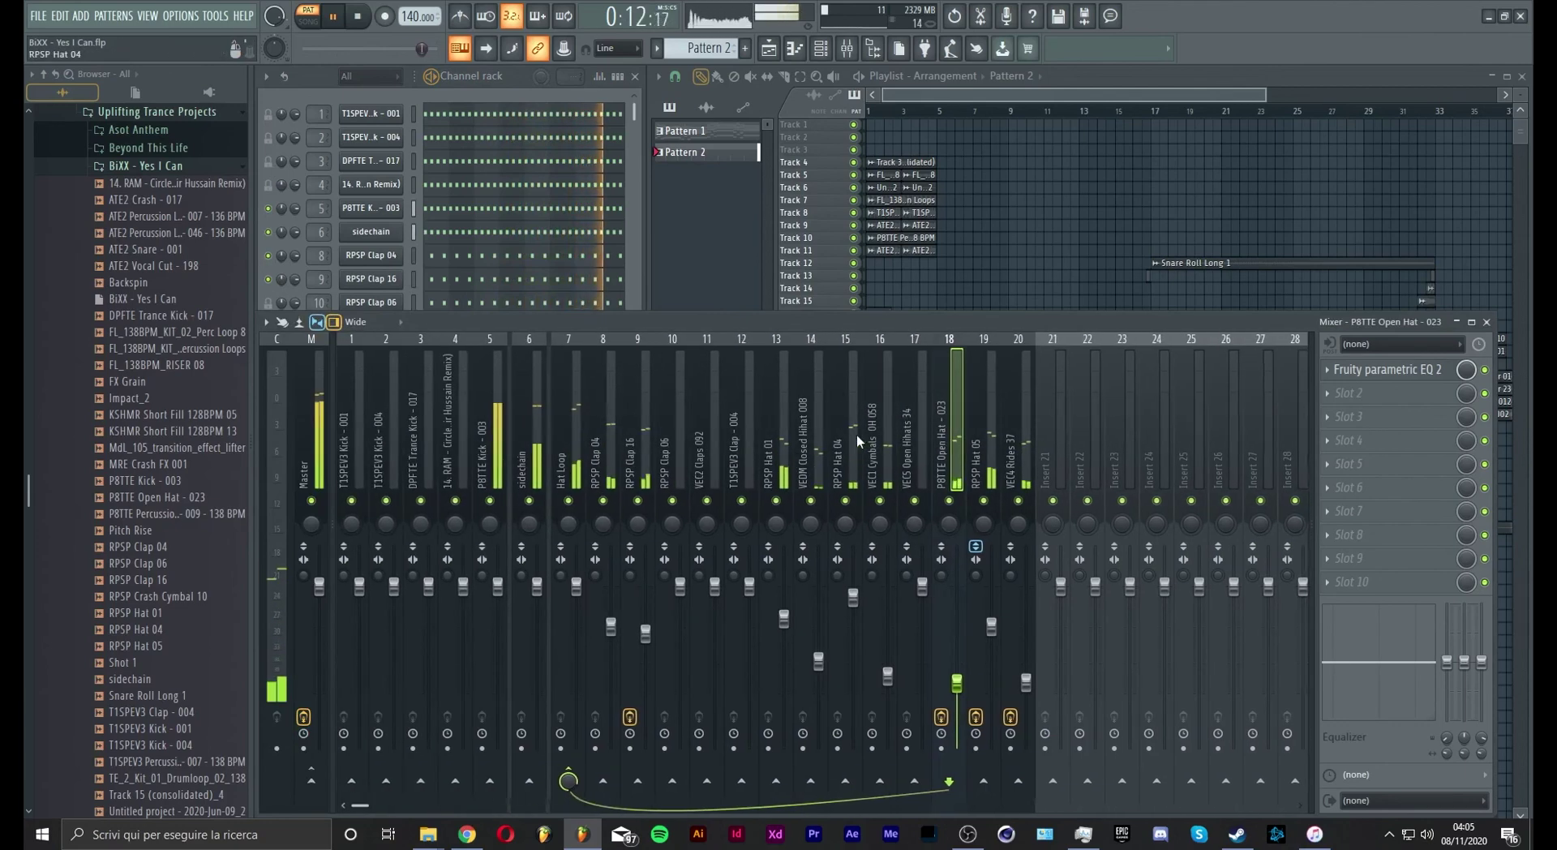
left_click(891, 673)
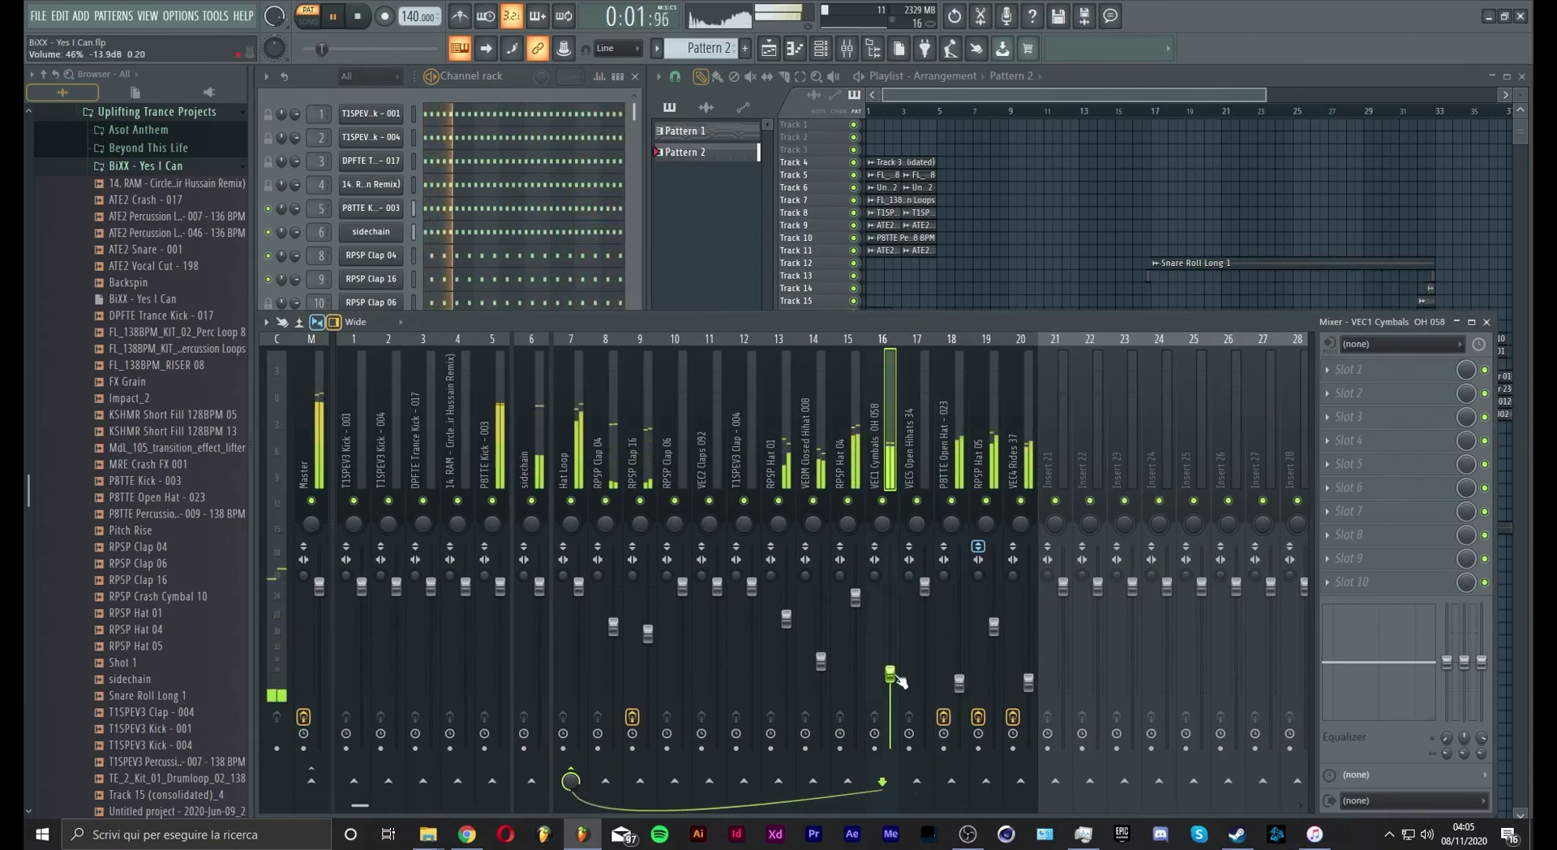
key("F9")
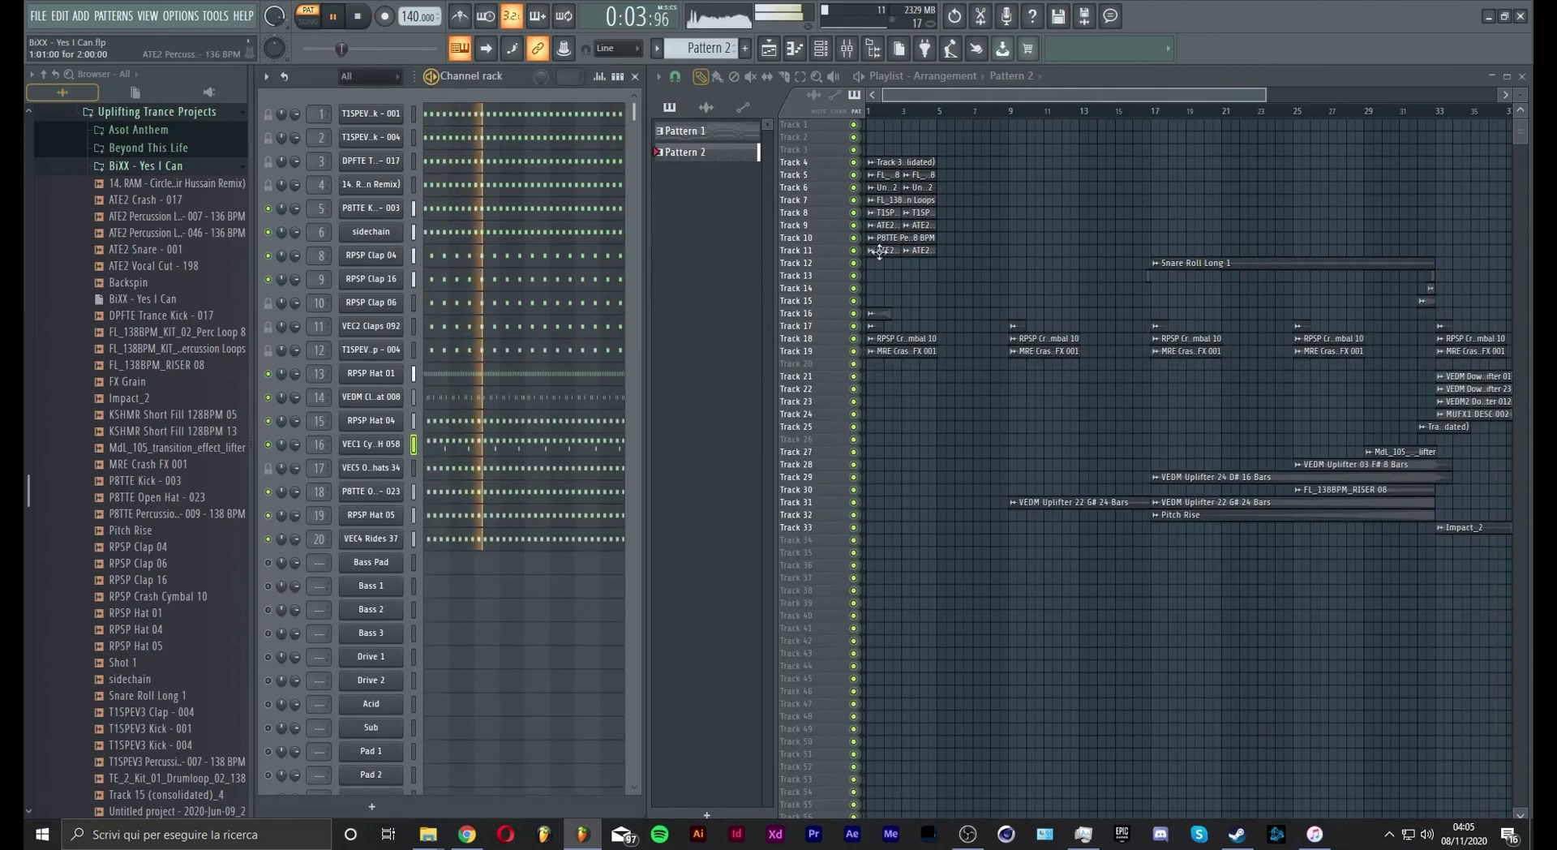